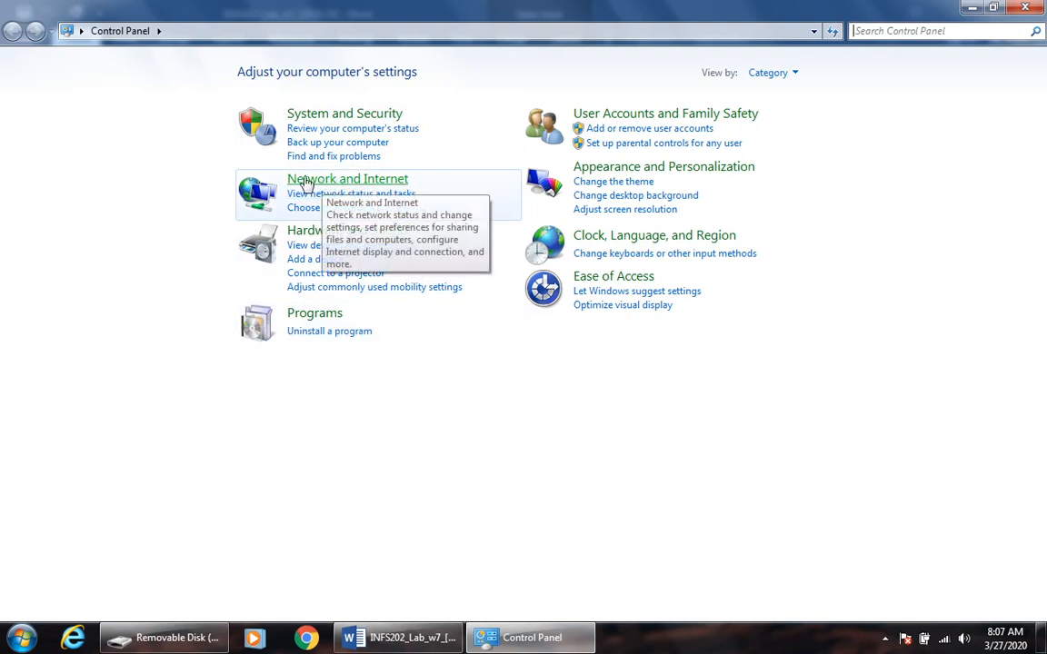
Open the Network and Sharing Center from the network and Internet settings
{"action": "left_click", "coordinate": [336, 181]}
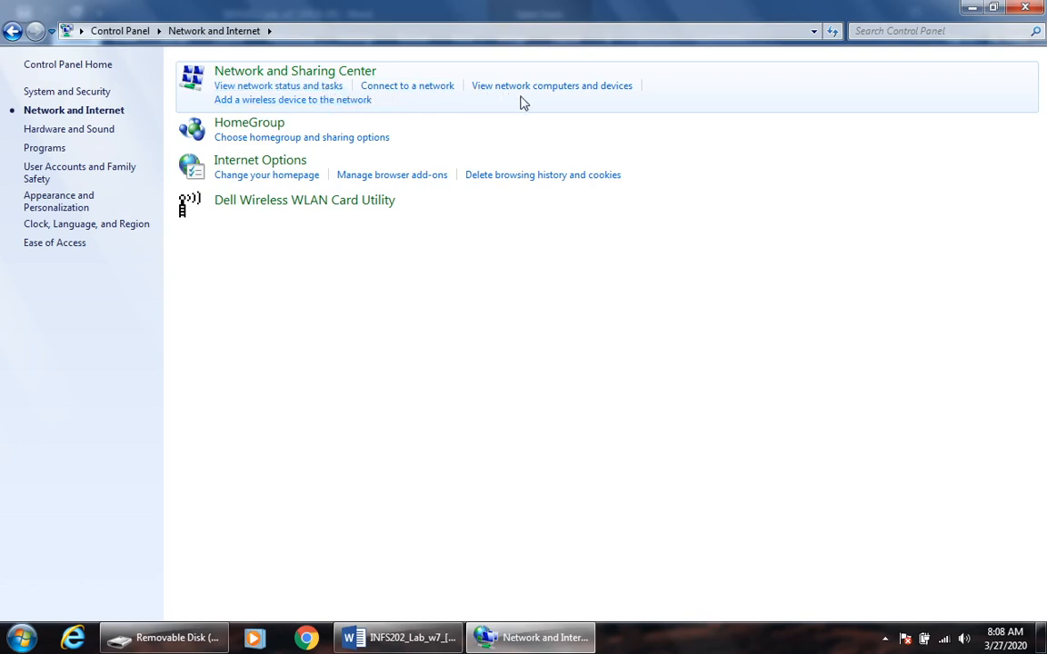
{"action": "left_click", "coordinate": [264, 92]}
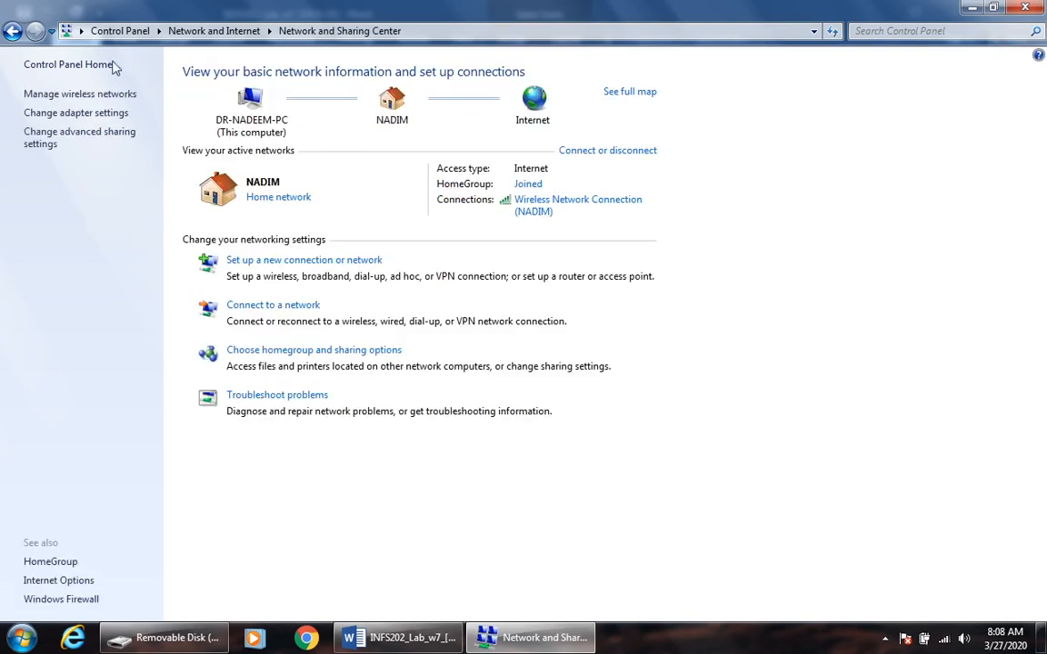
{"action": "left_click", "coordinate": [12, 31]}
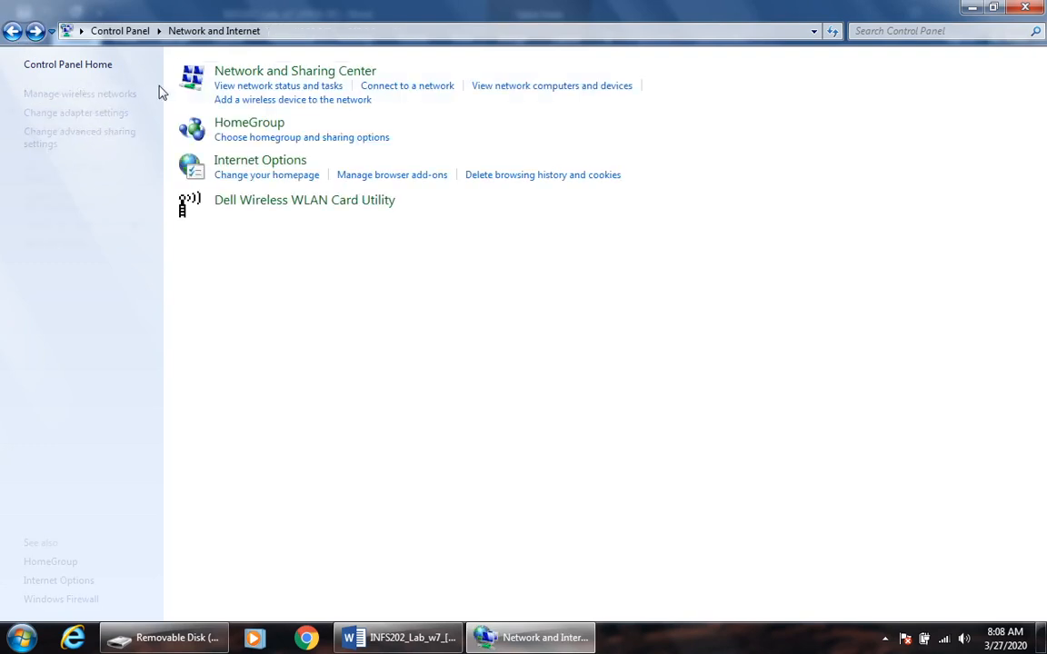
{"action": "left_click", "coordinate": [295, 90]}
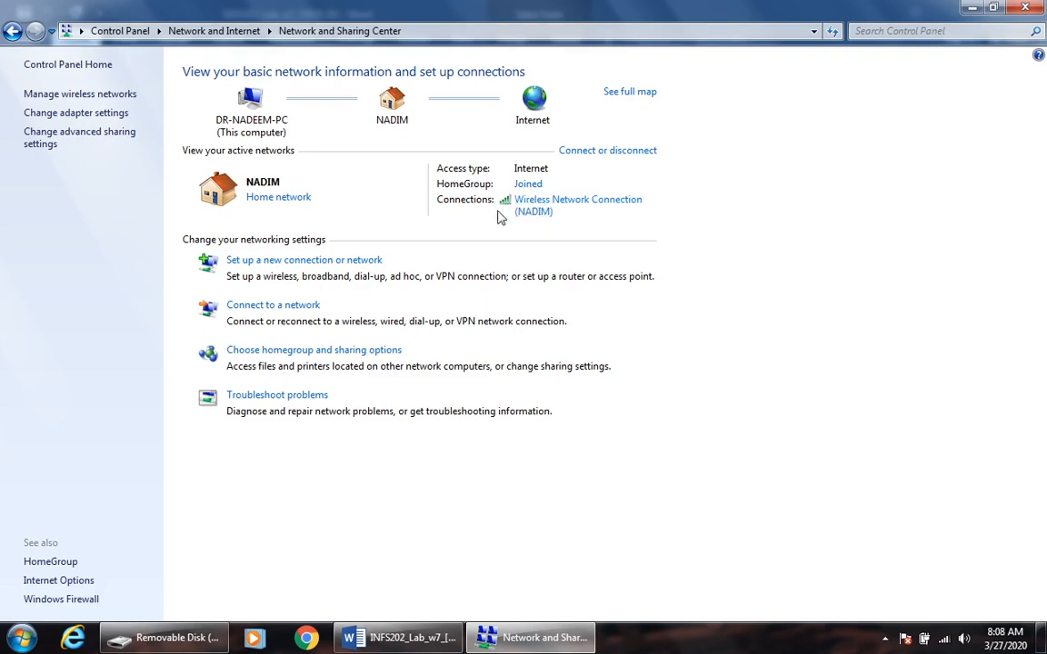
Open the status of the active wireless connection and examine its network connection details, including physical address, IPv4 address and default gateway
{"action": "left_click", "coordinate": [545, 202]}
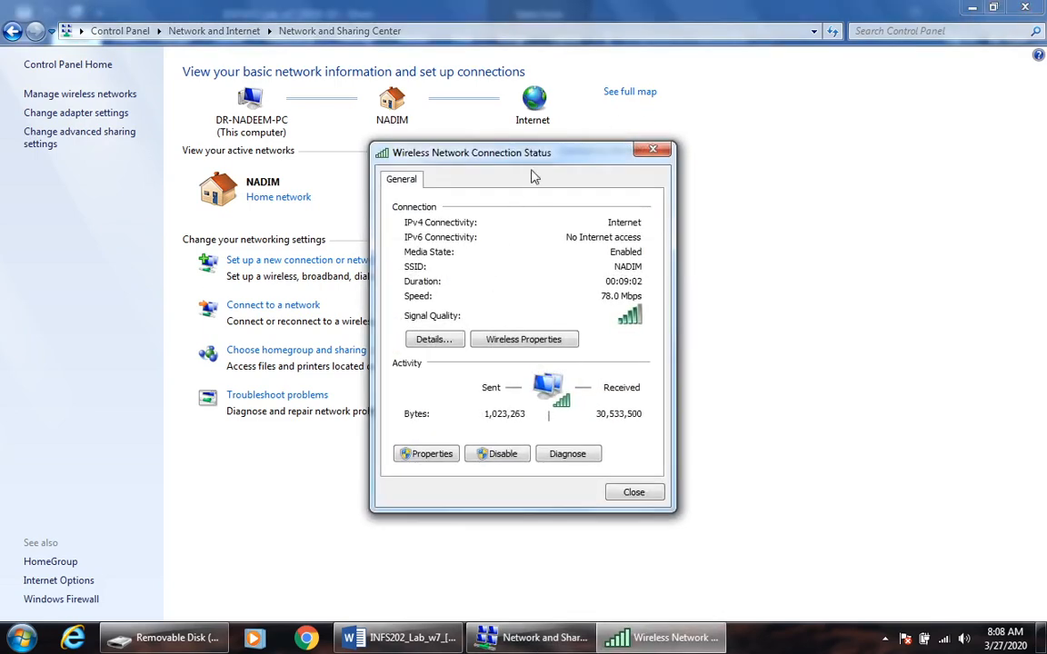
{"action": "left_click_drag", "start_coordinate": [476, 137], "coordinate": [883, 120]}
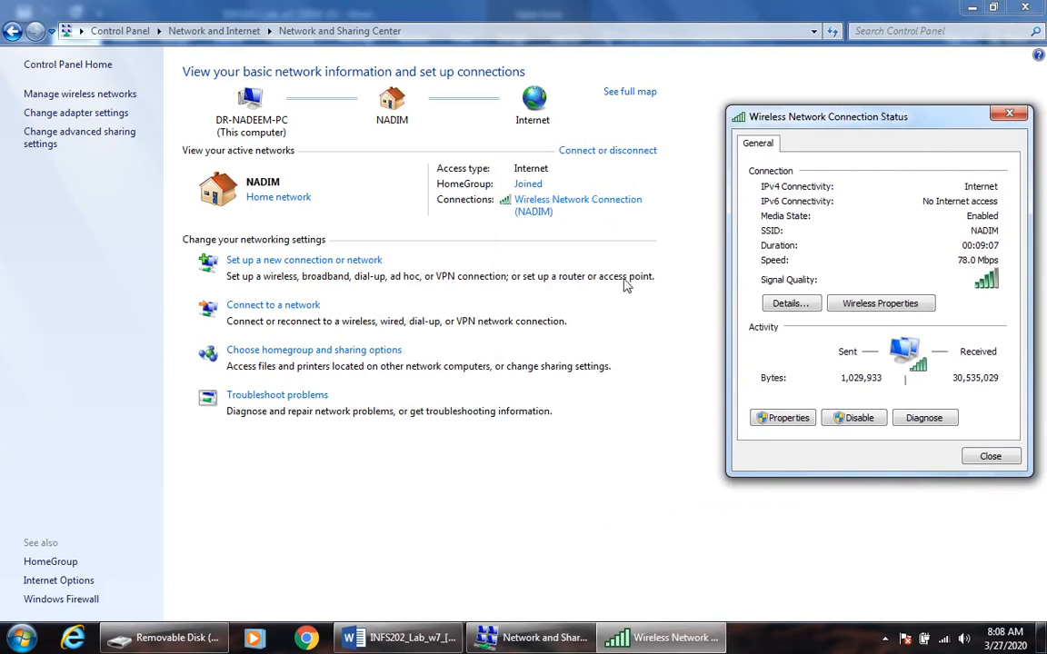
{"action": "left_click", "coordinate": [786, 303]}
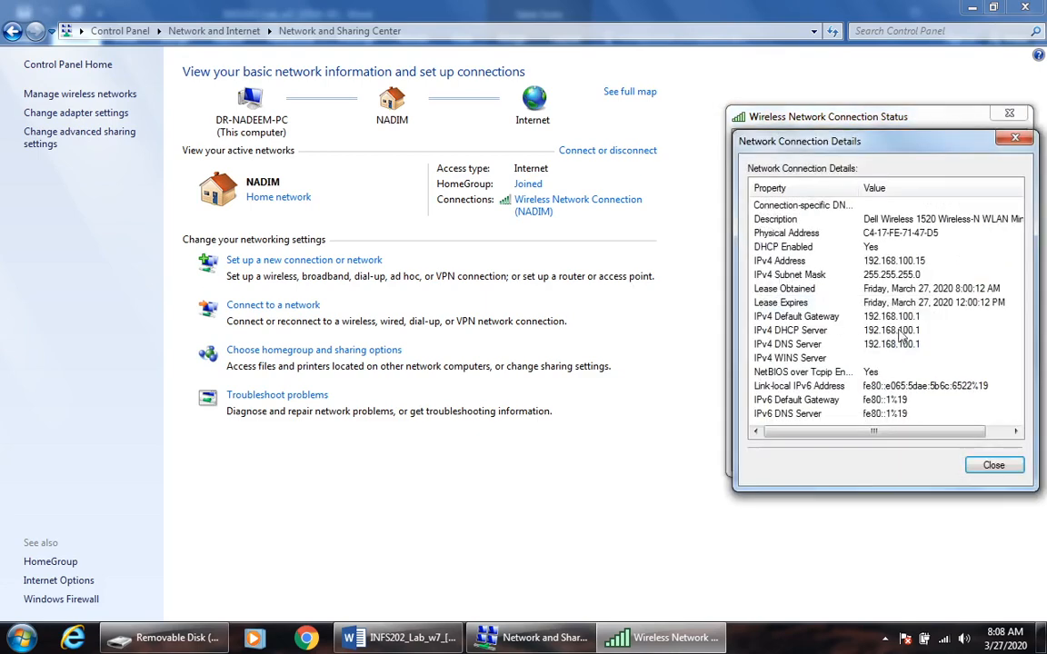
{"action": "left_click_drag", "start_coordinate": [909, 141], "coordinate": [525, 111]}
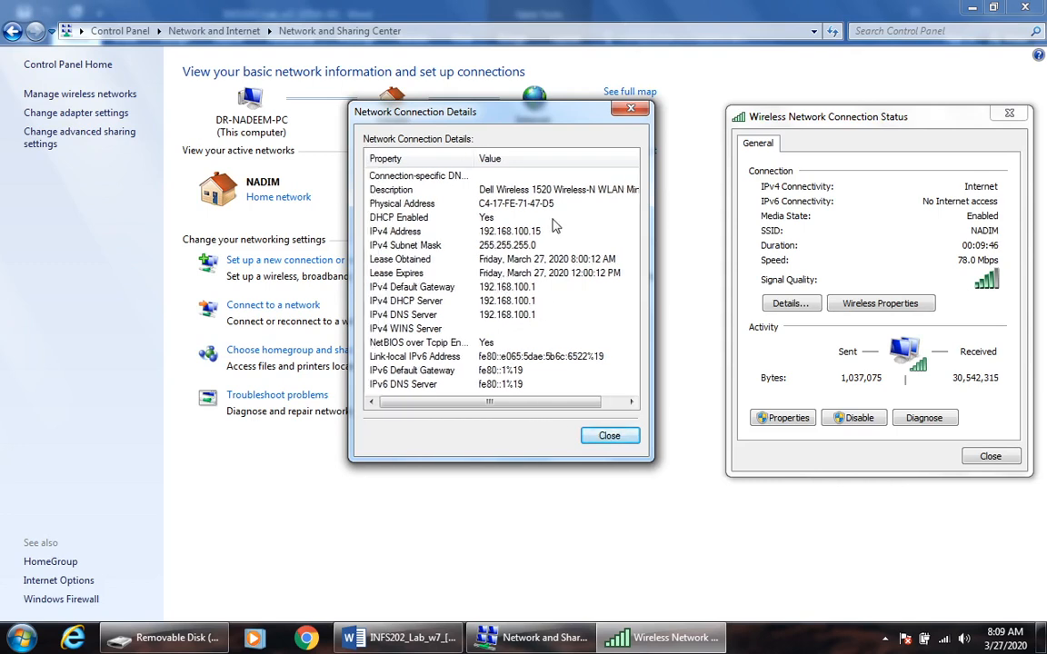
{"action": "left_click", "coordinate": [606, 438]}
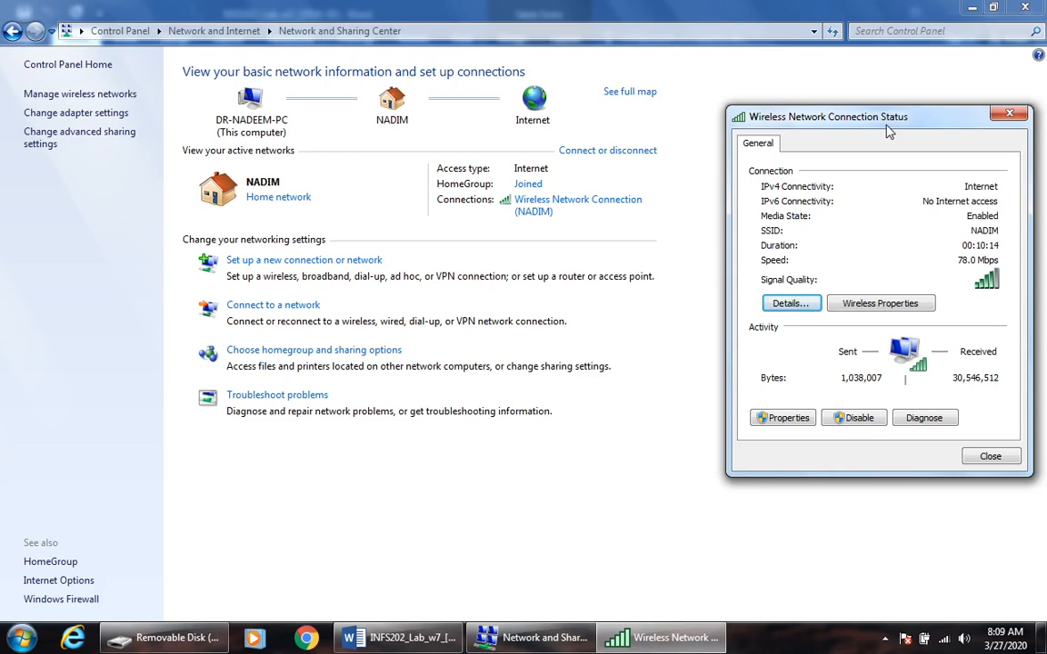
Inspect the wireless connection's Internet Protocol Version 4 (TCP/IPv4) properties for IP and DNS address assignment, and close them without changes
{"action": "left_click_drag", "start_coordinate": [888, 130], "coordinate": [840, 104]}
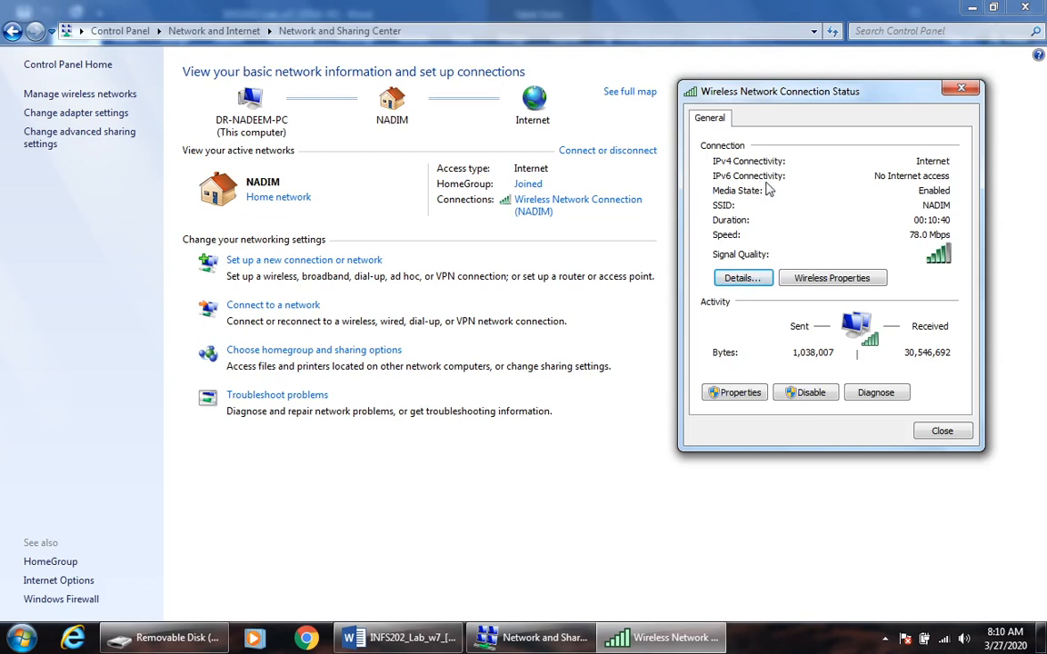
{"action": "left_click", "coordinate": [738, 393]}
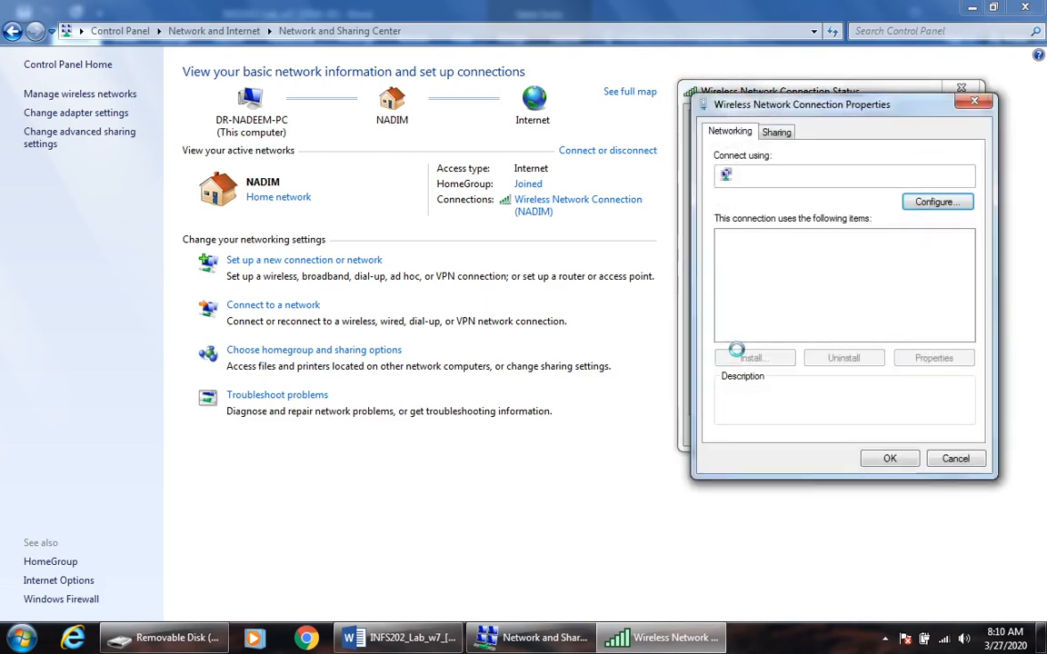
{"action": "left_click", "coordinate": [974, 101]}
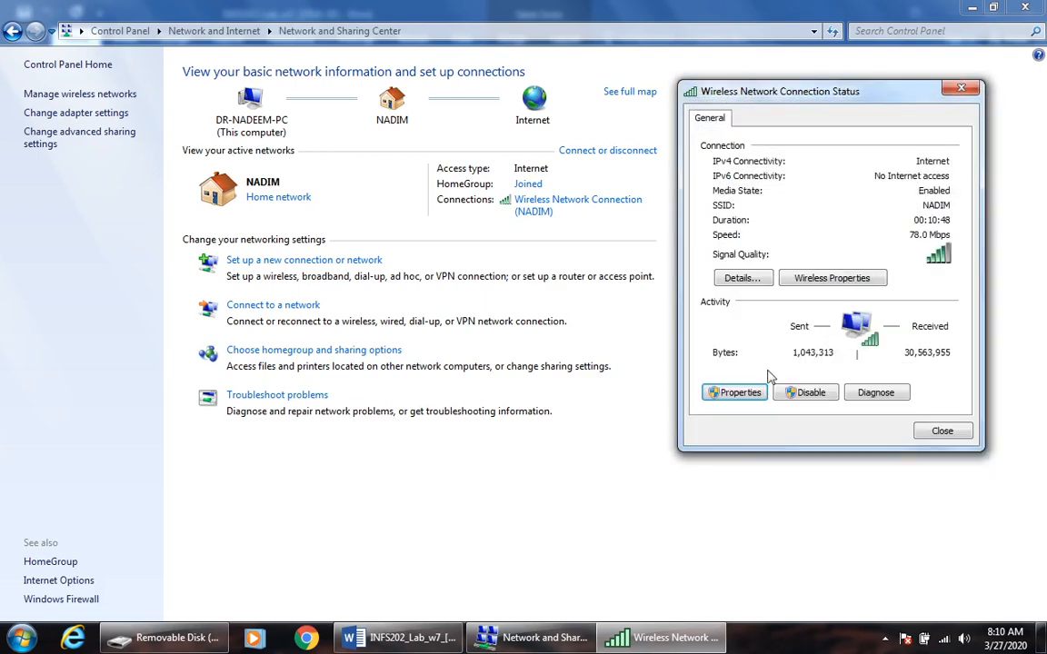
{"action": "left_click", "coordinate": [729, 397]}
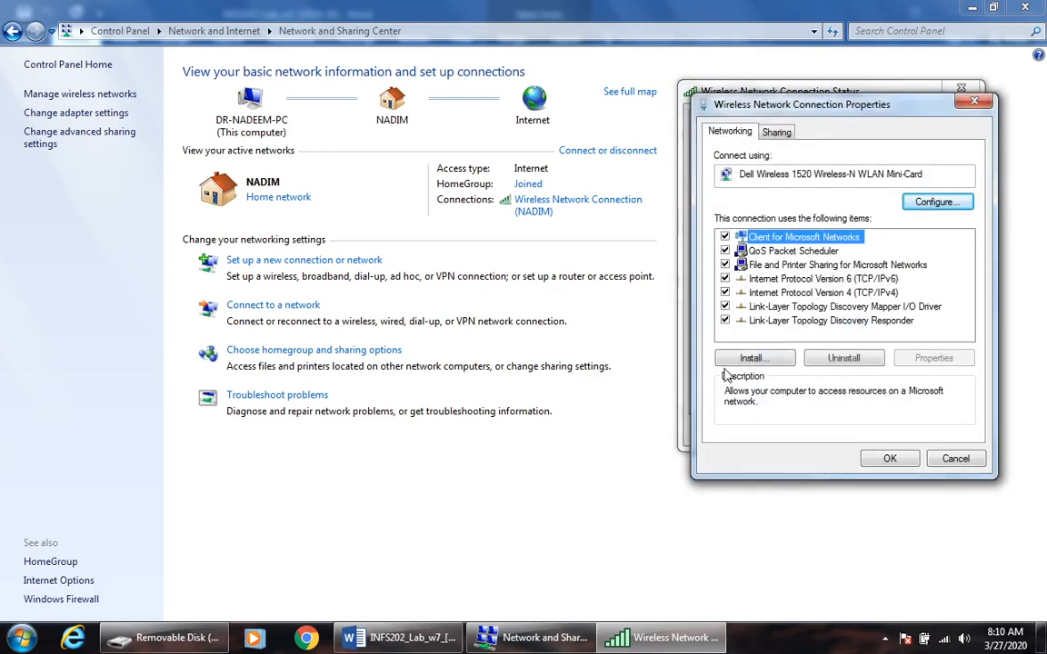
{"action": "left_click", "coordinate": [820, 294]}
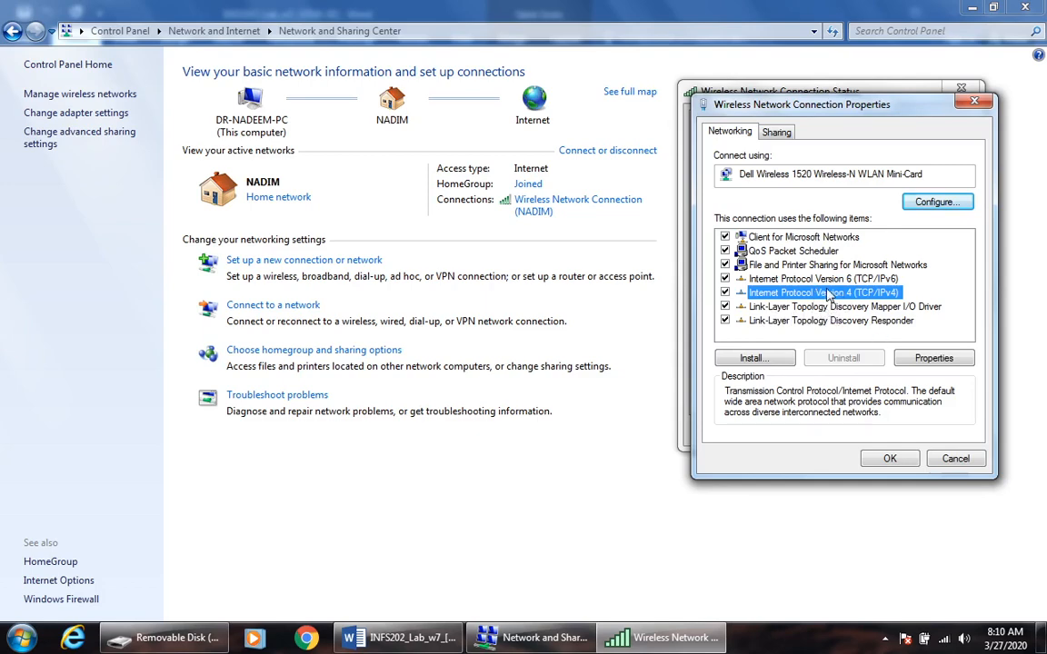
{"action": "left_click", "coordinate": [933, 358]}
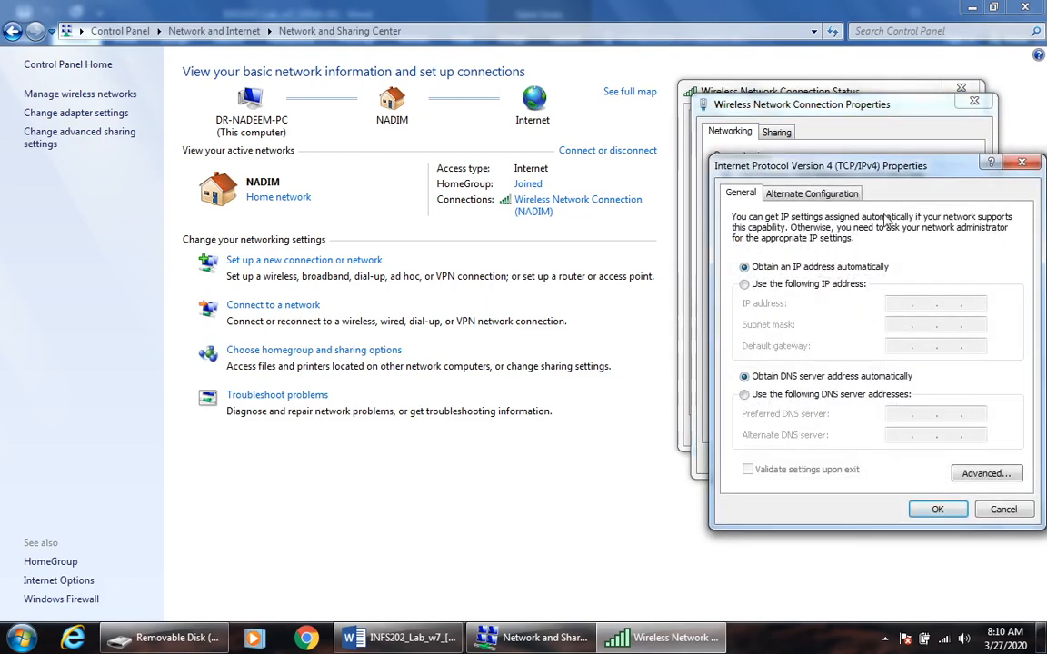
{"action": "left_click_drag", "start_coordinate": [863, 166], "coordinate": [445, 92]}
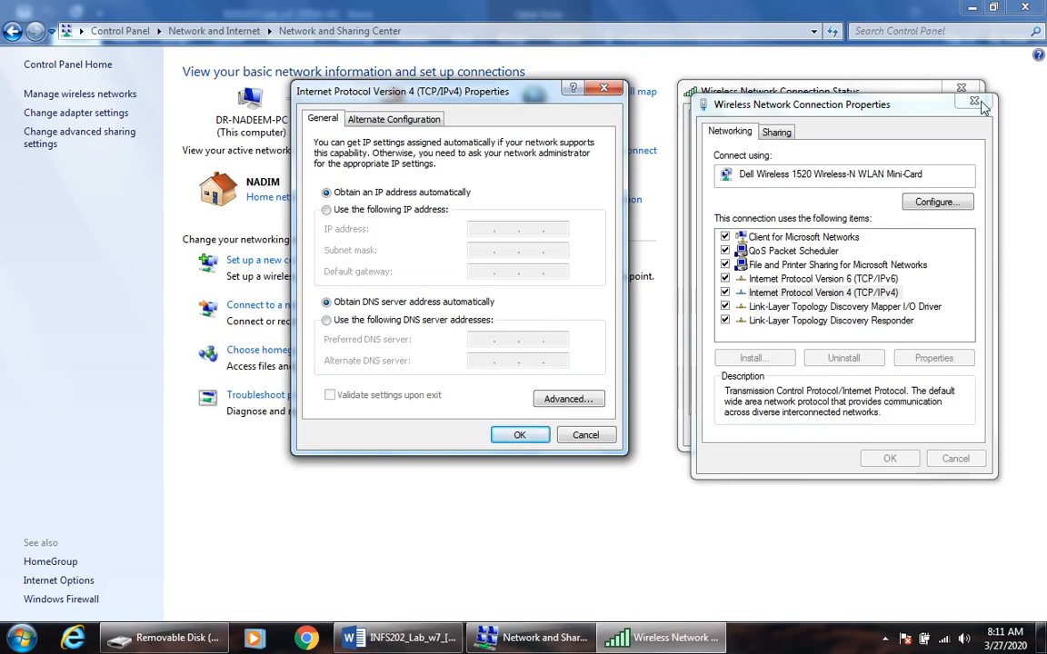
{"action": "left_click", "coordinate": [599, 91]}
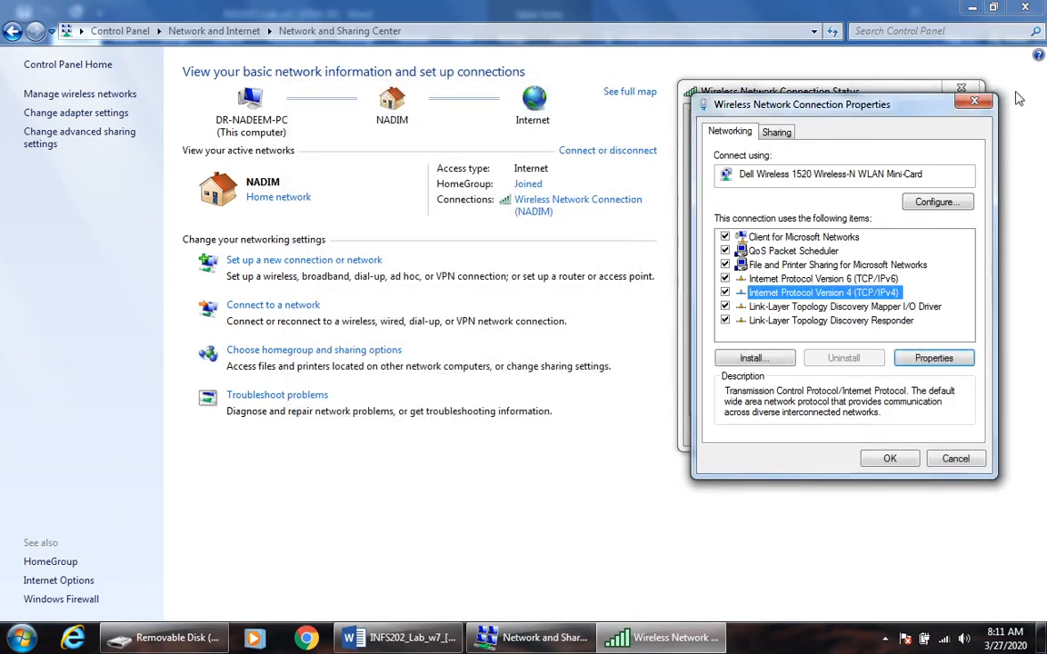
{"action": "left_click", "coordinate": [974, 101]}
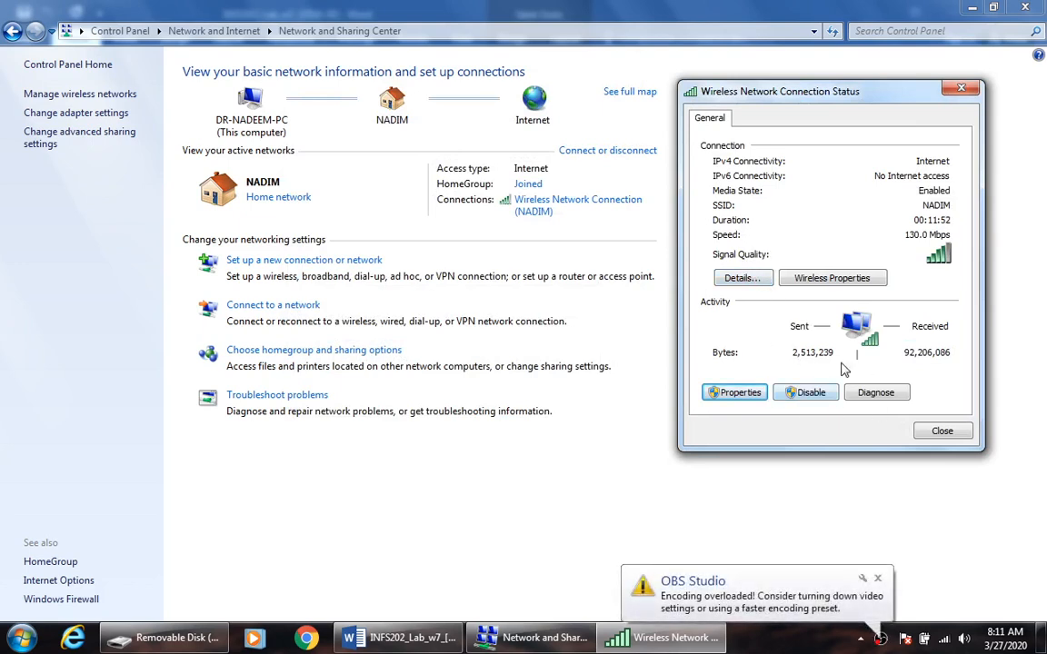
Reopen the wireless connection's details beside the status window and check the IPv4 address, subnet mask, gateway and DNS server
{"action": "left_click", "coordinate": [876, 579]}
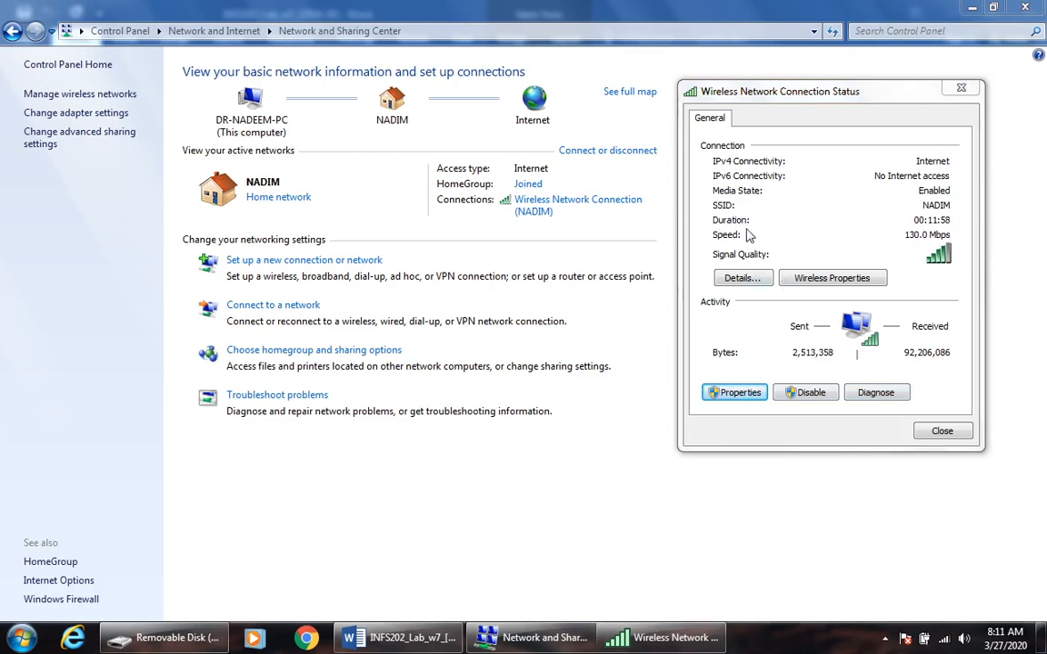
{"action": "left_click", "coordinate": [743, 278]}
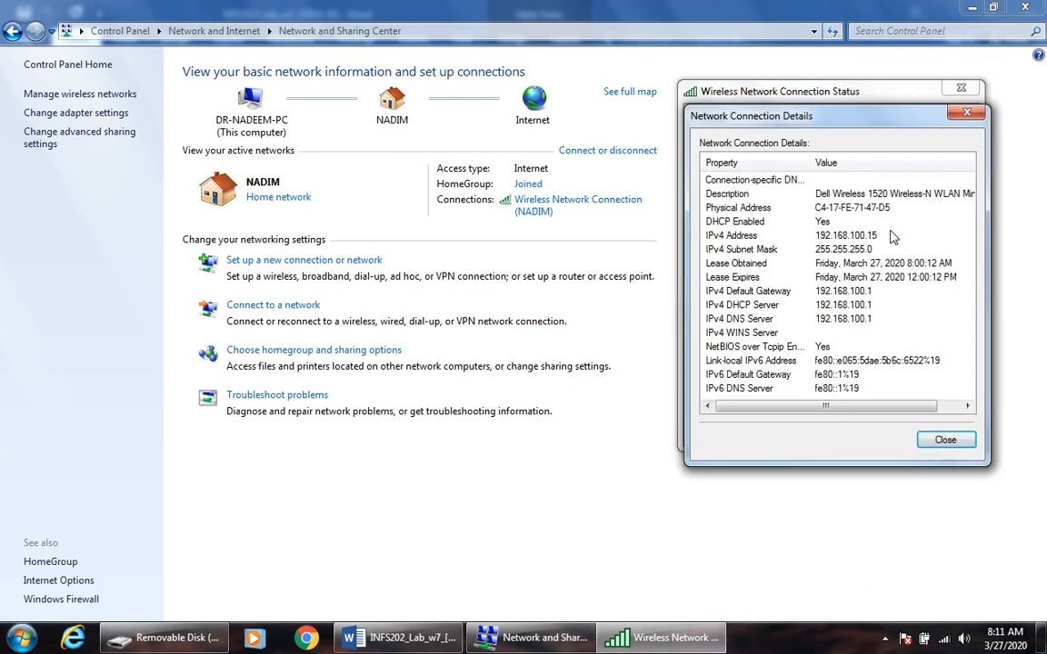
{"action": "left_click_drag", "start_coordinate": [794, 118], "coordinate": [483, 127]}
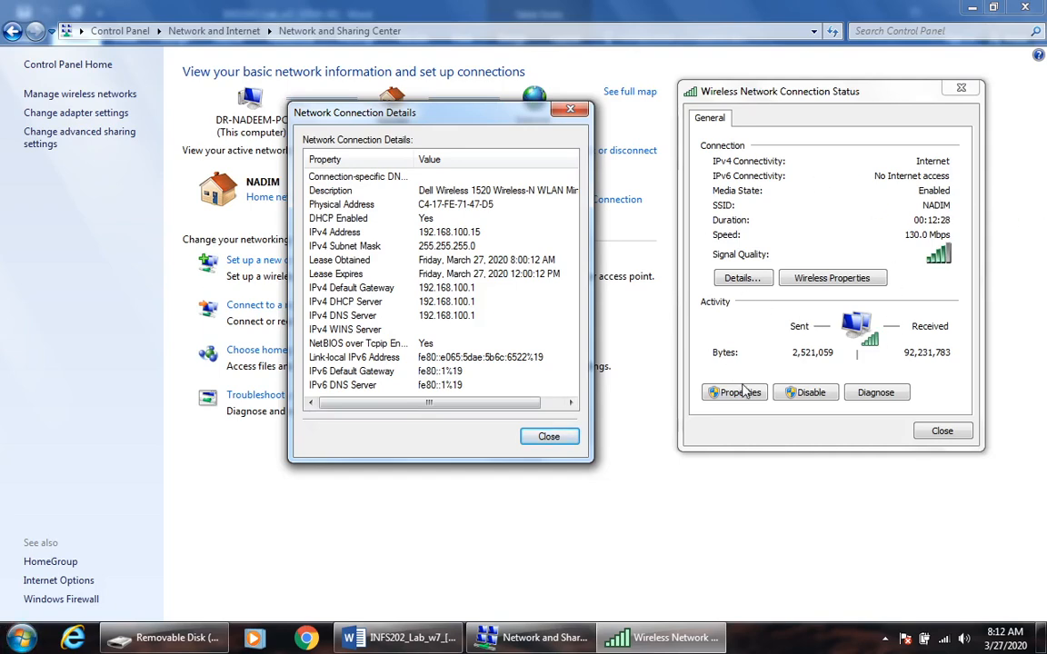
{"action": "left_click_drag", "start_coordinate": [411, 112], "coordinate": [187, 81]}
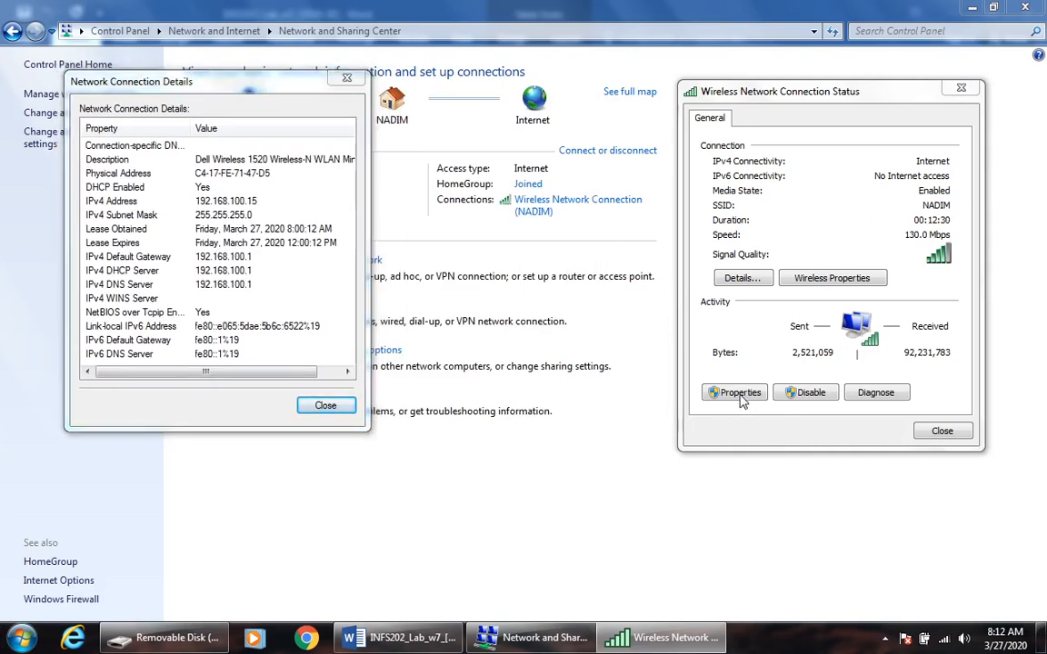
{"action": "left_click", "coordinate": [742, 401]}
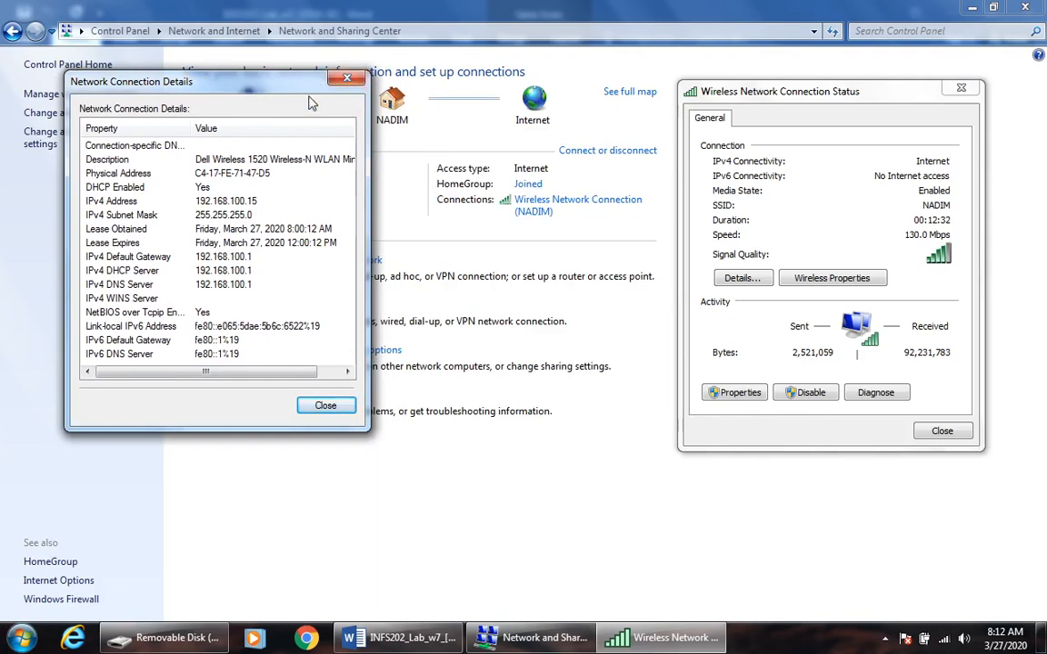
{"action": "left_click_drag", "start_coordinate": [262, 71], "coordinate": [369, 85]}
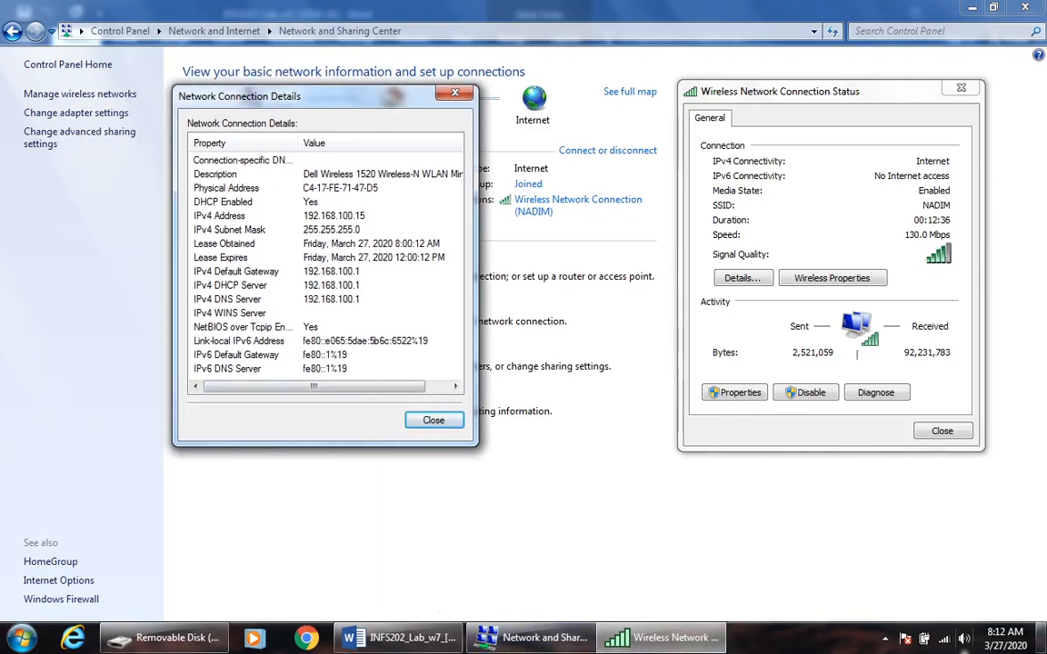
Show the desktop and create a new text document on it
{"action": "key", "text": "super+d"}
{"action": "right_click", "coordinate": [442, 382]}
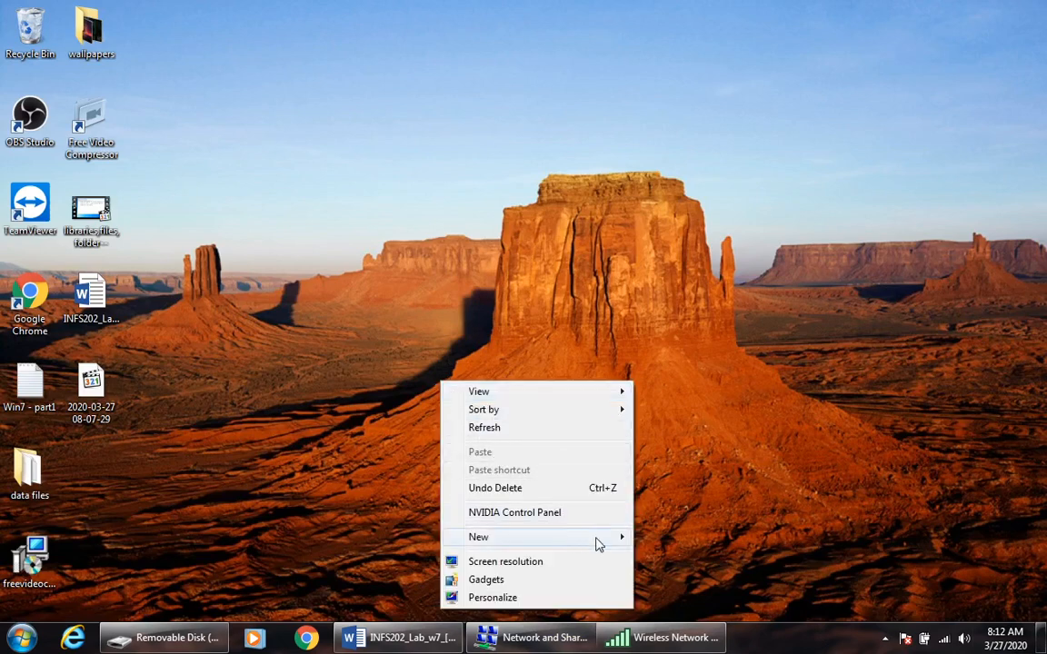
{"action": "mouse_move", "coordinate": [599, 543]}
{"action": "left_click", "coordinate": [686, 484]}
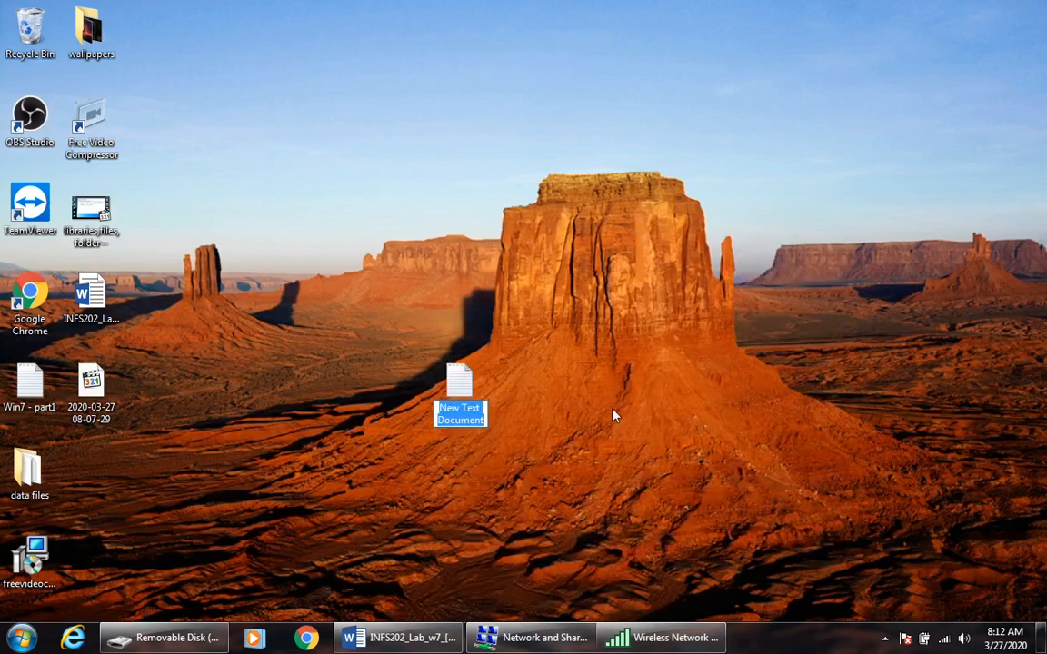
{"action": "type", "text": "192.16"}
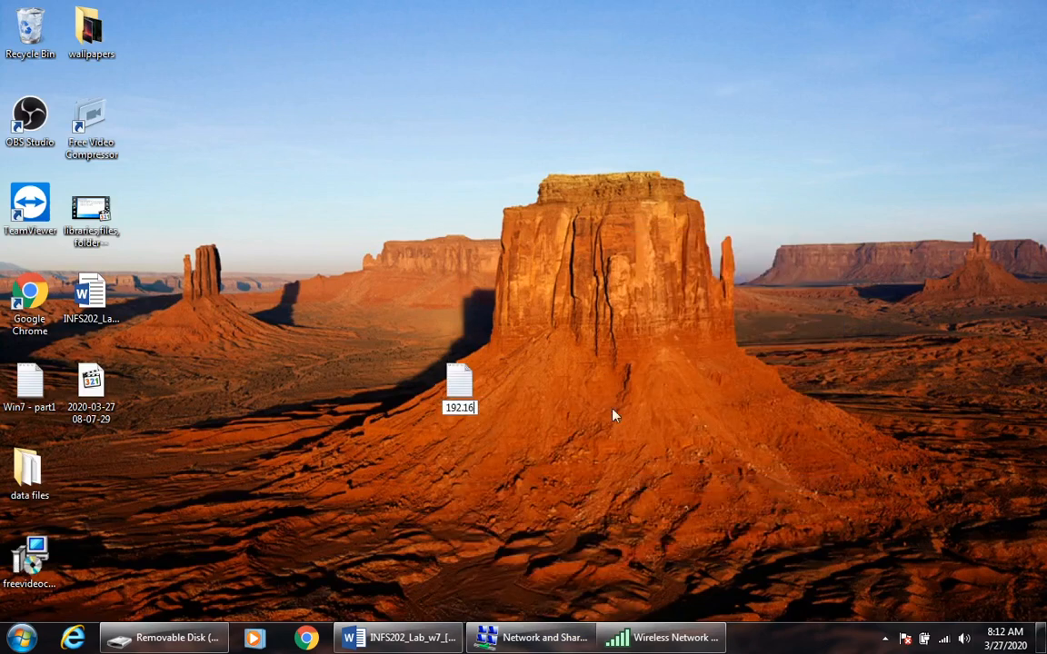
{"action": "type", "text": "8.100.15"}
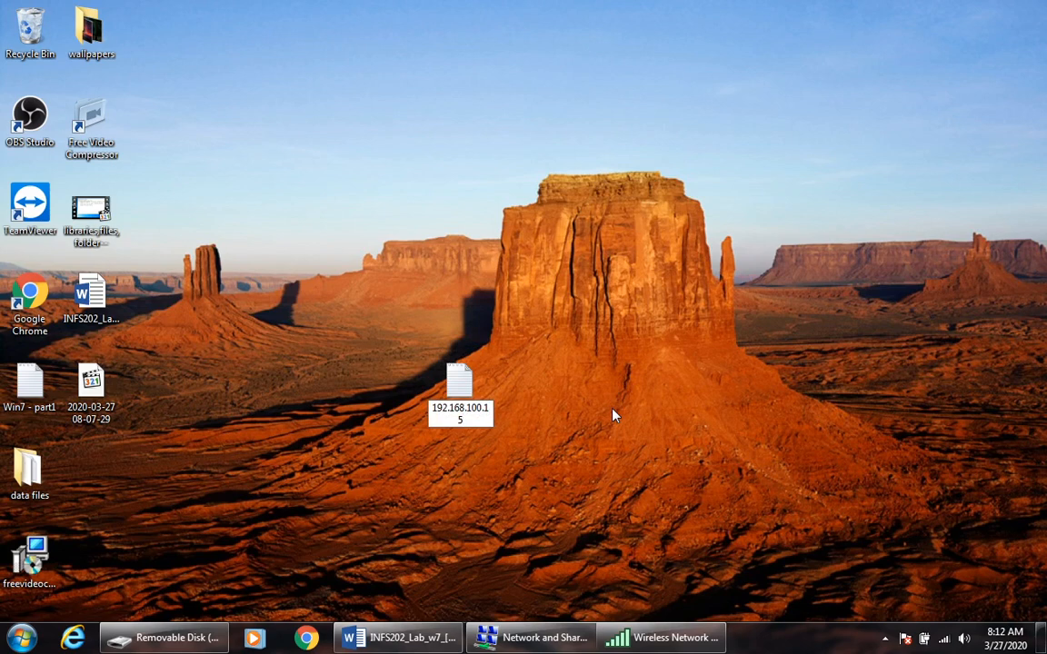
{"action": "key", "text": "shift+Left"}
{"action": "key", "text": "shift+Left"}
{"action": "key", "text": "shift+Left"}
{"action": "key", "text": "shift+Left"}
{"action": "key", "text": "shift+Left"}
{"action": "key", "text": "shift+Left"}
{"action": "key", "text": "shift+Left"}
{"action": "key", "text": "shift+Left"}
{"action": "key", "text": "shift+Left"}
{"action": "key", "text": "shift+Left"}
{"action": "key", "text": "shift+Left"}
{"action": "key", "text": "shift+Left"}
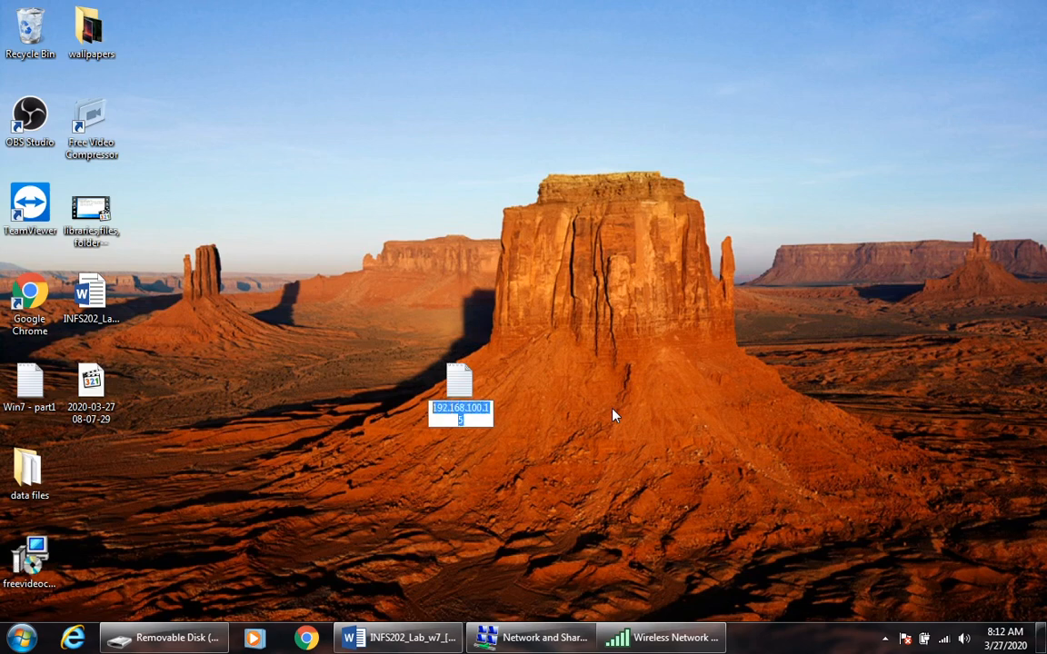
{"action": "key", "text": "BackSpace"}
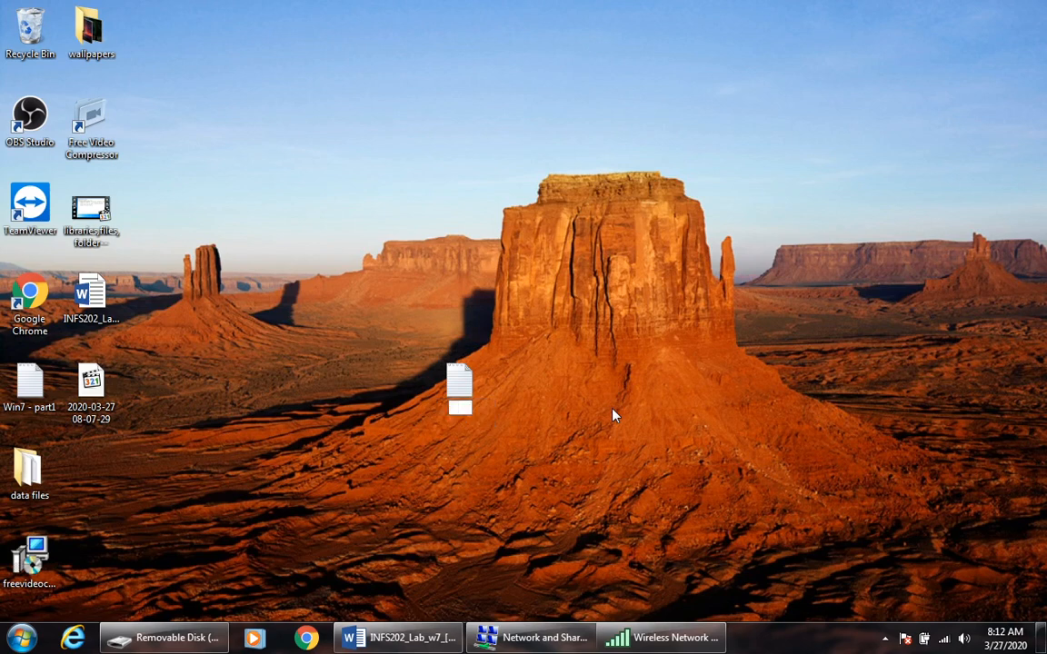
Name the new text document ip and open it in Notepad
{"action": "type", "text": "ip"}
{"action": "key", "text": "Return"}
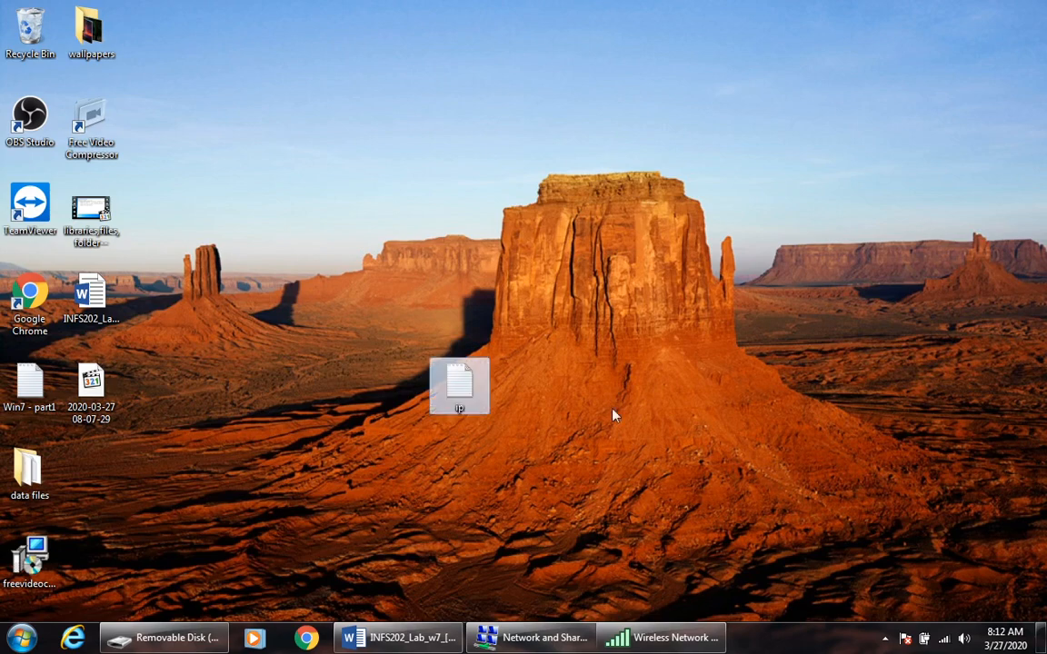
{"action": "key", "text": "Return"}
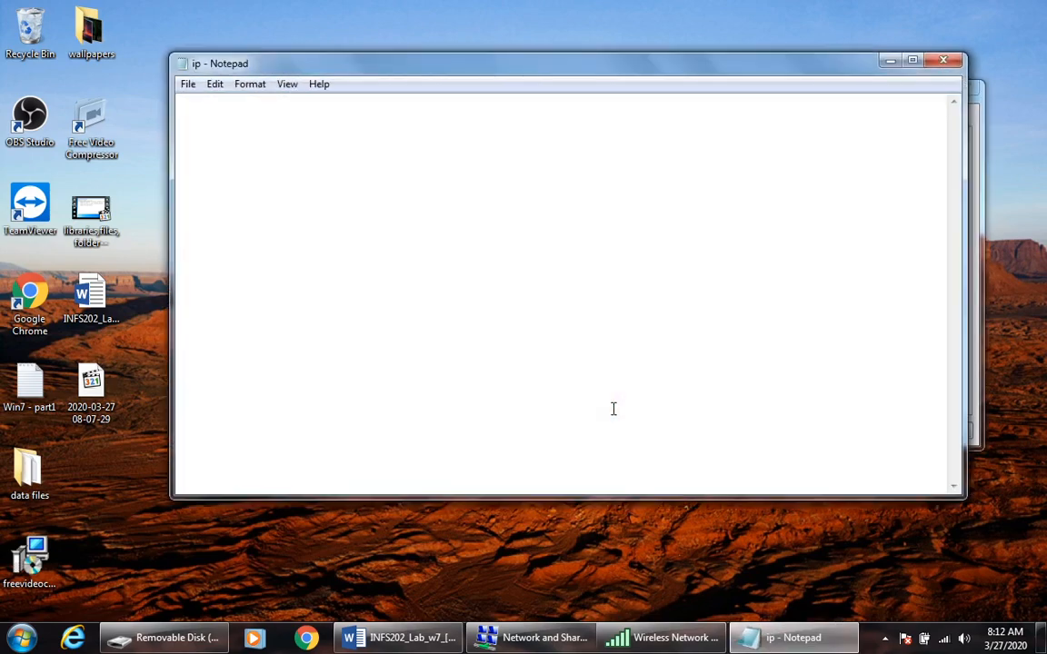
Write the IP address 192.168.100.15 and, below a blank line, "DNS, gateway: 192.168.100.1" in the ip text file
{"action": "type", "text": "192.168.100.15"}
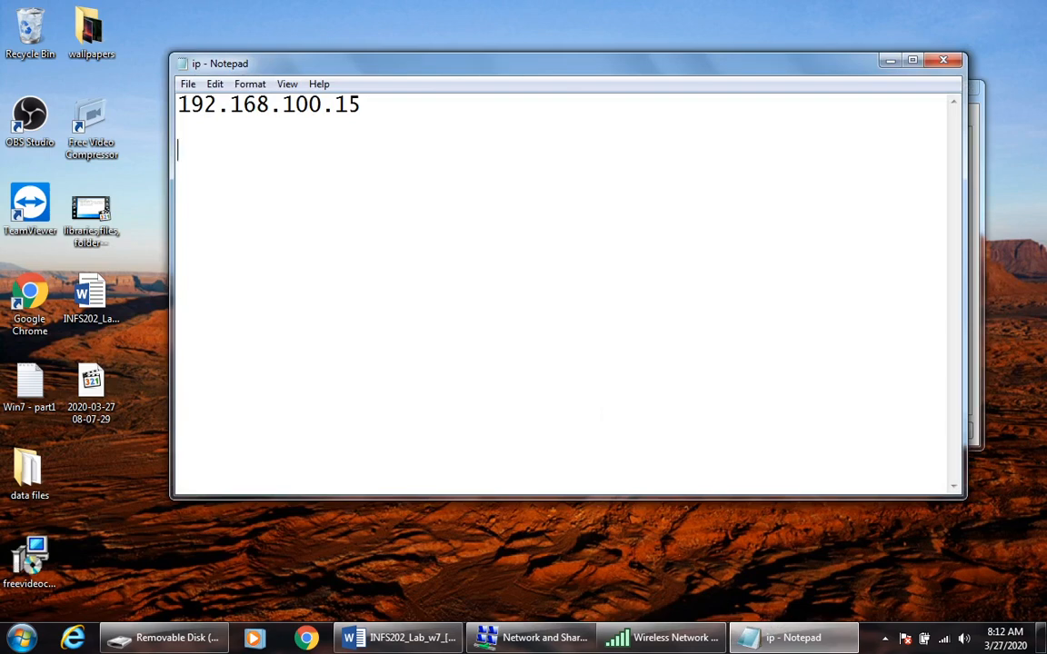
{"action": "key", "text": "Return"}
{"action": "key", "text": "Return"}
{"action": "type", "text": "gateway"}
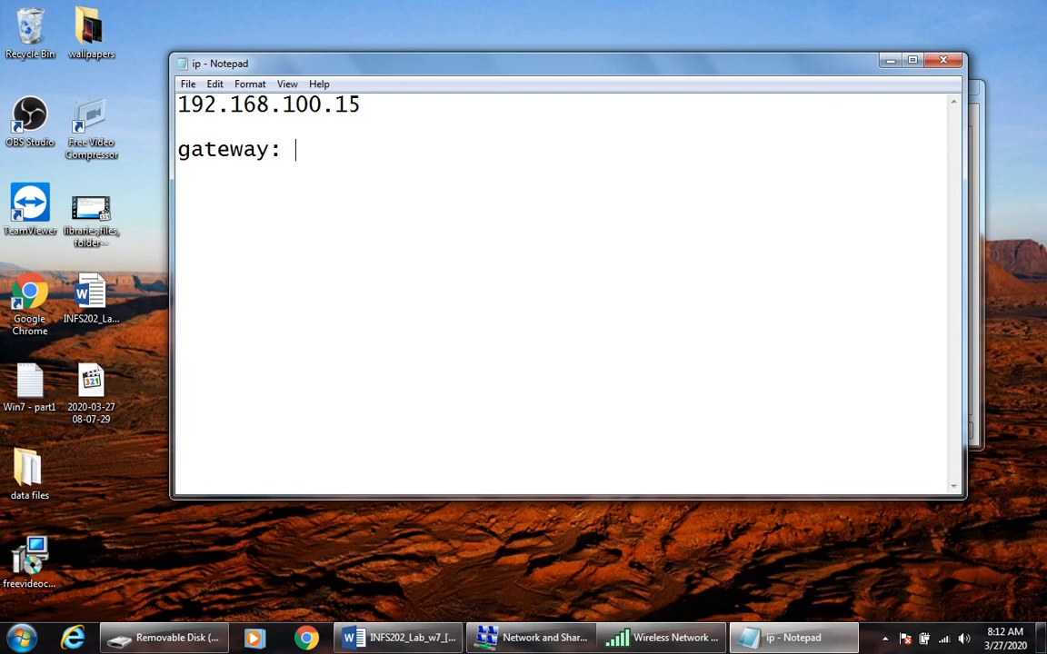
{"action": "type", "text": ":19"}
{"action": "type", "text": " 19"}
{"action": "type", "text": "2.168"}
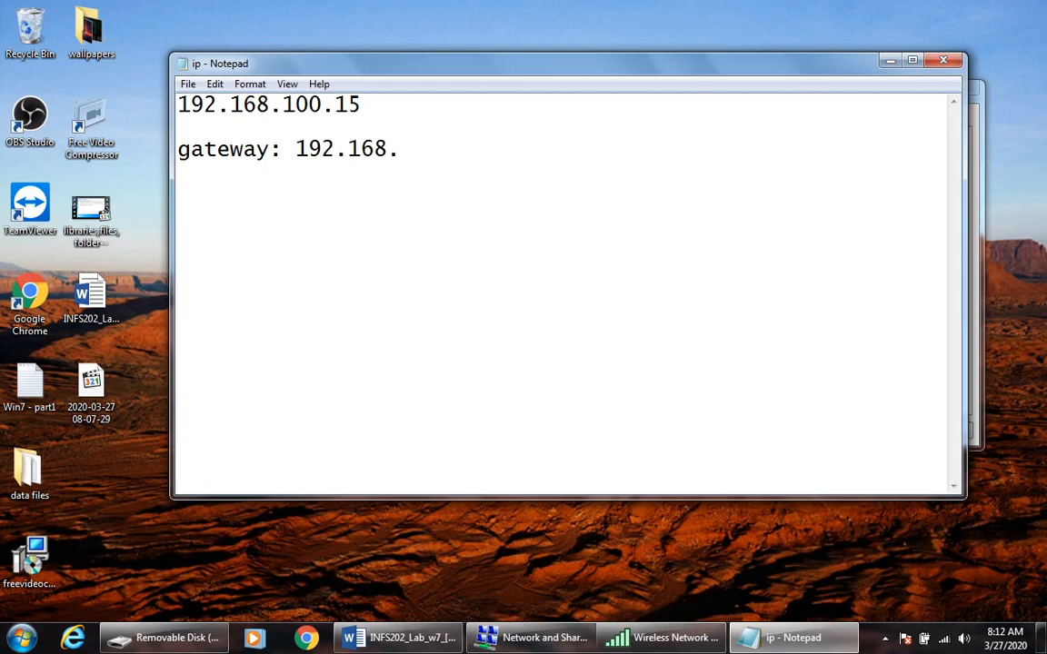
{"action": "type", "text": ".100.1"}
{"action": "key", "text": "Return"}
{"action": "left_click", "coordinate": [178, 151]}
{"action": "type", "text": "DNS,"}
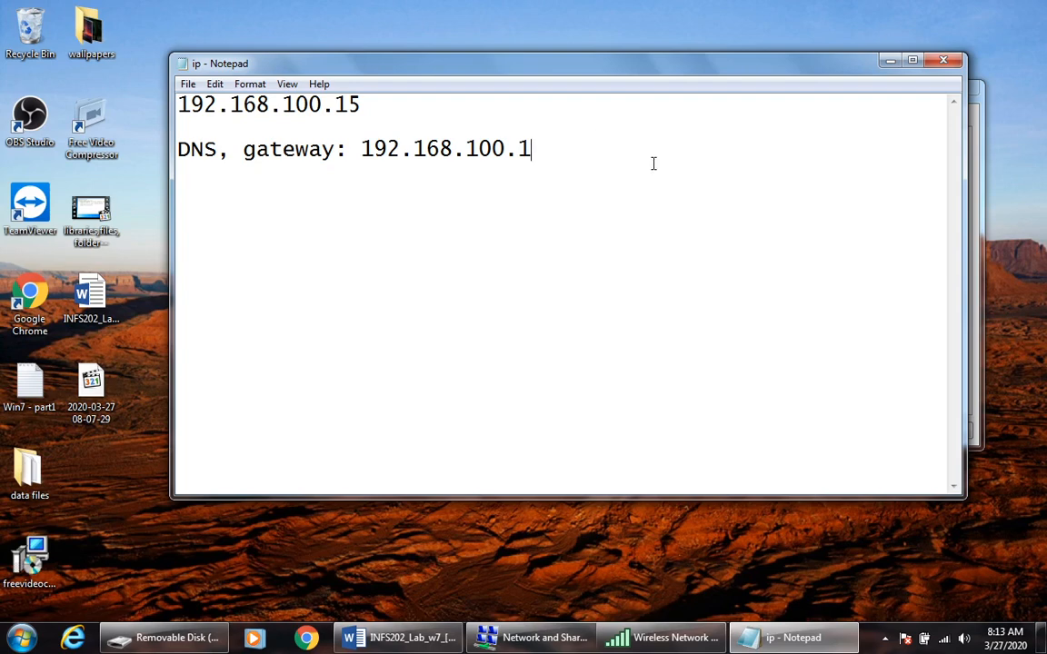
Close the wireless connection's details and open its Internet Protocol Version 4 (TCP/IPv4) properties, placing the dialog over the notes
{"action": "left_click", "coordinate": [663, 637]}
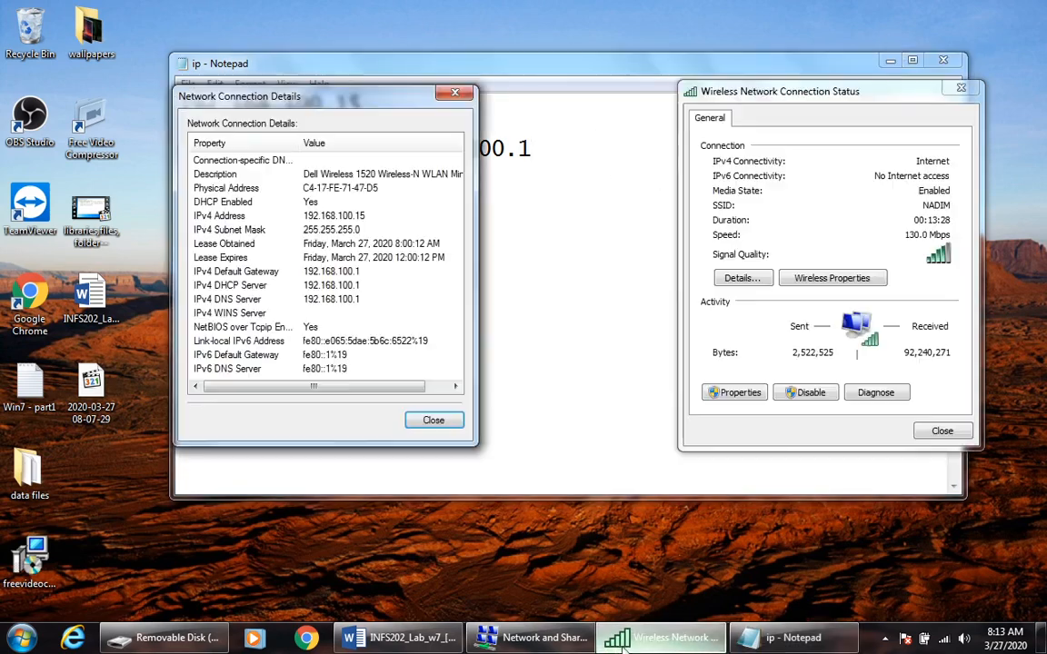
{"action": "left_click", "coordinate": [432, 420]}
{"action": "left_click", "coordinate": [734, 393]}
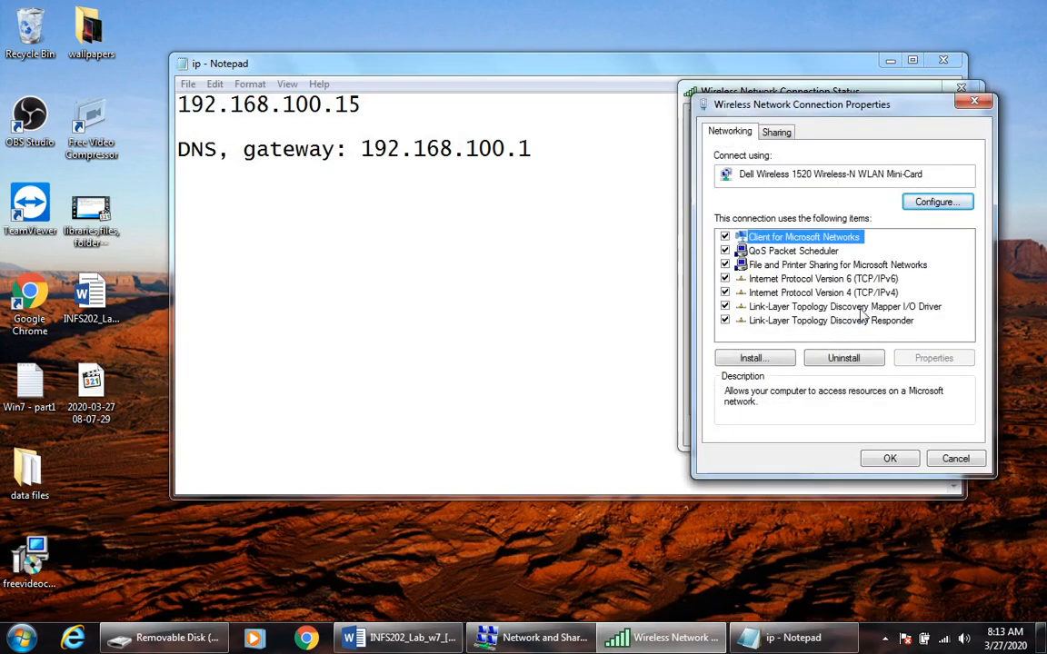
{"action": "double_click", "coordinate": [825, 293]}
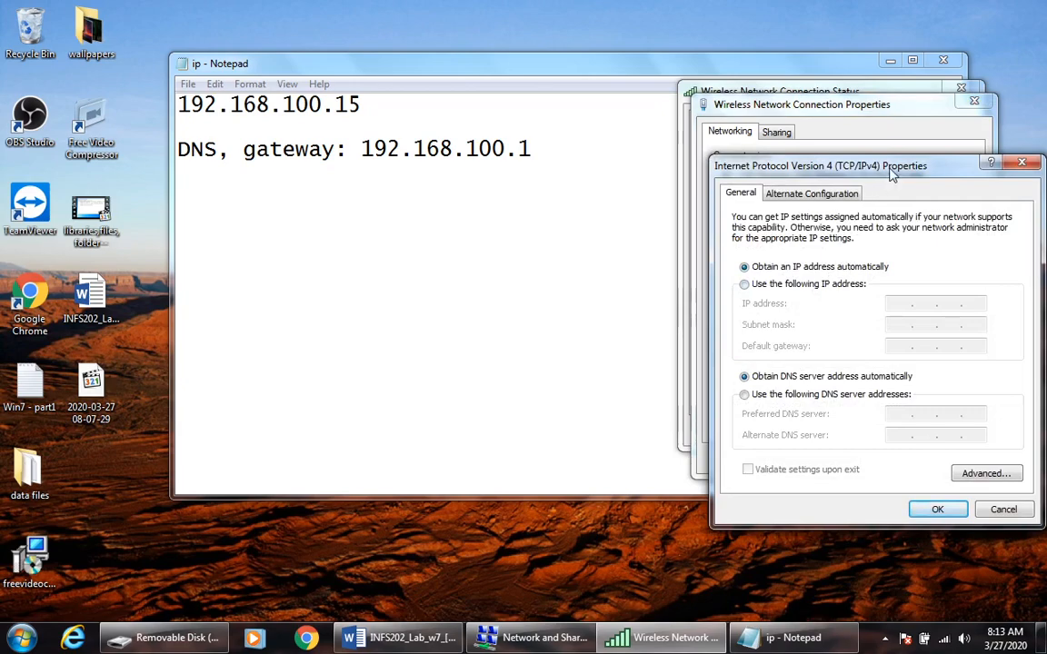
{"action": "left_click_drag", "start_coordinate": [892, 174], "coordinate": [502, 137]}
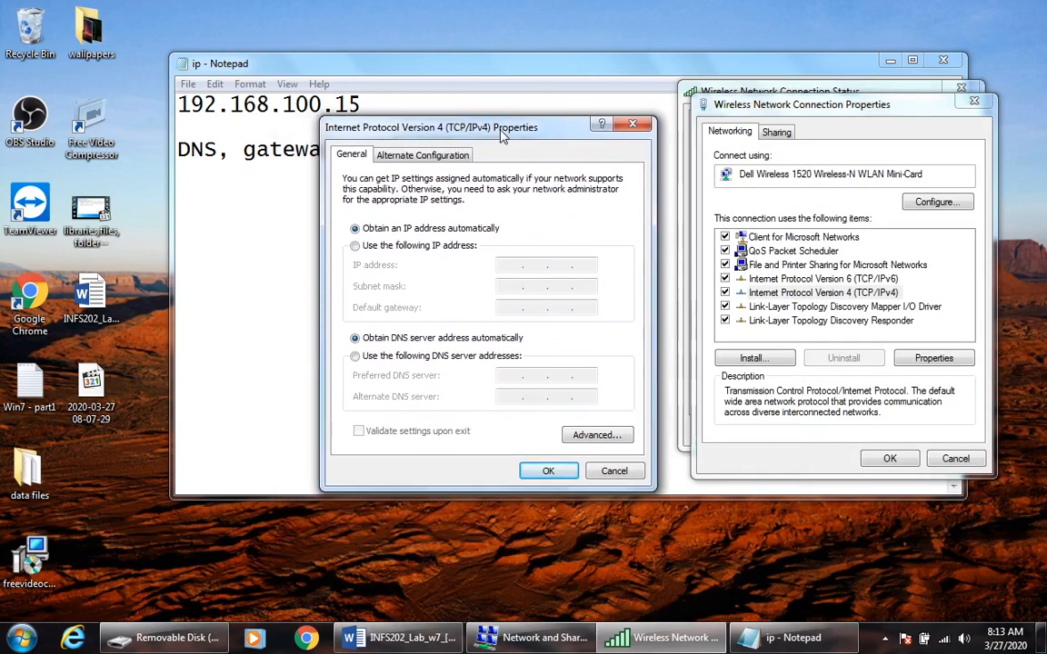
Switch the IPv4 properties to a manually specified IP address, keep the noted addresses in view, and enter 192.168.100.15
{"action": "left_click", "coordinate": [403, 247]}
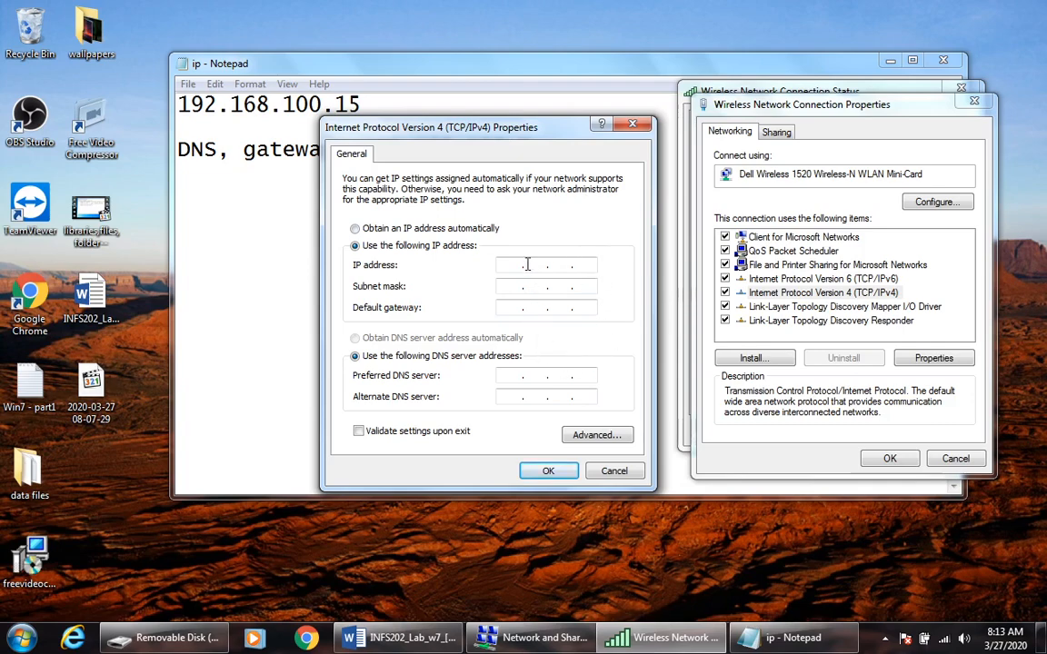
{"action": "left_click_drag", "start_coordinate": [483, 129], "coordinate": [717, 88]}
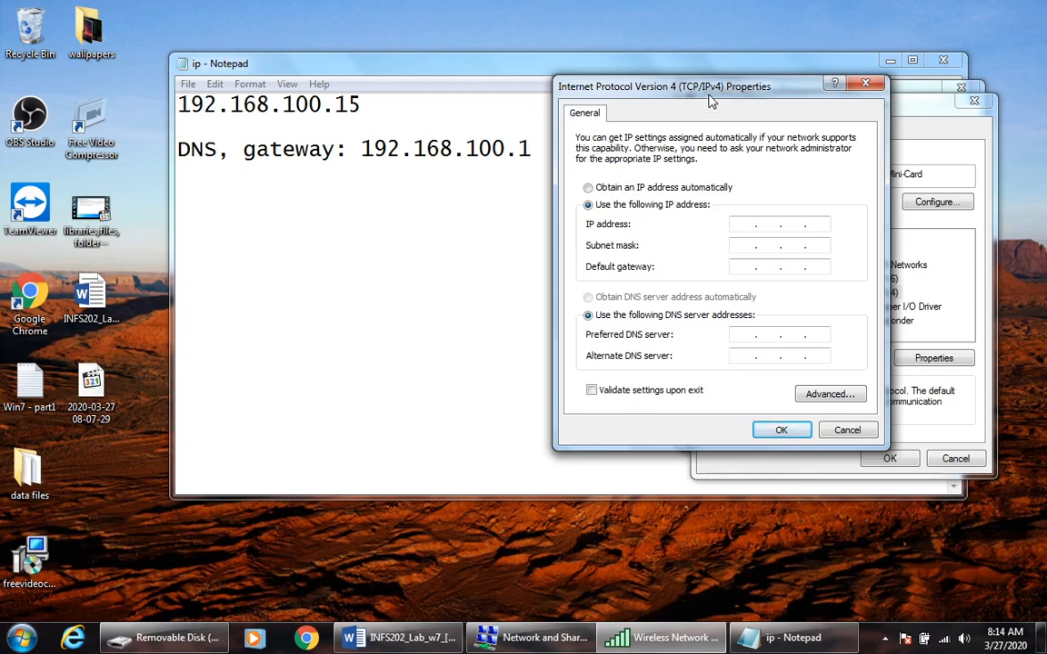
{"action": "left_click_drag", "start_coordinate": [627, 91], "coordinate": [484, 203]}
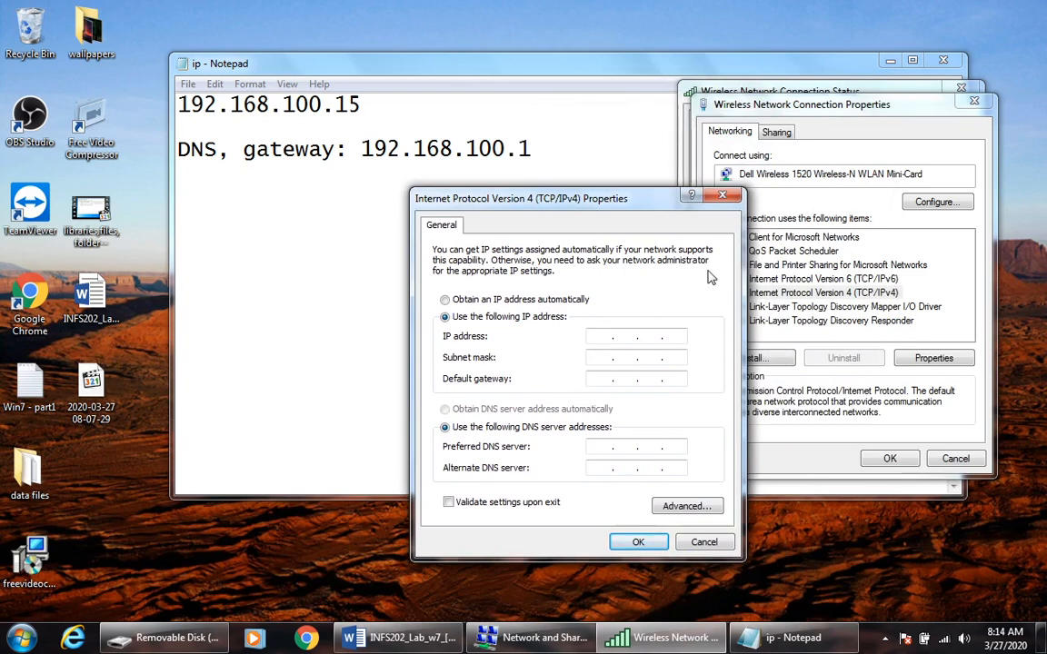
{"action": "type", "text": "192 . 168 . 1"}
{"action": "type", "text": "00 . 15"}
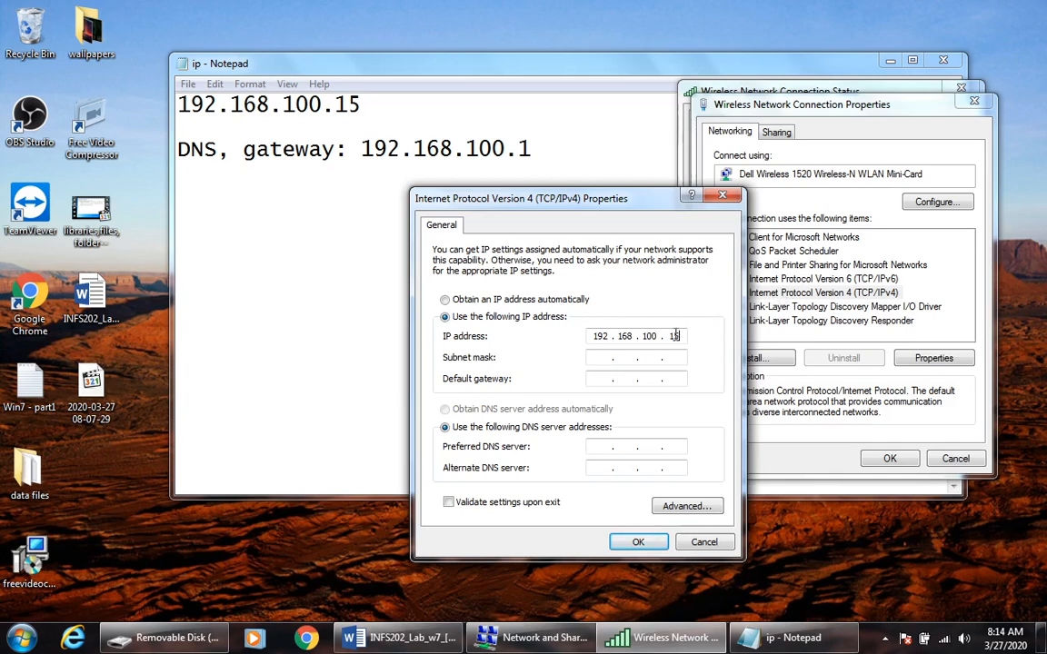
Fill in the subnet mask 255.255.255.0 for the static IP address, leaving the address's last number at 15
{"action": "double_click", "coordinate": [674, 336]}
{"action": "double_click", "coordinate": [599, 336]}
{"action": "double_click", "coordinate": [670, 338]}
{"action": "left_click", "coordinate": [671, 359]}
{"action": "double_click", "coordinate": [673, 335]}
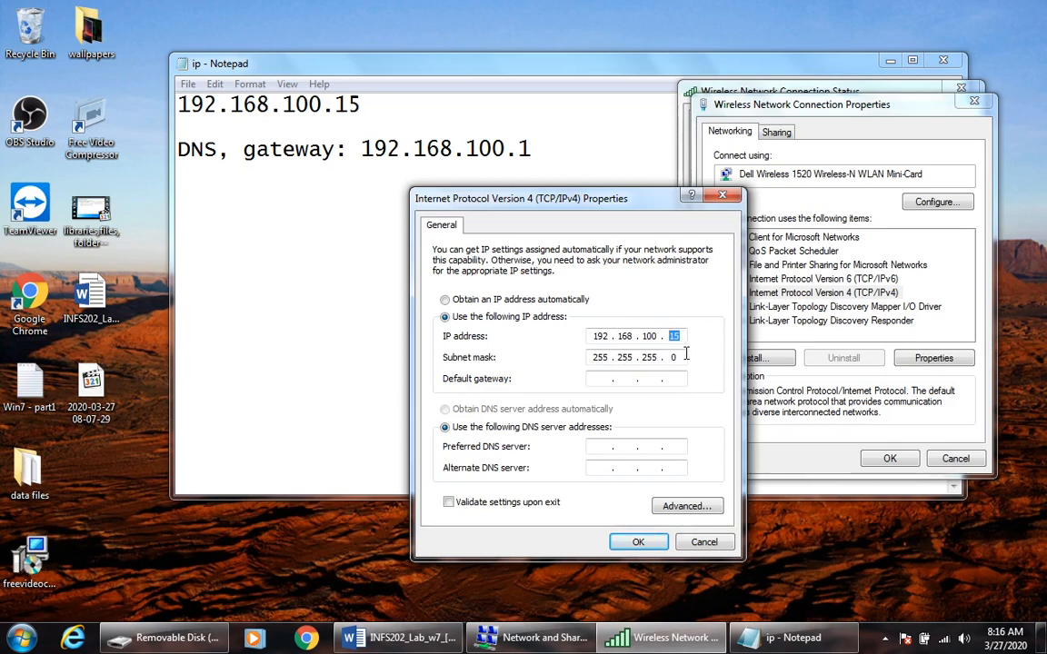
{"action": "left_click", "coordinate": [676, 360]}
{"action": "double_click", "coordinate": [675, 358]}
Set both the default gateway and the preferred DNS server to 192.168.100.1
{"action": "left_click", "coordinate": [598, 378]}
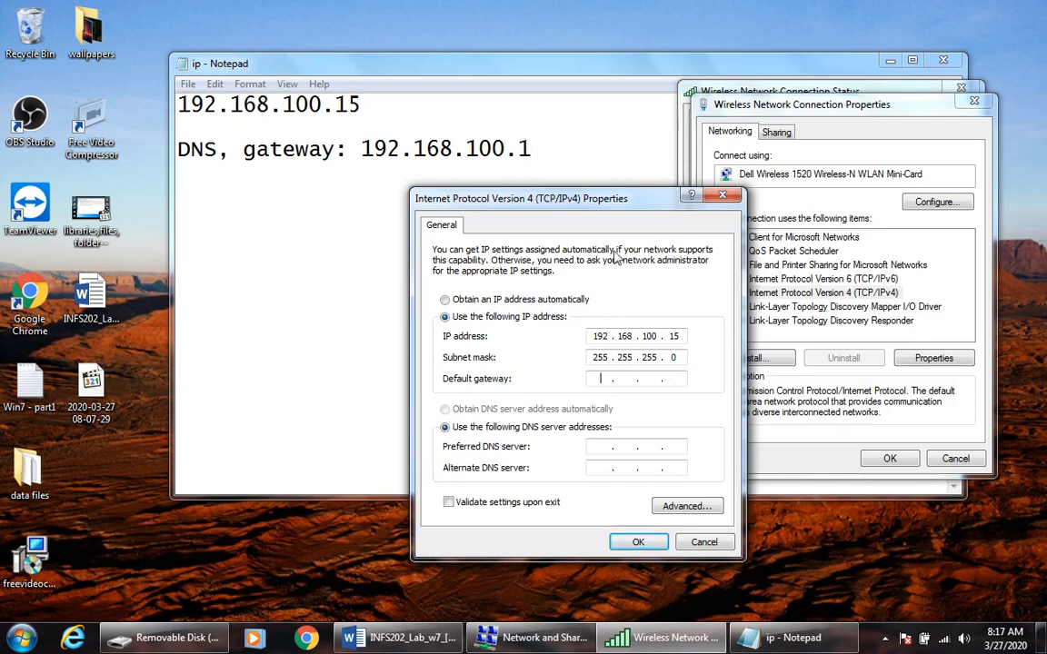
{"action": "type", "text": "192 . 168 . 100 . 1"}
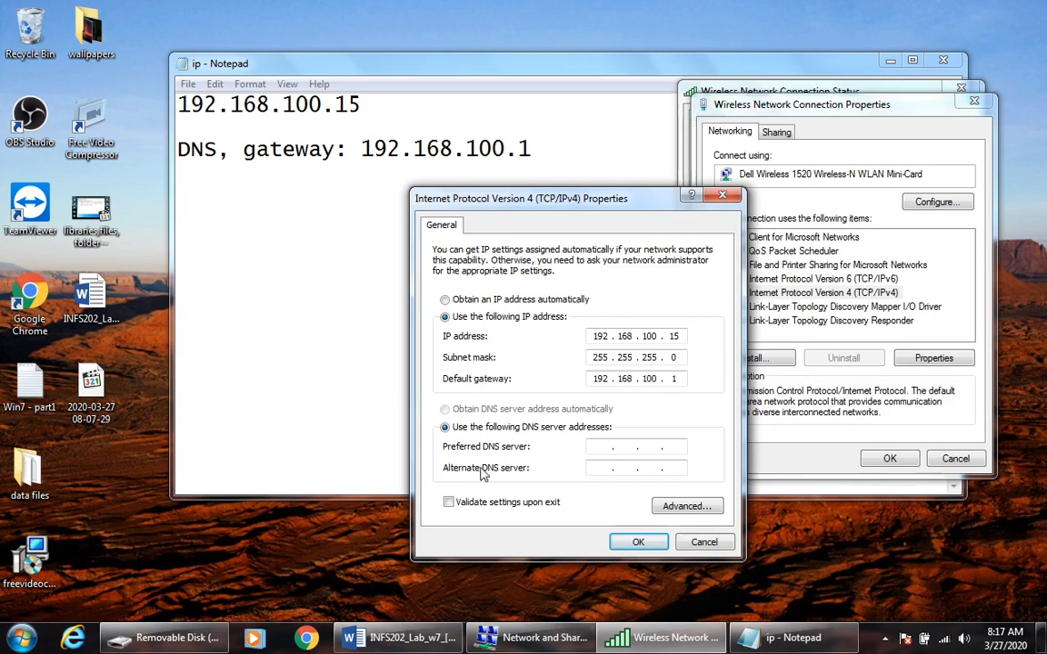
{"action": "left_click", "coordinate": [601, 447]}
{"action": "type", "text": "192 . 168 . 100 . 1"}
Leave the alternate DNS server empty, apply the static IPv4 settings with validation upon exit, and dismiss the network diagnostics
{"action": "left_click", "coordinate": [615, 470]}
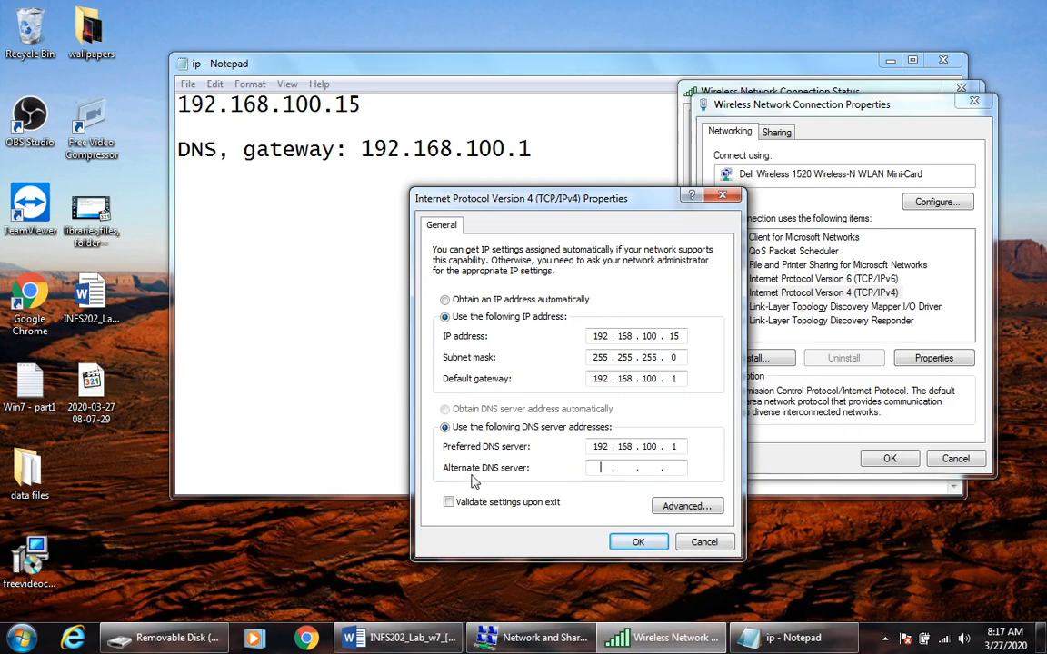
{"action": "left_click", "coordinate": [448, 501]}
{"action": "left_click", "coordinate": [638, 541]}
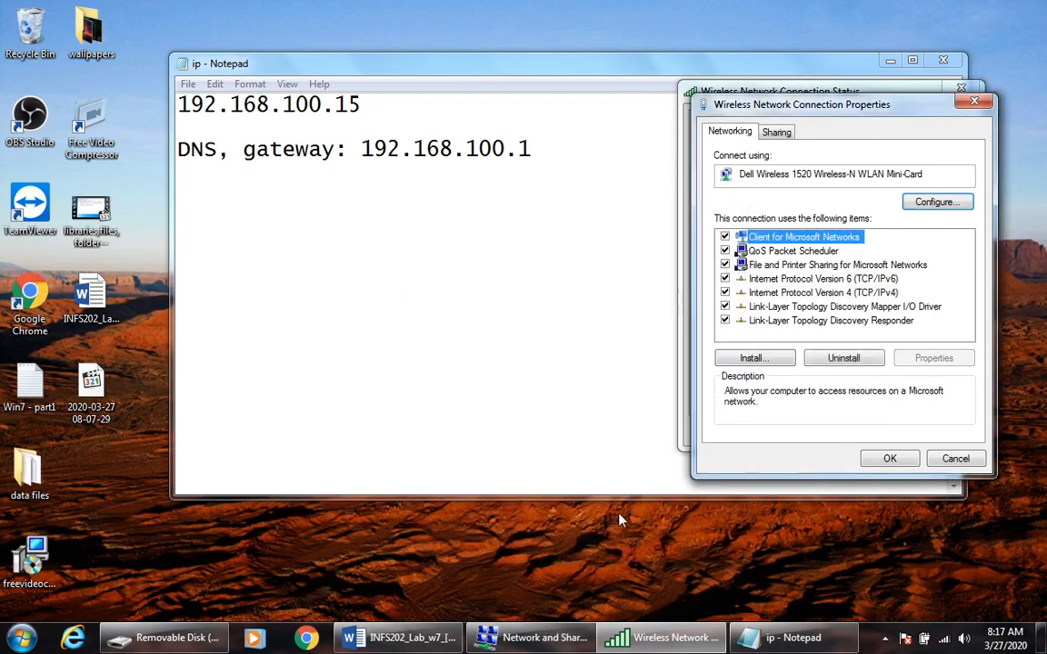
{"action": "left_click", "coordinate": [890, 459]}
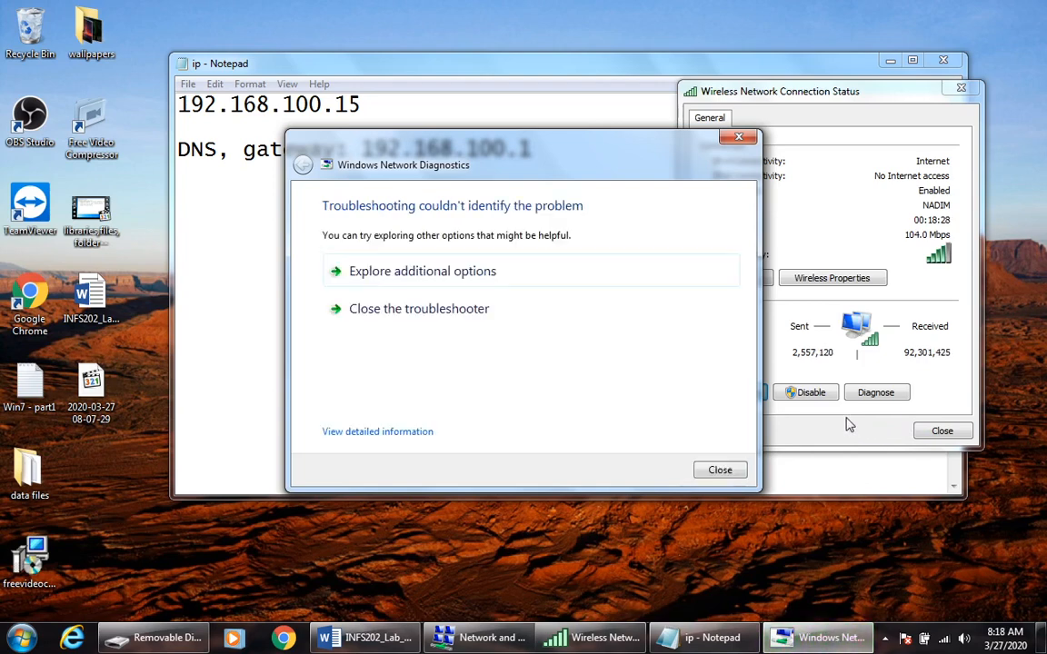
{"action": "left_click", "coordinate": [722, 470]}
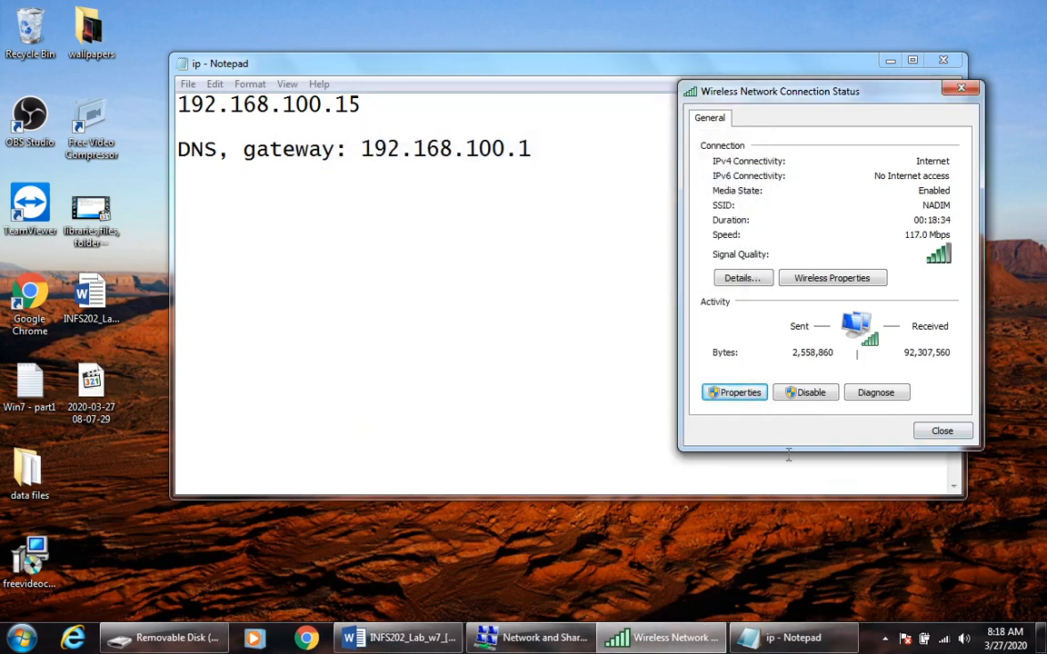
Reopen the TCP/IPv4 properties to check the saved static addresses, and close them and the connection status without changes
{"action": "left_click", "coordinate": [741, 394]}
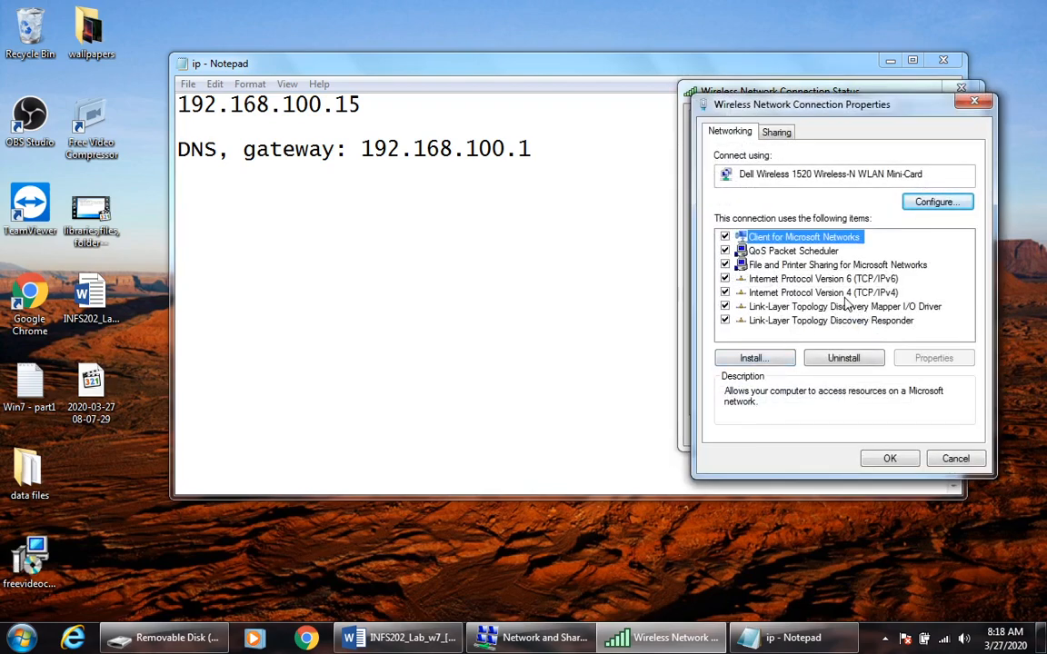
{"action": "double_click", "coordinate": [772, 291]}
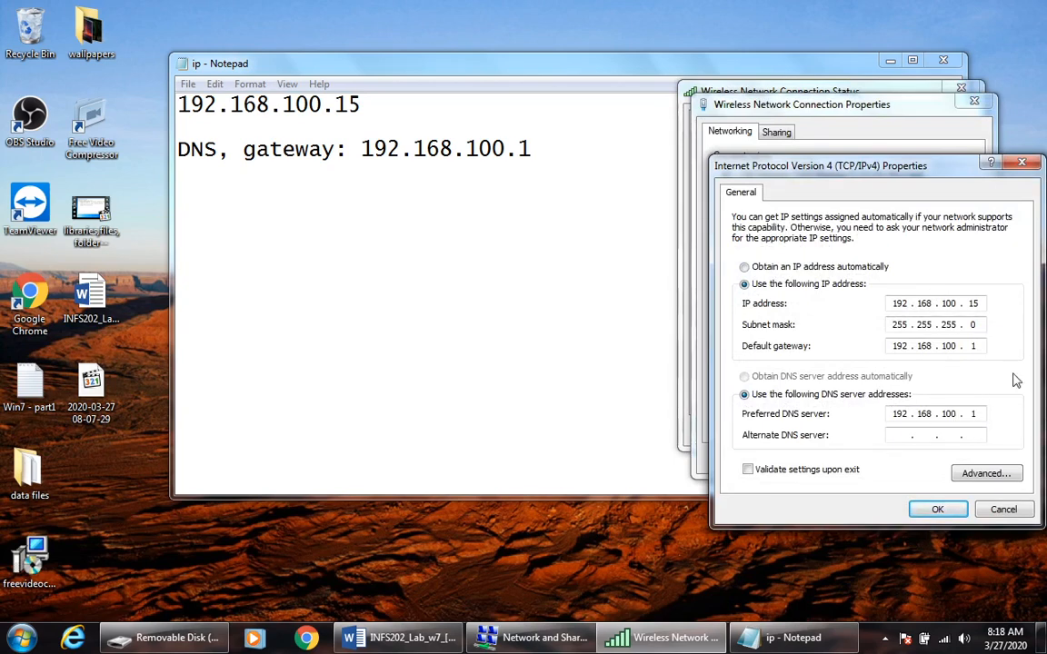
{"action": "left_click", "coordinate": [1003, 510]}
{"action": "left_click", "coordinate": [957, 460]}
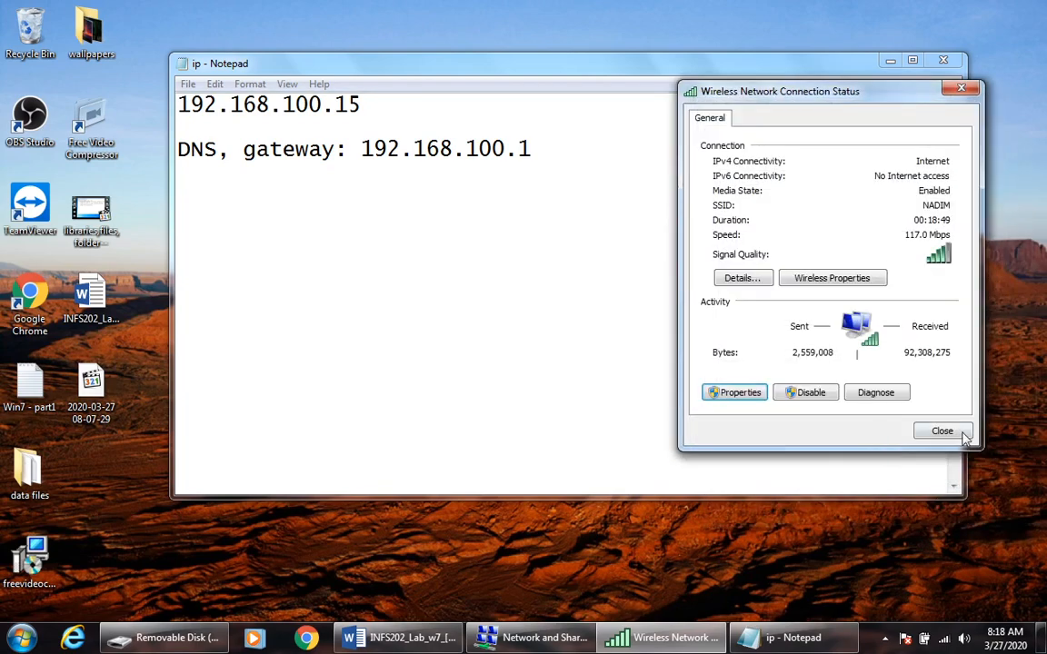
{"action": "left_click", "coordinate": [965, 434]}
{"action": "left_click", "coordinate": [41, 636]}
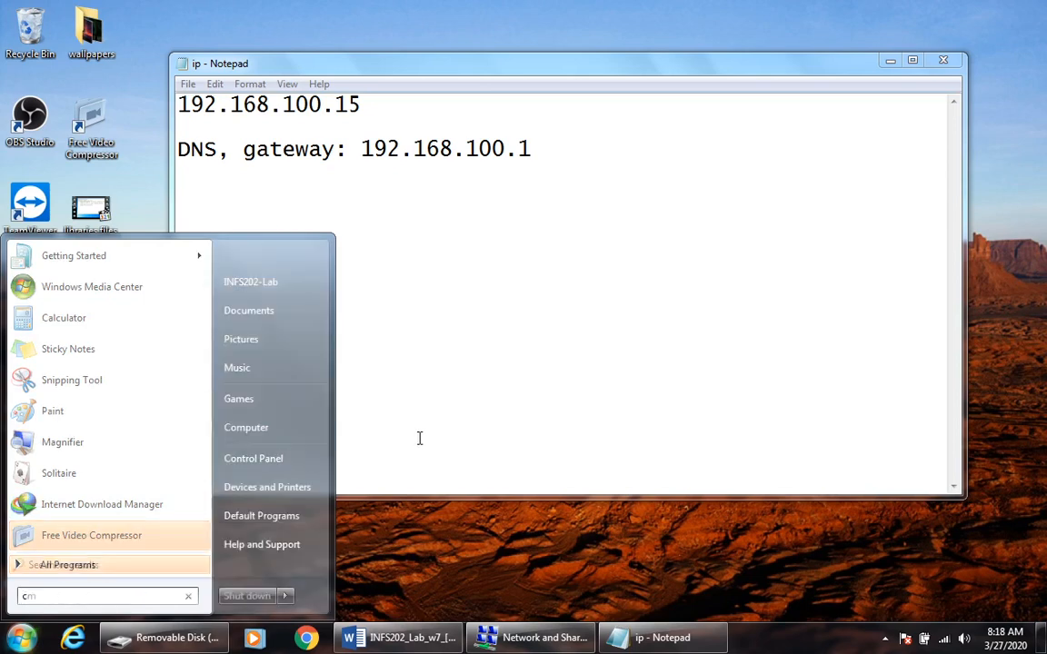
{"action": "type", "text": "cmd"}
{"action": "key", "text": "Return"}
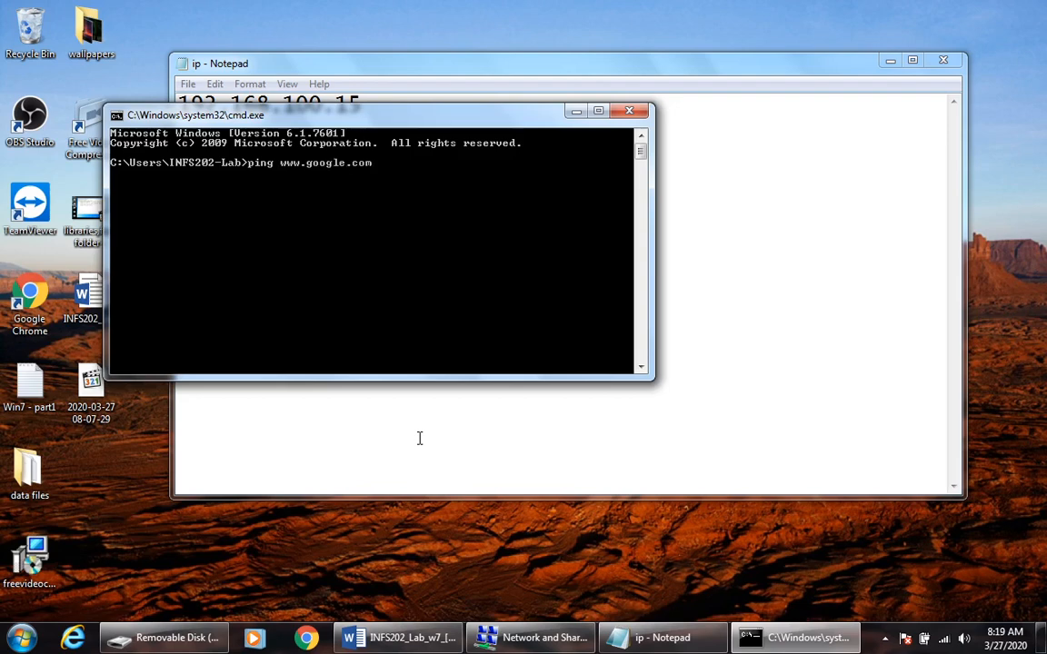
{"action": "key", "text": "Return"}
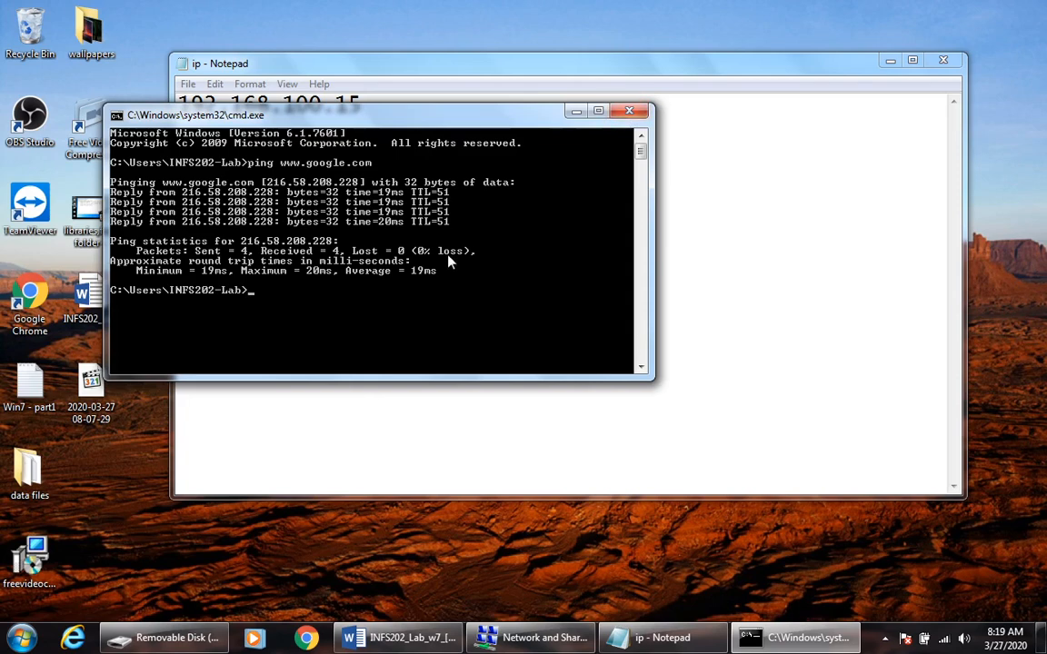
Ping 192.186.100.1 from the command prompt, with its window moved clear of the noted addresses
{"action": "type", "text": "ping"}
{"action": "type", "text": "192"}
{"action": "type", "text": ".186.100.1"}
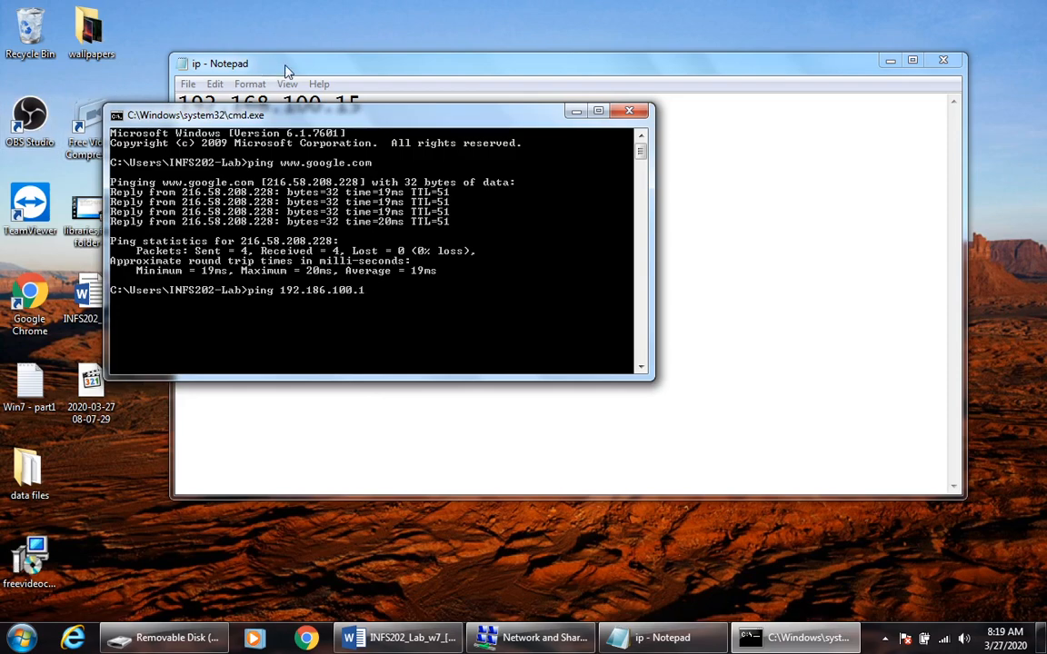
{"action": "left_click_drag", "start_coordinate": [279, 105], "coordinate": [546, 213]}
{"action": "key", "text": "Return"}
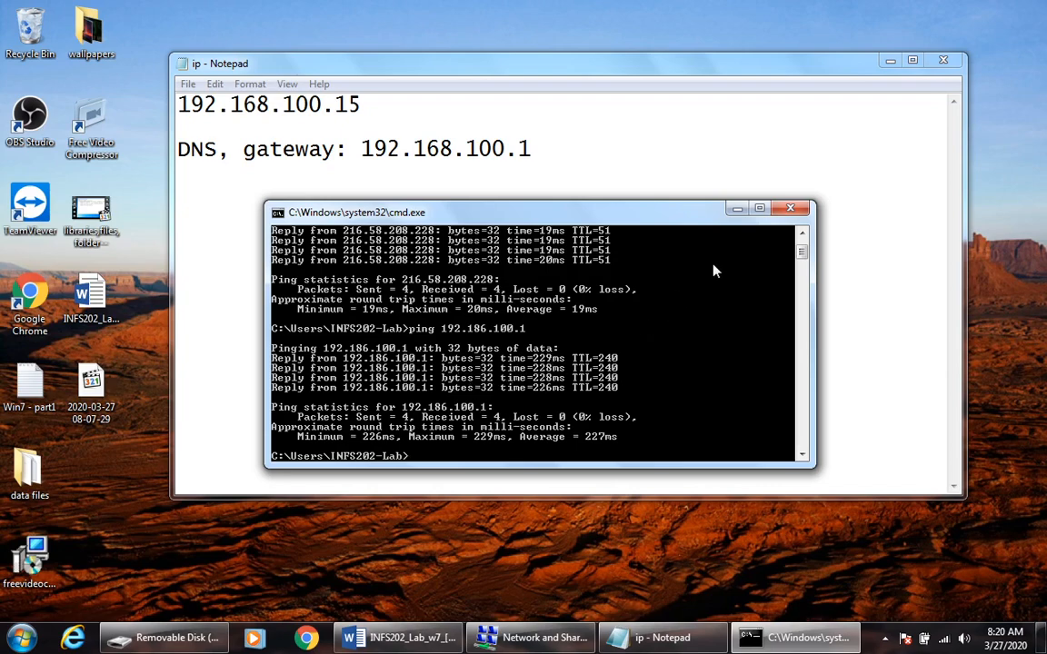
Check the task list in the Word lab document, and return to the Network and Sharing Center through Network and Internet
{"action": "left_click", "coordinate": [400, 638]}
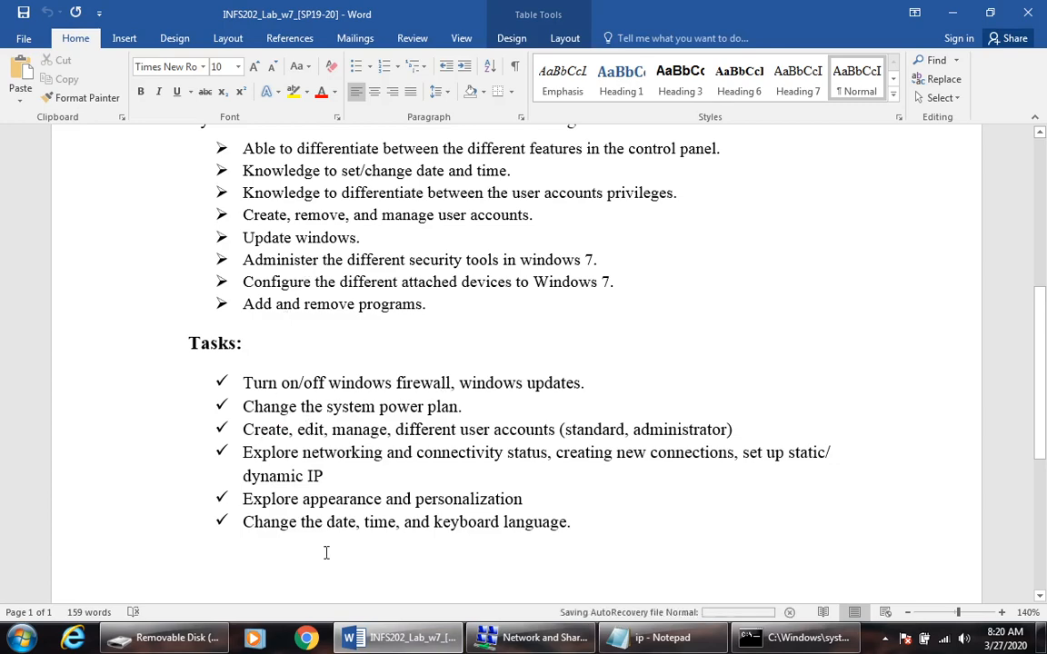
{"action": "left_click", "coordinate": [536, 638]}
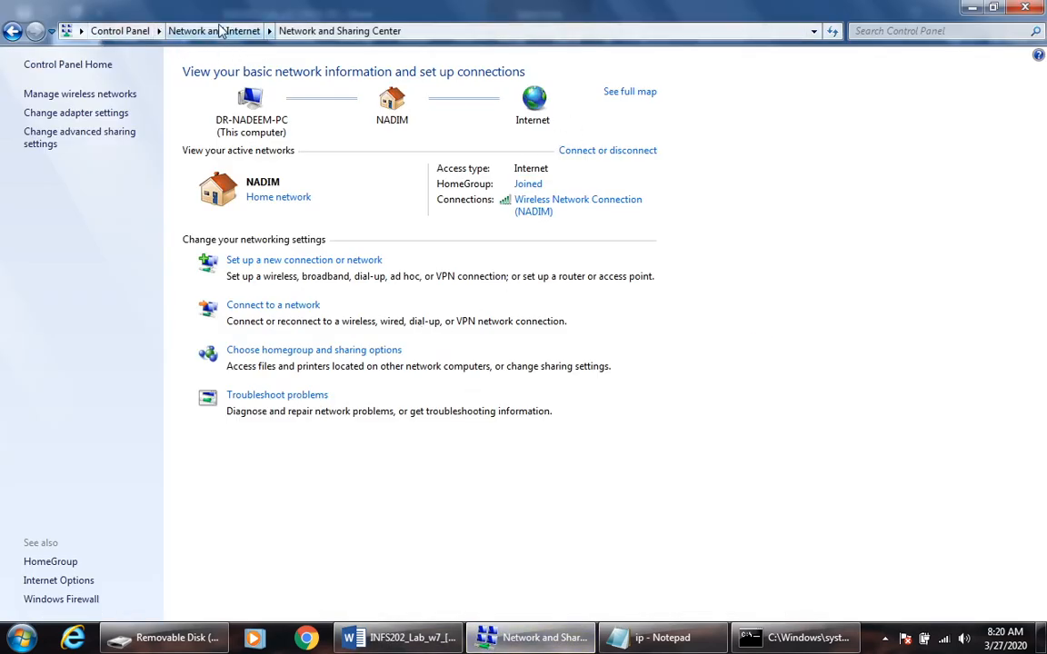
{"action": "left_click", "coordinate": [227, 30]}
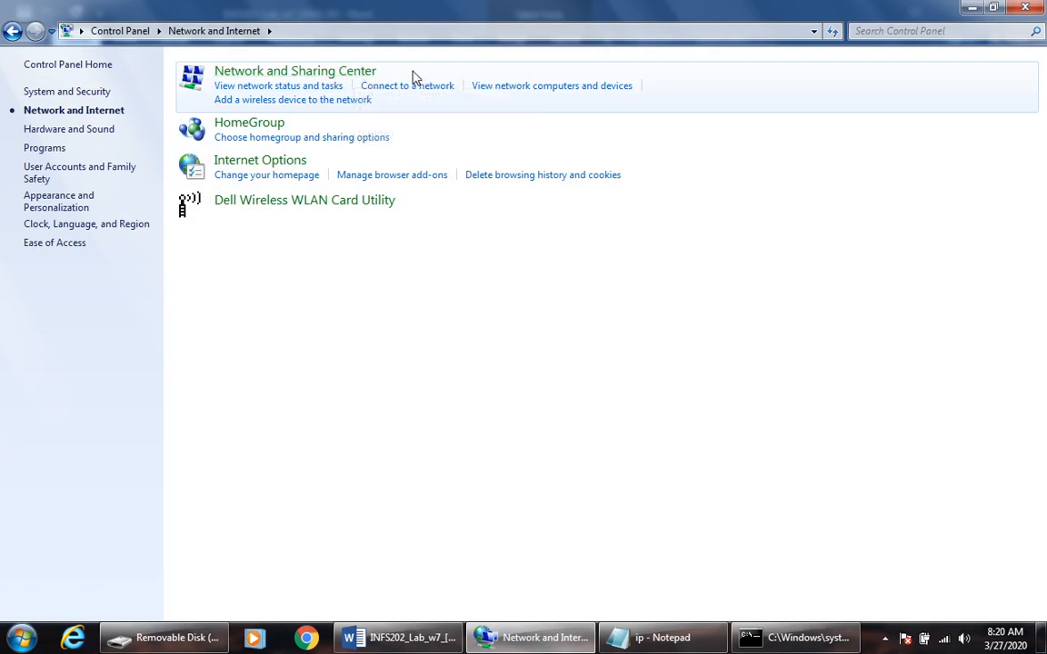
{"action": "left_click", "coordinate": [320, 73]}
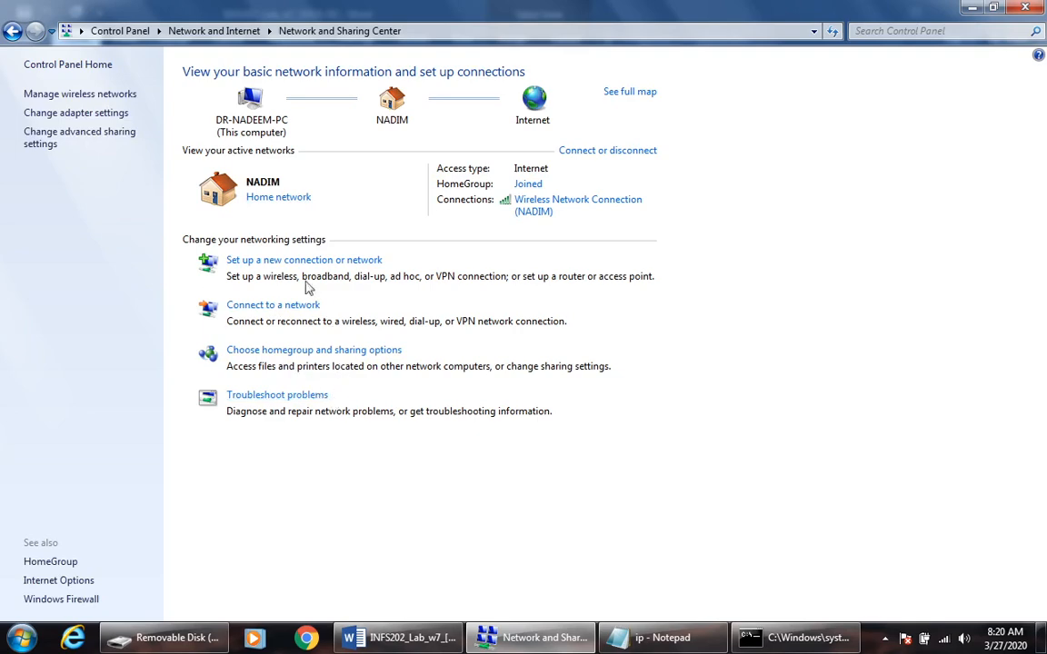
Start setting up a new connection, choosing a wireless ad hoc (computer-to-computer) network as the connection type
{"action": "left_click", "coordinate": [336, 262]}
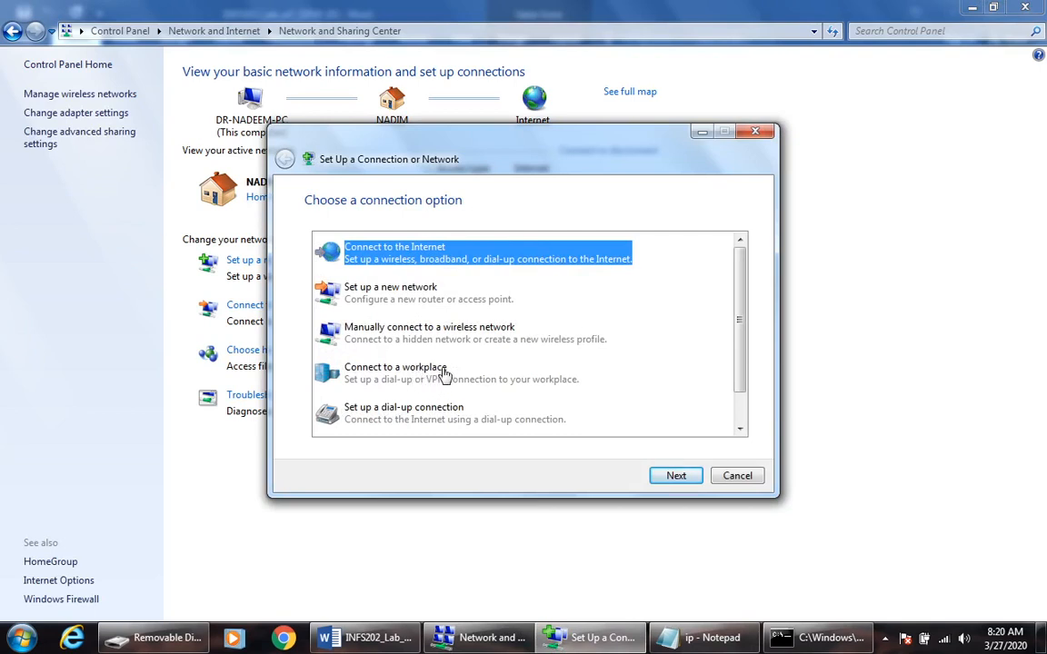
{"action": "scroll", "coordinate": [464, 360], "scroll_direction": "down", "scroll_amount": 1}
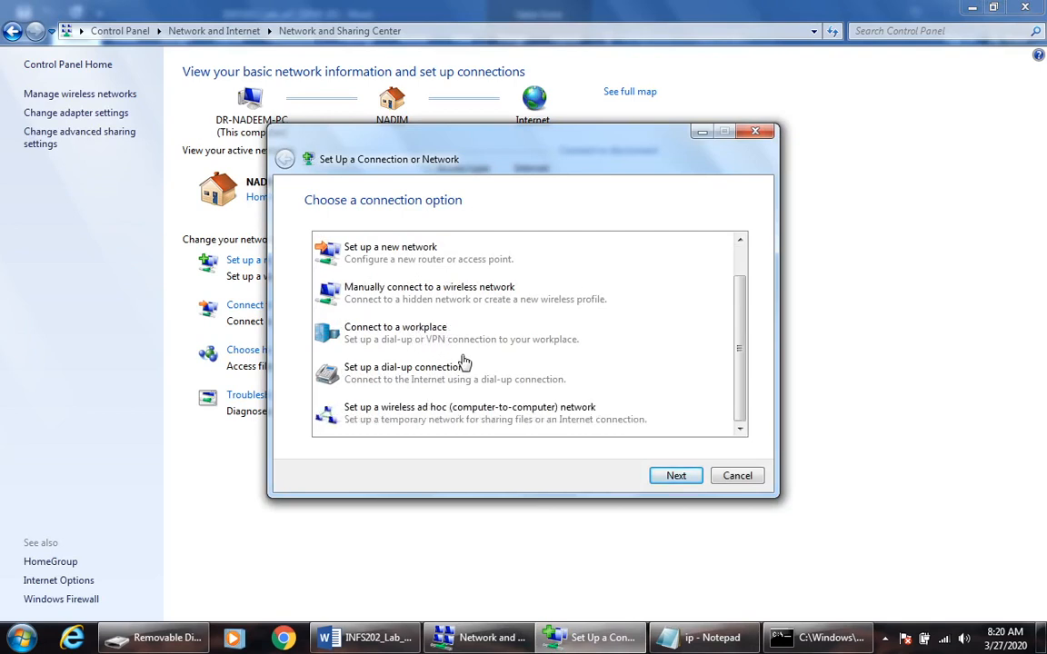
{"action": "left_click", "coordinate": [410, 420]}
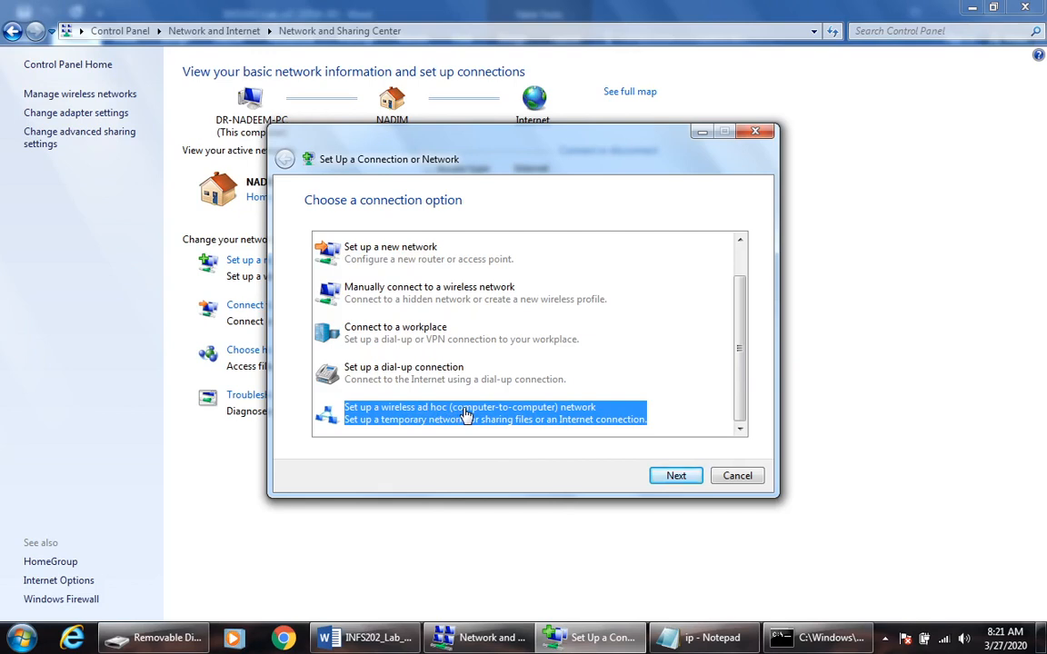
{"action": "left_click", "coordinate": [675, 474]}
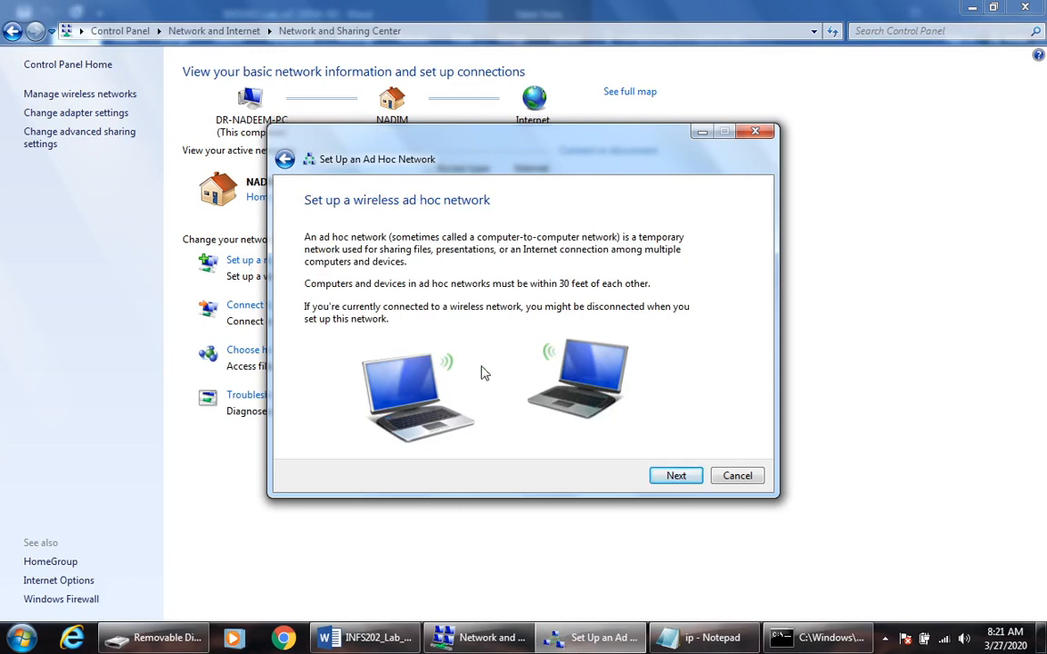
View the network name and security options of the ad hoc network setup, and cancel the setup
{"action": "left_click", "coordinate": [673, 475]}
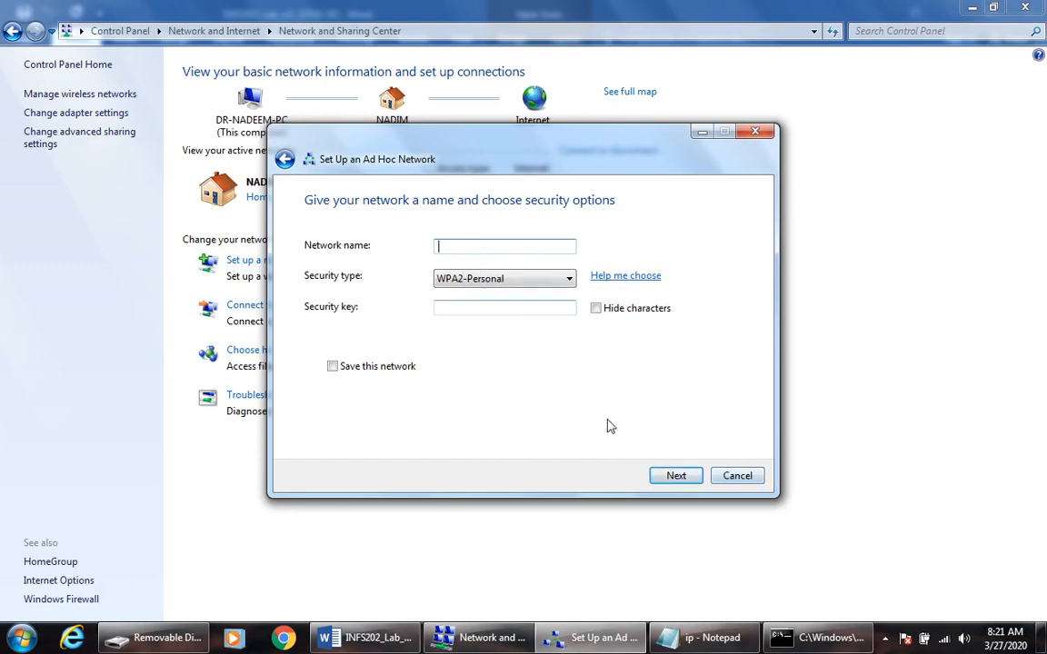
{"action": "left_click", "coordinate": [738, 478]}
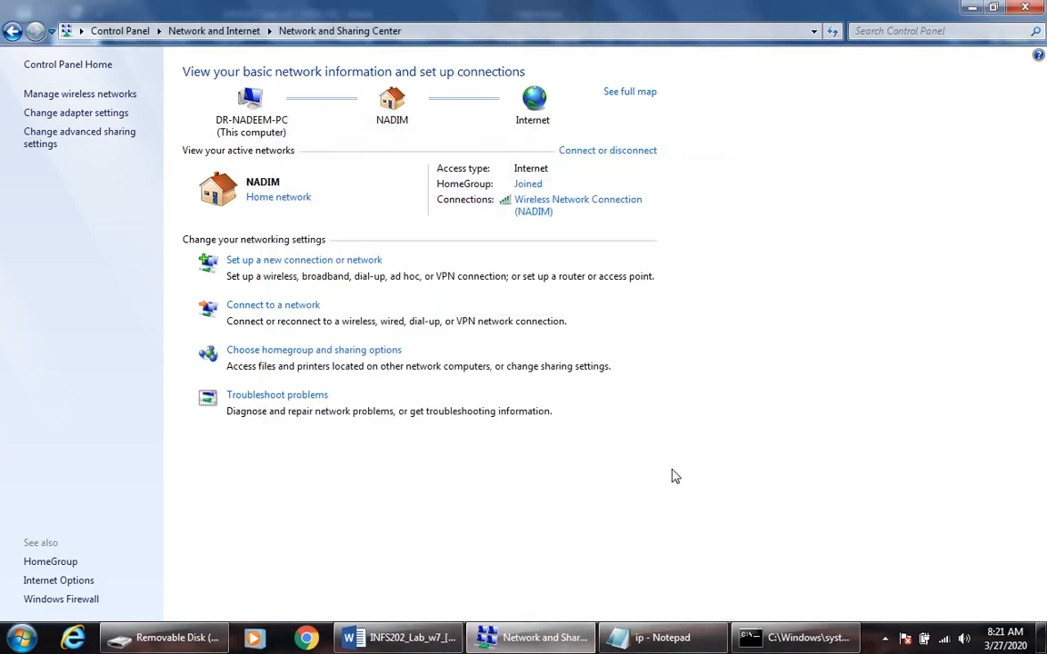
View the available wireless networks and the options for the connected one, and dismiss the network list
{"action": "left_click", "coordinate": [279, 307]}
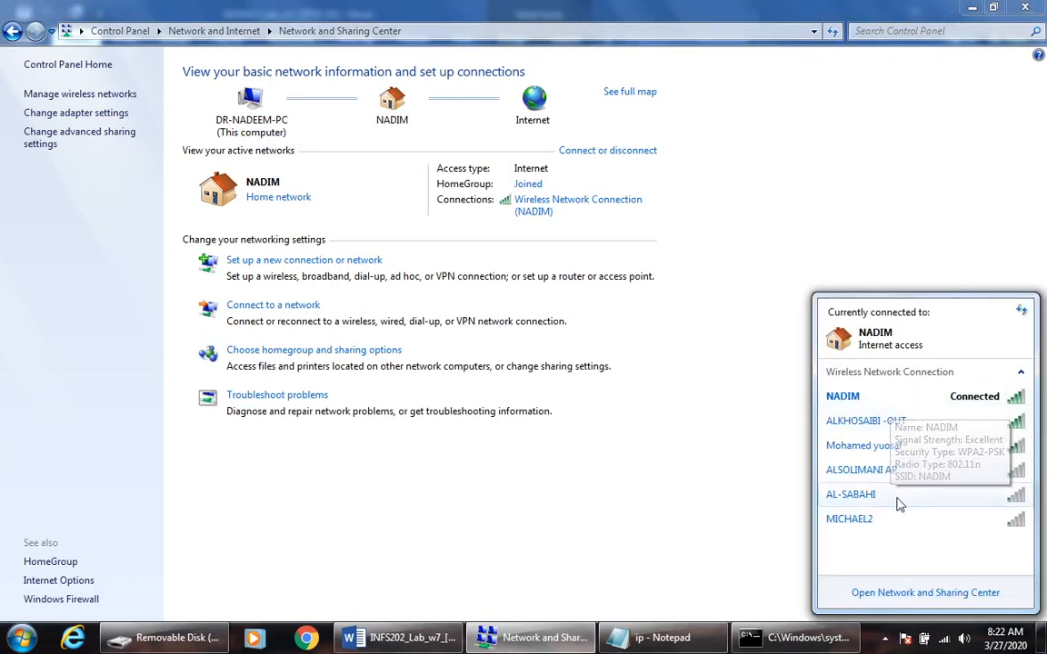
{"action": "left_click", "coordinate": [874, 402]}
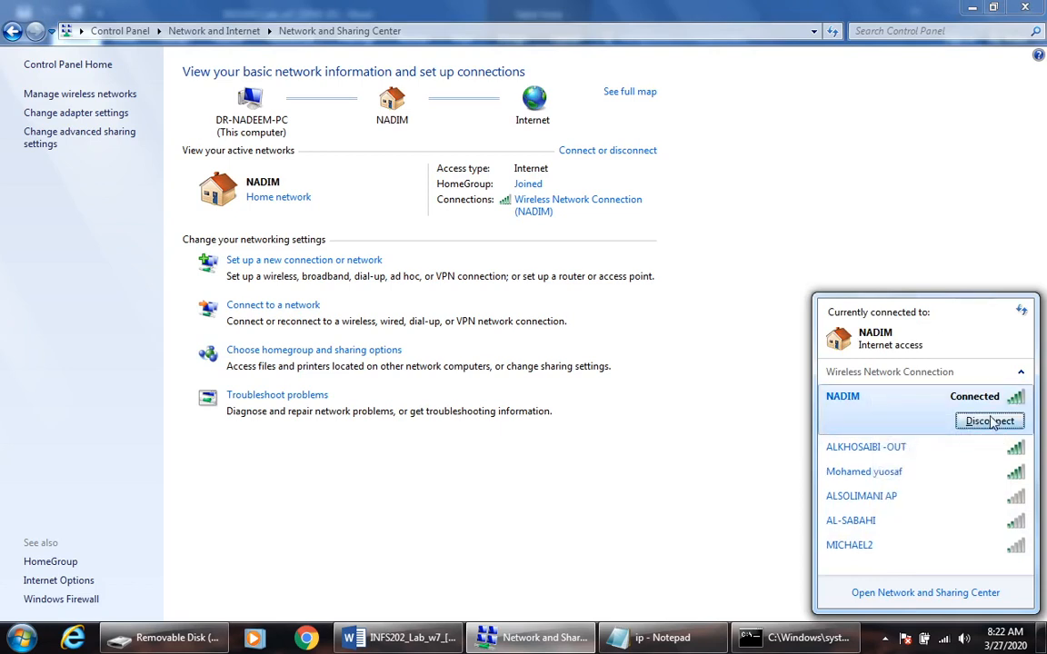
{"action": "left_click", "coordinate": [716, 509]}
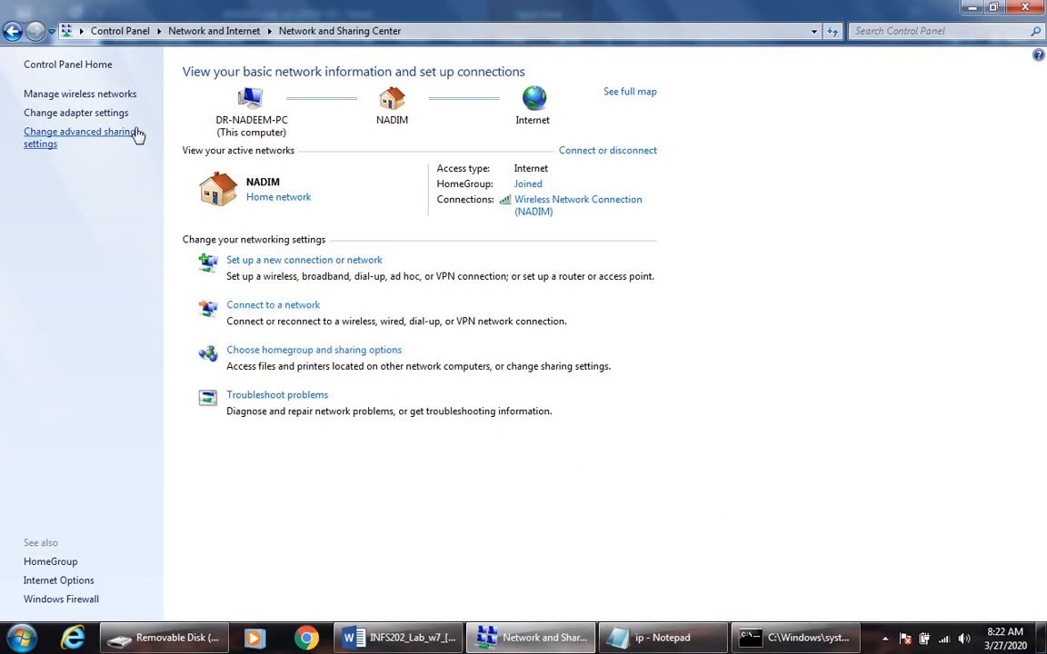
View the status and properties of Wireless Network Connection in the adapter settings, and return to the Network and Sharing Center
{"action": "left_click", "coordinate": [62, 117]}
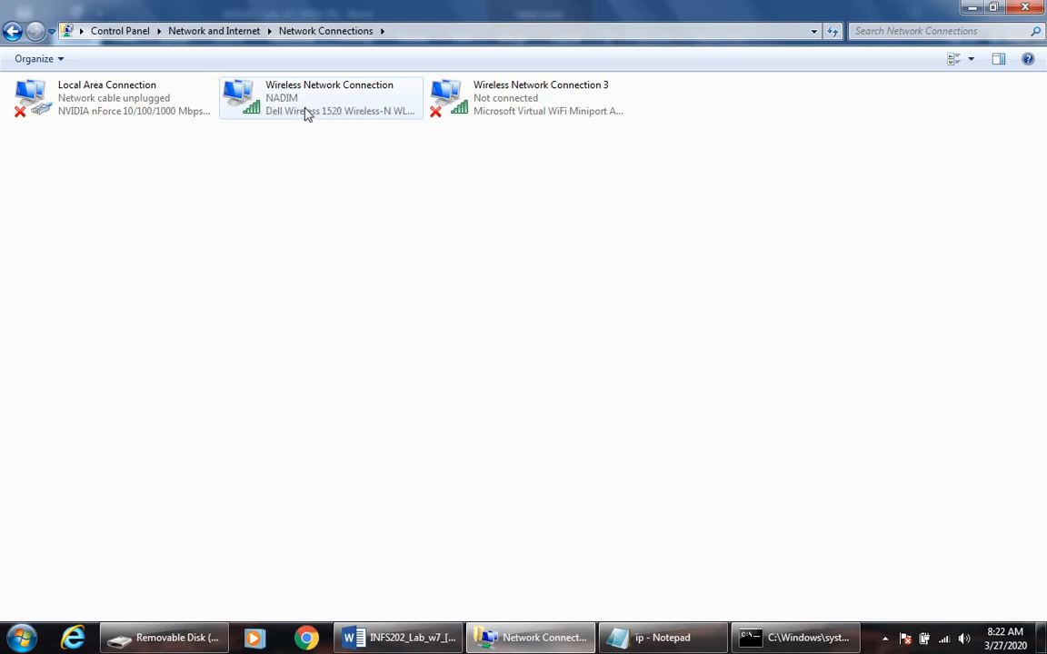
{"action": "left_click", "coordinate": [263, 111]}
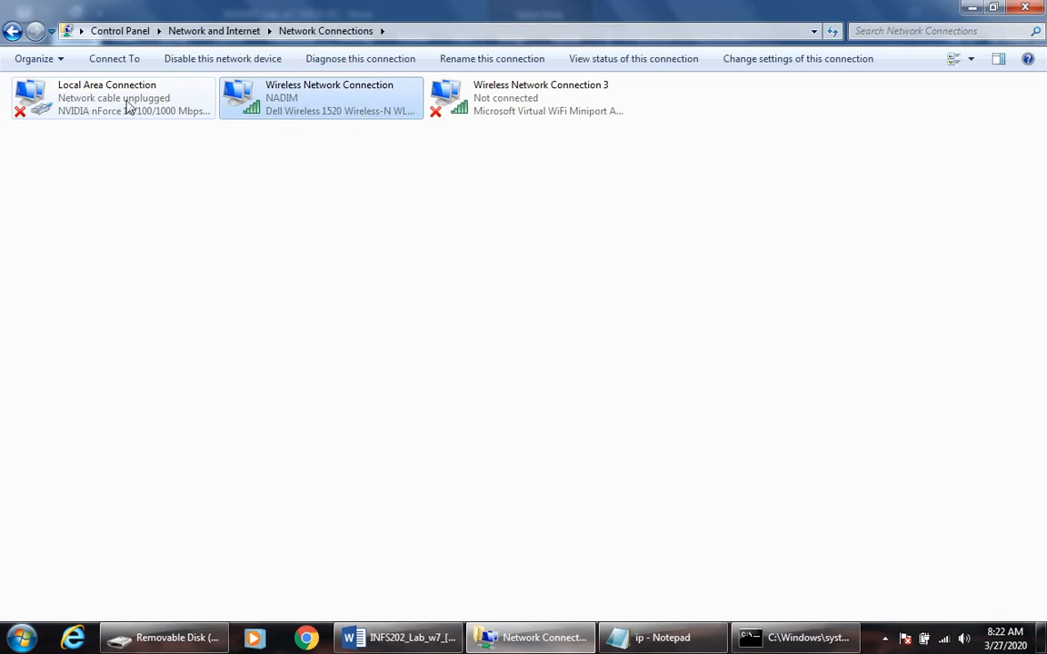
{"action": "double_click", "coordinate": [287, 109]}
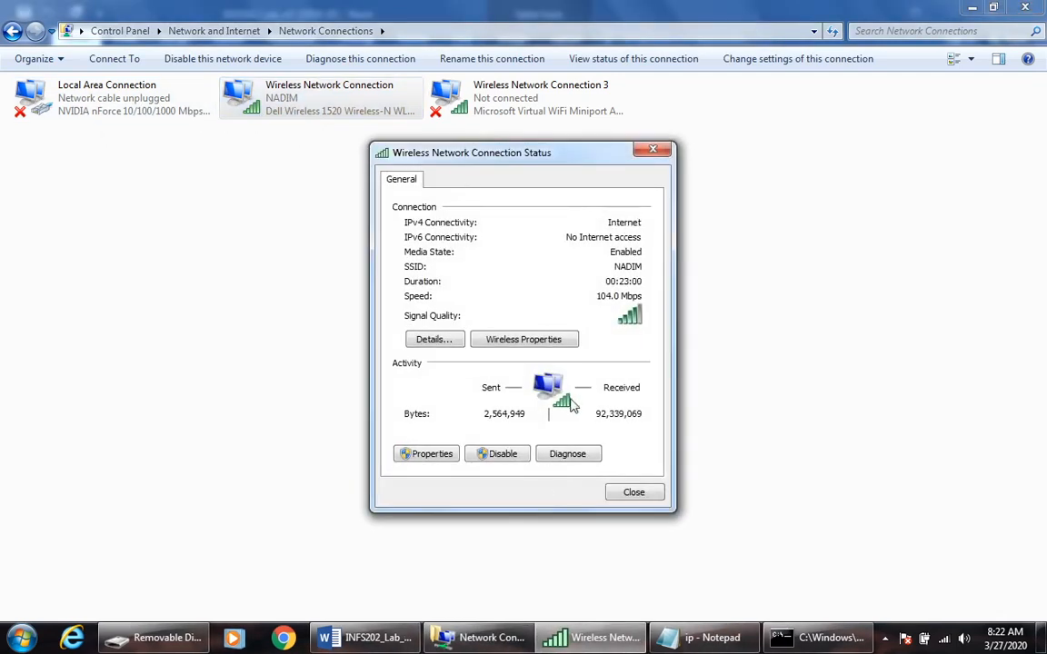
{"action": "left_click", "coordinate": [654, 150]}
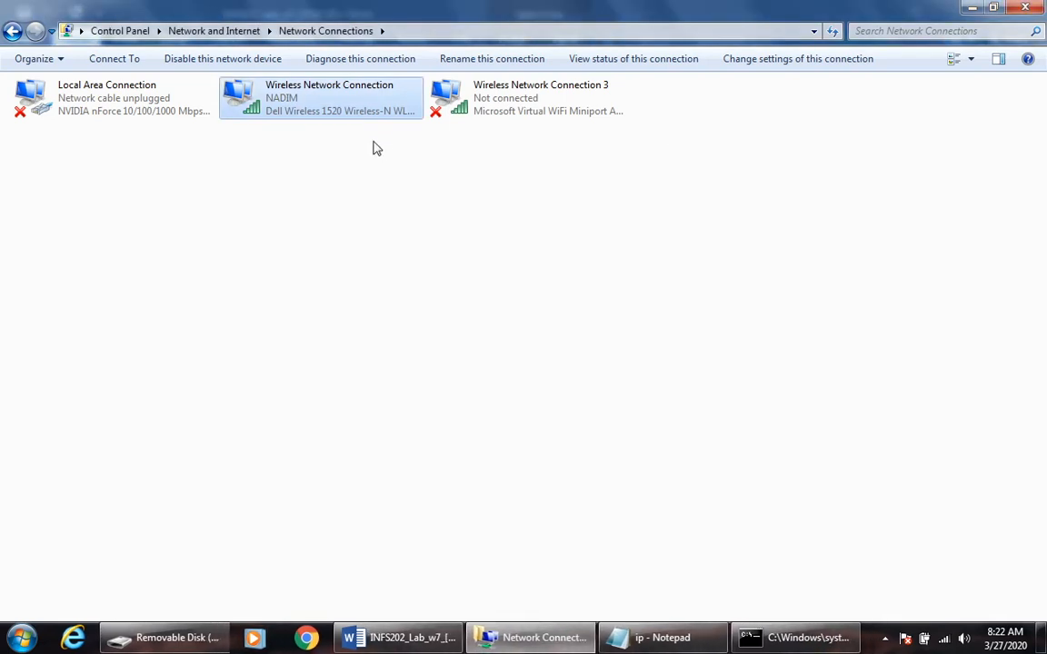
{"action": "right_click", "coordinate": [289, 103]}
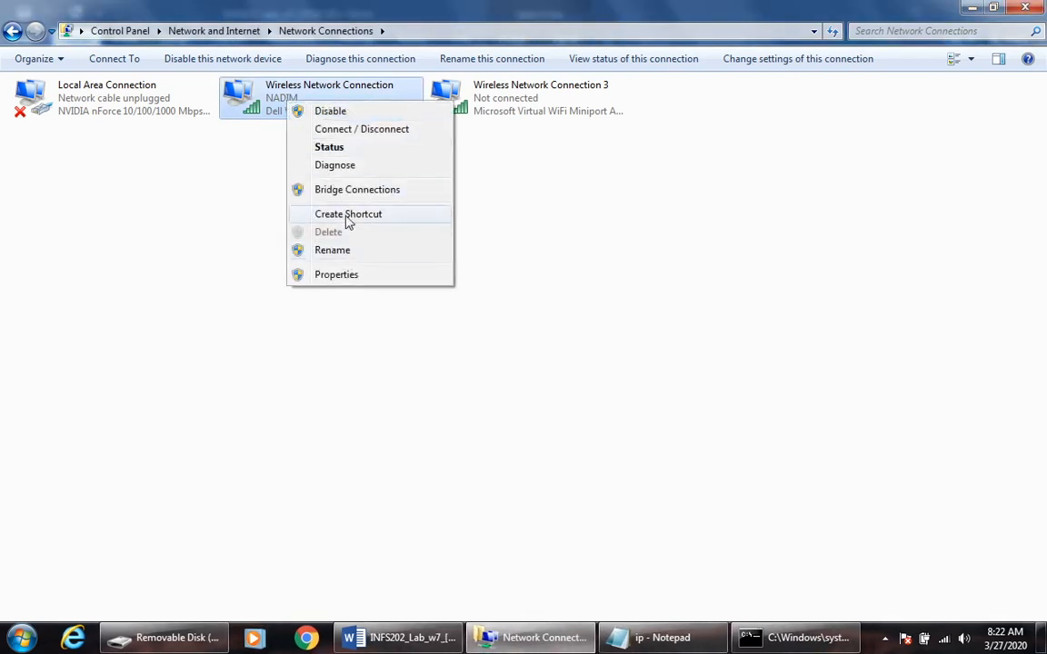
{"action": "left_click", "coordinate": [343, 274]}
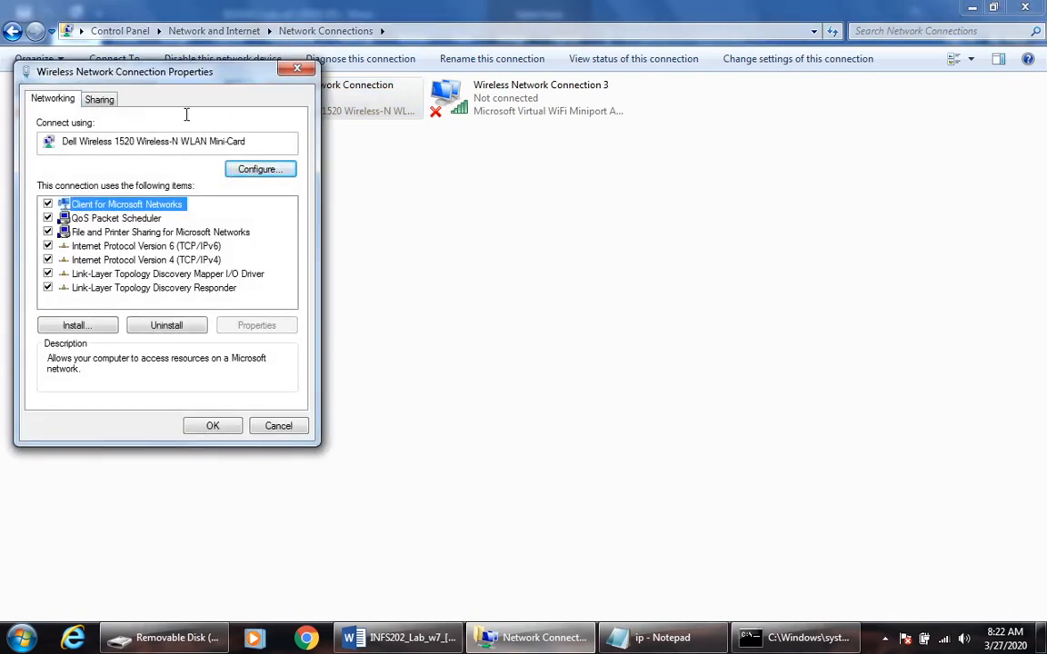
{"action": "left_click", "coordinate": [297, 68]}
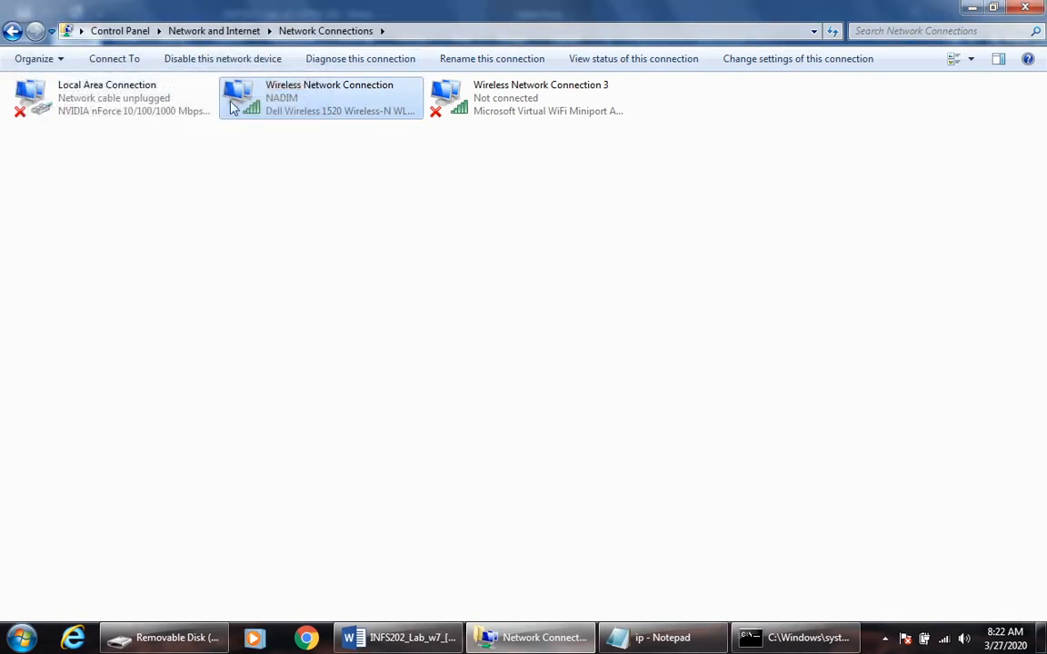
{"action": "right_click", "coordinate": [259, 105]}
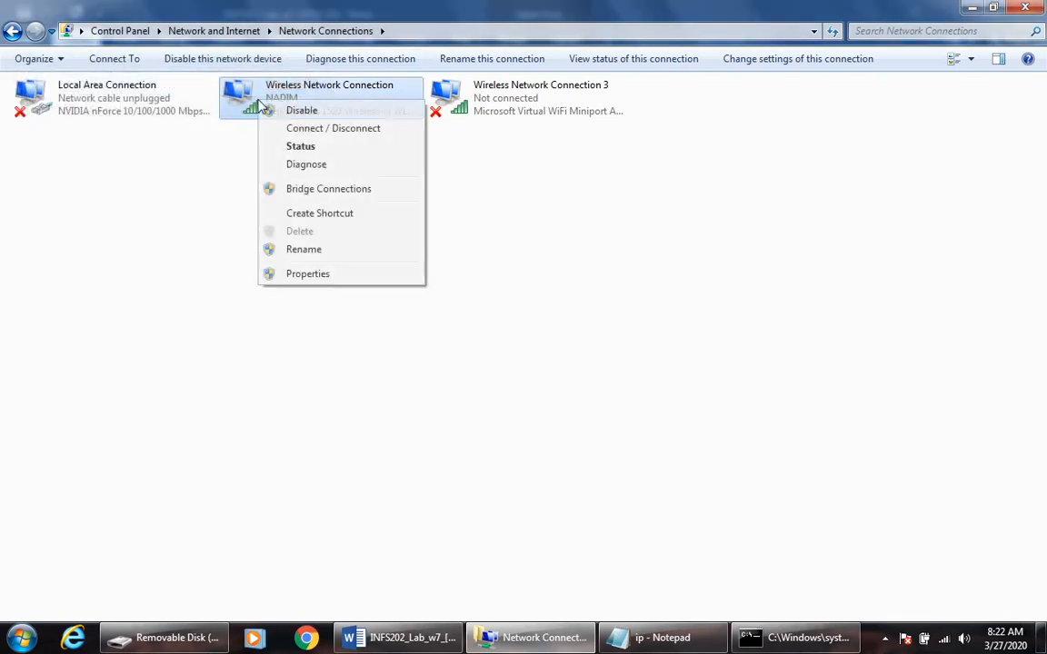
{"action": "left_click", "coordinate": [320, 147]}
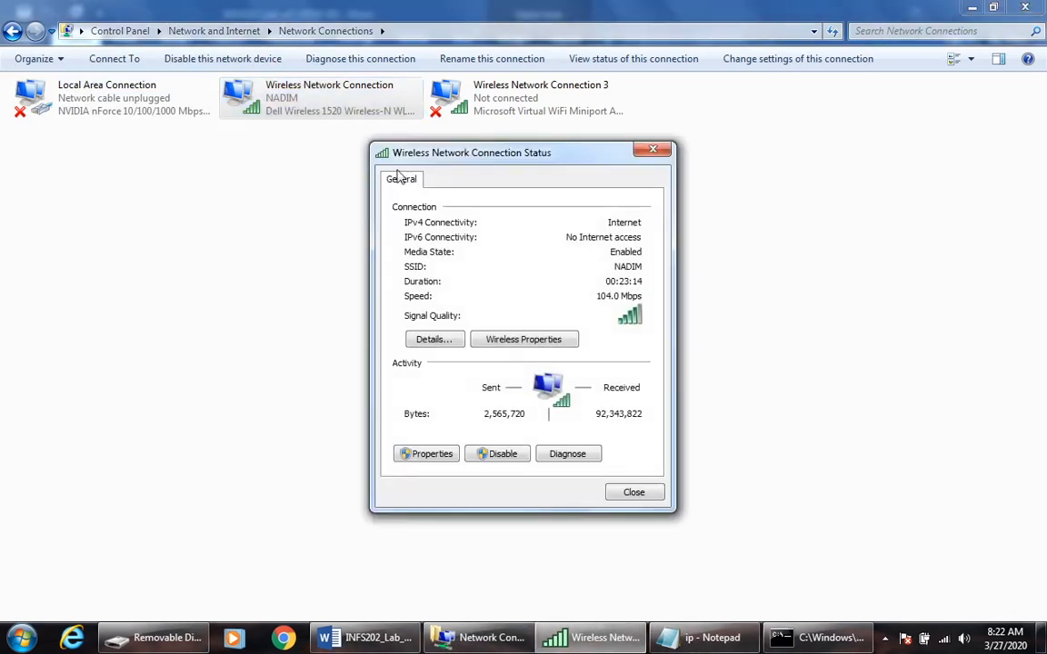
{"action": "left_click", "coordinate": [654, 152]}
{"action": "left_click", "coordinate": [12, 31]}
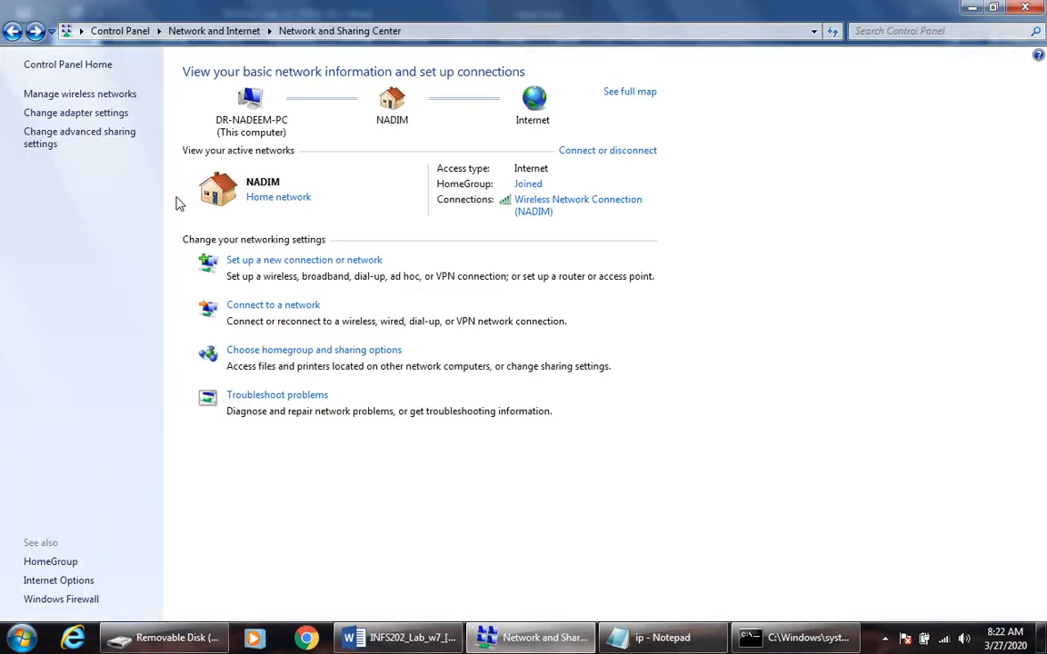
Examine the saved wireless networks and the management options for the first one, and return to the Network and Sharing Center
{"action": "left_click", "coordinate": [76, 96]}
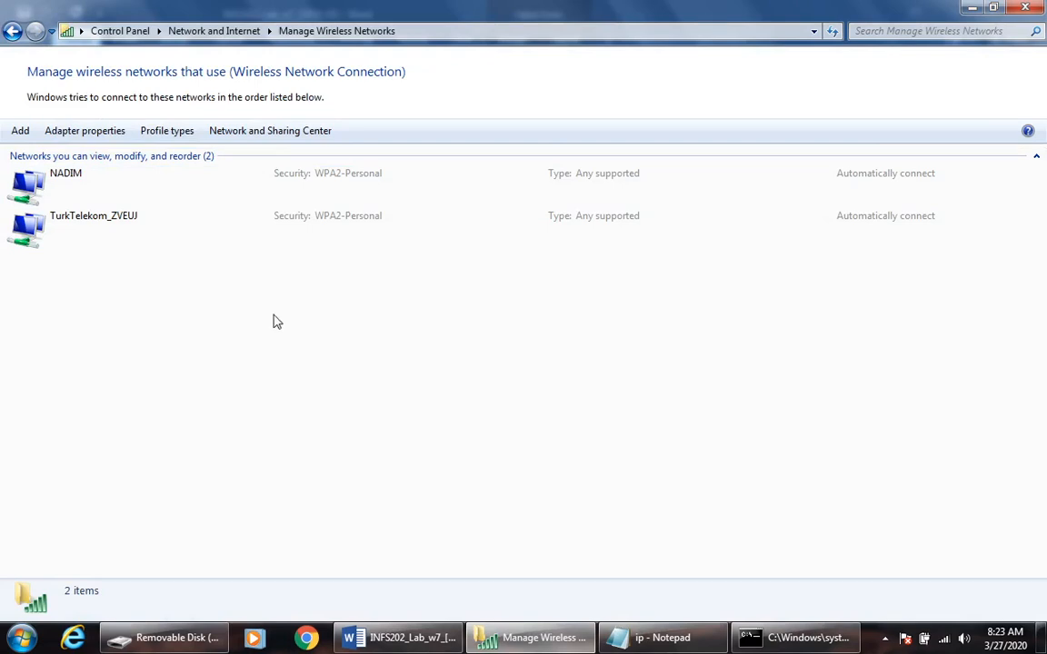
{"action": "left_click", "coordinate": [94, 201]}
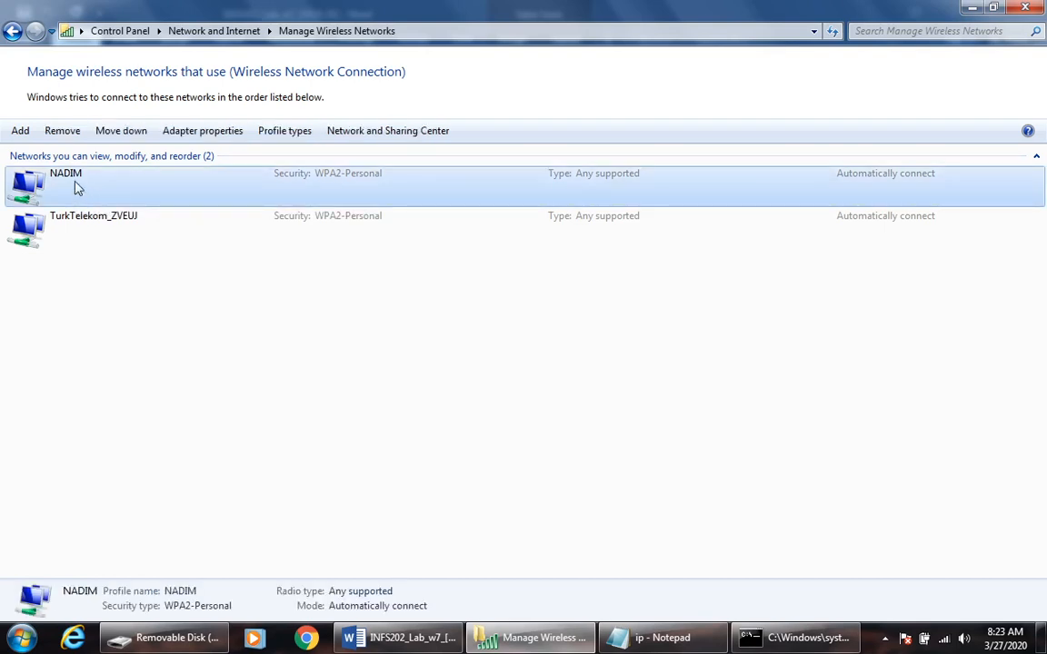
{"action": "right_click", "coordinate": [87, 188]}
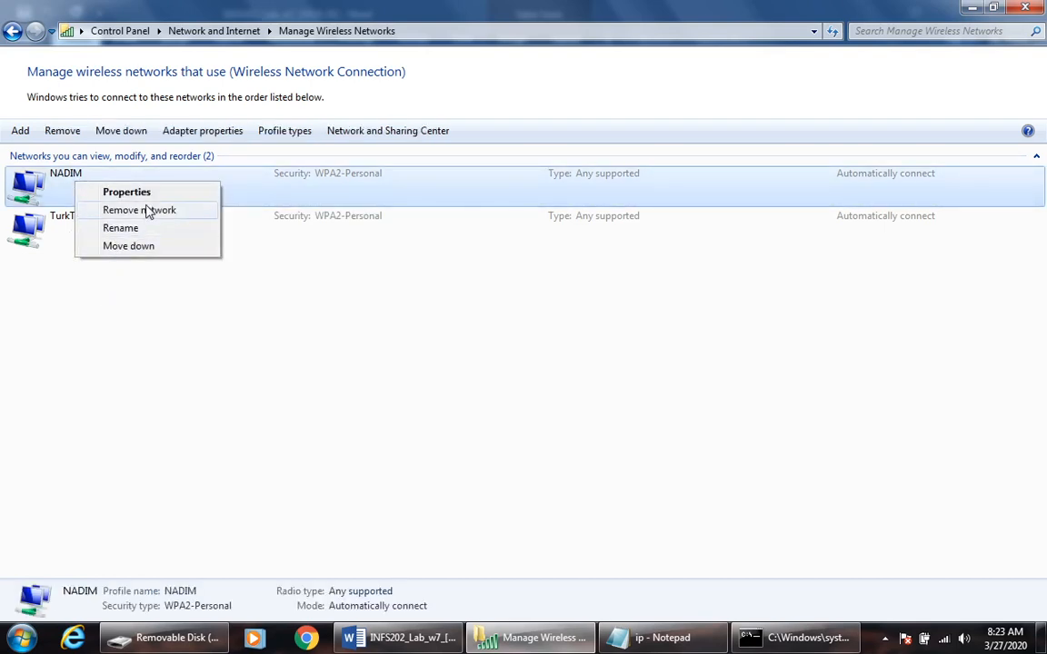
{"action": "left_click", "coordinate": [138, 333]}
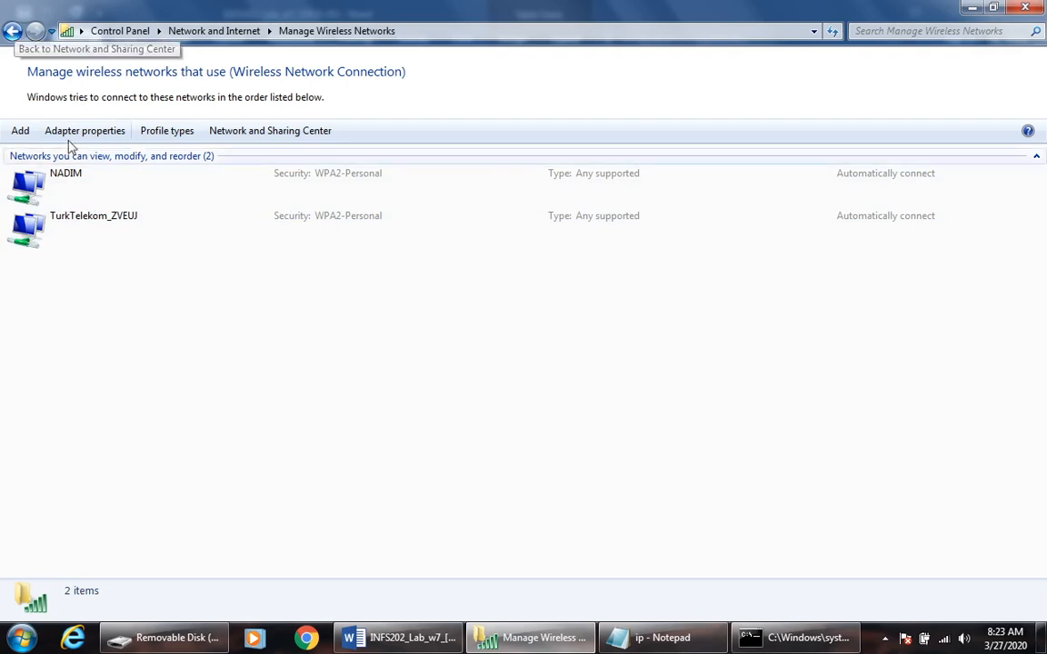
{"action": "right_click", "coordinate": [60, 188]}
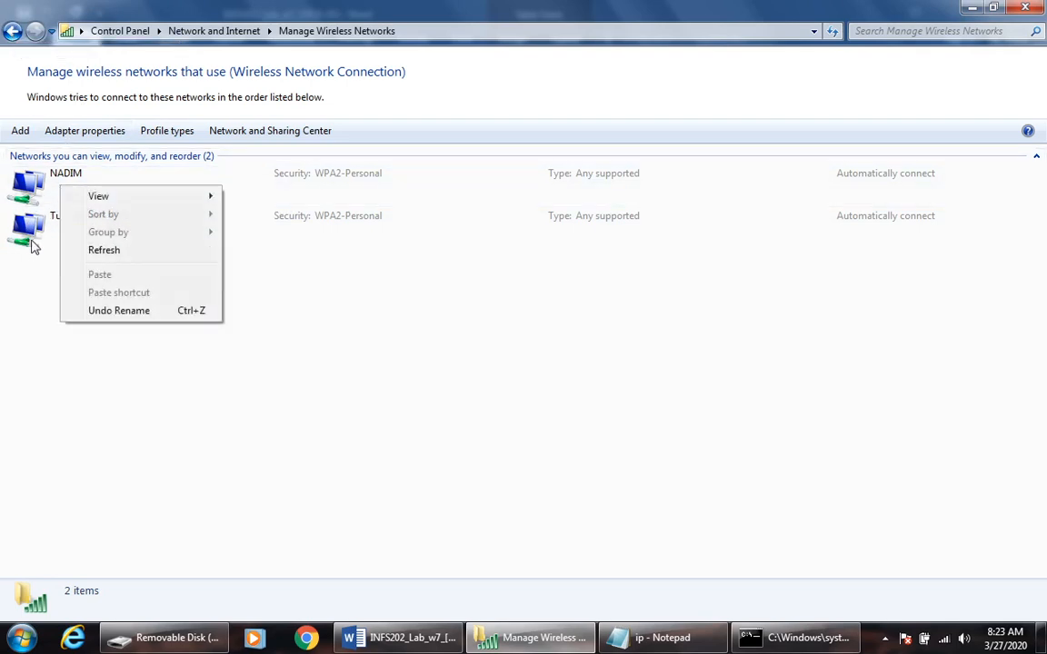
{"action": "left_click", "coordinate": [35, 275]}
{"action": "left_click", "coordinate": [25, 173]}
{"action": "right_click", "coordinate": [39, 168]}
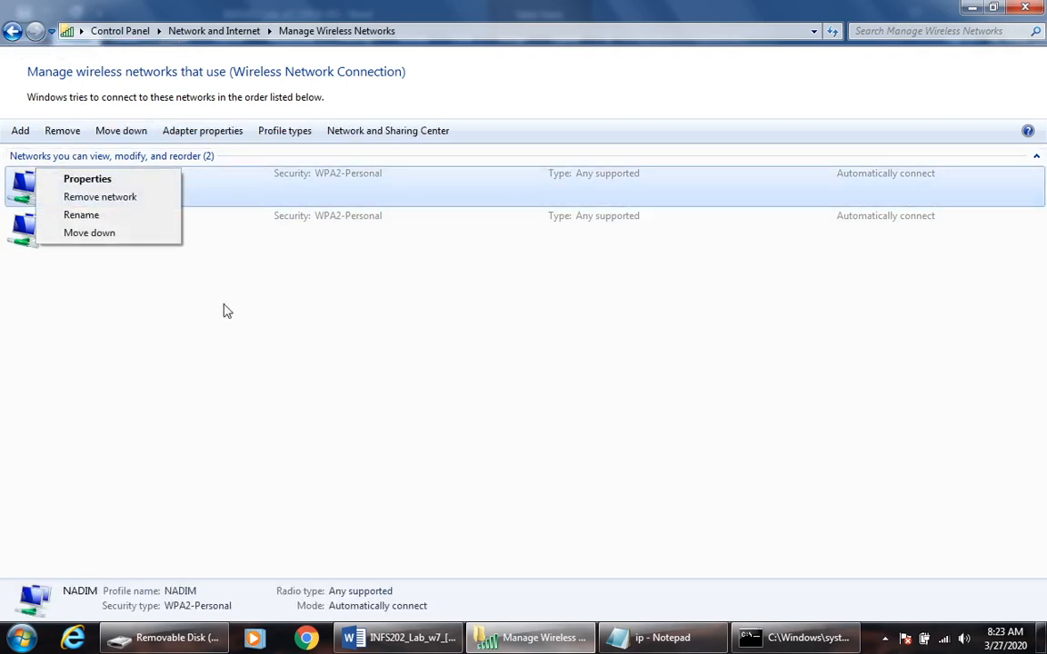
{"action": "left_click", "coordinate": [337, 303]}
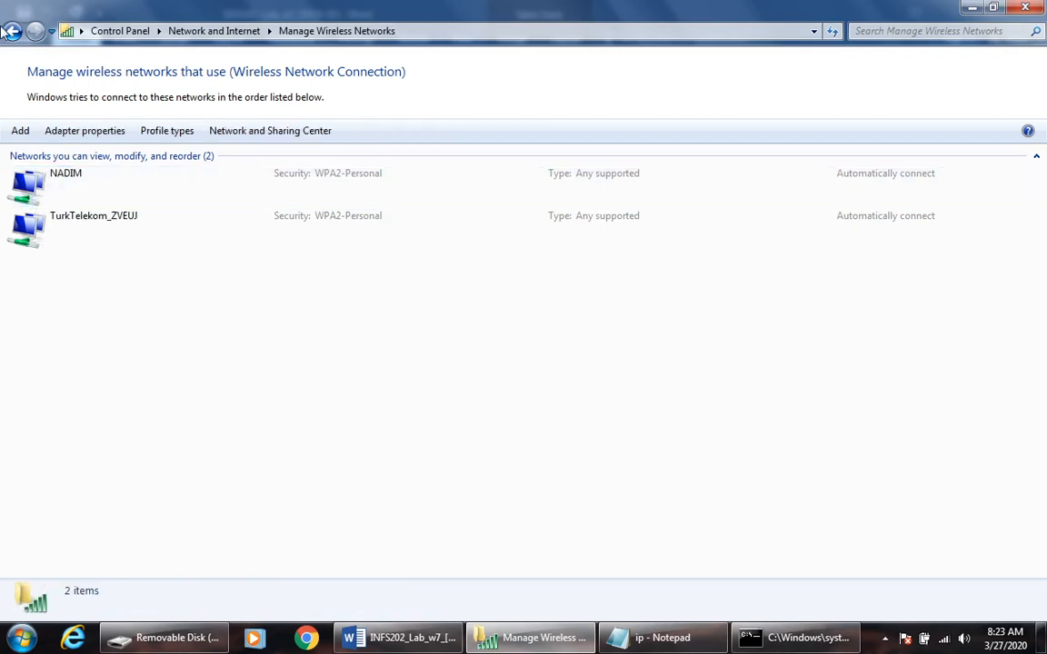
{"action": "left_click", "coordinate": [14, 31]}
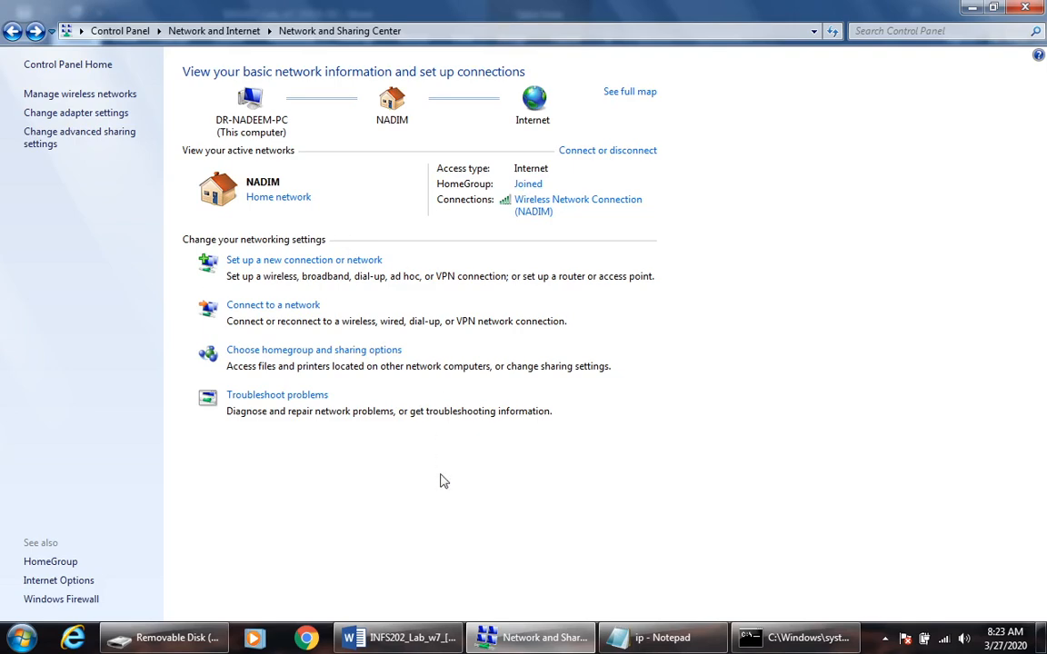
Check the task list in the Word lab document, and return to the Network and Internet category of the Control Panel
{"action": "left_click", "coordinate": [393, 638]}
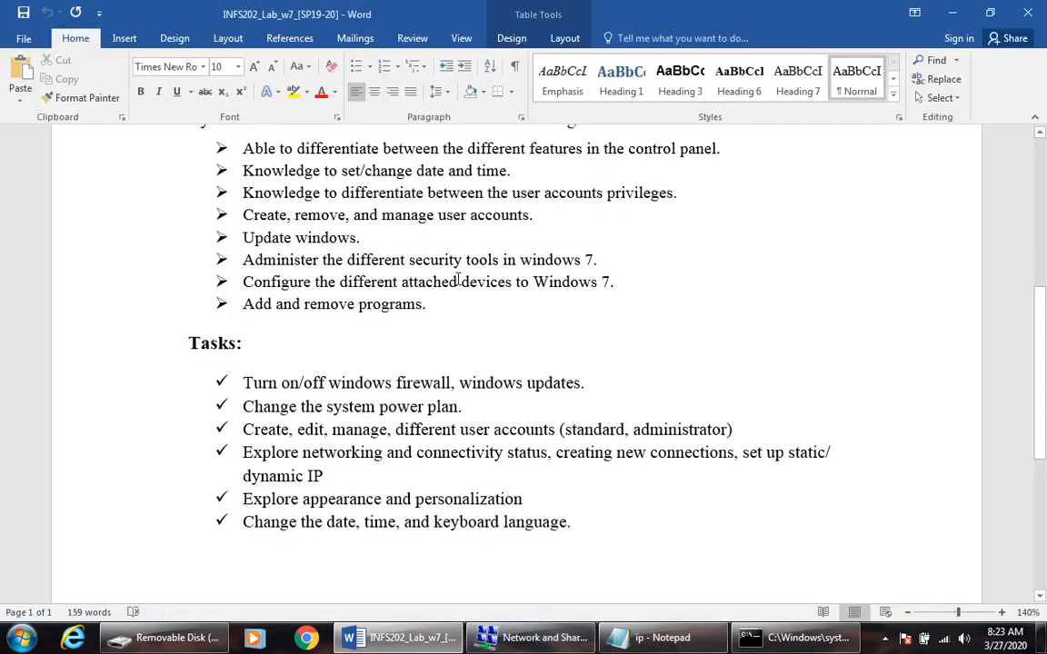
{"action": "mouse_move", "coordinate": [529, 647]}
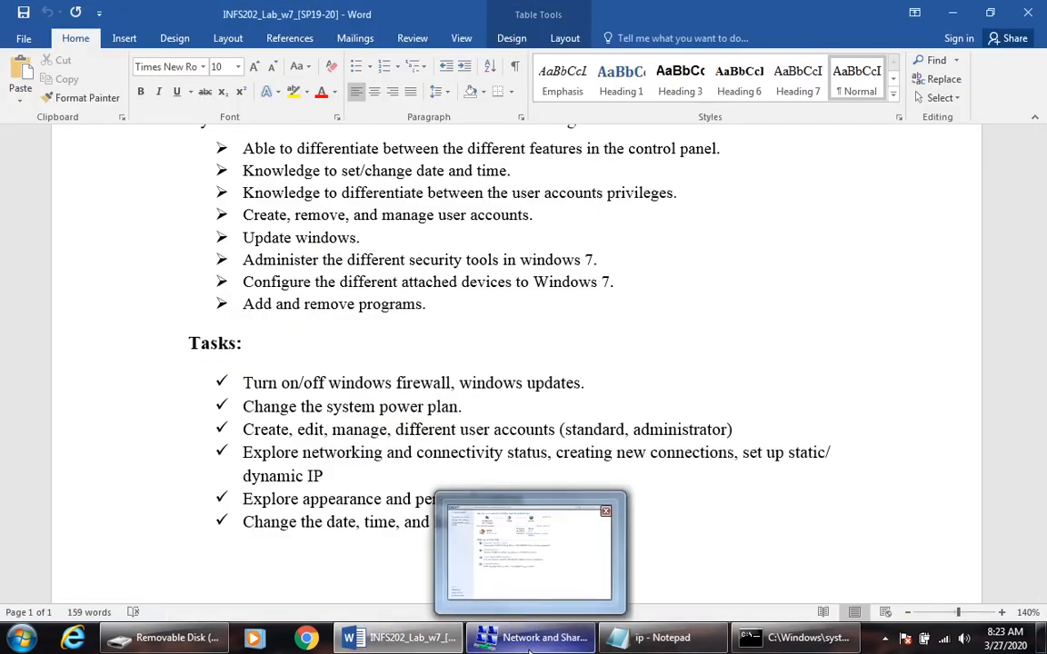
{"action": "left_click", "coordinate": [505, 586]}
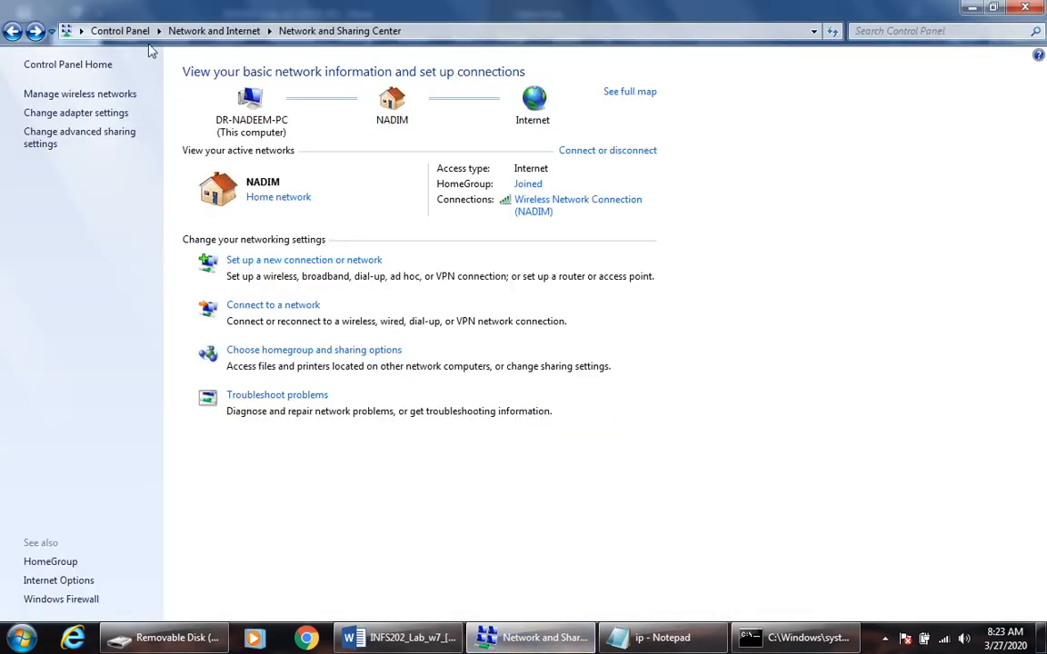
{"action": "left_click", "coordinate": [241, 31]}
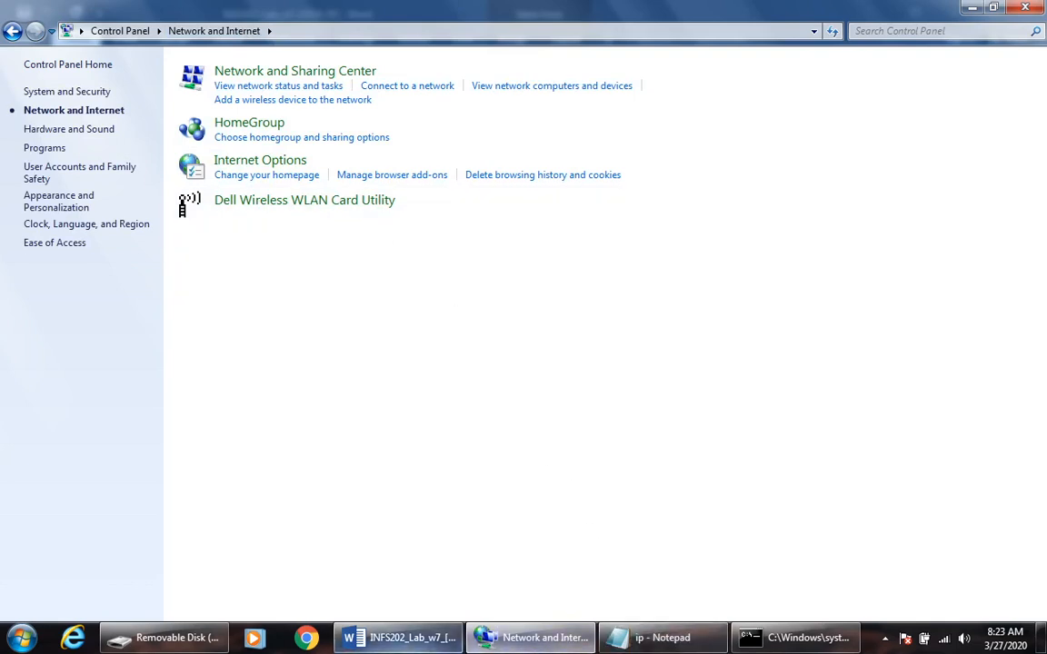
In the Word lab document's task list, select "Explore networking and connectivity status" and the word "static/" in the same task
{"action": "left_click", "coordinate": [400, 637]}
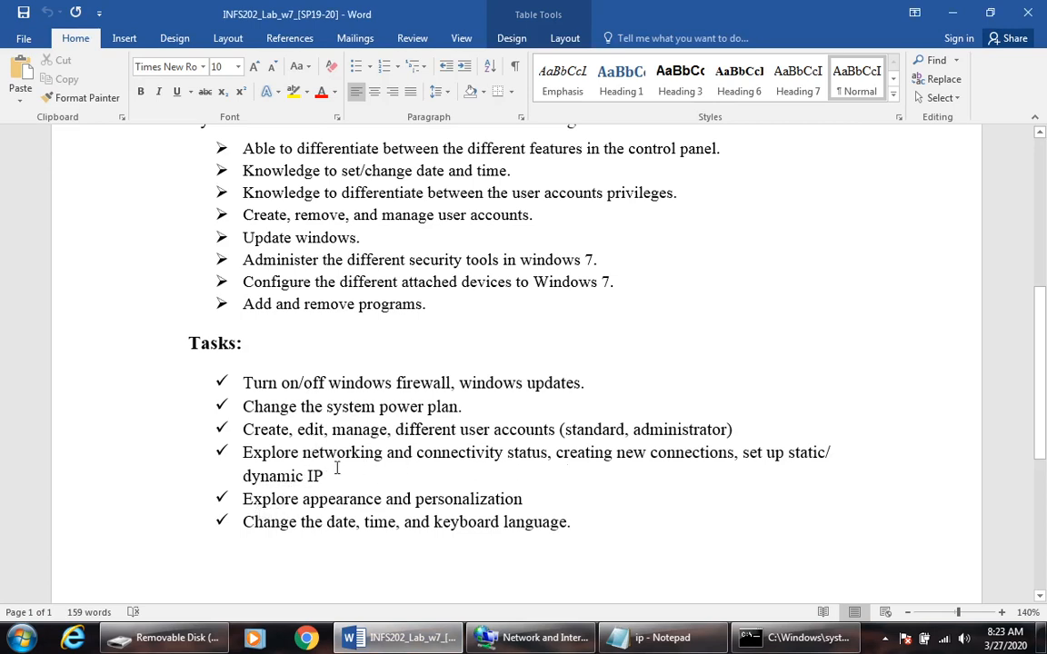
{"action": "left_click_drag", "start_coordinate": [298, 454], "coordinate": [548, 452]}
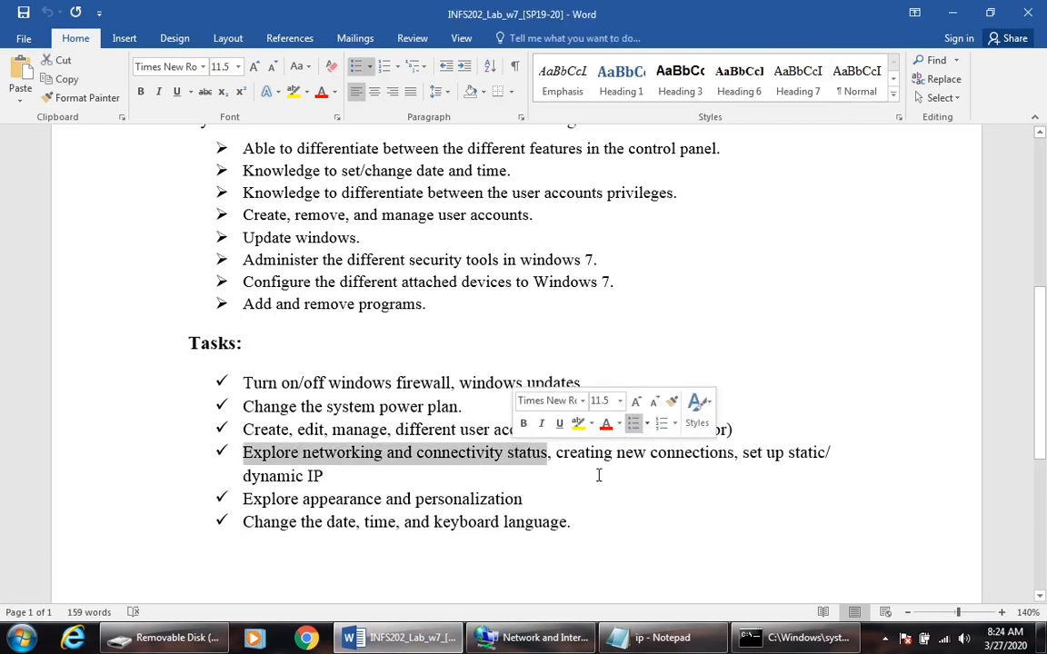
{"action": "left_click_drag", "start_coordinate": [786, 452], "coordinate": [832, 454]}
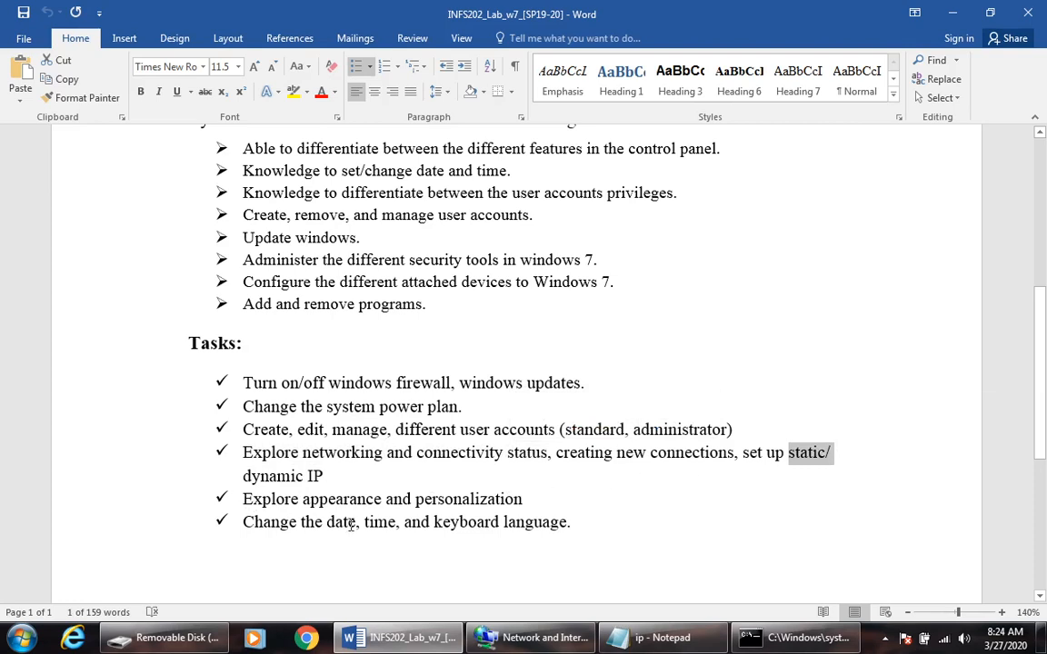
Open the Internet Protocol Version 4 (TCP/IPv4) properties of the Wireless Network Connection through the Network and Sharing Center
{"action": "left_click", "coordinate": [538, 637]}
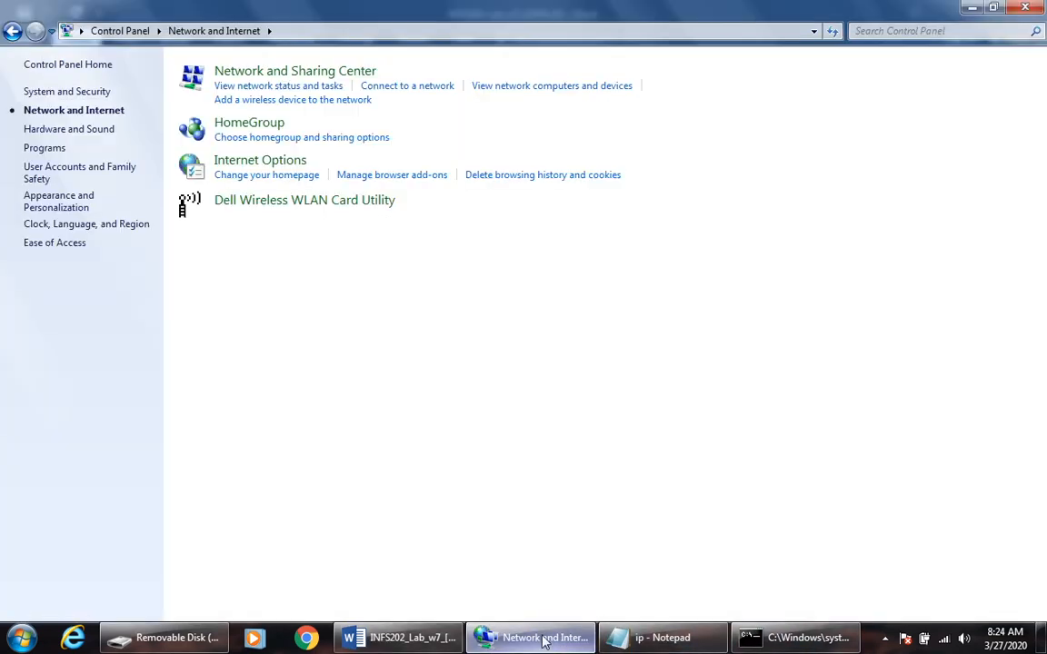
{"action": "left_click", "coordinate": [269, 86]}
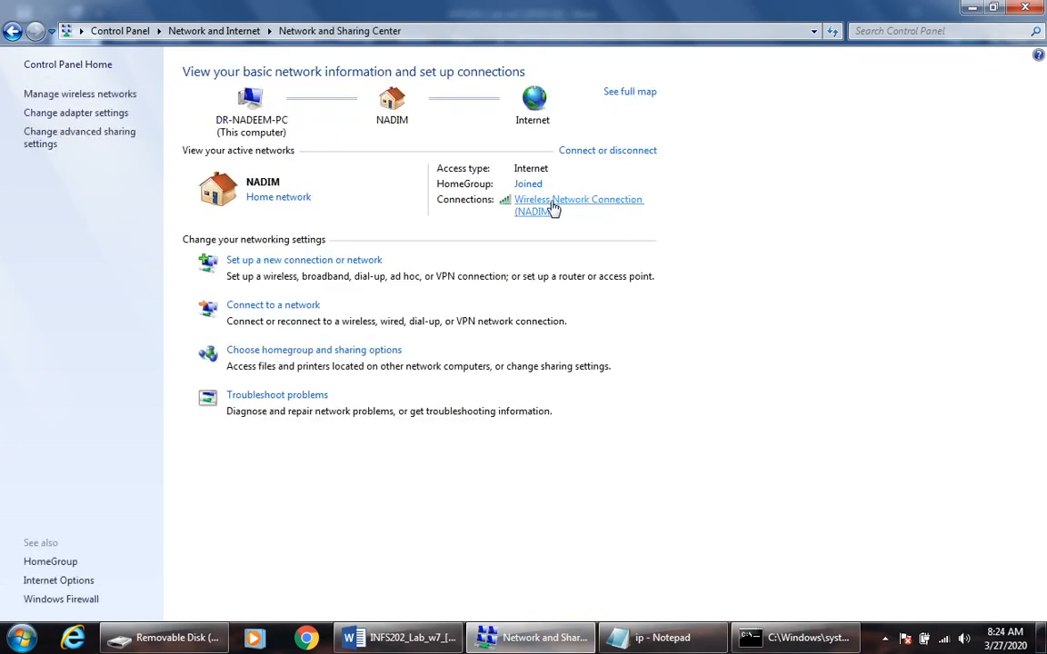
{"action": "left_click", "coordinate": [553, 208]}
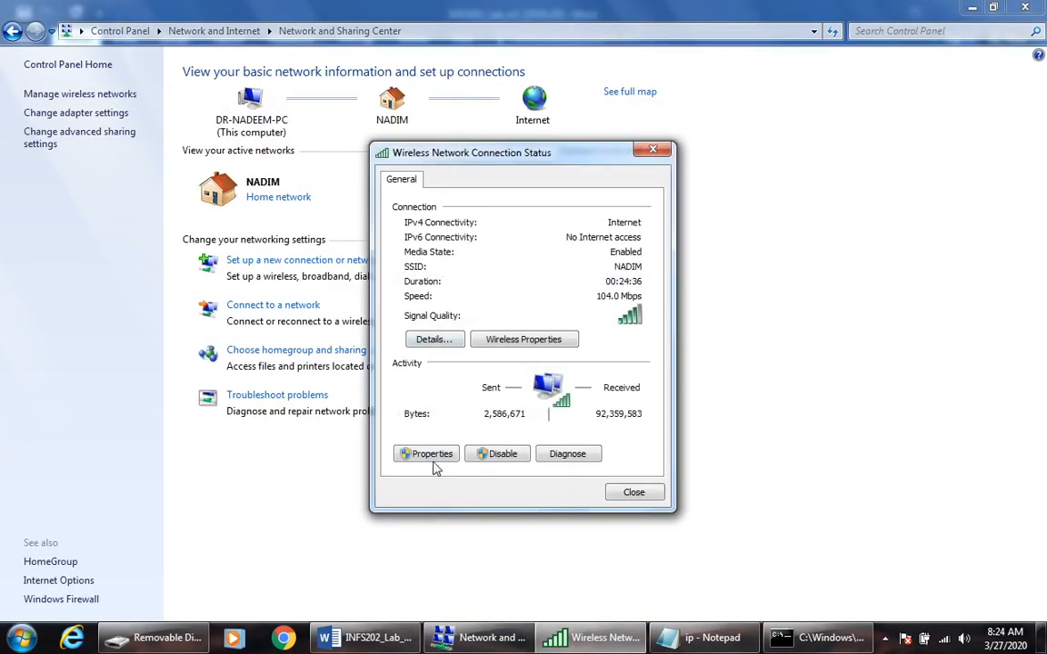
{"action": "left_click", "coordinate": [432, 455]}
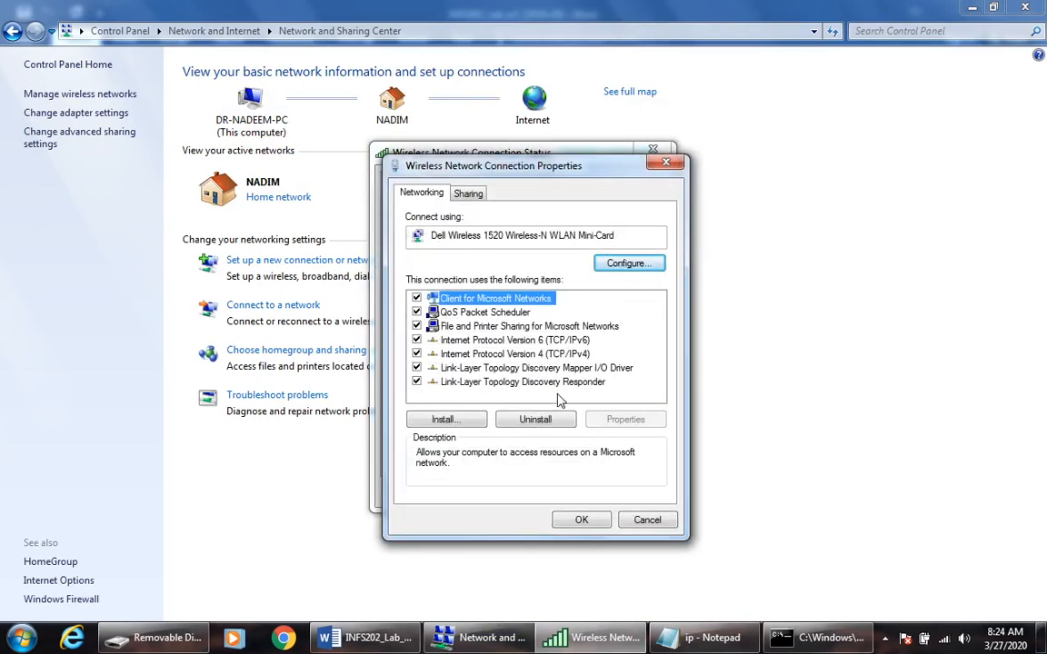
{"action": "left_click", "coordinate": [515, 382]}
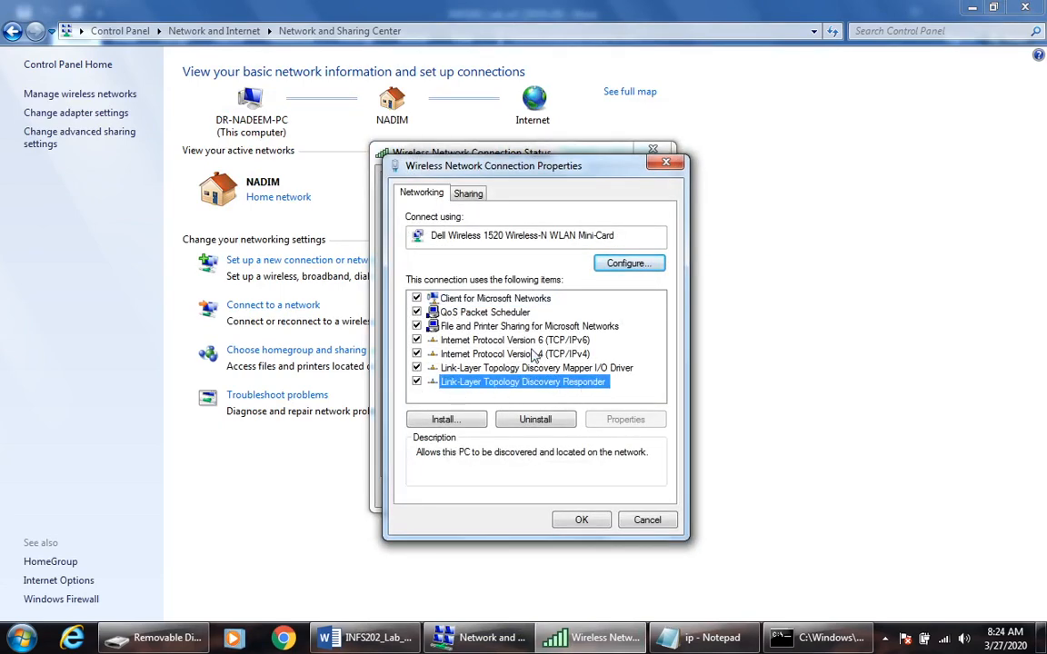
{"action": "left_click", "coordinate": [533, 355]}
{"action": "double_click", "coordinate": [519, 359]}
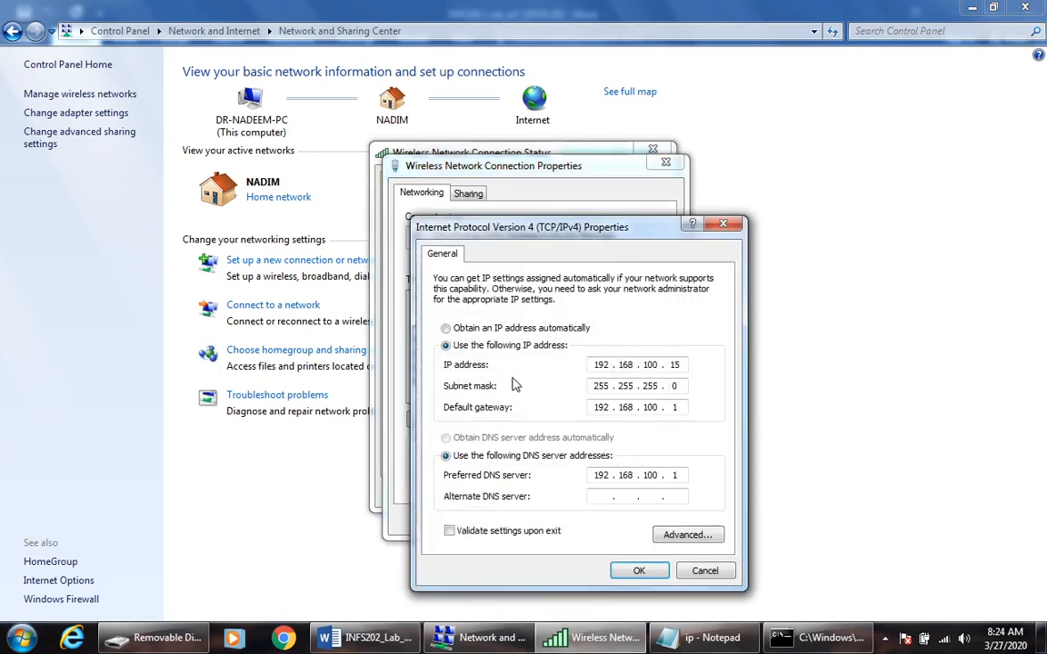
Set IPv4 to obtain the IP address and the DNS server address automatically, and close the connection's dialogs
{"action": "left_click", "coordinate": [491, 329]}
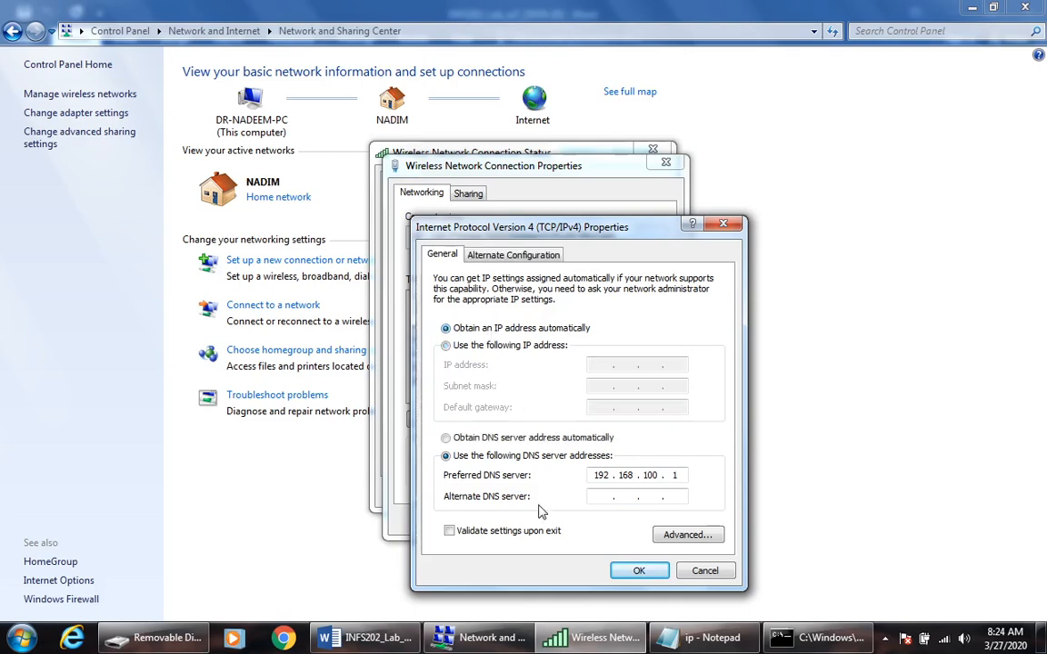
{"action": "left_click", "coordinate": [445, 438]}
{"action": "left_click", "coordinate": [639, 573]}
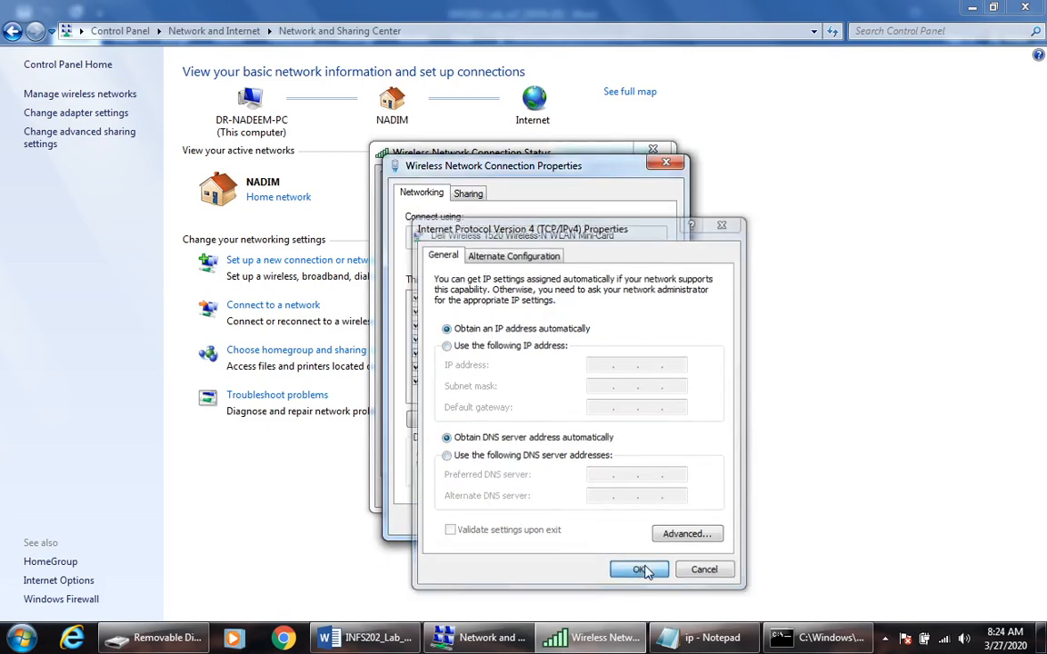
{"action": "left_click", "coordinate": [581, 503]}
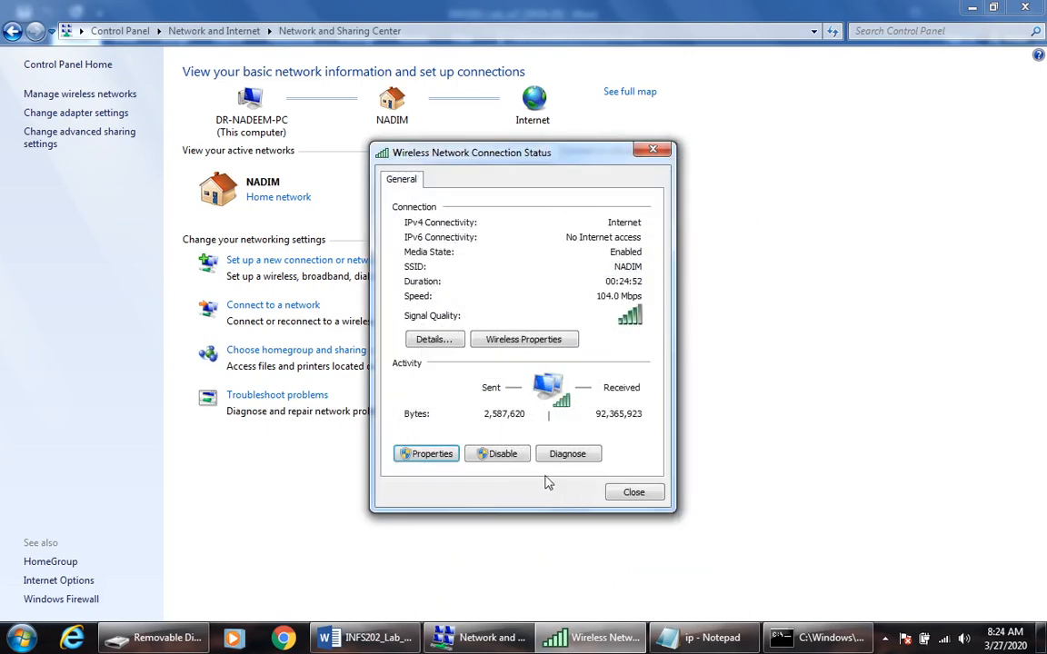
{"action": "left_click", "coordinate": [632, 493]}
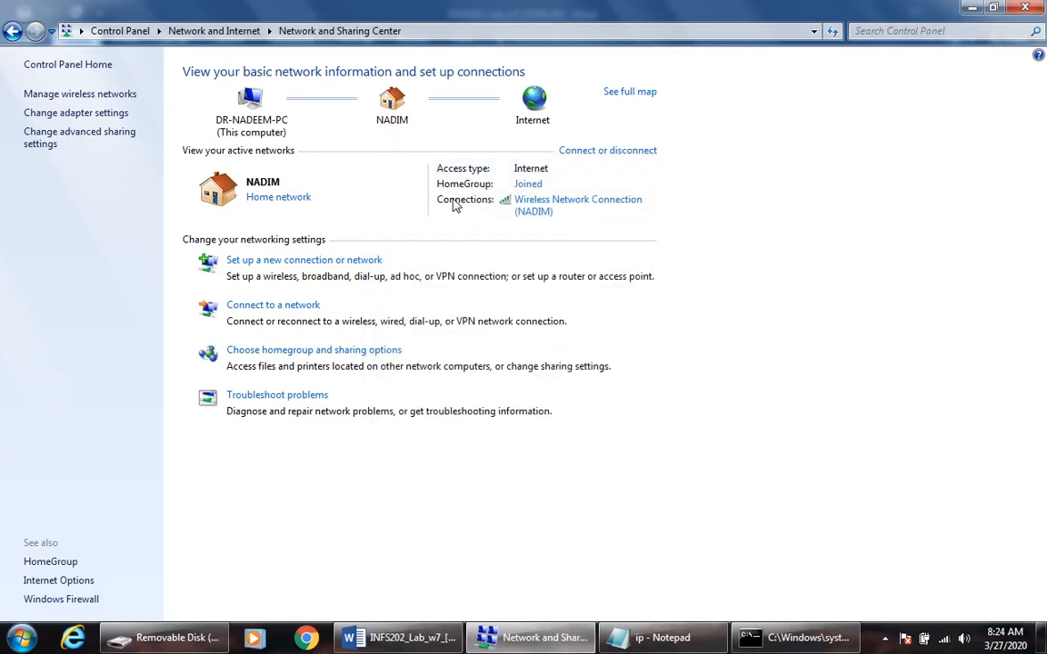
Return to the Control Panel home, check the task list in the Word lab document, and switch back to the Control Panel
{"action": "left_click", "coordinate": [213, 31]}
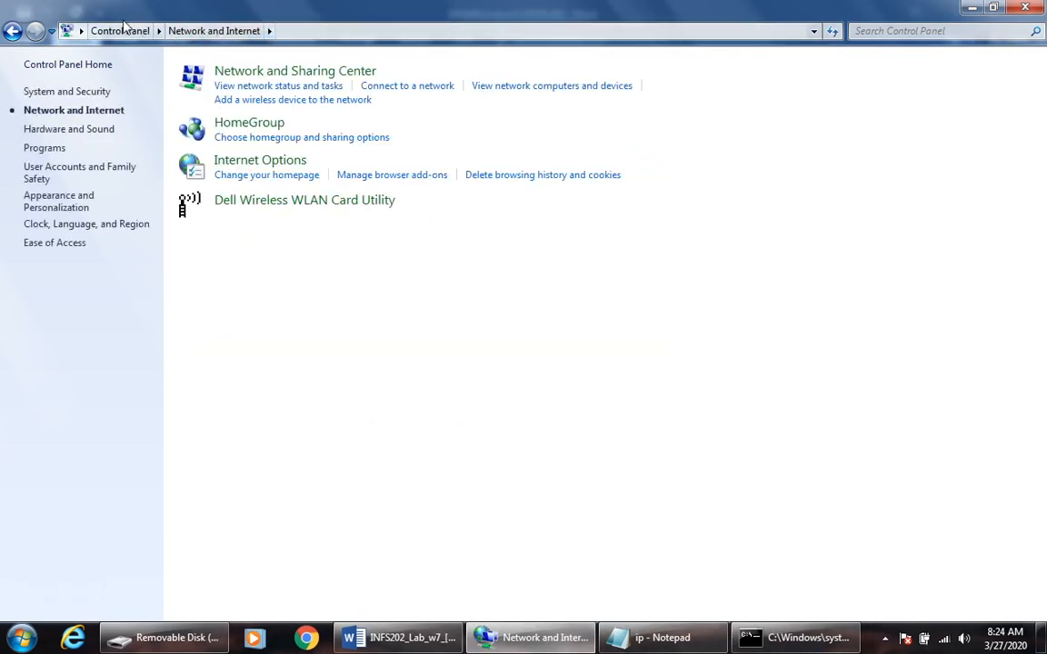
{"action": "left_click", "coordinate": [121, 30]}
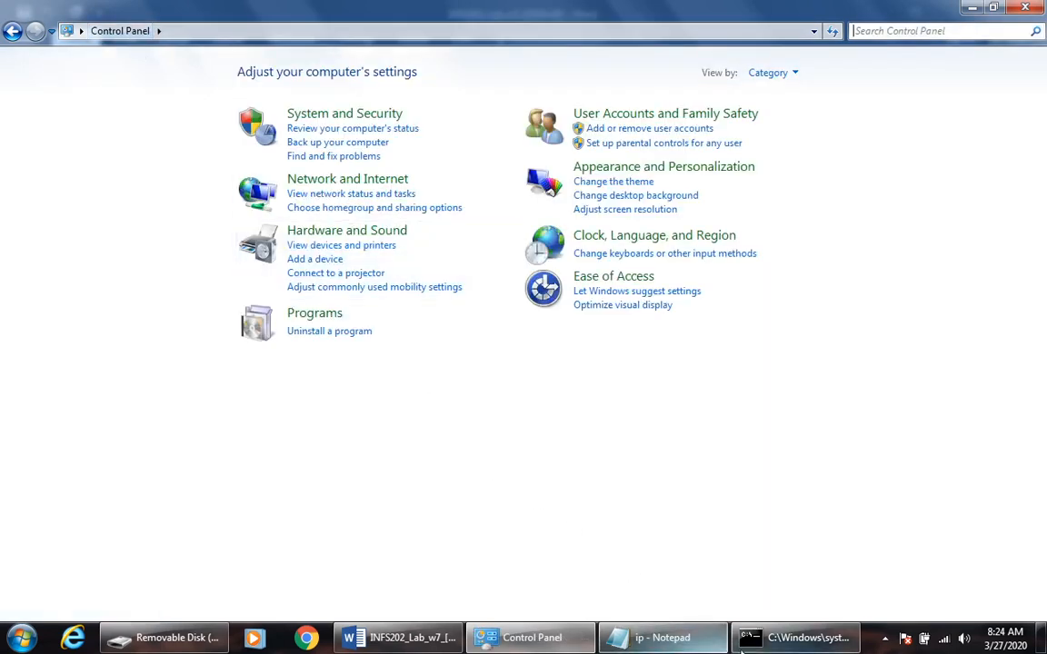
{"action": "left_click", "coordinate": [372, 637]}
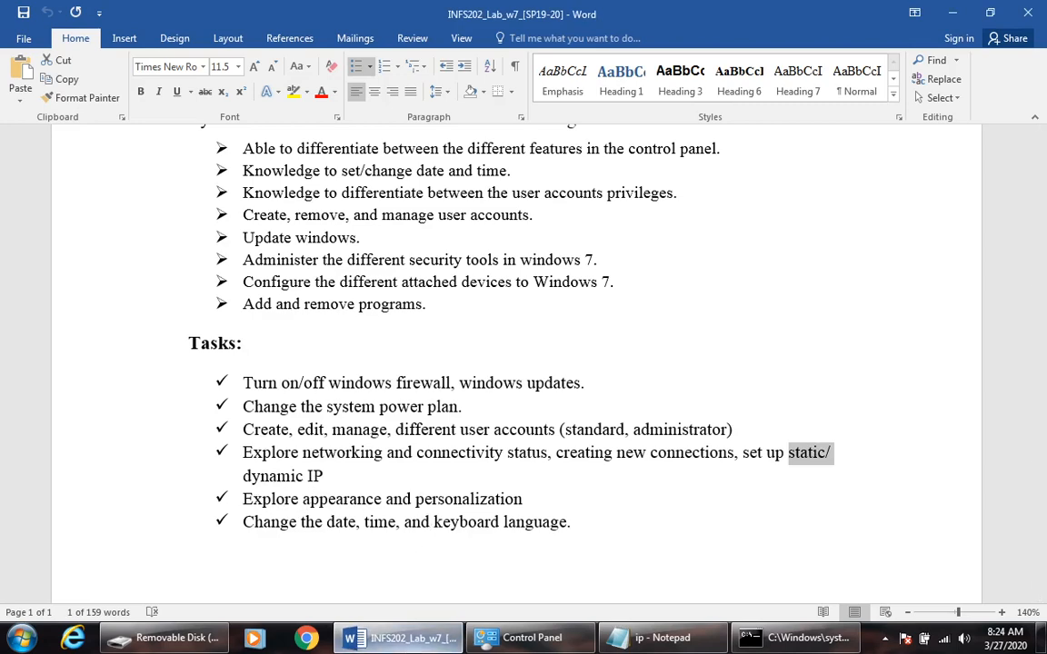
{"action": "left_click", "coordinate": [410, 633]}
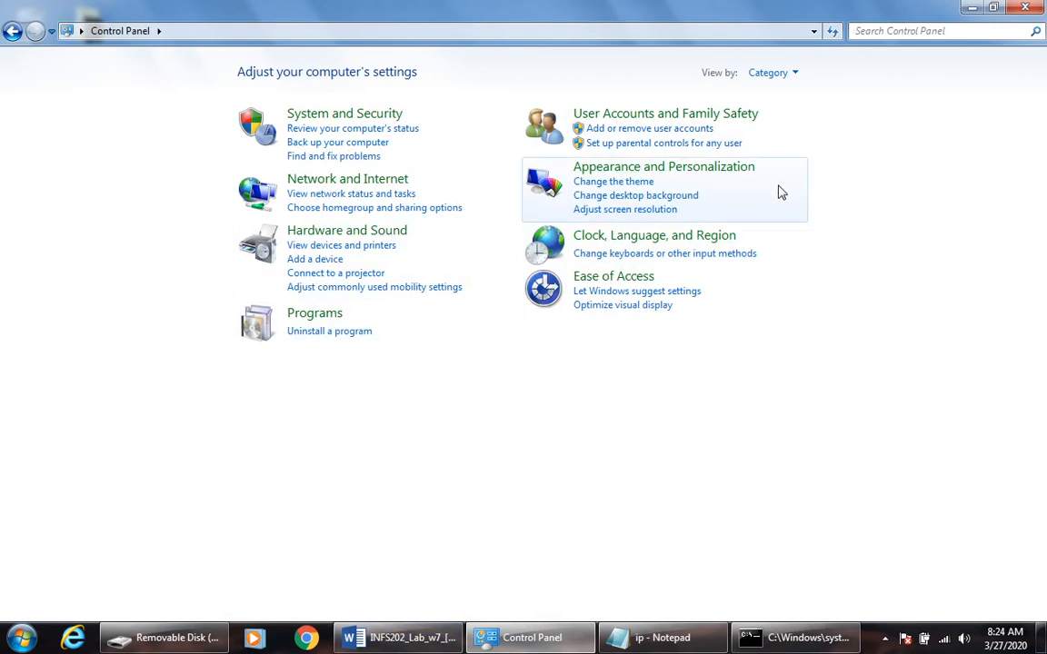
Open the Personalization settings under Appearance and Personalization, and shrink the maximized window to reveal the desktop
{"action": "left_click", "coordinate": [715, 169]}
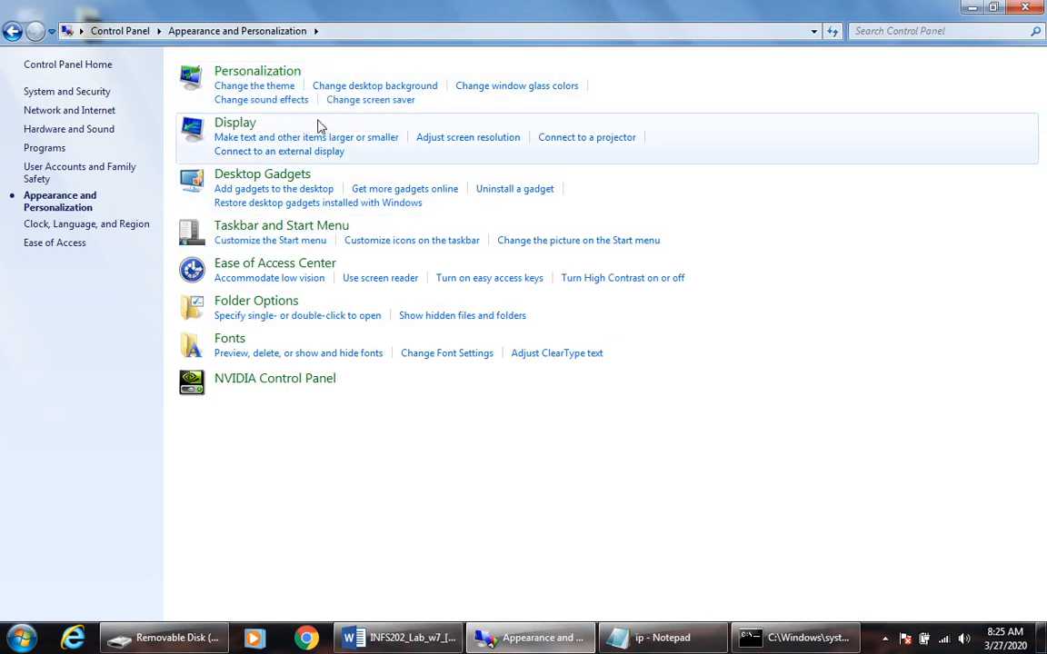
{"action": "left_click", "coordinate": [260, 73]}
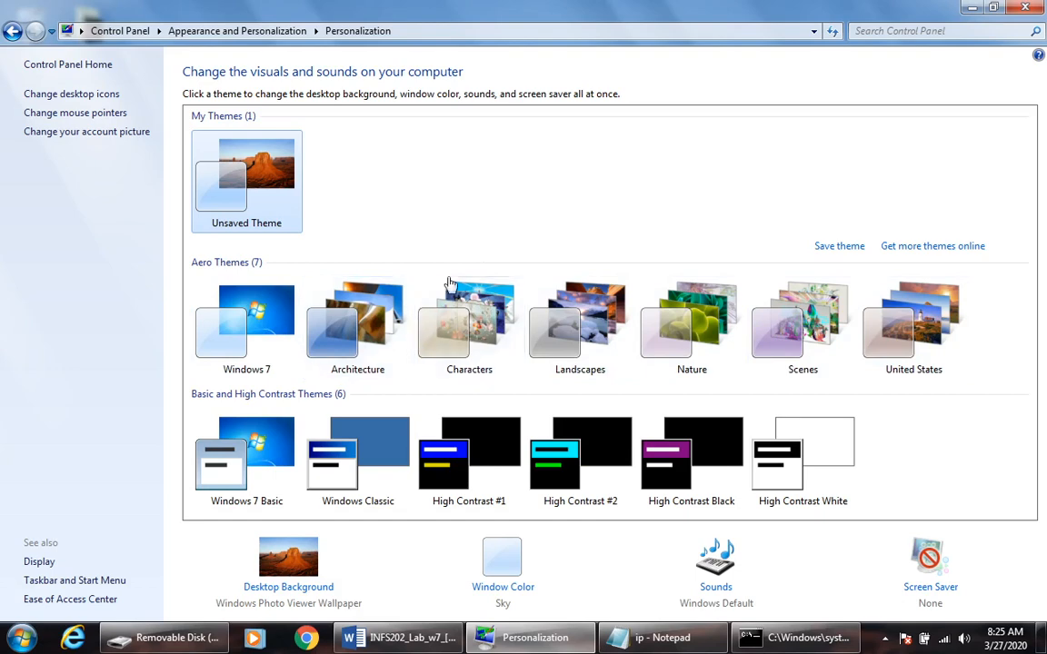
{"action": "double_click", "coordinate": [439, 12]}
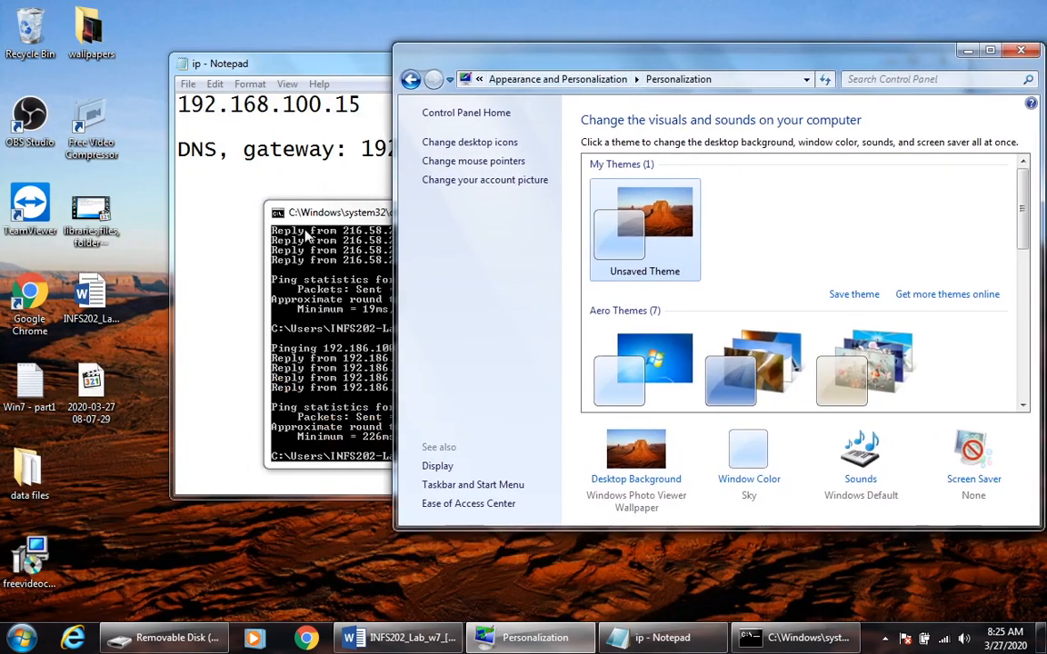
Close the Command Prompt and the ip Notepad file without saving, and reposition the Personalization window over the desktop
{"action": "left_click", "coordinate": [274, 209]}
{"action": "left_click", "coordinate": [798, 209]}
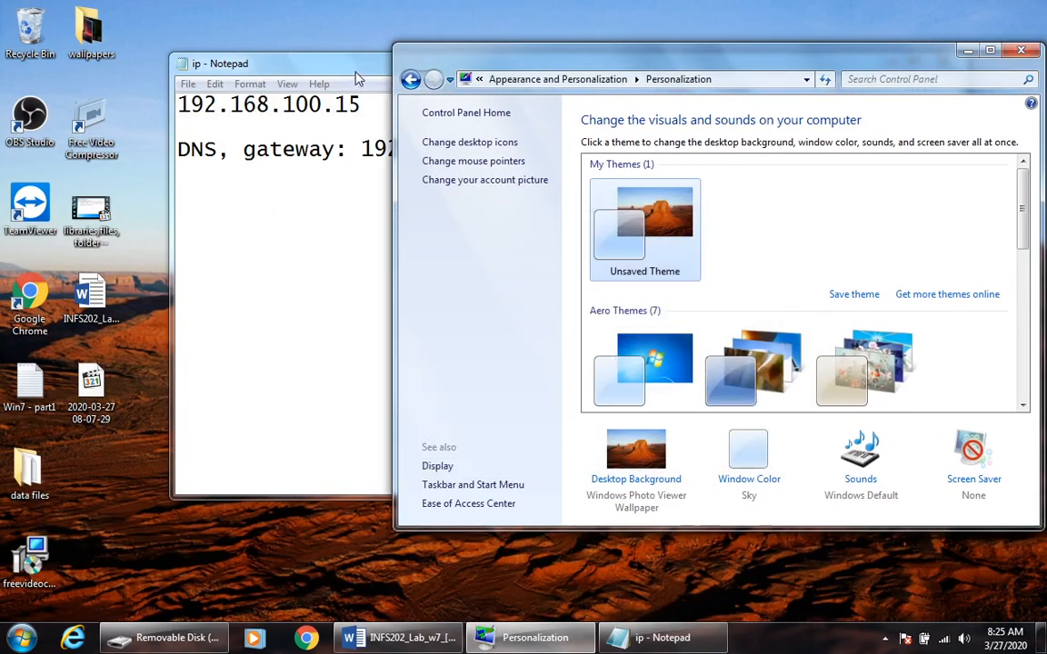
{"action": "left_click", "coordinate": [357, 73]}
{"action": "left_click", "coordinate": [942, 60]}
{"action": "left_click", "coordinate": [573, 331]}
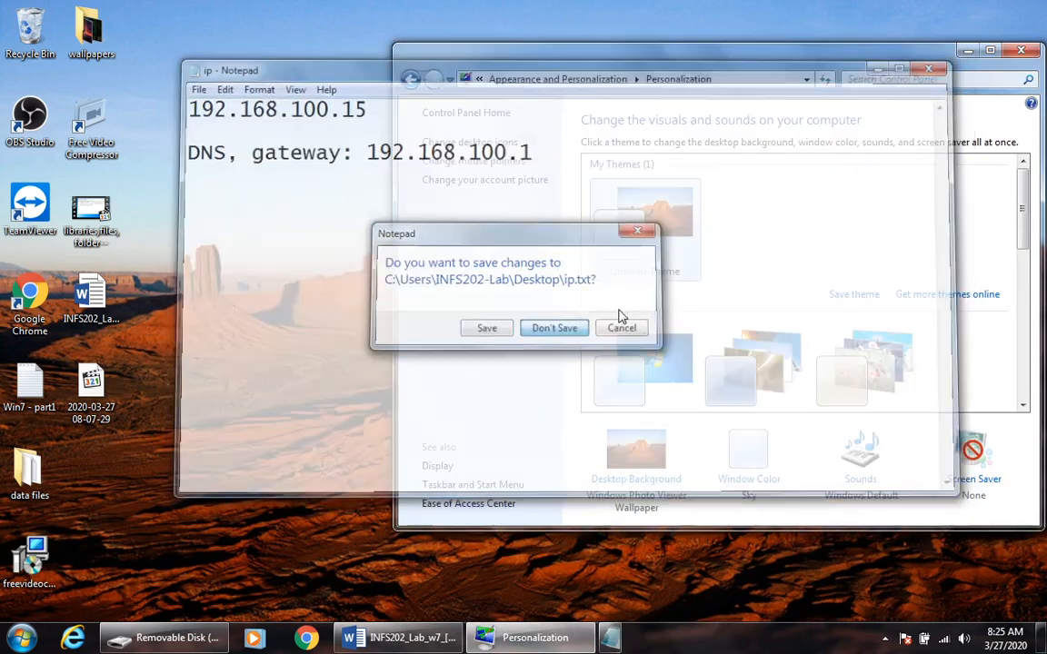
{"action": "left_click_drag", "start_coordinate": [768, 56], "coordinate": [641, 42]}
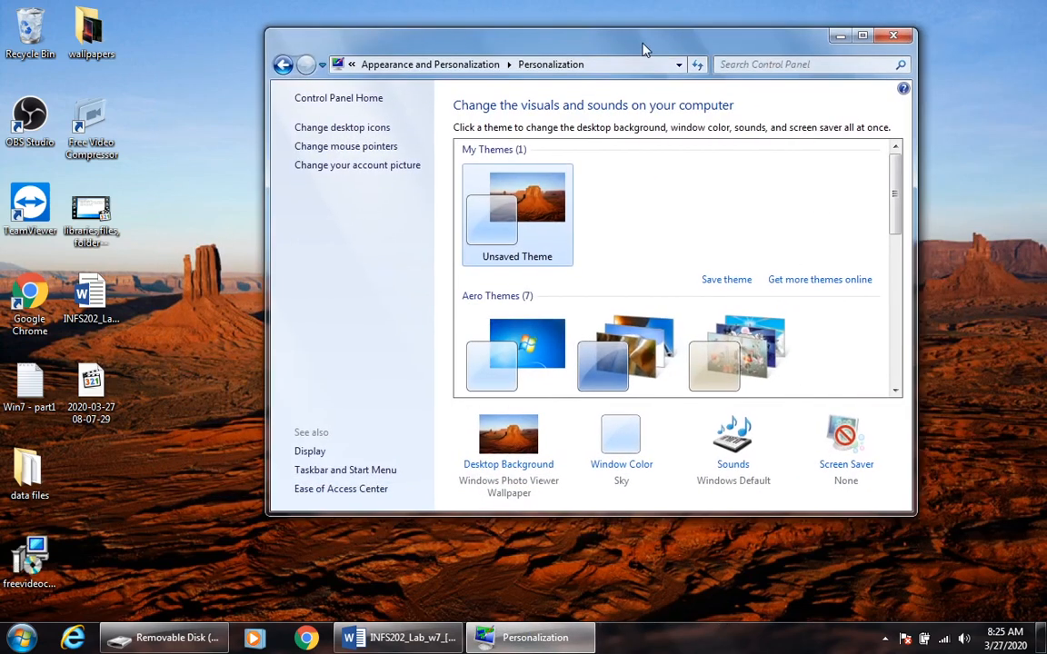
Apply the Characters Aero theme and check its look on the desktop and the Start menu
{"action": "scroll", "coordinate": [789, 344], "scroll_direction": "down", "scroll_amount": 1}
{"action": "left_click", "coordinate": [736, 318]}
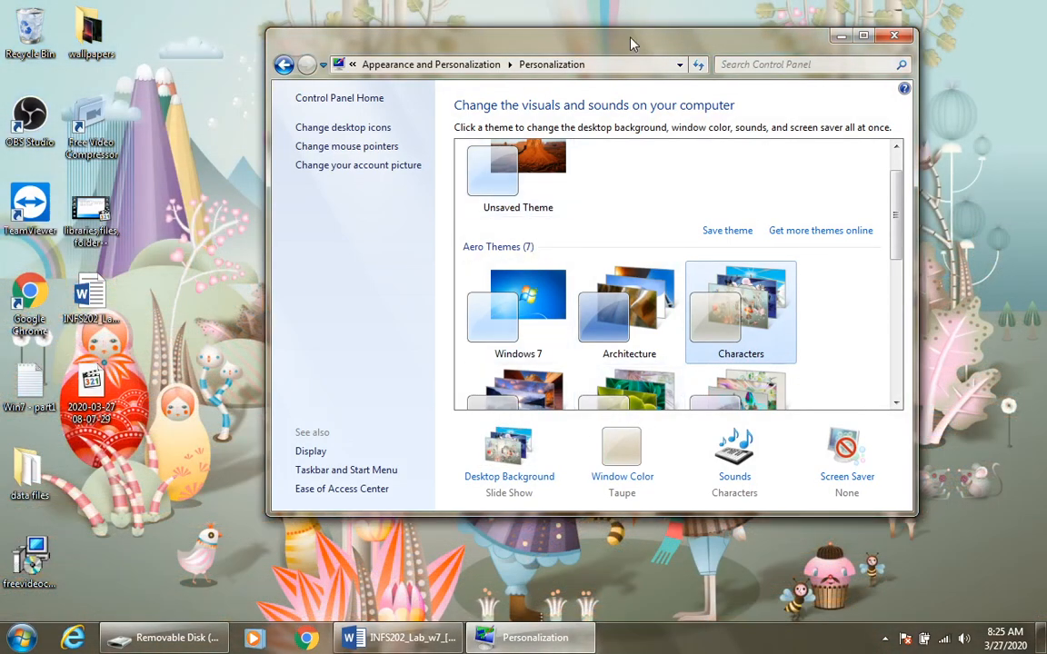
{"action": "left_click_drag", "start_coordinate": [631, 40], "coordinate": [764, 74]}
{"action": "left_click", "coordinate": [20, 637]}
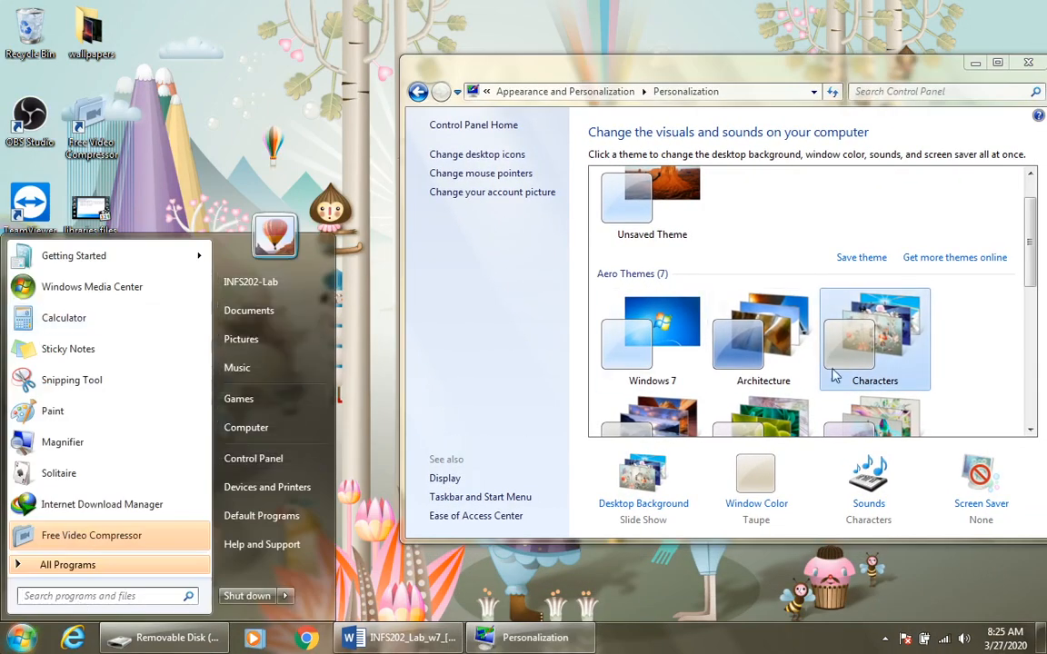
{"action": "left_click", "coordinate": [942, 357]}
Apply the Landscapes Aero theme and look through the remaining Aero, Basic and High Contrast themes
{"action": "scroll", "coordinate": [804, 393], "scroll_direction": "down", "scroll_amount": 1}
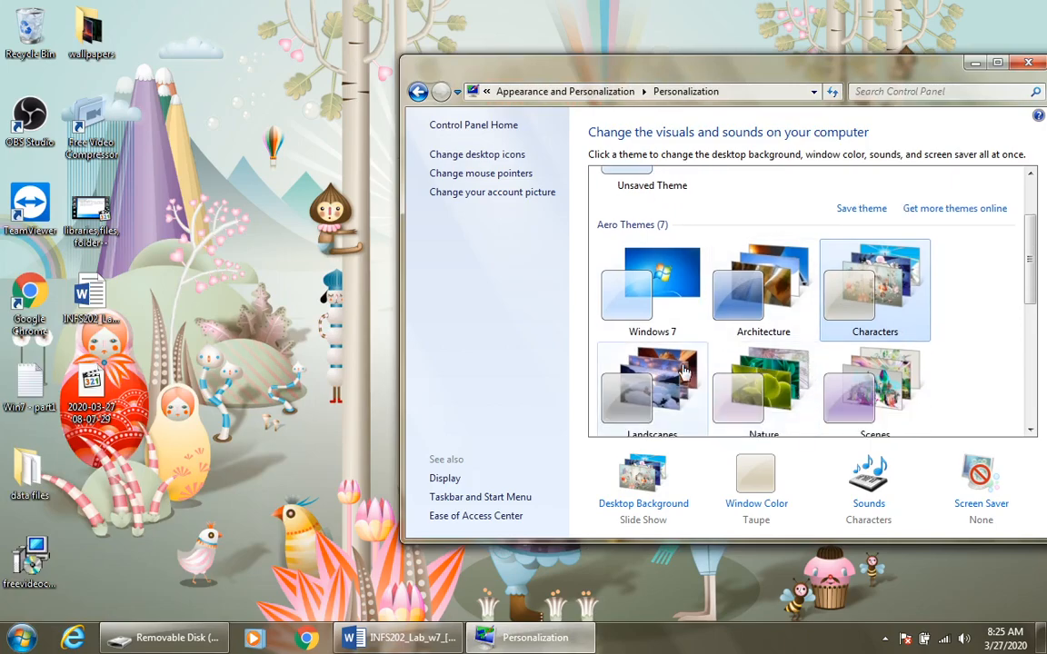
{"action": "scroll", "coordinate": [627, 363], "scroll_direction": "down", "scroll_amount": 1}
{"action": "left_click", "coordinate": [609, 350]}
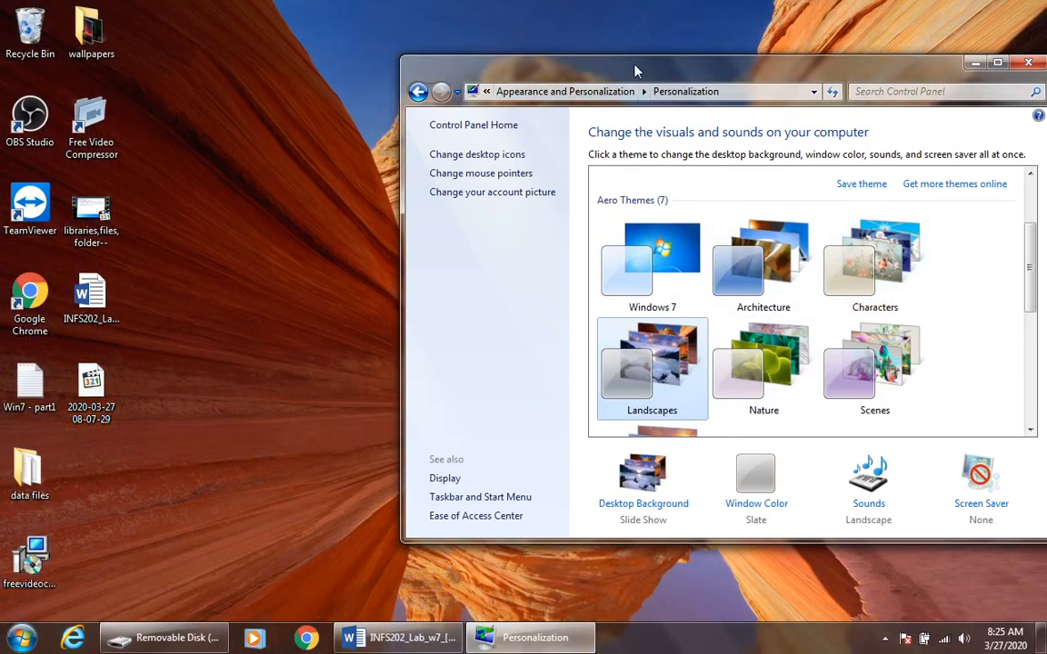
{"action": "mouse_move", "coordinate": [636, 71]}
{"action": "left_mouse_down"}
{"action": "mouse_move", "coordinate": [586, 196]}
{"action": "mouse_move", "coordinate": [692, 170]}
{"action": "mouse_move", "coordinate": [813, 250]}
{"action": "mouse_move", "coordinate": [840, 300]}
{"action": "mouse_move", "coordinate": [832, 207]}
{"action": "mouse_move", "coordinate": [706, 115]}
{"action": "mouse_move", "coordinate": [619, 75]}
{"action": "left_mouse_up"}
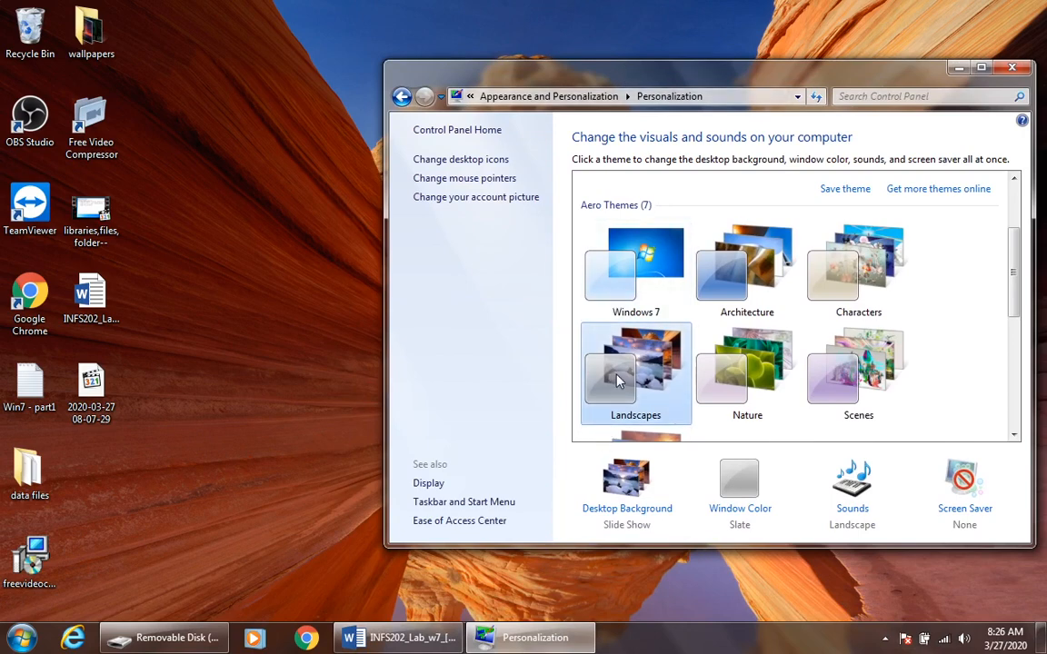
{"action": "scroll", "coordinate": [719, 368], "scroll_direction": "down", "scroll_amount": 6}
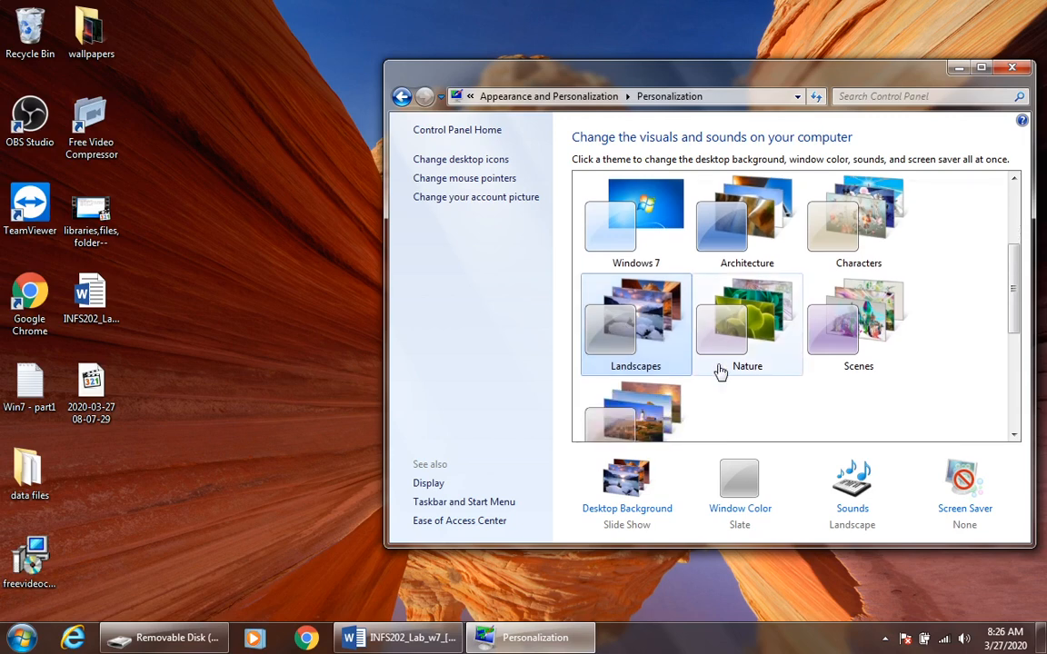
{"action": "scroll", "coordinate": [765, 362], "scroll_direction": "down", "scroll_amount": 1}
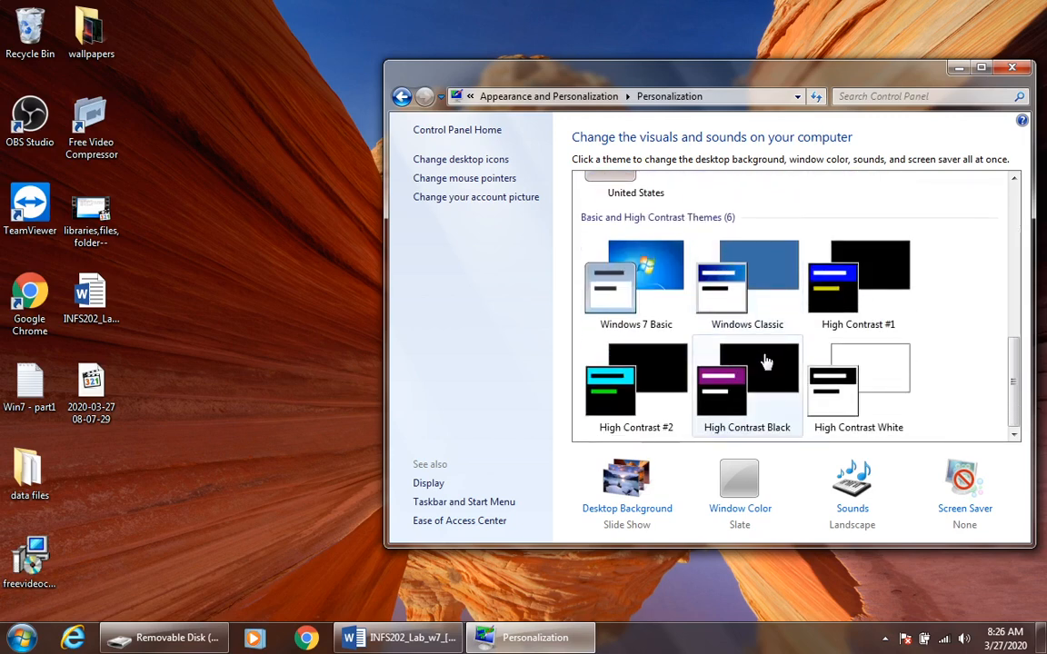
{"action": "scroll", "coordinate": [765, 362], "scroll_direction": "up", "scroll_amount": 5}
{"action": "scroll", "coordinate": [771, 344], "scroll_direction": "up", "scroll_amount": 1}
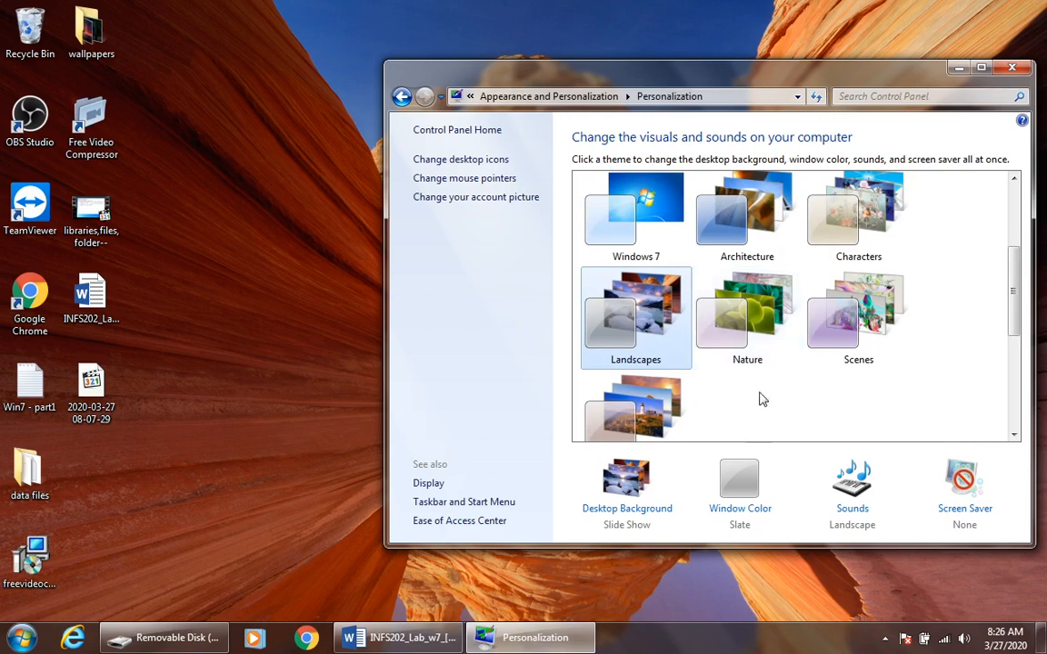
Open the window color settings and try the highest and the lowest color intensity
{"action": "left_click", "coordinate": [734, 509]}
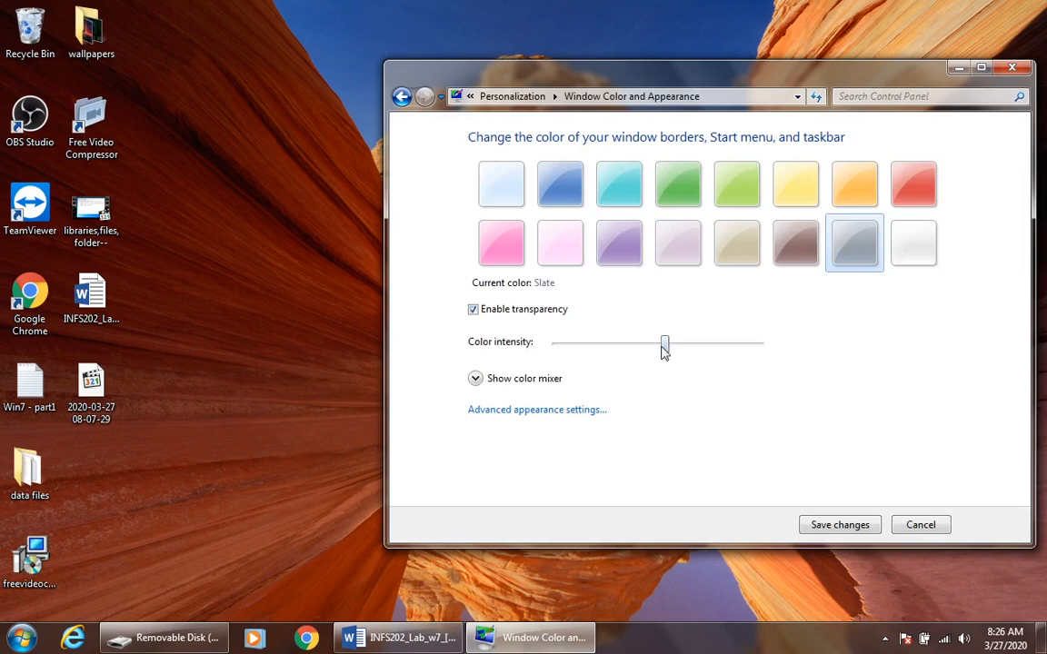
{"action": "left_click_drag", "start_coordinate": [664, 348], "coordinate": [785, 361]}
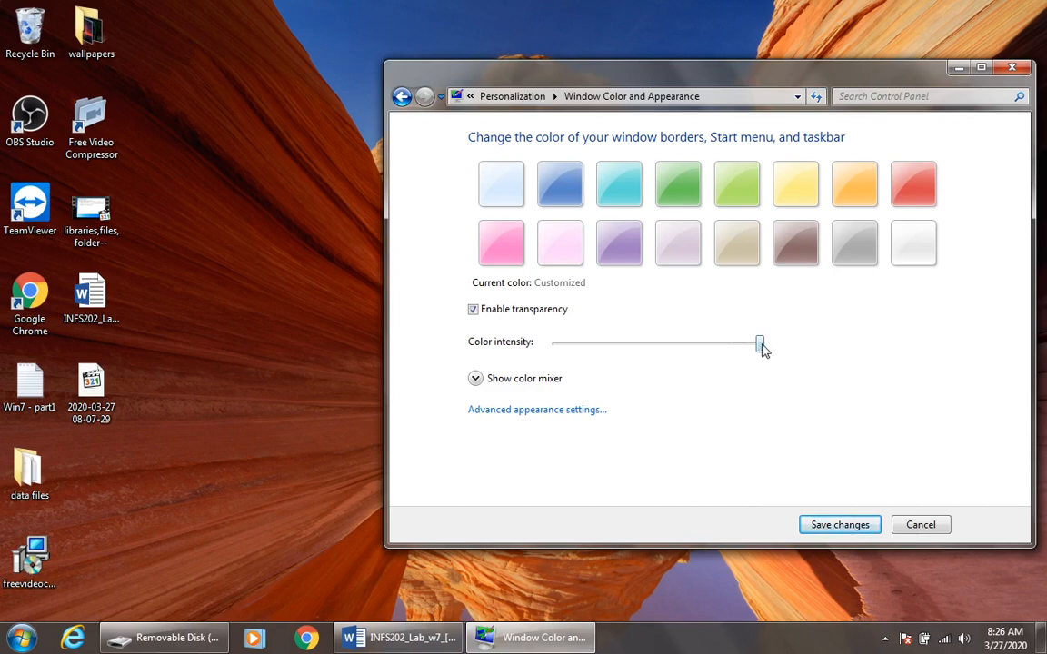
{"action": "left_click_drag", "start_coordinate": [761, 347], "coordinate": [549, 368]}
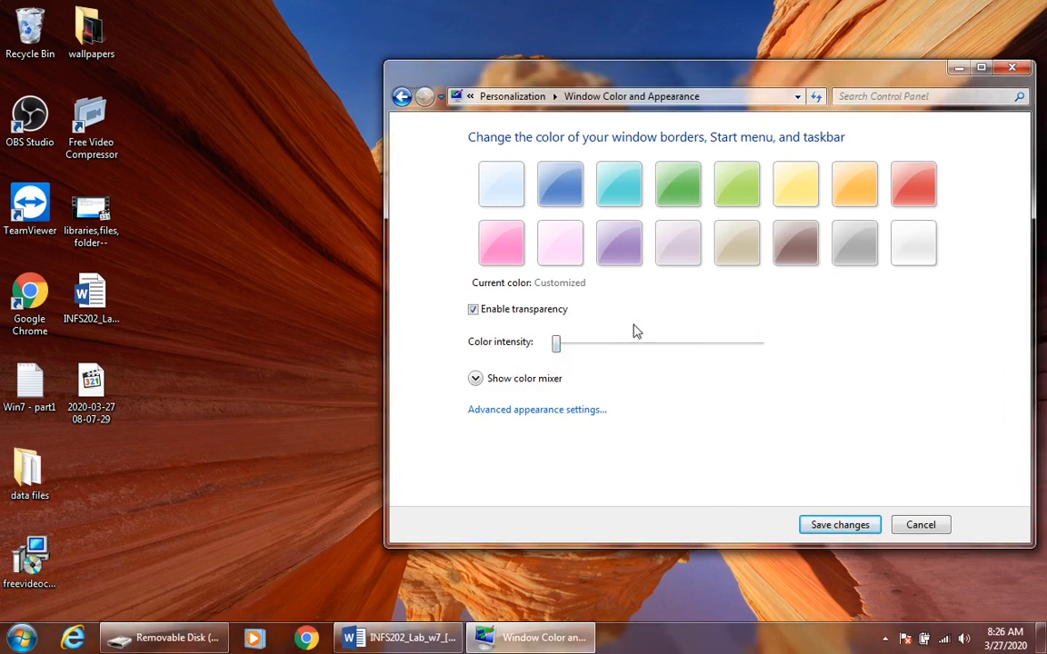
Preview Violet and Leaf as window colors, raise Leaf's intensity slightly, and return to Personalization without saving
{"action": "left_click", "coordinate": [618, 257]}
{"action": "left_click", "coordinate": [693, 250]}
{"action": "left_click", "coordinate": [695, 184]}
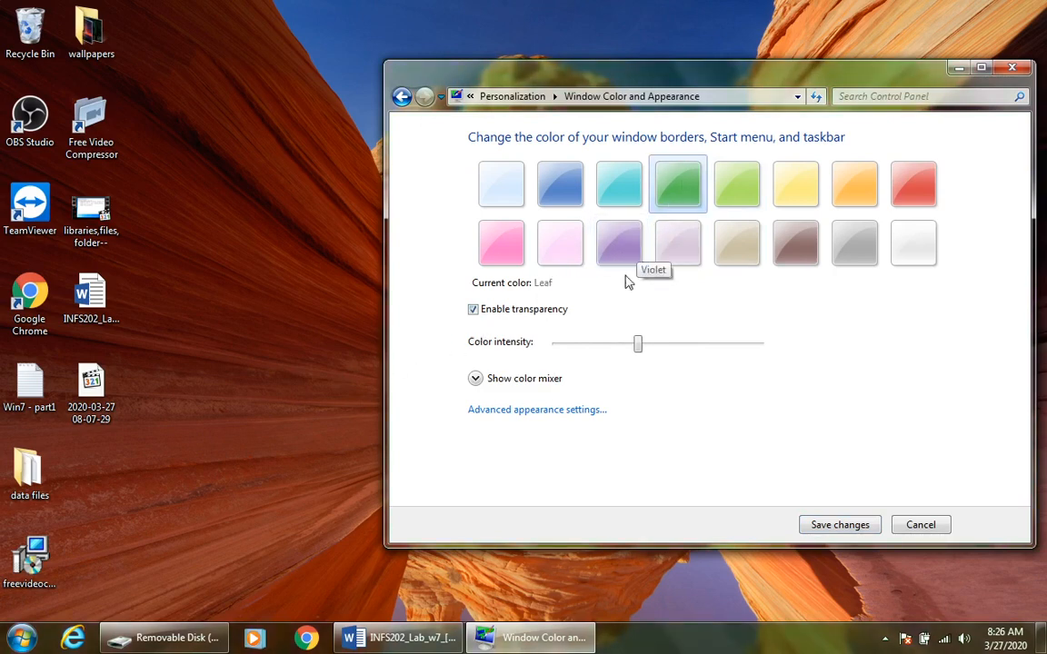
{"action": "key", "text": "super"}
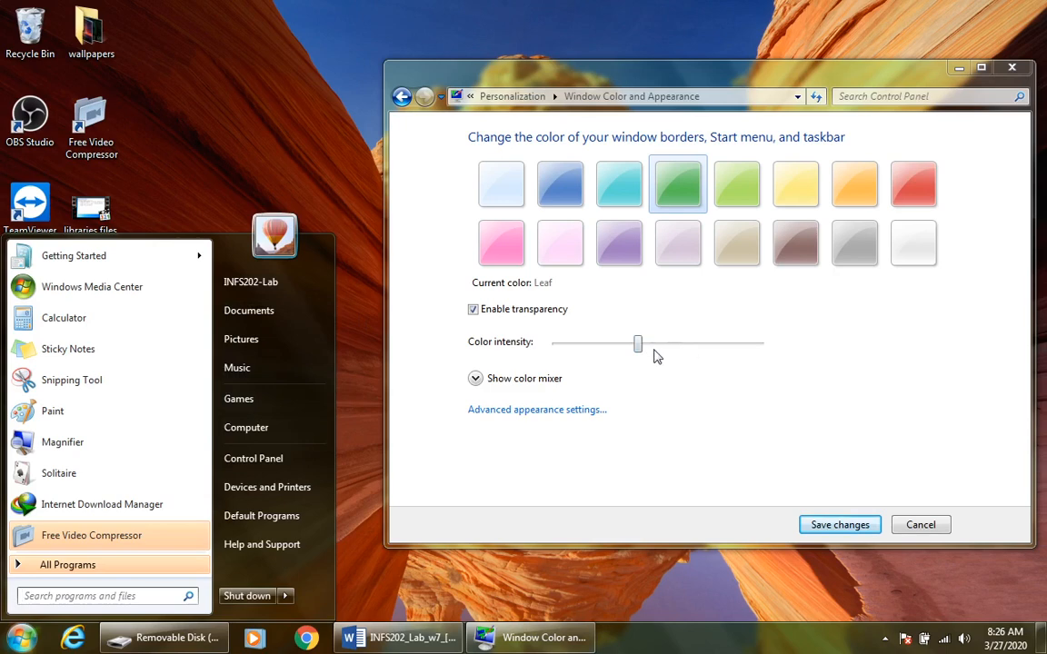
{"action": "left_click_drag", "start_coordinate": [639, 343], "coordinate": [656, 344]}
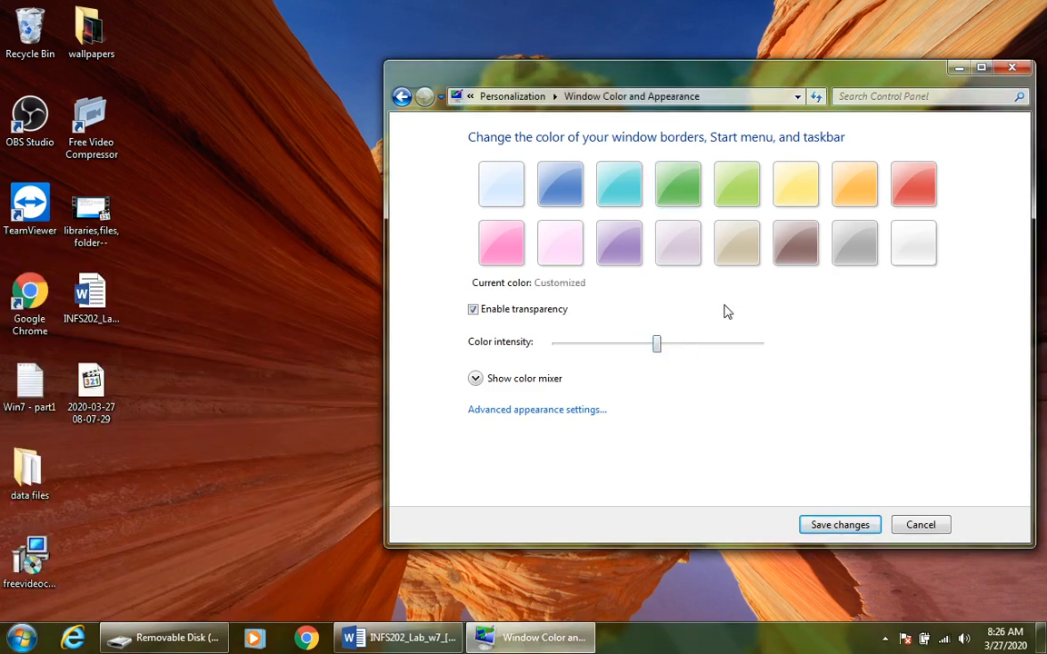
{"action": "left_click", "coordinate": [402, 96]}
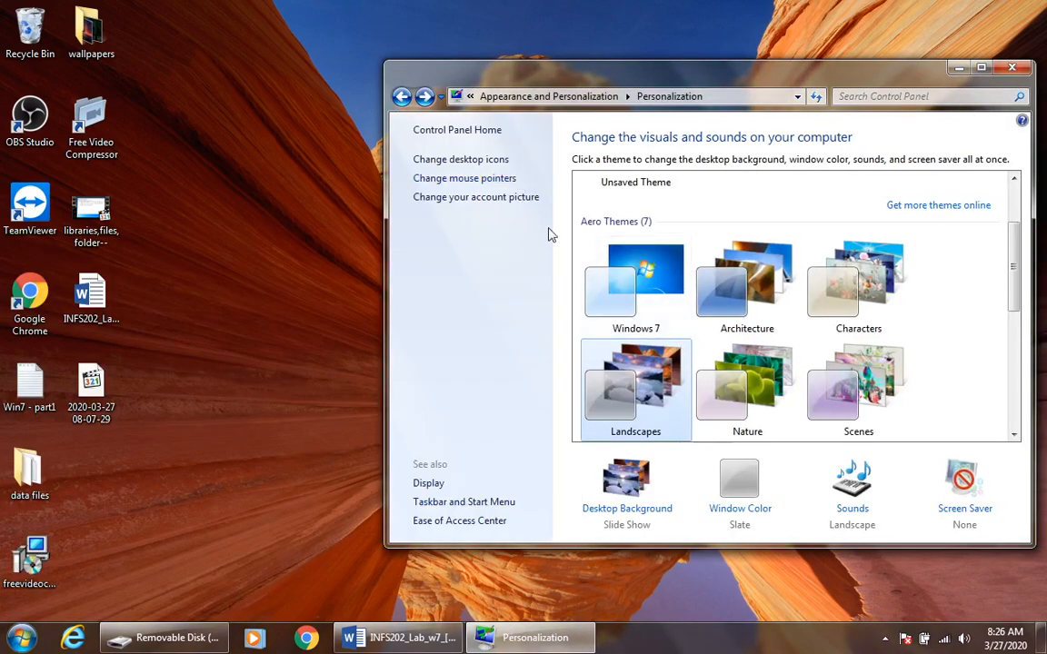
Look through the available desktop background pictures and the picture position options, and return to Personalization without saving
{"action": "left_click", "coordinate": [636, 507]}
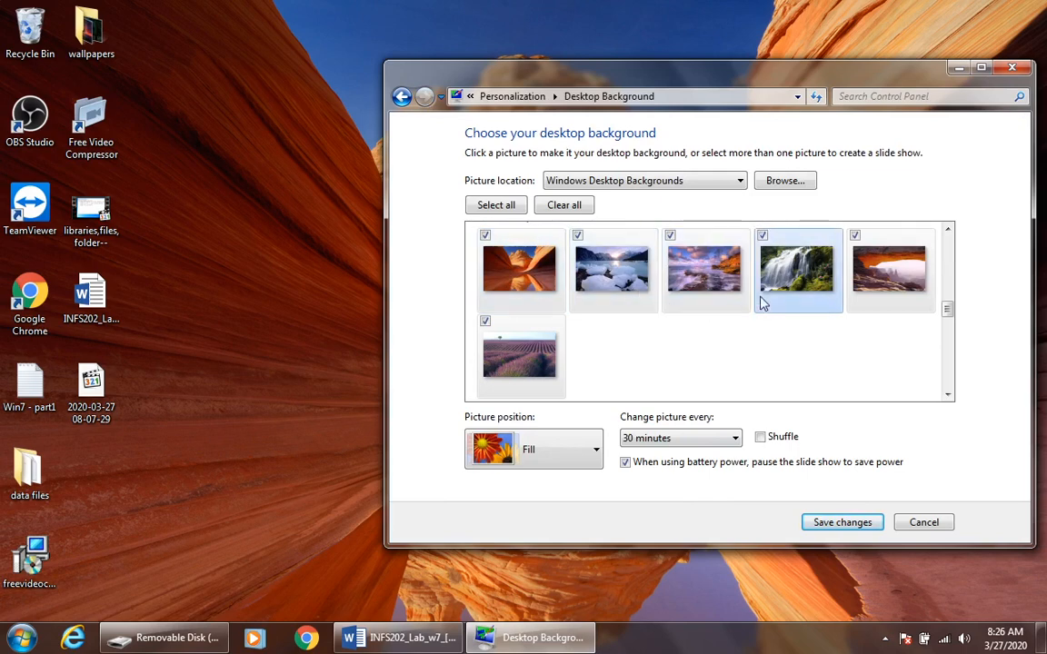
{"action": "scroll", "coordinate": [717, 318], "scroll_direction": "down", "scroll_amount": 3}
{"action": "scroll", "coordinate": [699, 330], "scroll_direction": "up", "scroll_amount": 3}
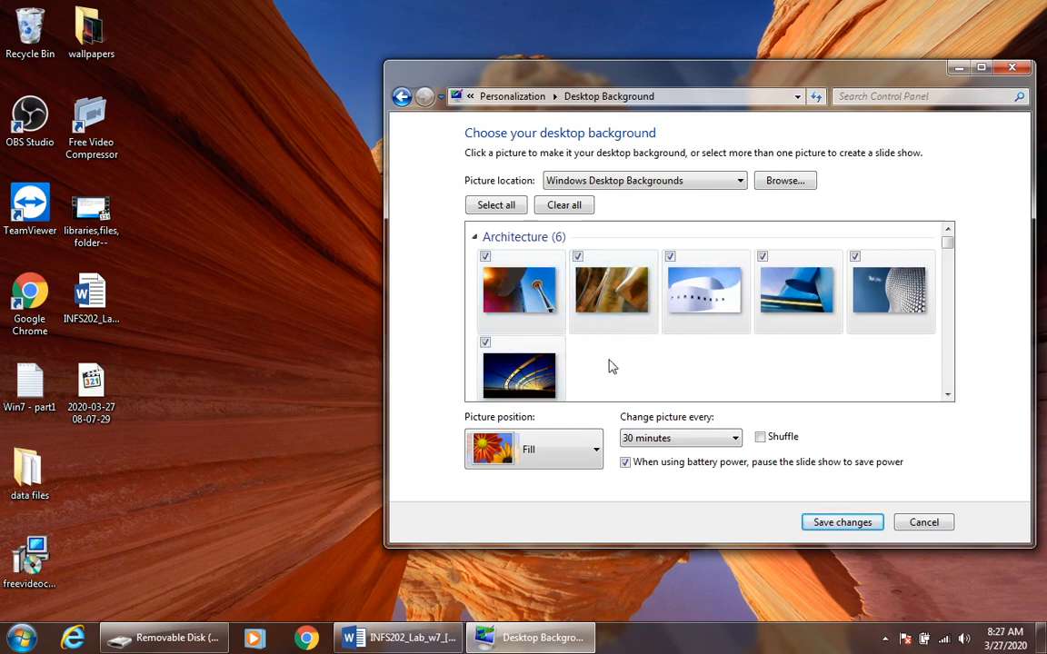
{"action": "scroll", "coordinate": [682, 323], "scroll_direction": "down", "scroll_amount": 3}
{"action": "scroll", "coordinate": [682, 352], "scroll_direction": "up", "scroll_amount": 3}
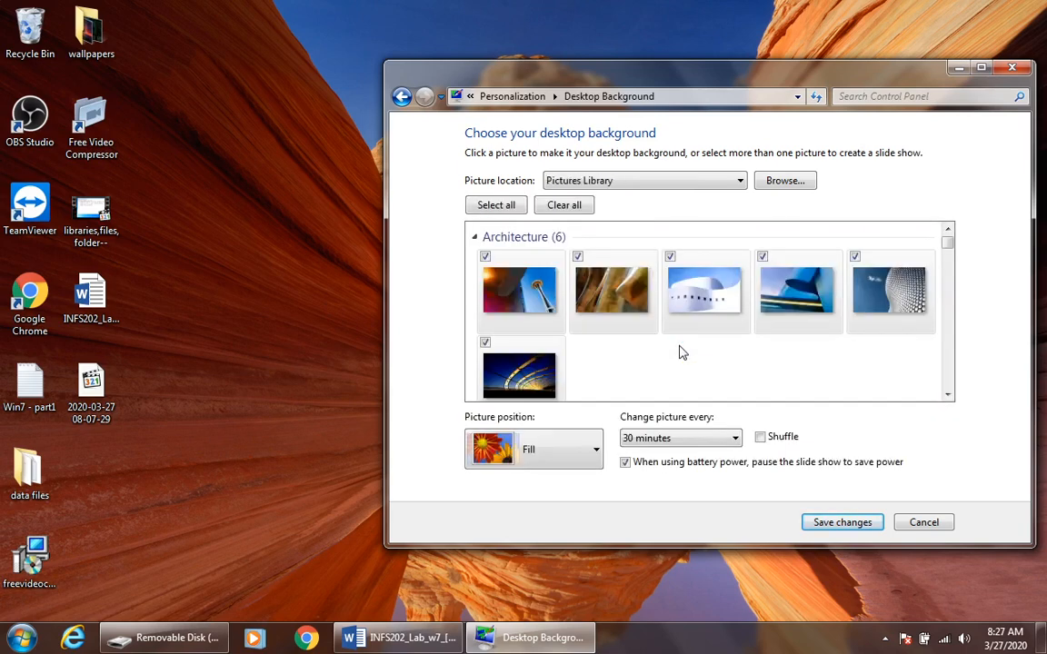
{"action": "left_click", "coordinate": [581, 454]}
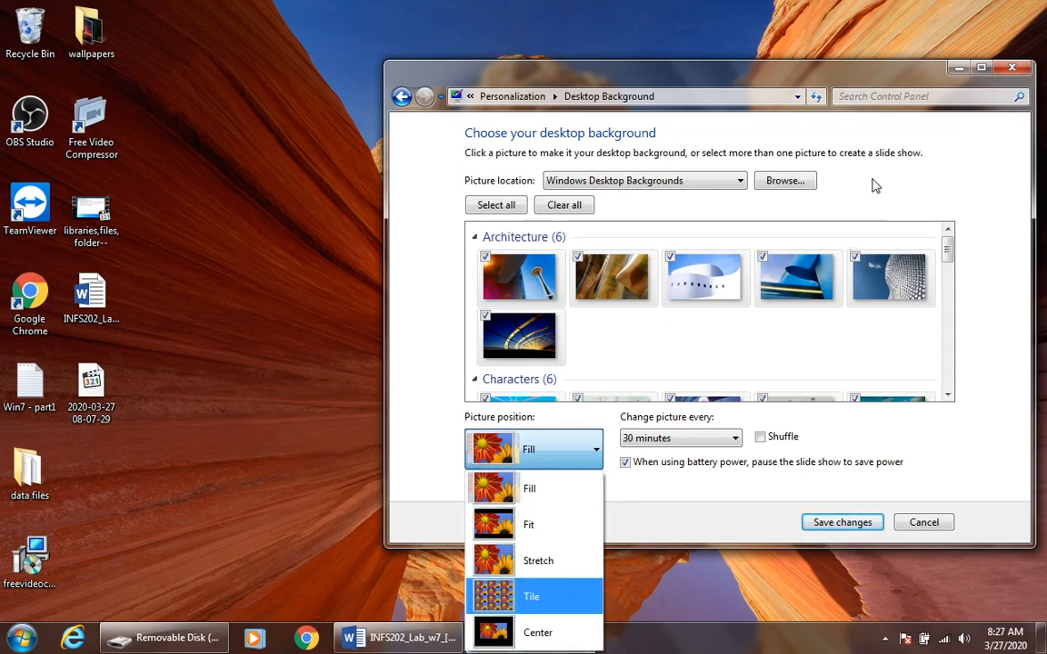
{"action": "left_click", "coordinate": [787, 164]}
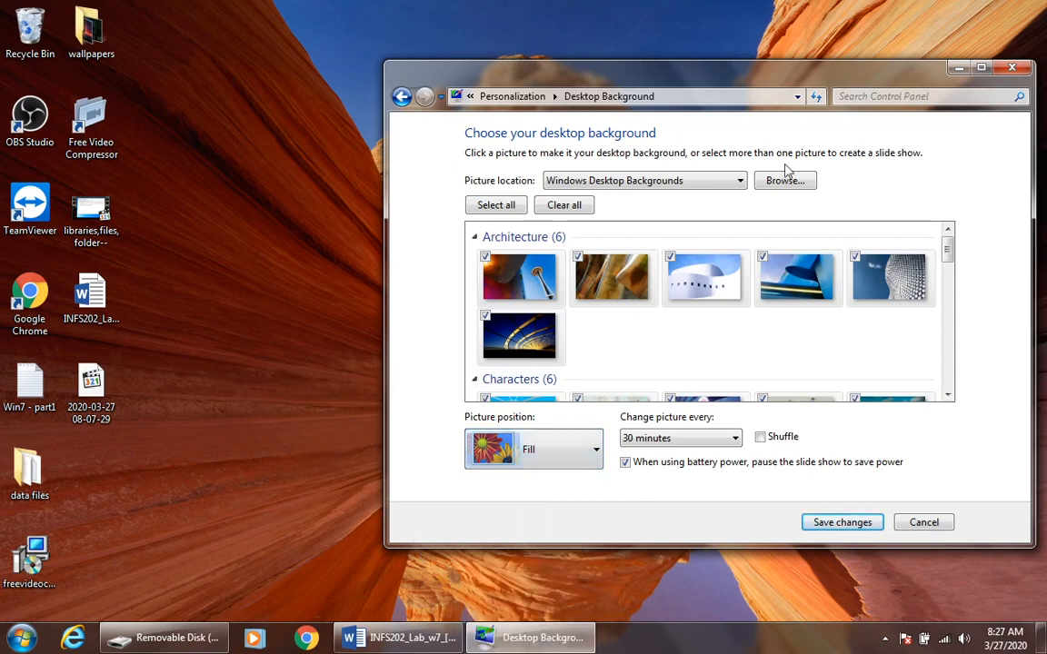
{"action": "left_click", "coordinate": [400, 95]}
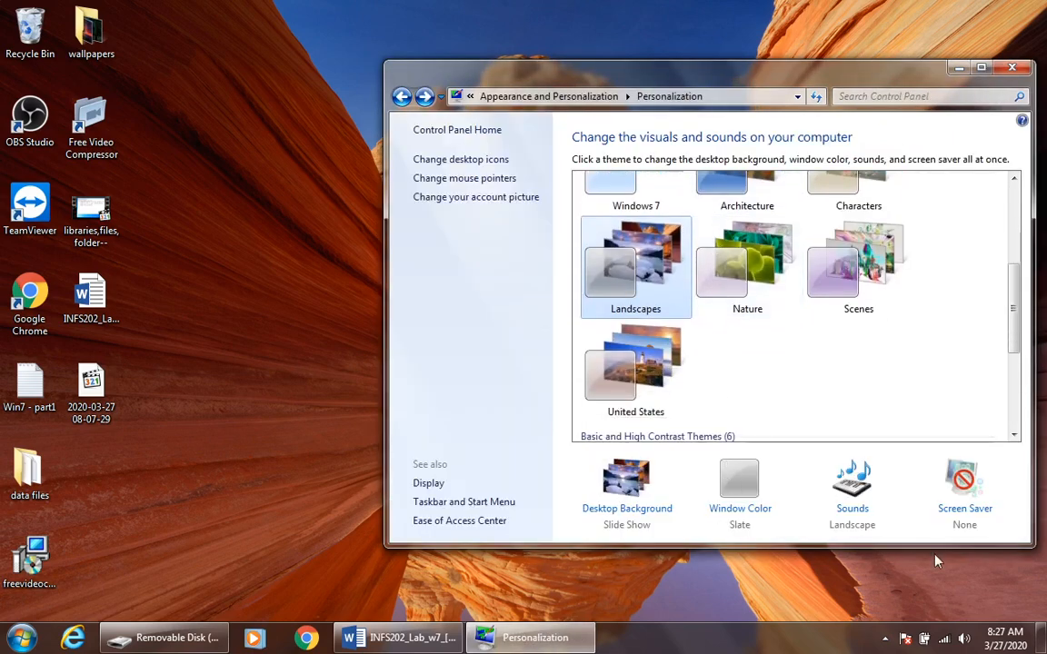
Open the screen saver settings, minimize the Personalization window, and move the settings dialog clear of the desktop icons
{"action": "left_click", "coordinate": [954, 509]}
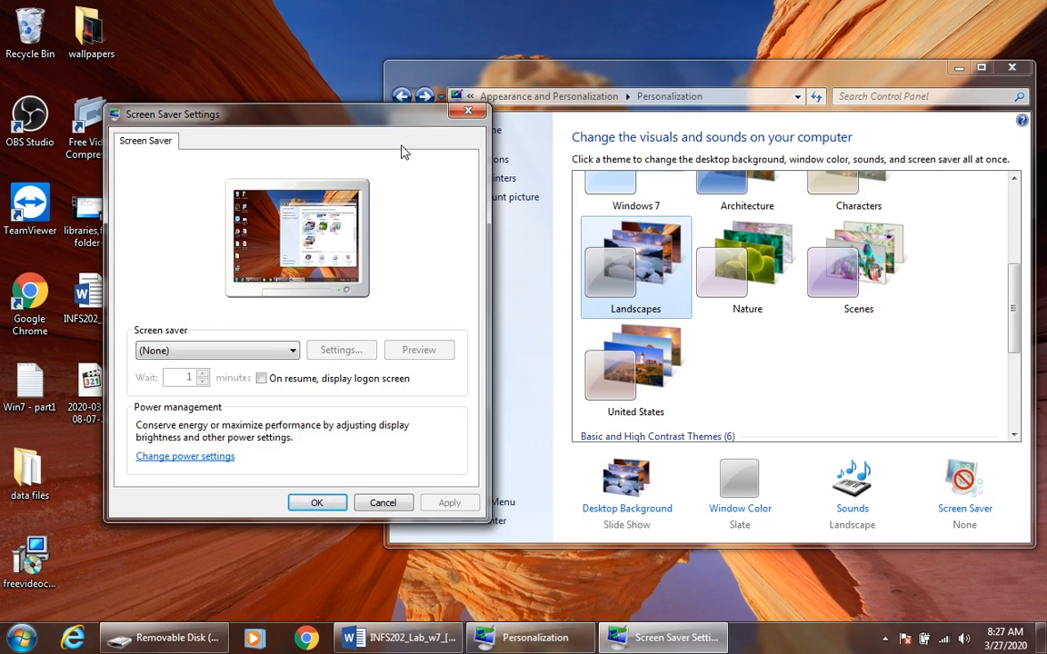
{"action": "left_click_drag", "start_coordinate": [359, 129], "coordinate": [508, 118]}
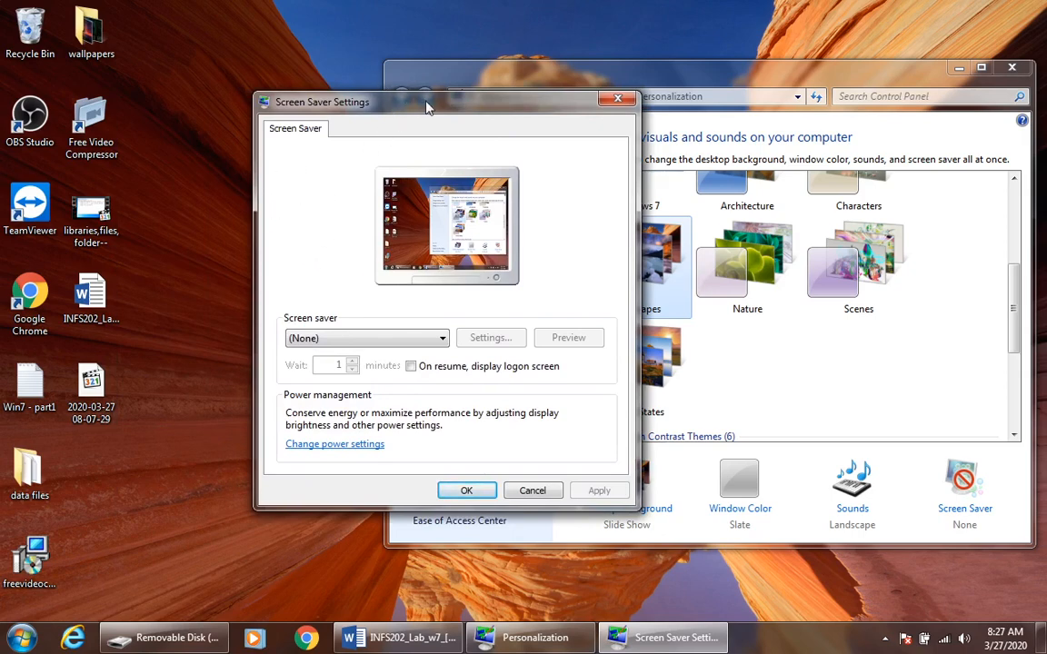
{"action": "left_click_drag", "start_coordinate": [431, 109], "coordinate": [604, 138]}
{"action": "left_click", "coordinate": [959, 67]}
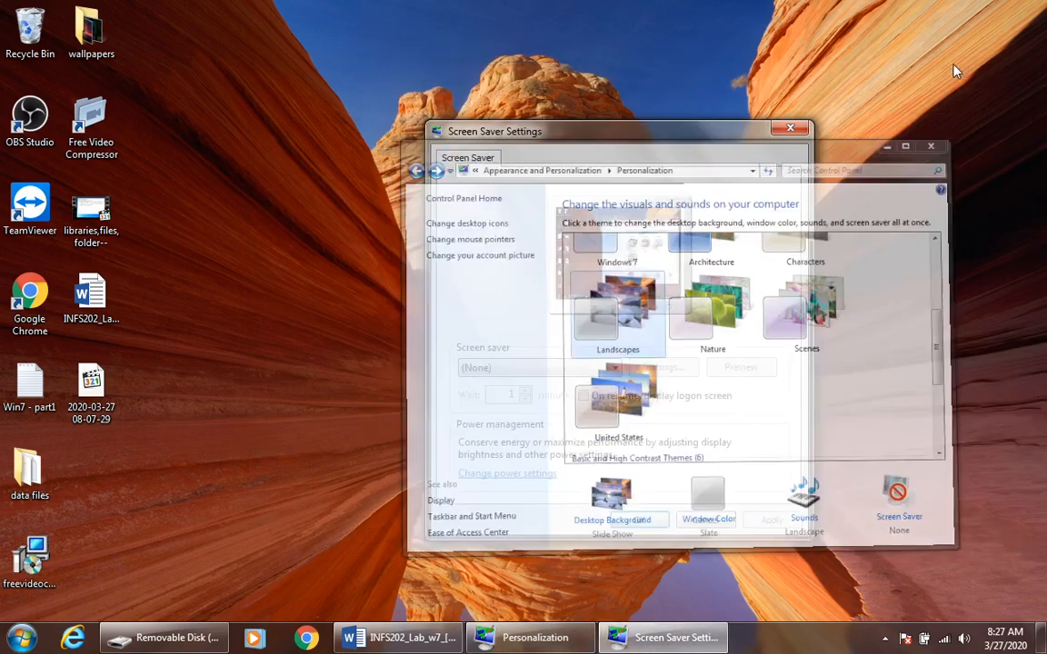
{"action": "left_click_drag", "start_coordinate": [740, 132], "coordinate": [966, 93]}
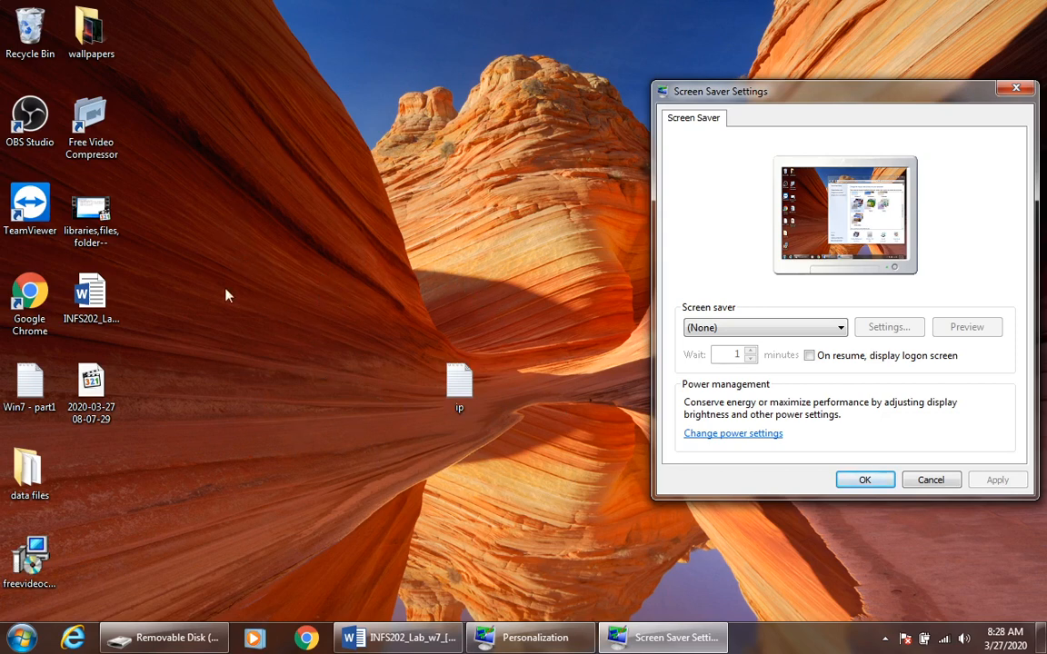
{"action": "left_click_drag", "start_coordinate": [790, 92], "coordinate": [584, 68]}
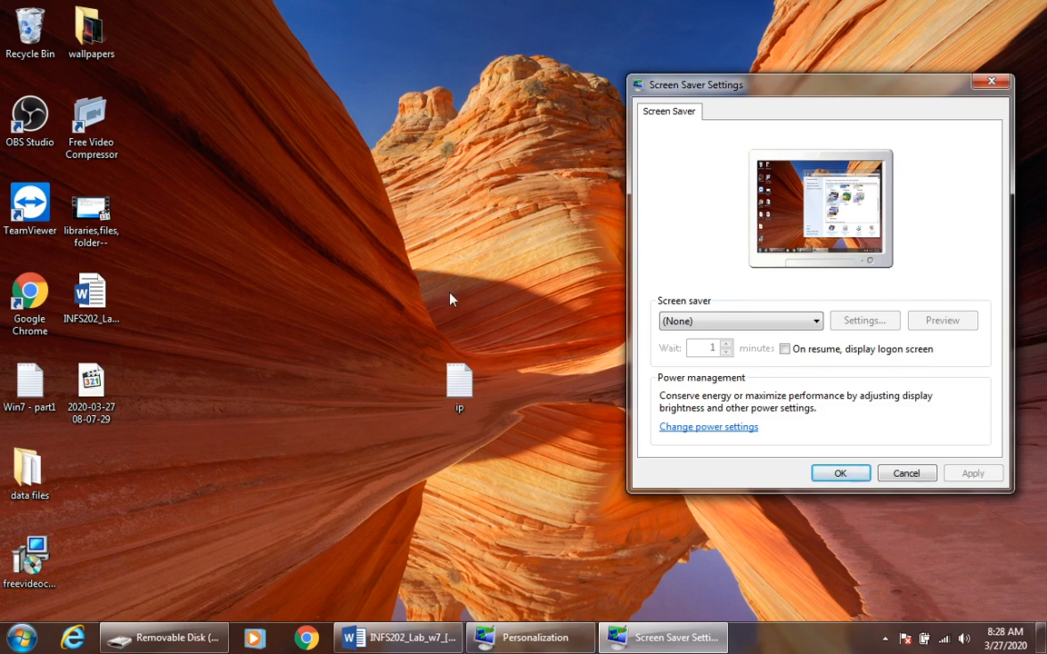
{"action": "left_click_drag", "start_coordinate": [752, 78], "coordinate": [732, 70]}
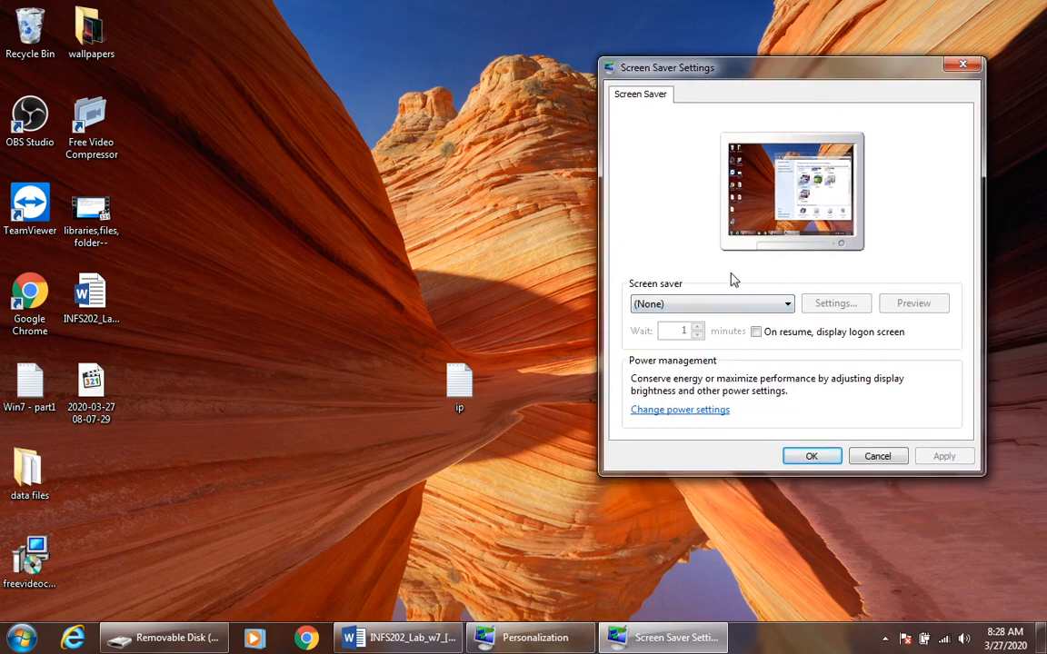
Select the 3D Text screen saver and preview it in full screen twice
{"action": "left_click", "coordinate": [765, 306]}
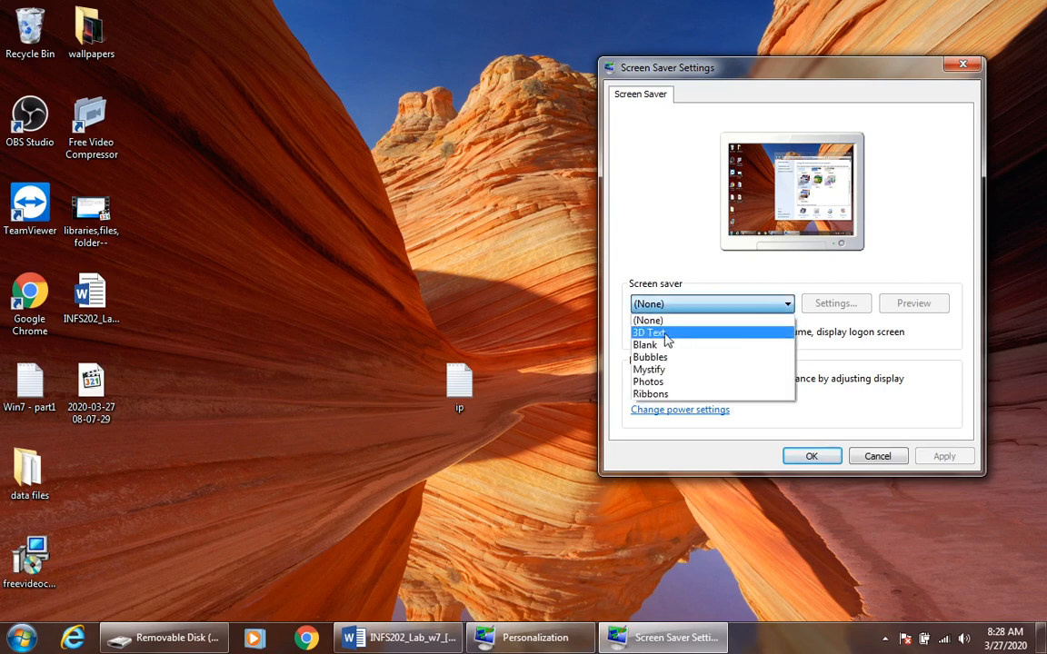
{"action": "left_click", "coordinate": [705, 300]}
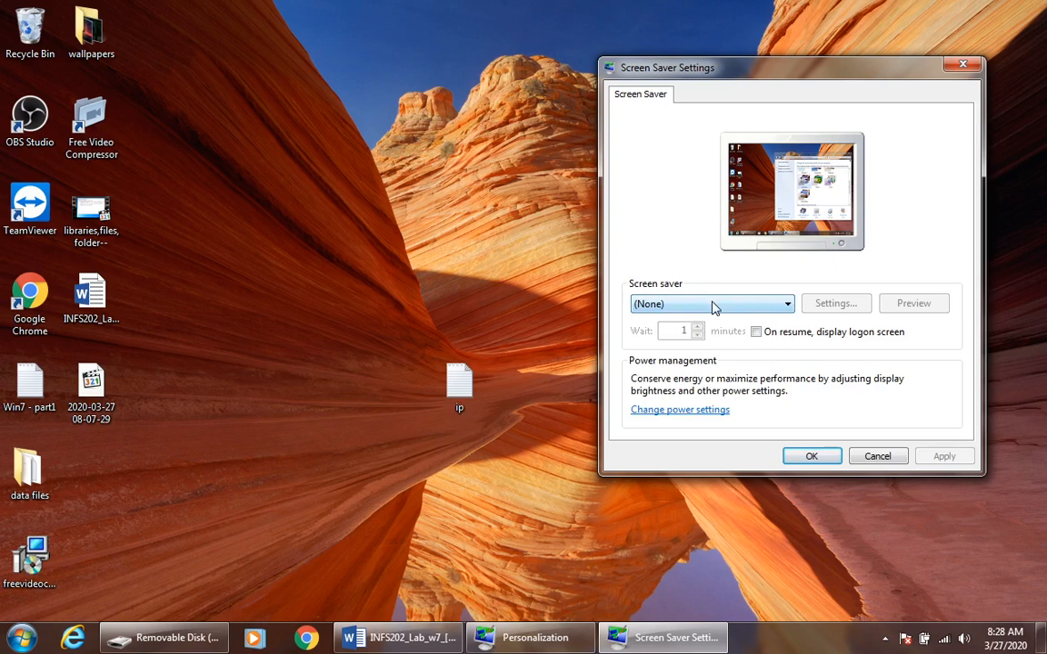
{"action": "left_click", "coordinate": [712, 307]}
{"action": "left_click", "coordinate": [674, 270]}
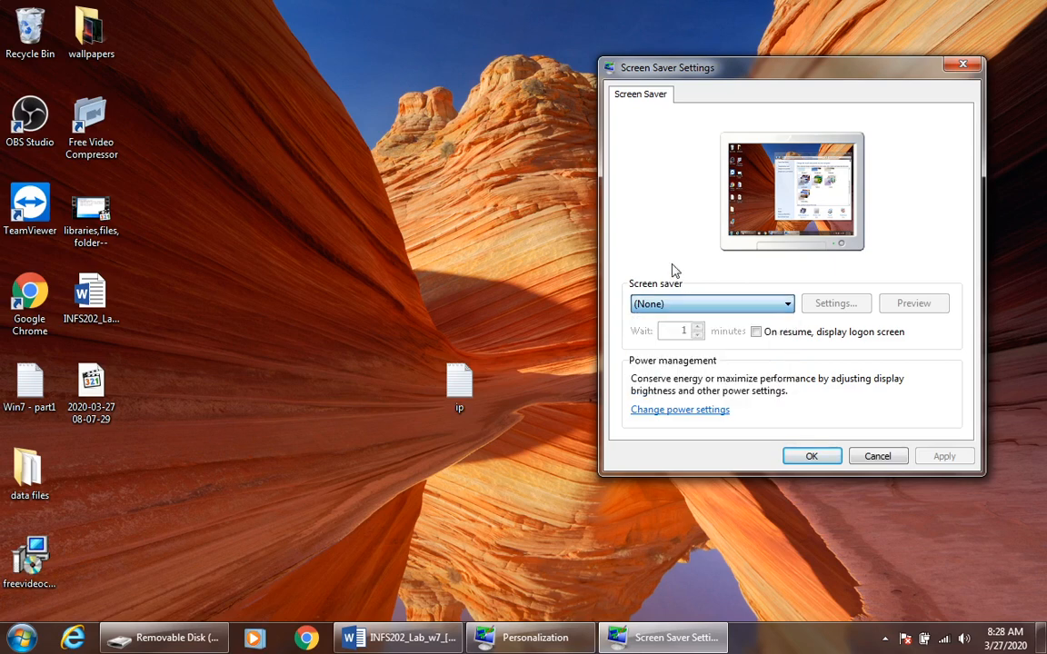
{"action": "left_click", "coordinate": [722, 312]}
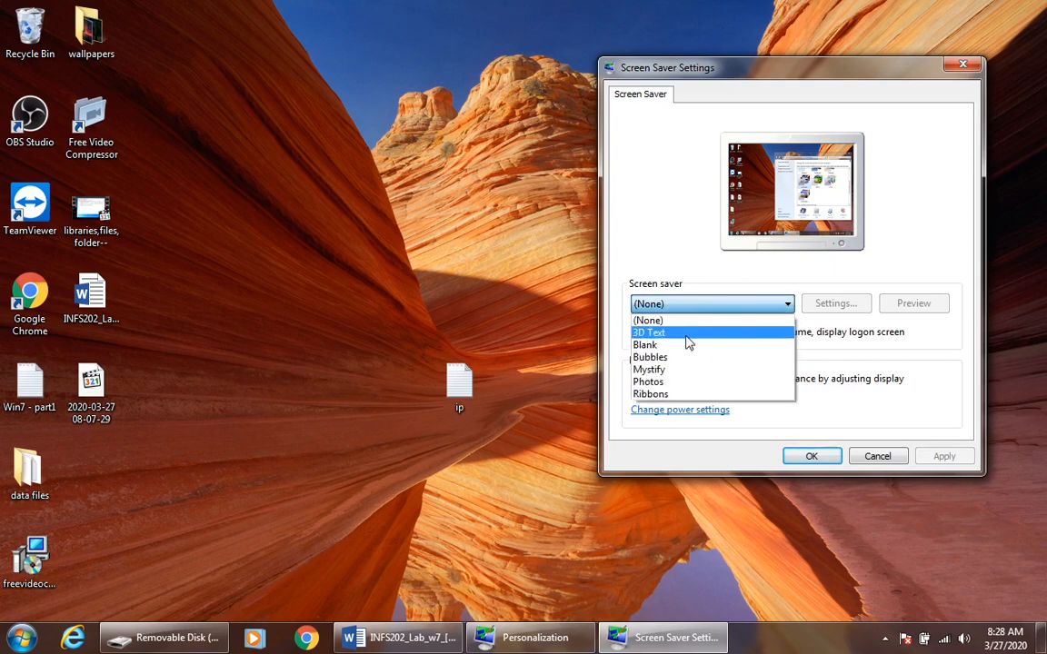
{"action": "left_click", "coordinate": [688, 337]}
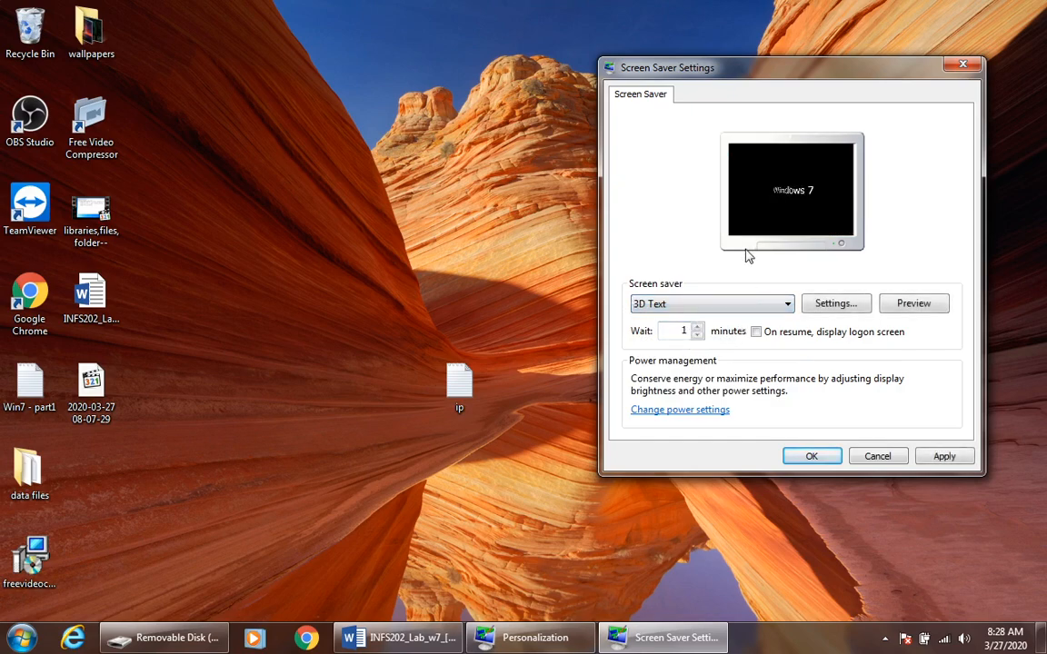
{"action": "left_click", "coordinate": [919, 307]}
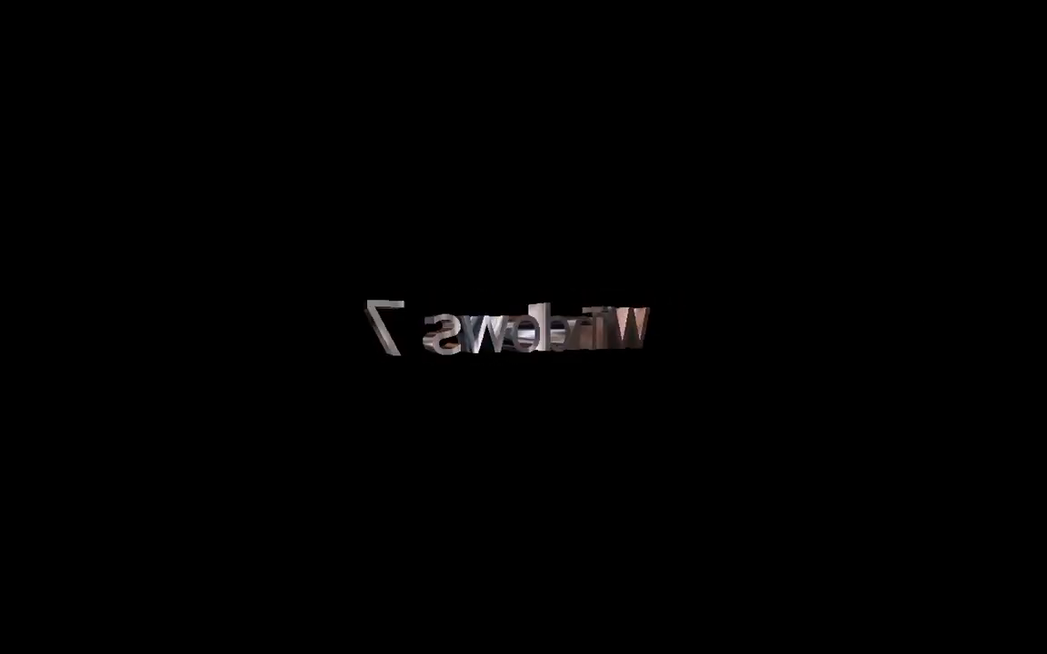
{"action": "mouse_move", "coordinate": [859, 215]}
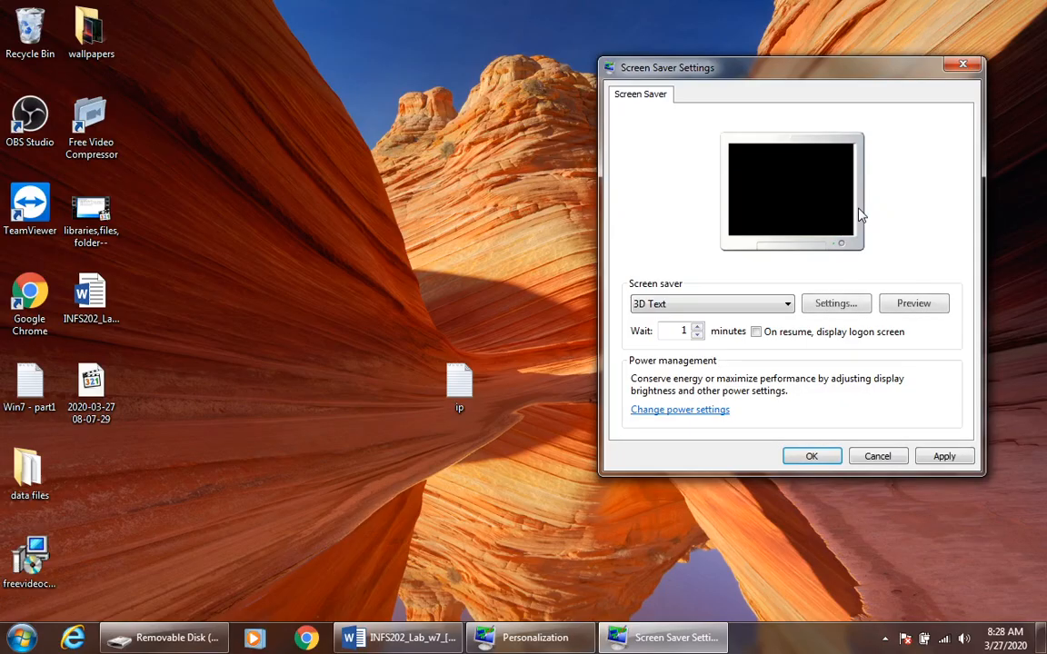
{"action": "left_click", "coordinate": [907, 306]}
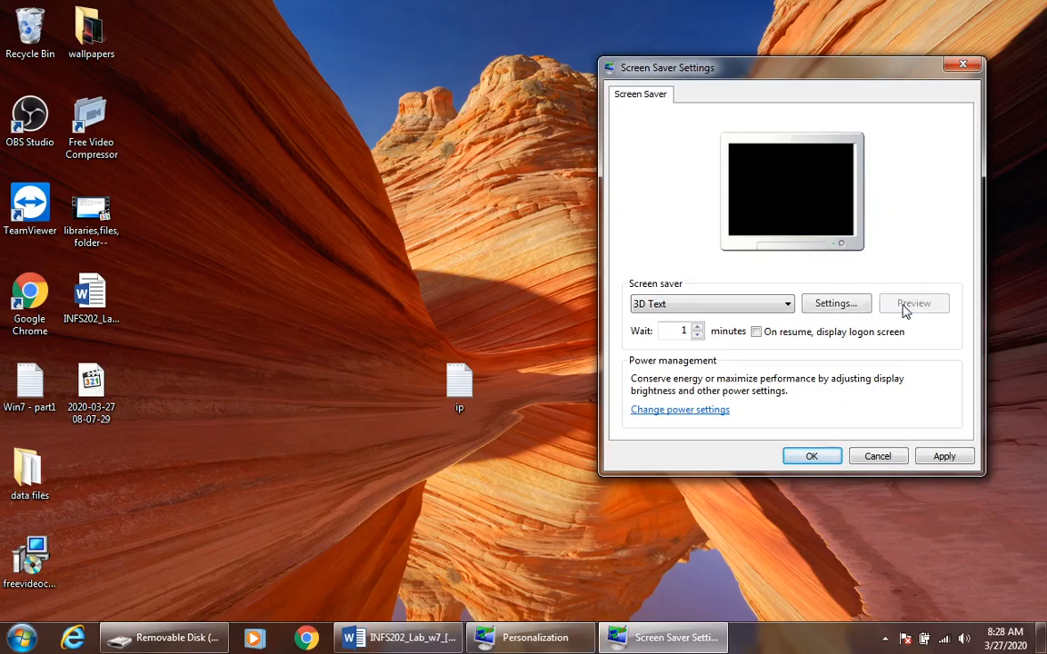
{"action": "mouse_move", "coordinate": [846, 281]}
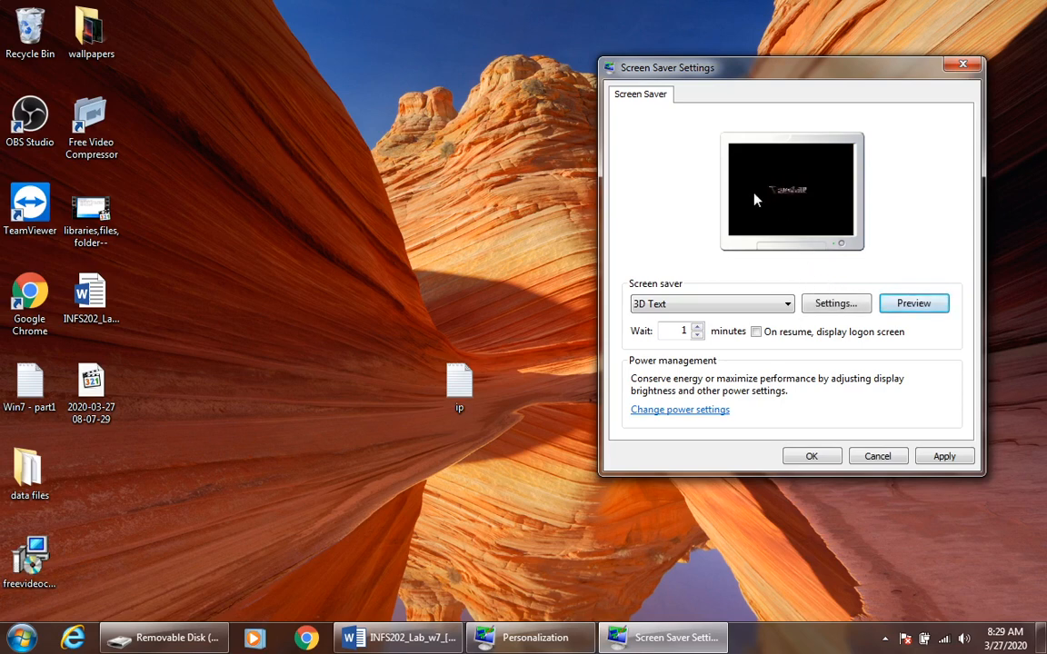
Select the Bubbles screen saver, preview it in full screen, apply it, and close the screen saver settings
{"action": "left_click", "coordinate": [777, 305]}
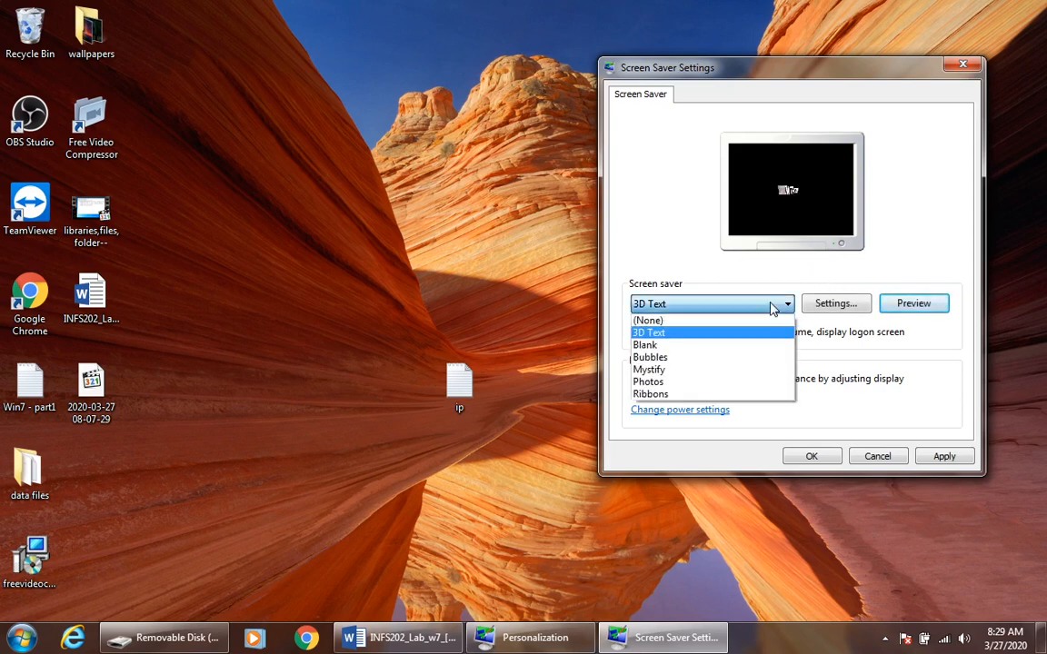
{"action": "left_click", "coordinate": [688, 359]}
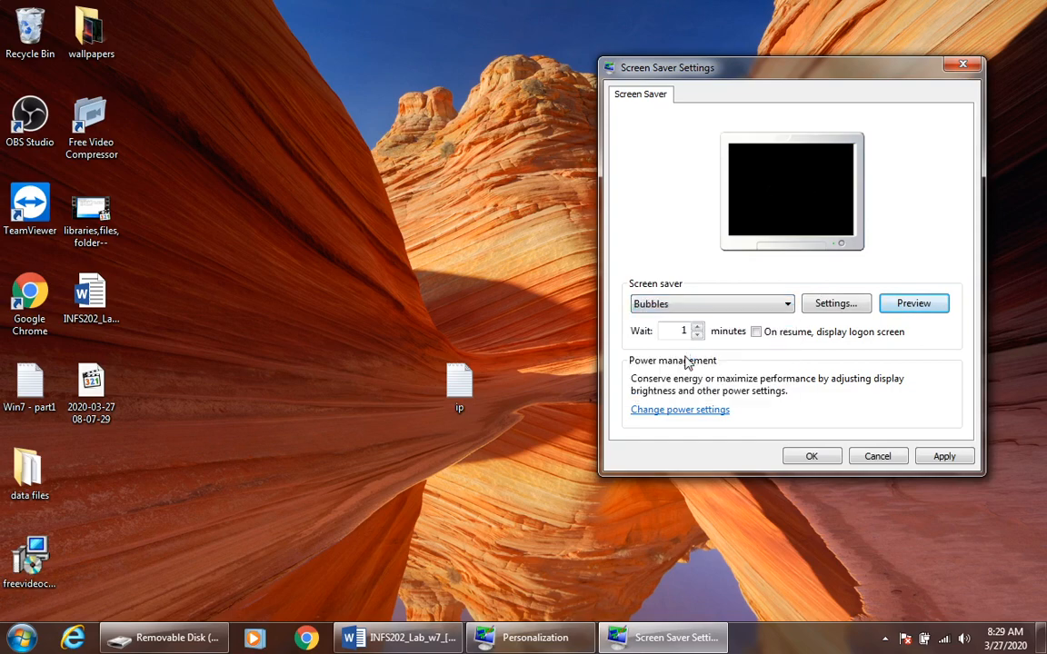
{"action": "left_click", "coordinate": [922, 302]}
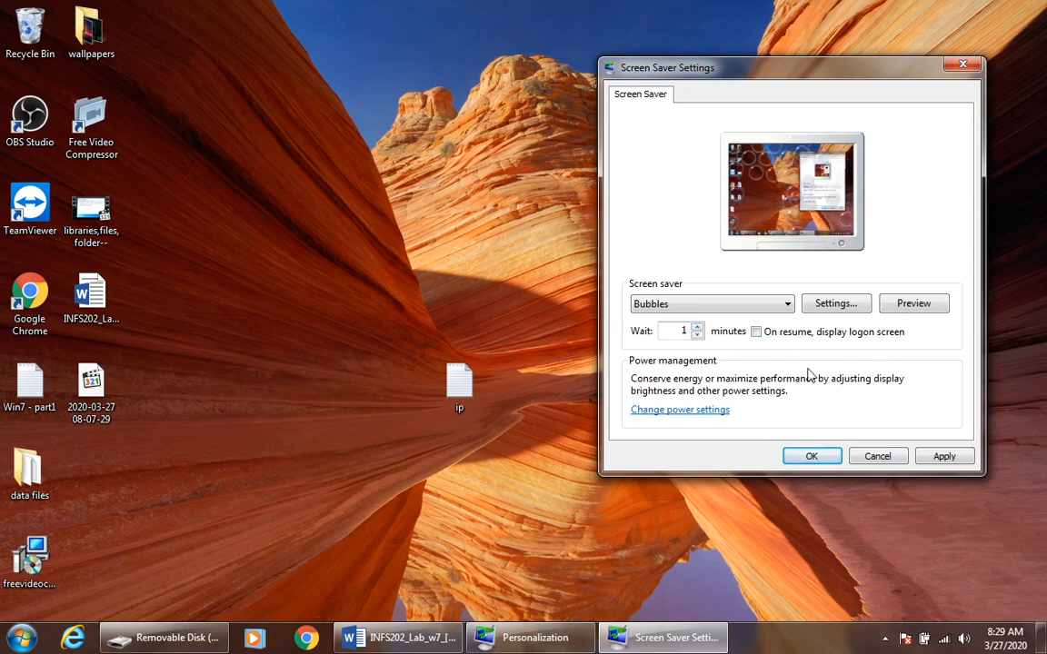
{"action": "left_click", "coordinate": [936, 456]}
{"action": "left_click", "coordinate": [813, 456]}
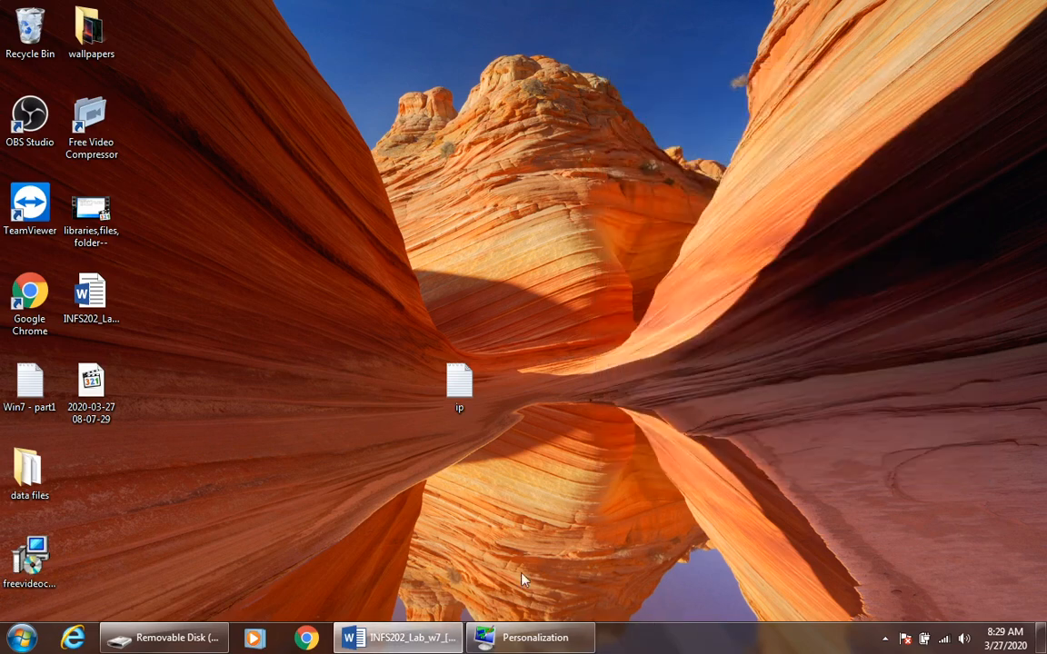
Restore Personalization, go back to Appearance and Personalization, and check the lab task list in the Word document before returning to Control Panel
{"action": "left_click", "coordinate": [533, 636]}
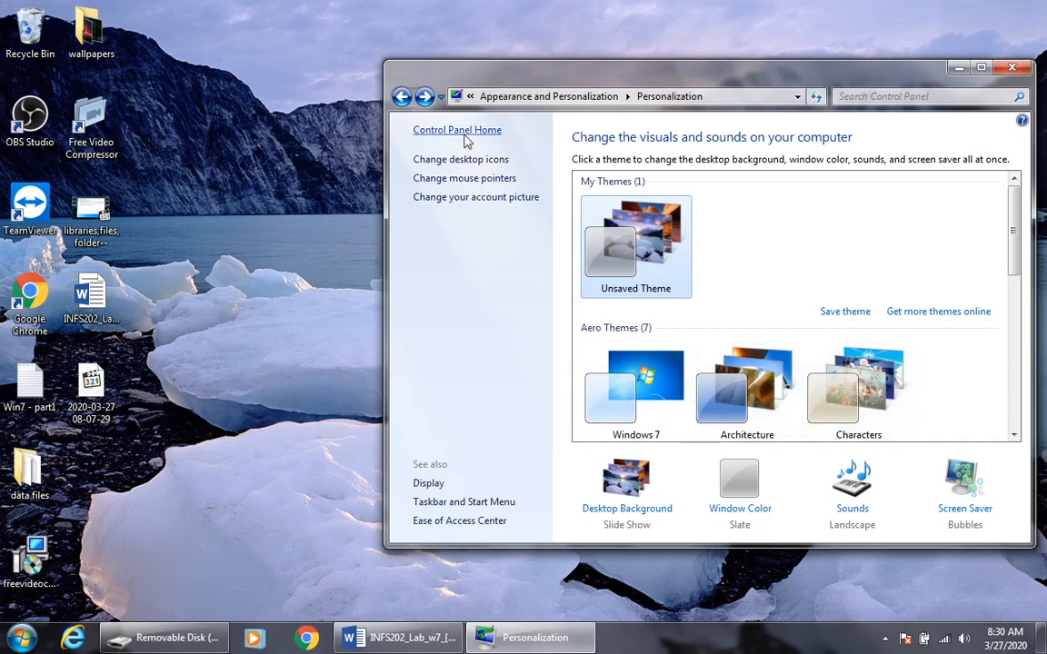
{"action": "left_click", "coordinate": [402, 96]}
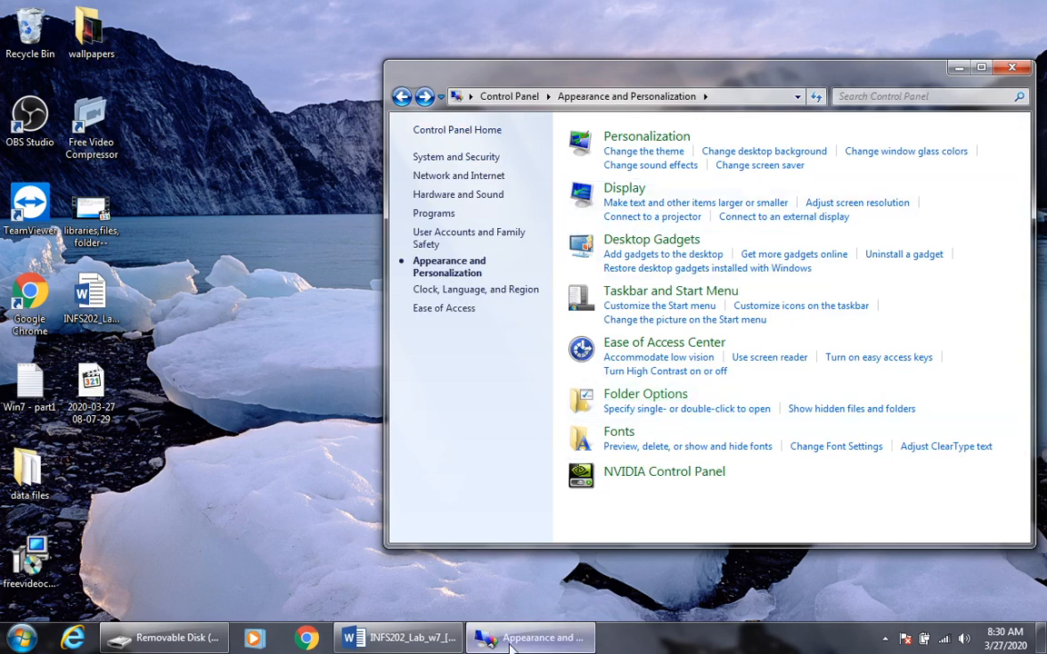
{"action": "left_click", "coordinate": [457, 641]}
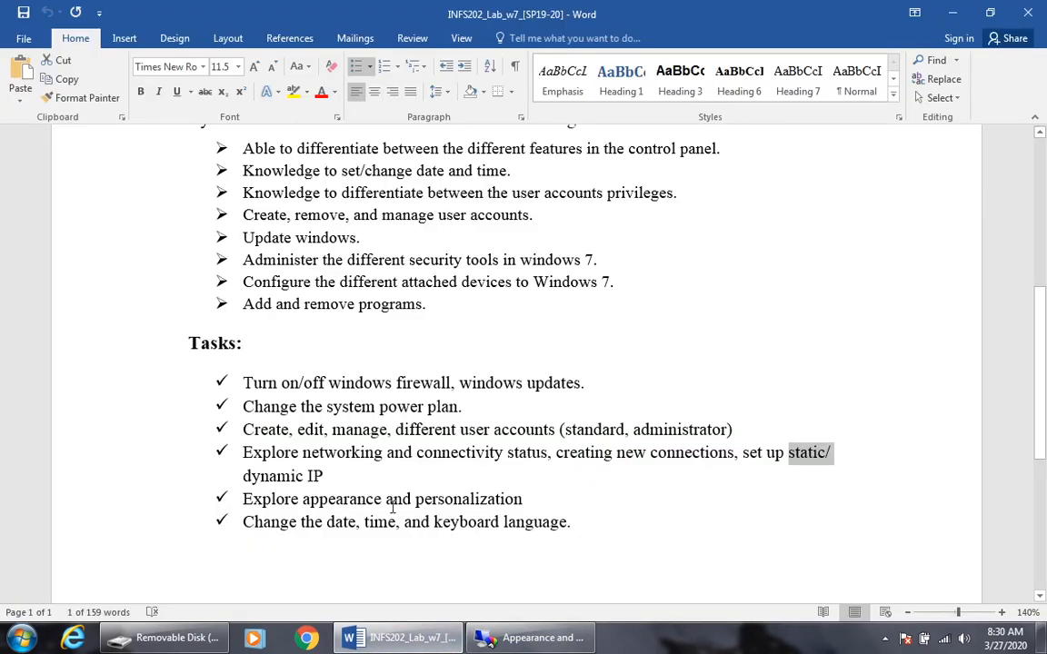
{"action": "left_click", "coordinate": [532, 638]}
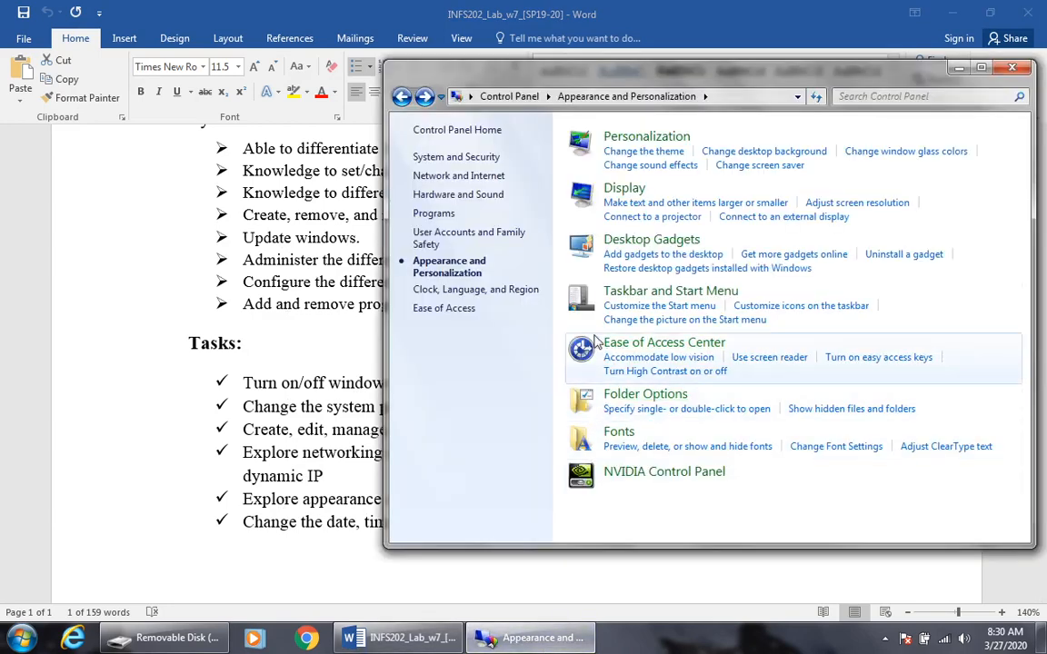
Open Display, try the Medium - 125% text size, restore Smaller - 100% (default), and return to Appearance and Personalization
{"action": "left_click", "coordinate": [624, 188]}
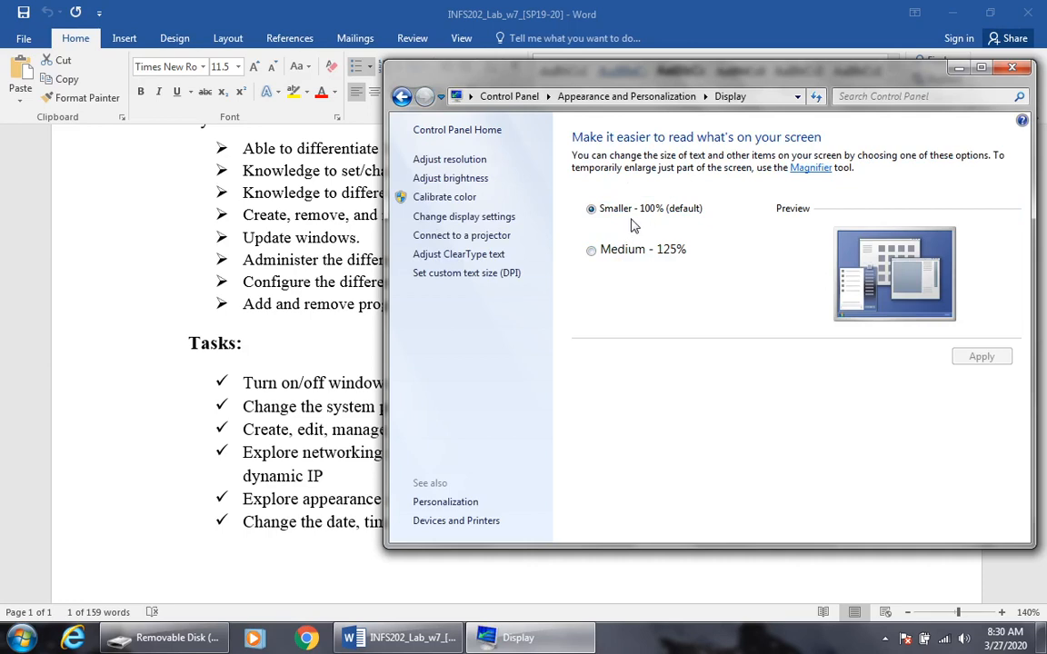
{"action": "left_click", "coordinate": [591, 250]}
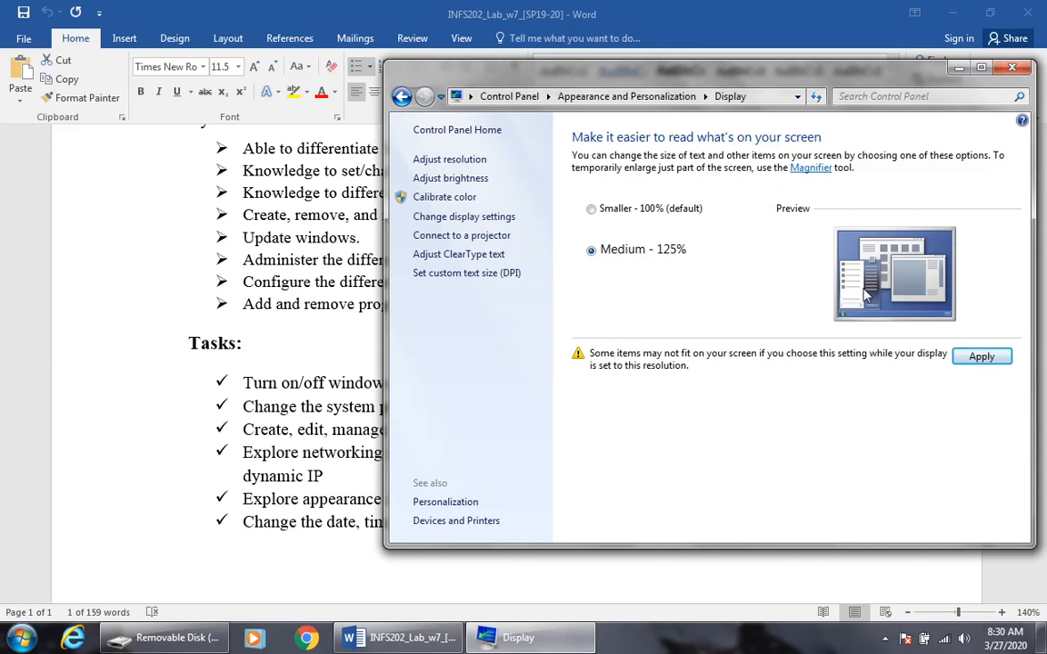
{"action": "left_click", "coordinate": [605, 211]}
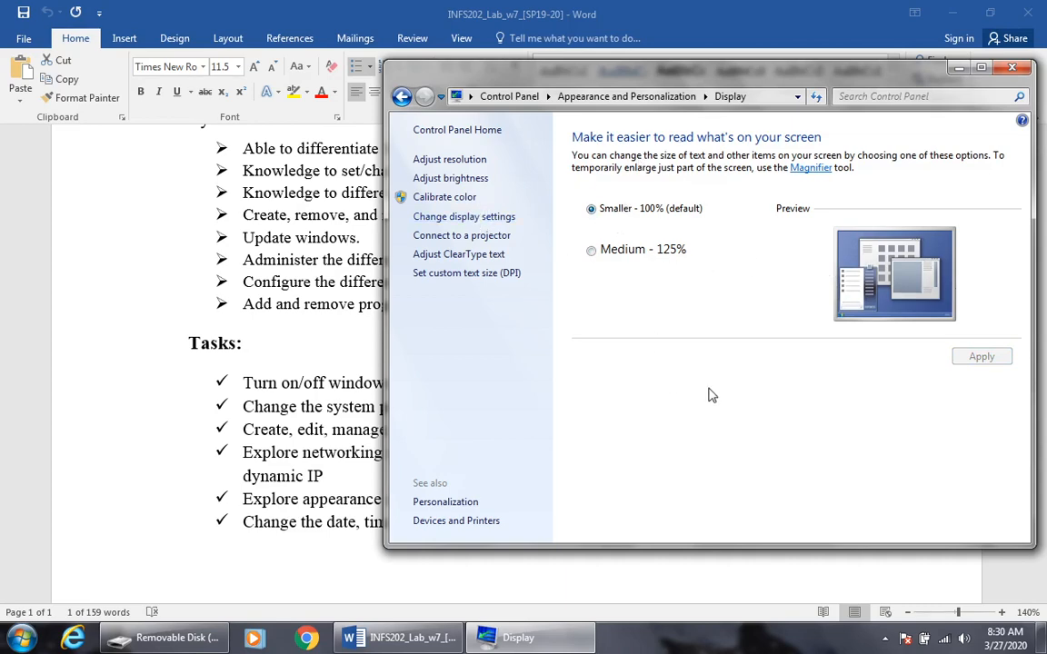
{"action": "left_click", "coordinate": [626, 97]}
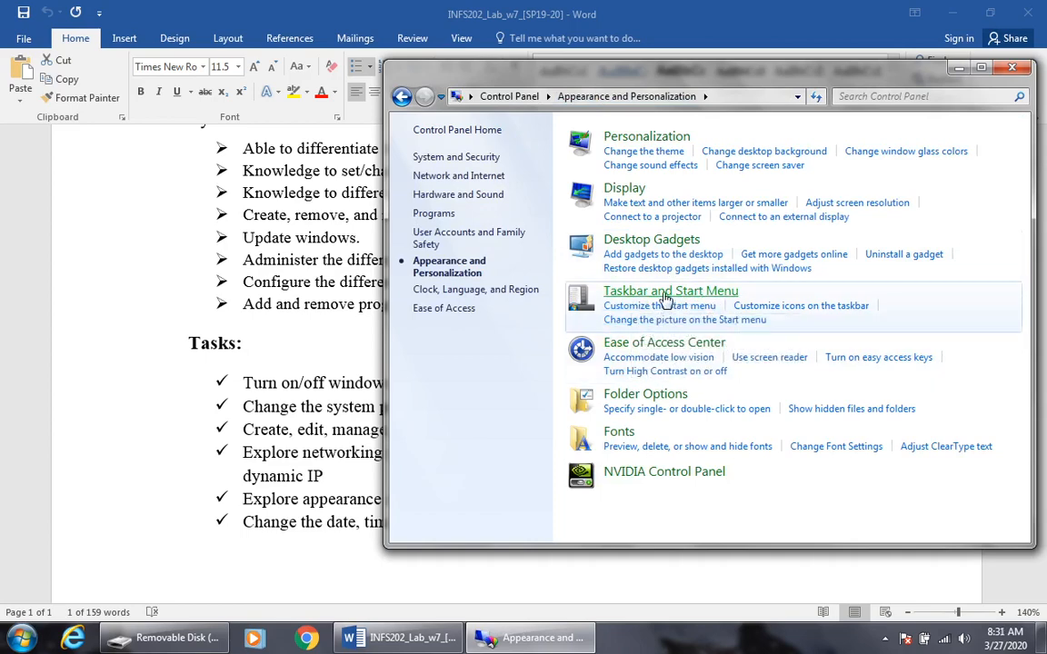
Open the Taskbar and Start Menu properties from Control Panel, cancel them, and reopen them from the taskbar itself
{"action": "left_click", "coordinate": [668, 294]}
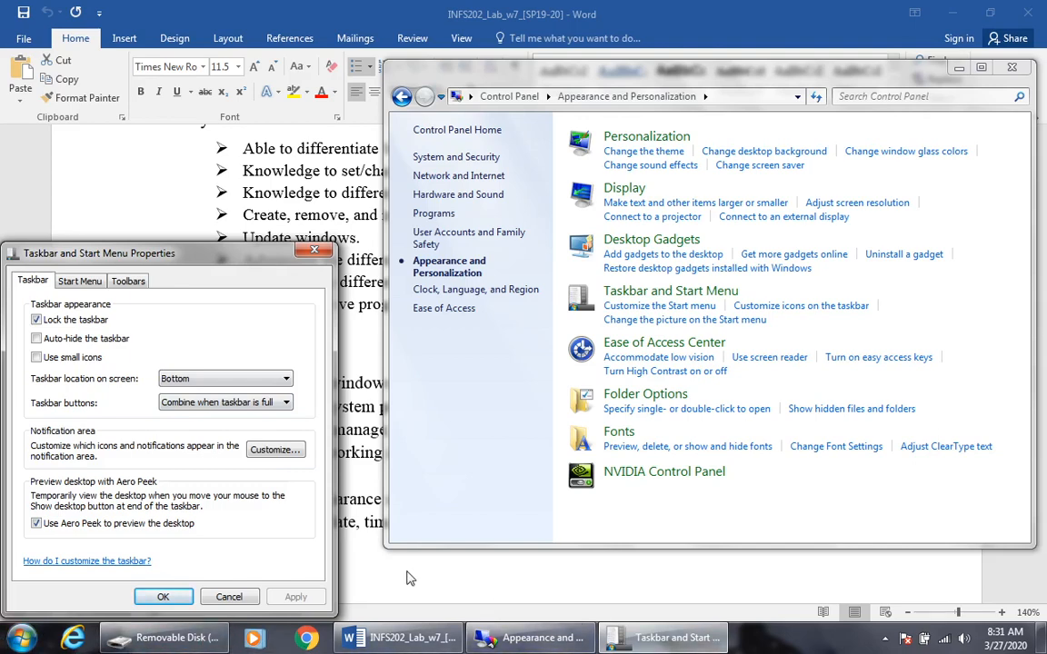
{"action": "left_click", "coordinate": [228, 596]}
{"action": "right_click", "coordinate": [785, 638]}
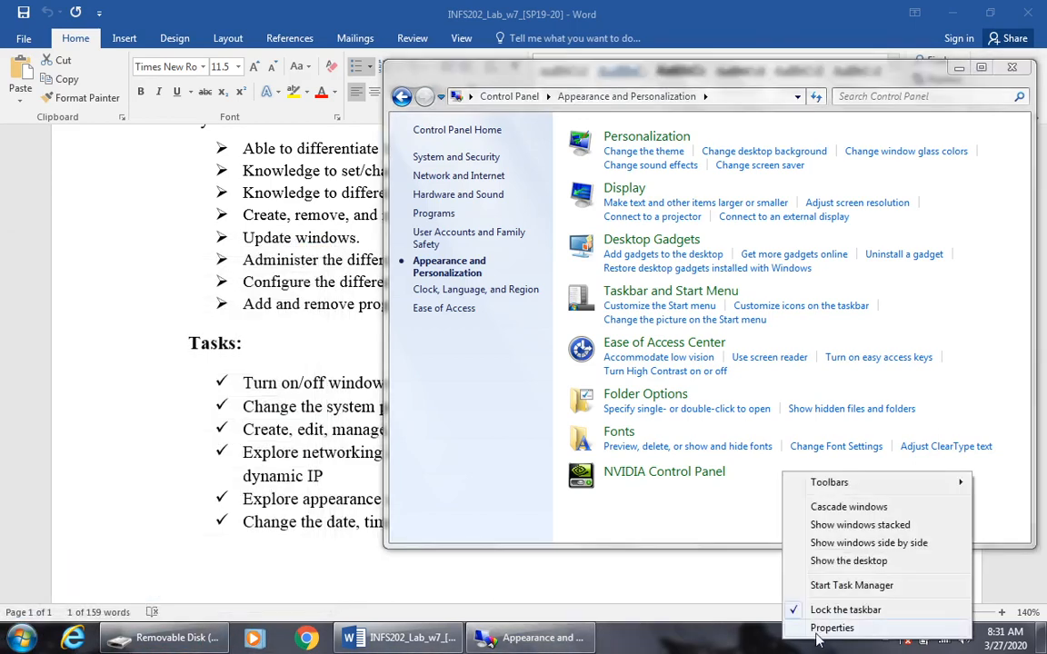
{"action": "left_click", "coordinate": [828, 628]}
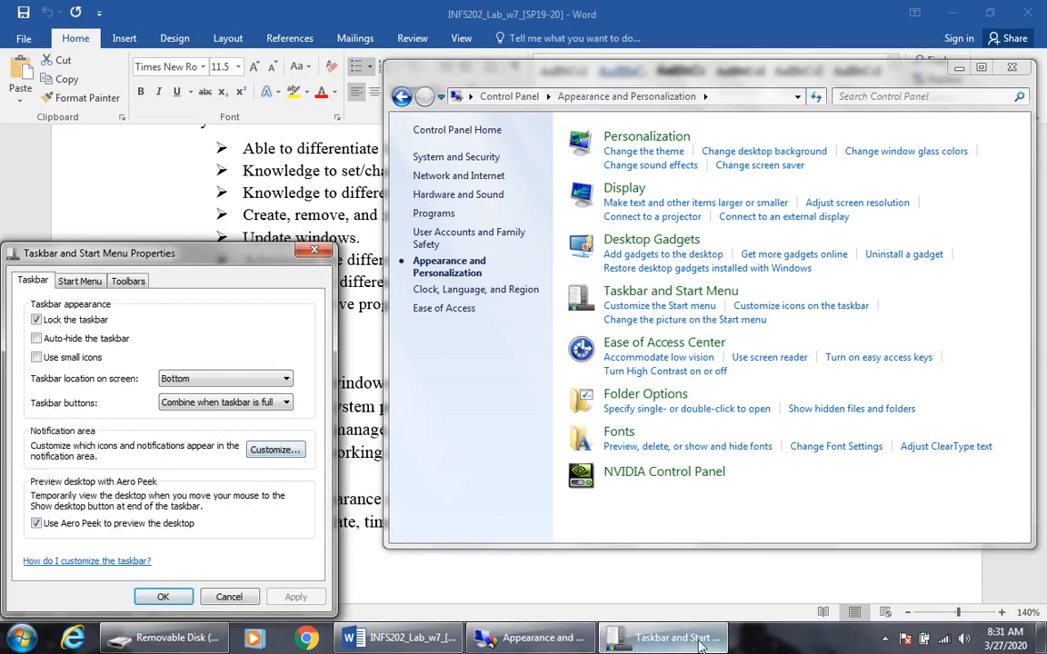
Reopen Appearance and Personalization from Control Panel home and move the Taskbar and Start Menu Properties dialog partly over that window
{"action": "left_click", "coordinate": [513, 99]}
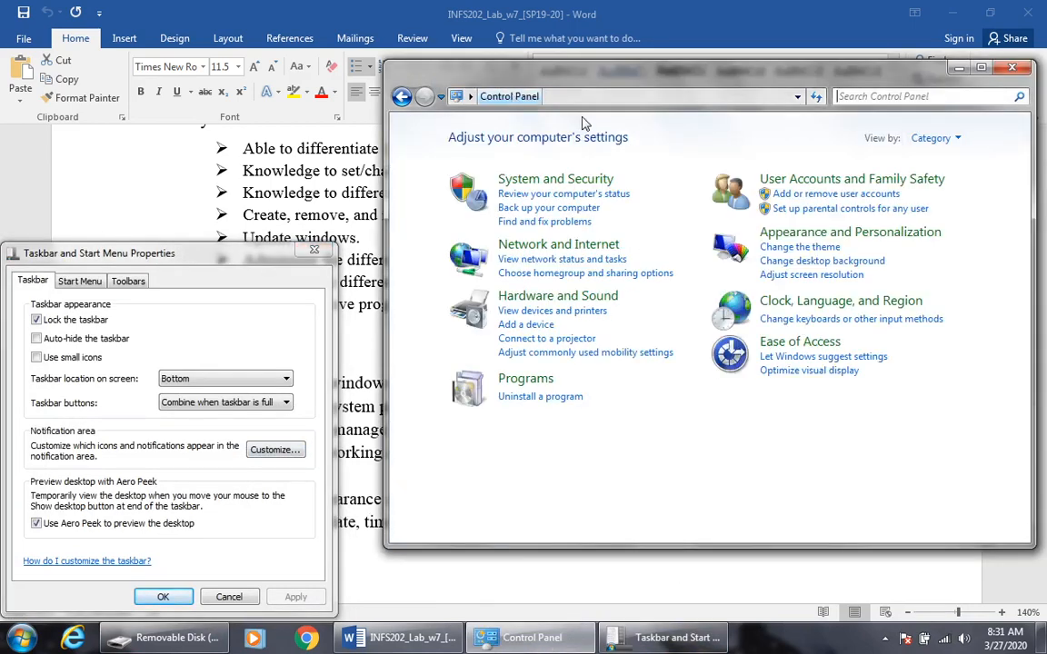
{"action": "left_click", "coordinate": [803, 236]}
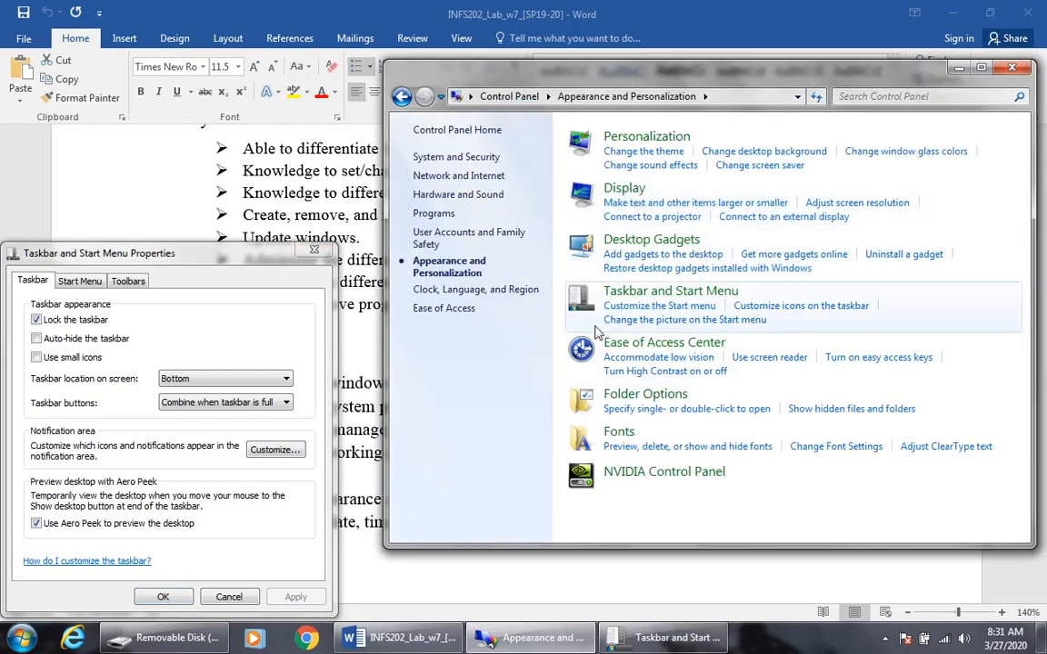
{"action": "left_click_drag", "start_coordinate": [146, 260], "coordinate": [329, 206]}
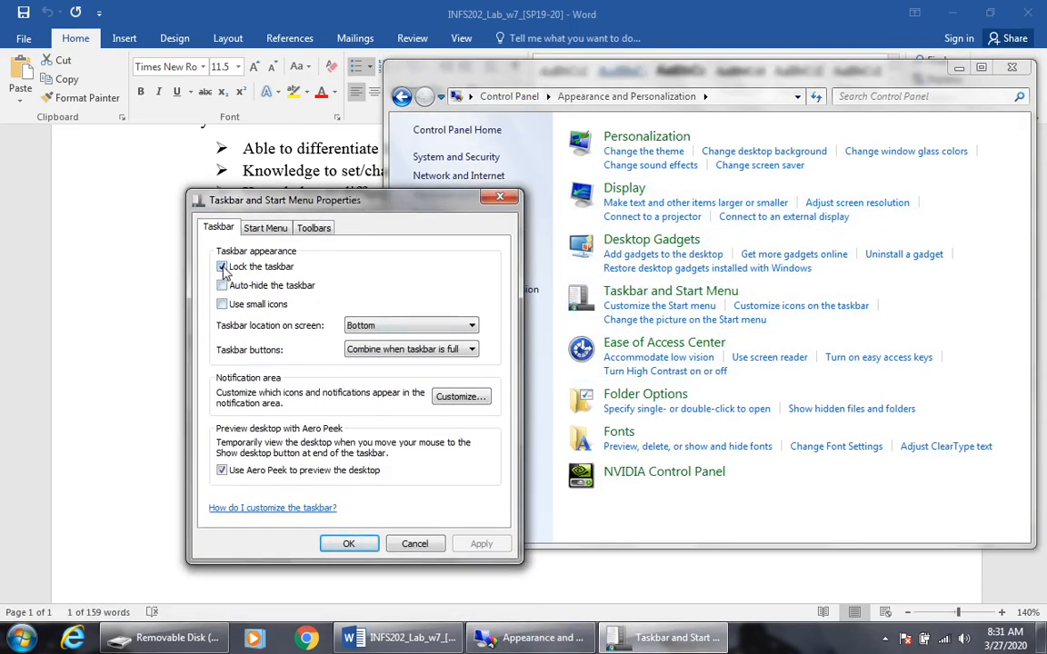
Unlock the taskbar and apply, make it one row taller, restore its height, and select Lock the taskbar again
{"action": "left_click", "coordinate": [222, 267]}
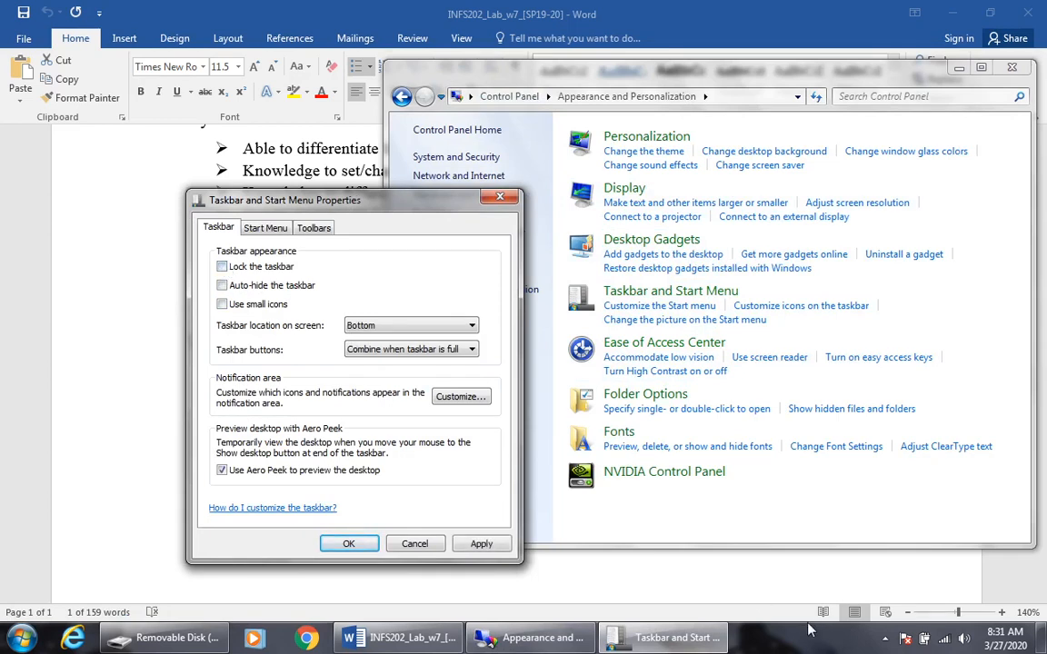
{"action": "left_click", "coordinate": [481, 543]}
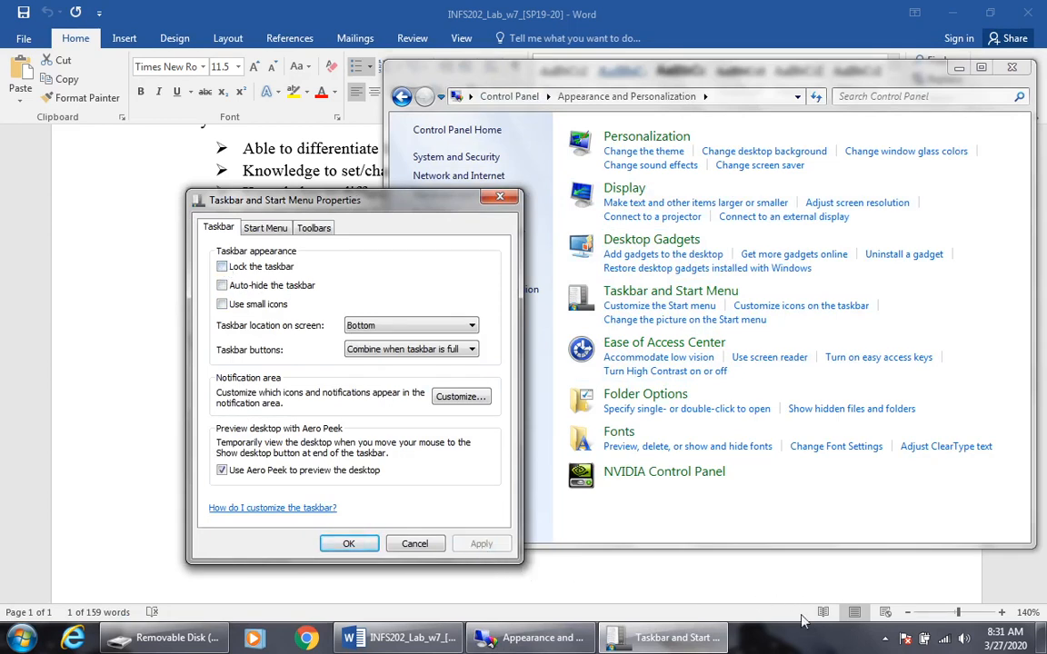
{"action": "left_click_drag", "start_coordinate": [795, 626], "coordinate": [636, 589]}
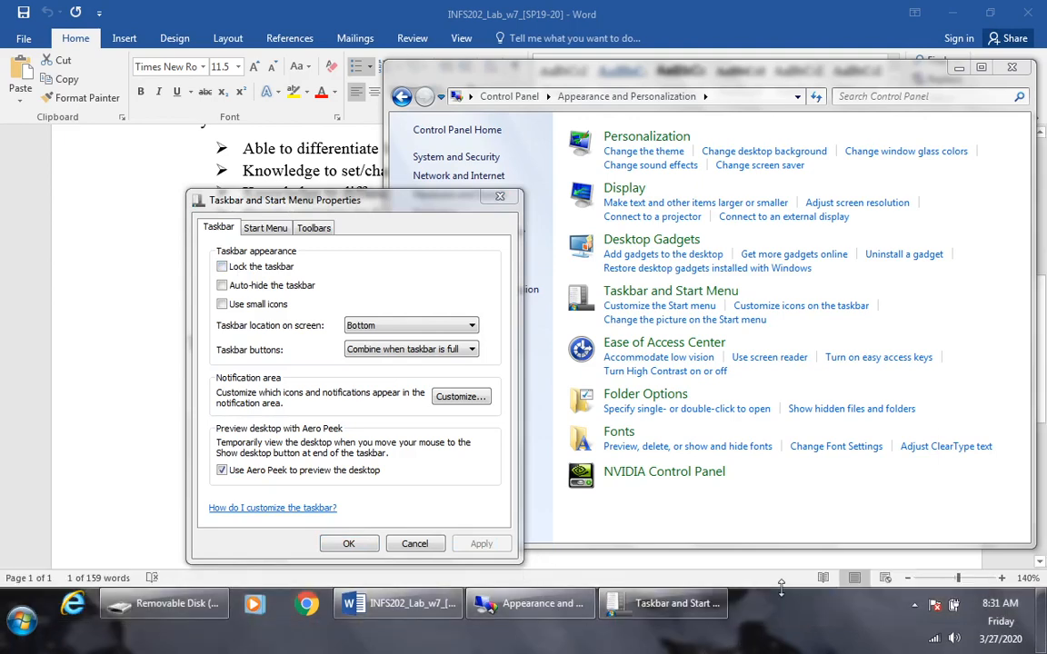
{"action": "left_click_drag", "start_coordinate": [780, 589], "coordinate": [780, 627]}
{"action": "left_click", "coordinate": [222, 267]}
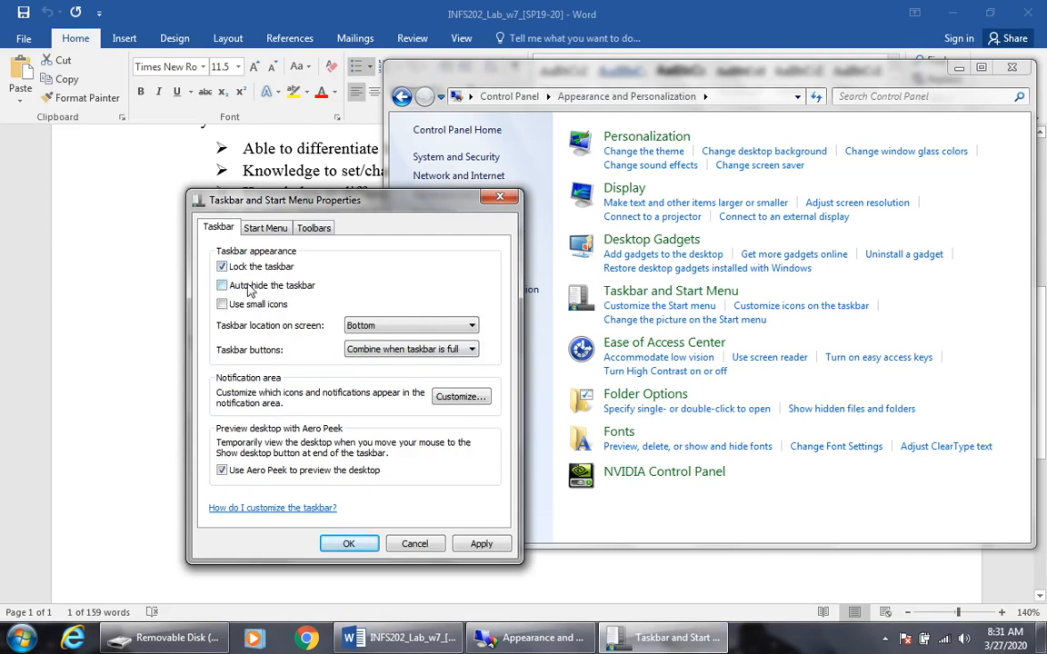
Try auto-hiding the taskbar, apply it, and turn auto-hide off again
{"action": "left_click", "coordinate": [250, 289]}
{"action": "left_click", "coordinate": [482, 543]}
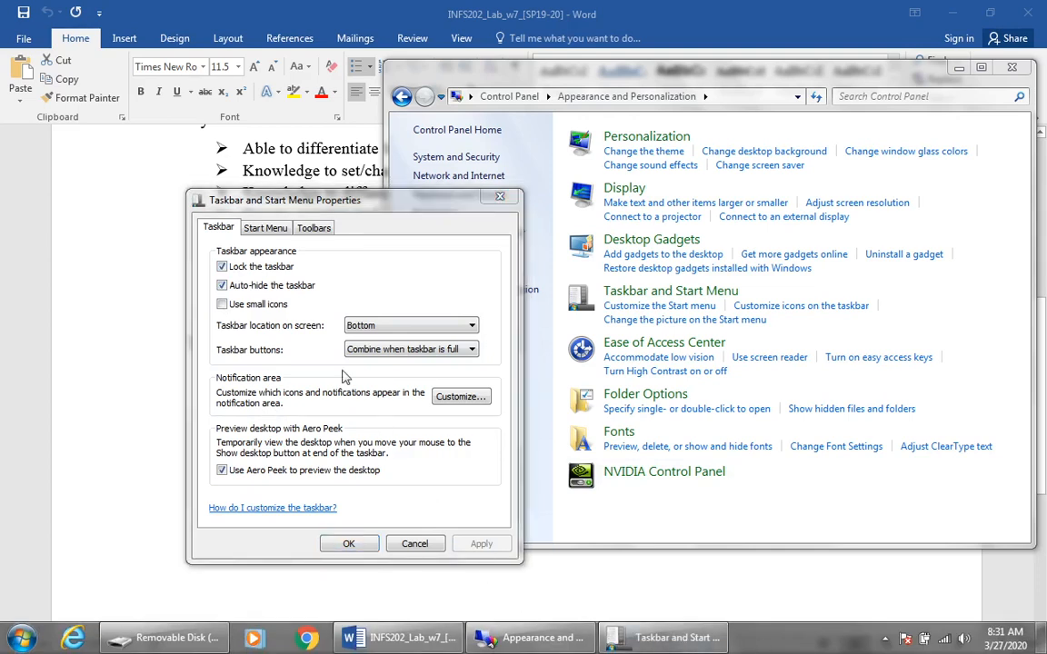
{"action": "left_click", "coordinate": [224, 286]}
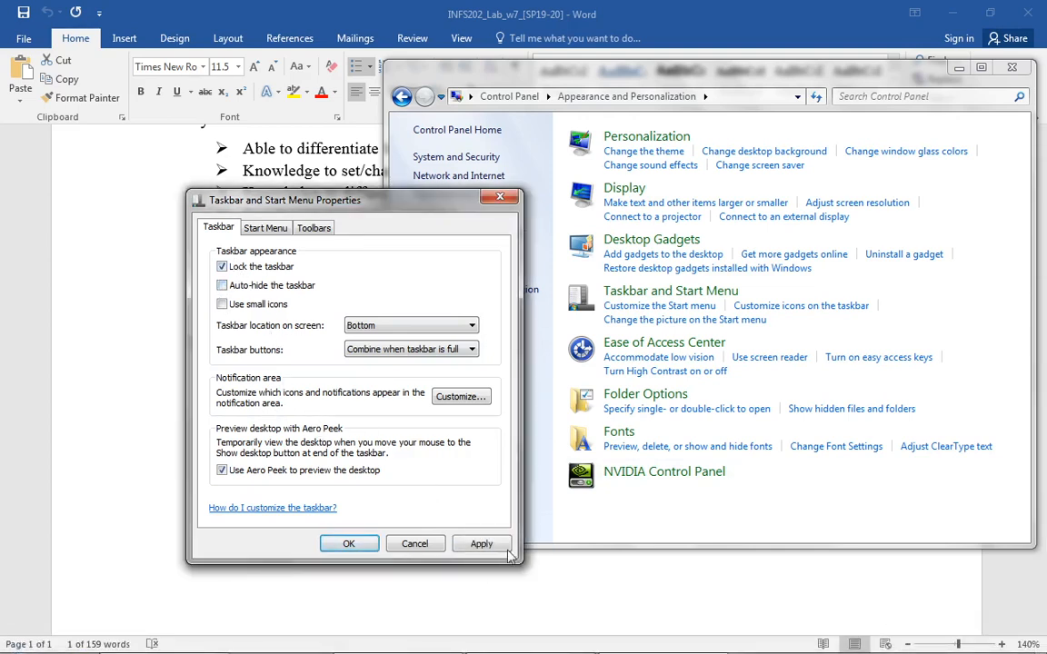
{"action": "left_click", "coordinate": [481, 543]}
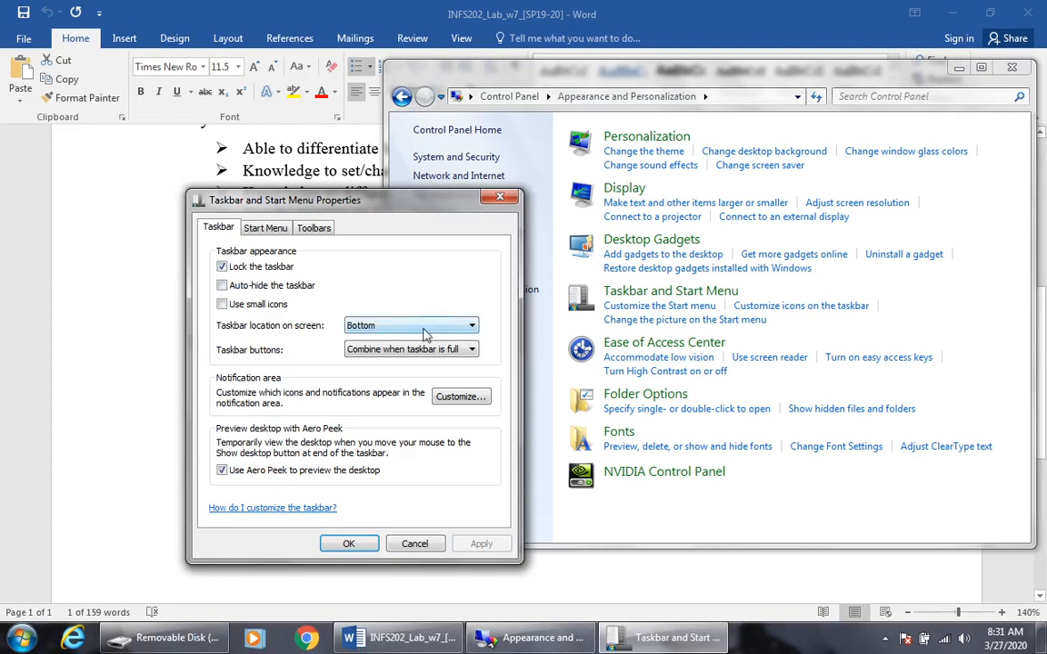
View the taskbar location choices, and apply Always combine, hide labels as the taskbar buttons setting after trying Never combine
{"action": "left_click", "coordinate": [420, 329]}
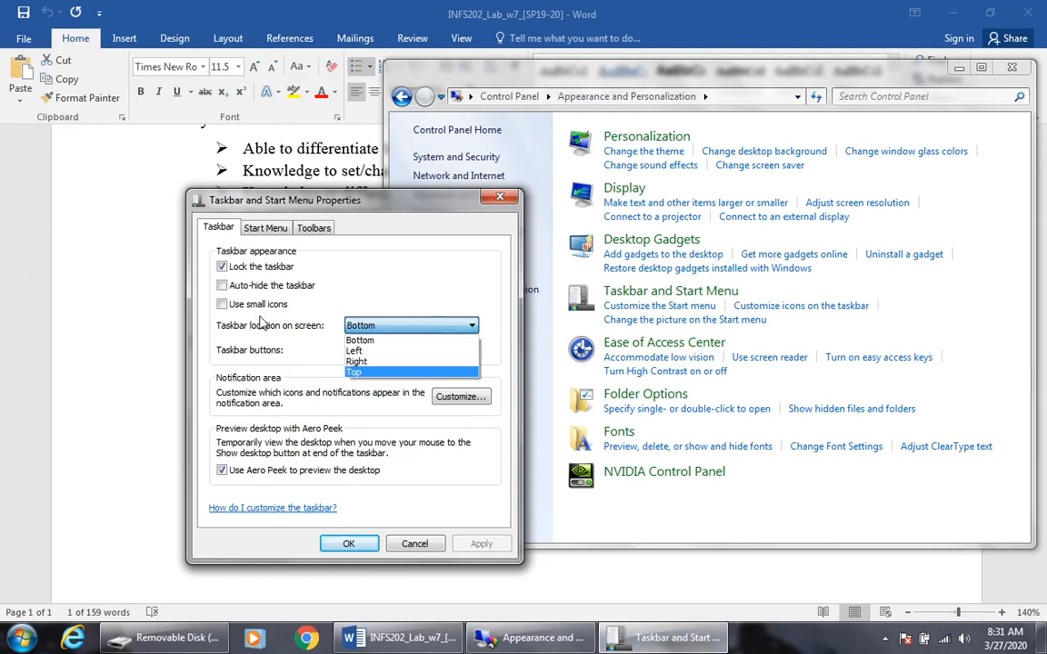
{"action": "left_click", "coordinate": [219, 356]}
{"action": "left_click", "coordinate": [427, 349]}
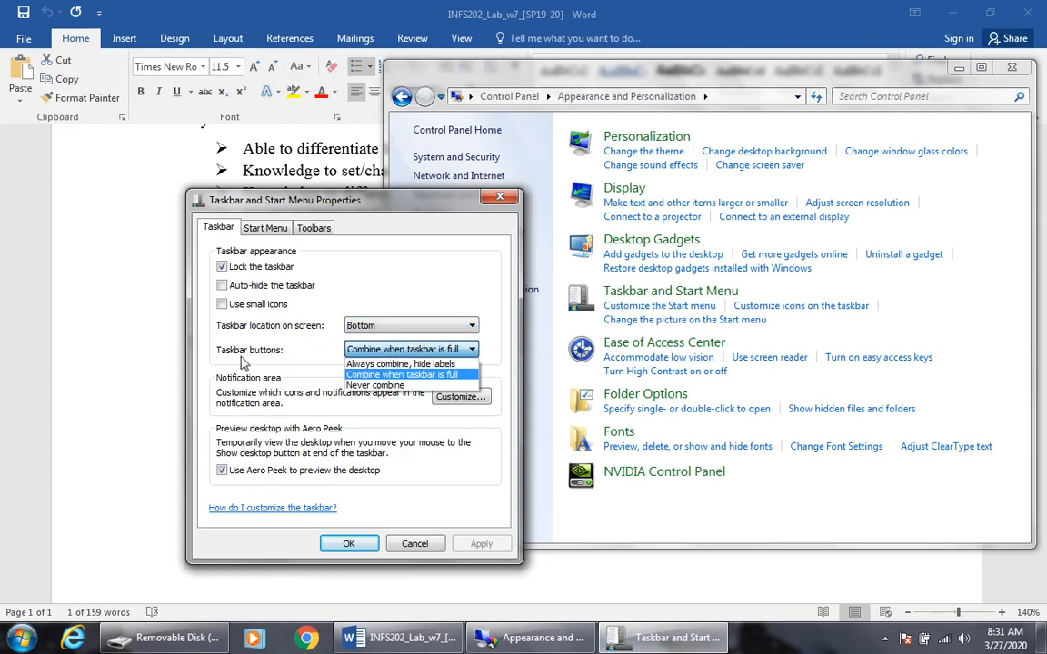
{"action": "left_click", "coordinate": [404, 385]}
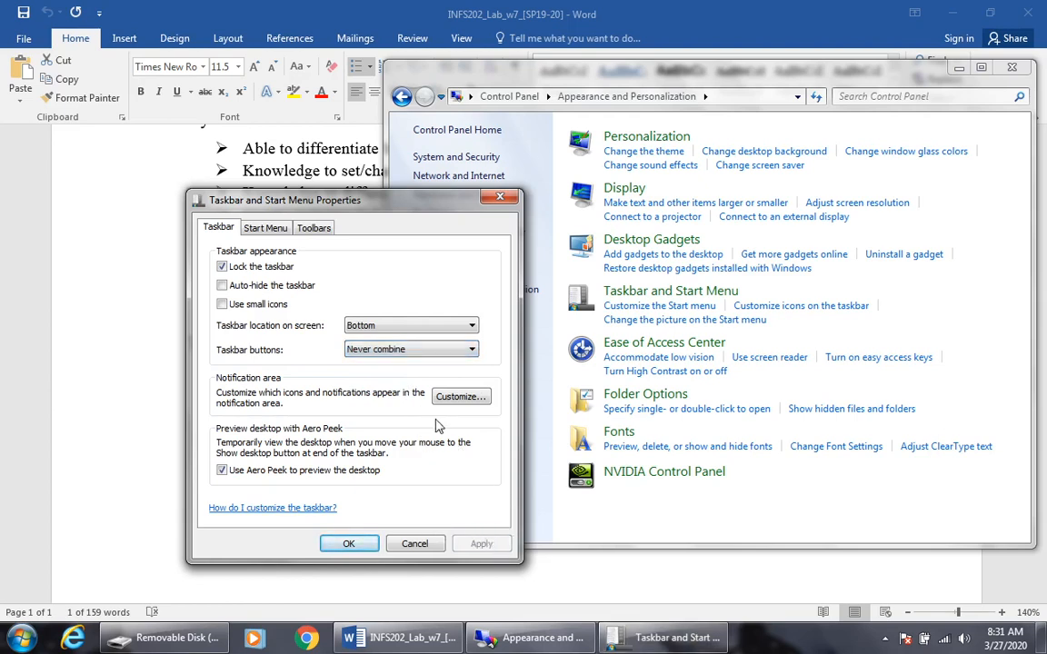
{"action": "left_click", "coordinate": [468, 349]}
{"action": "left_click", "coordinate": [390, 365]}
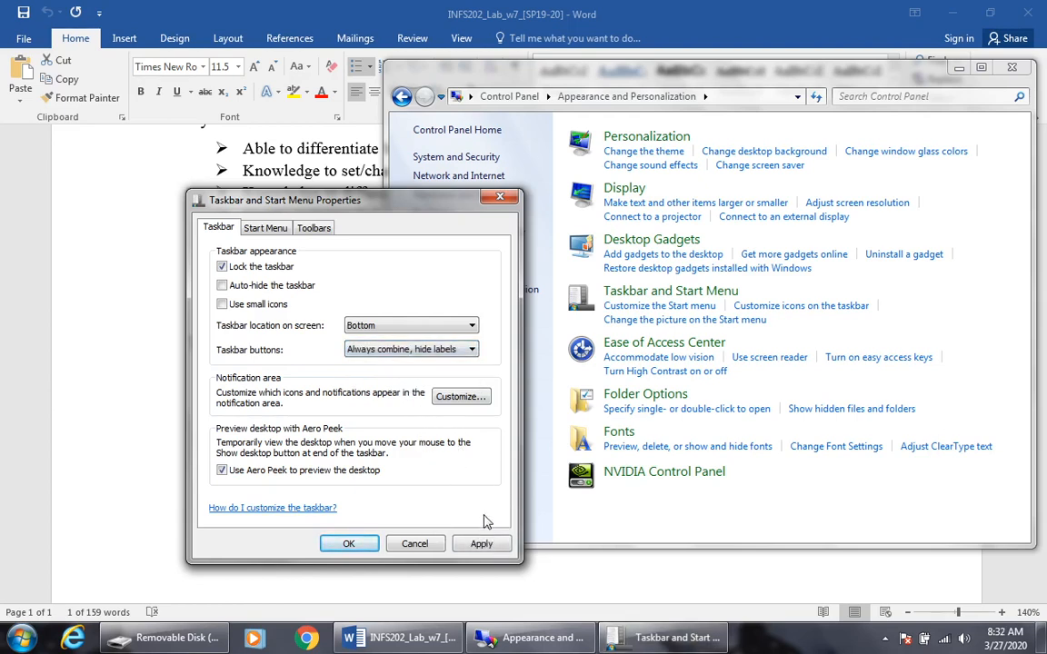
{"action": "left_click", "coordinate": [481, 543]}
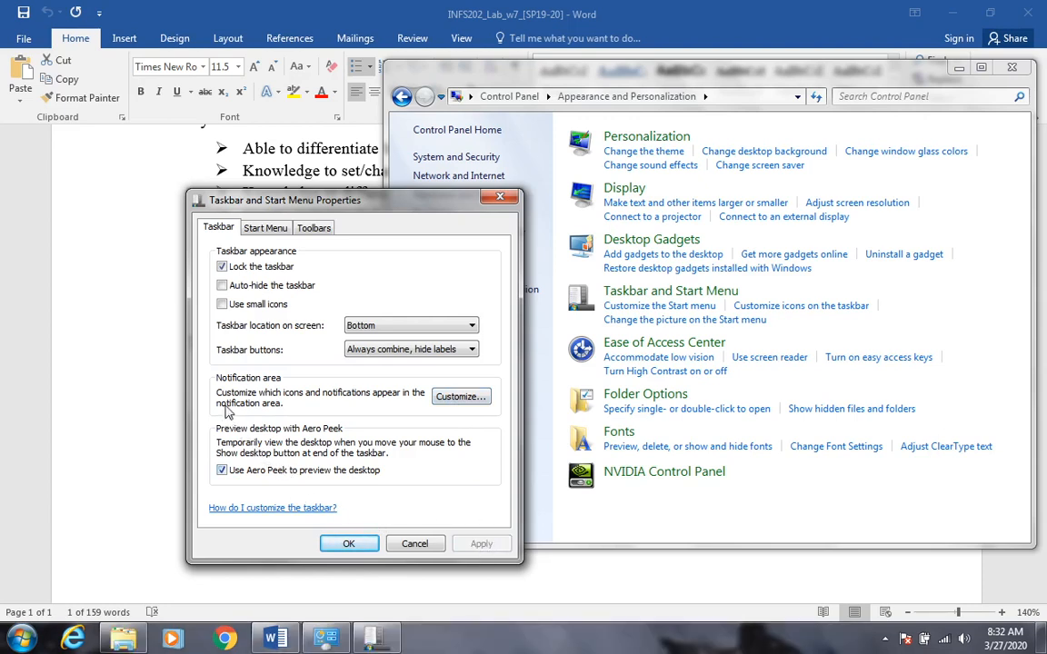
Set the taskbar buttons to Combine when taskbar is full and apply the change
{"action": "left_click", "coordinate": [409, 349]}
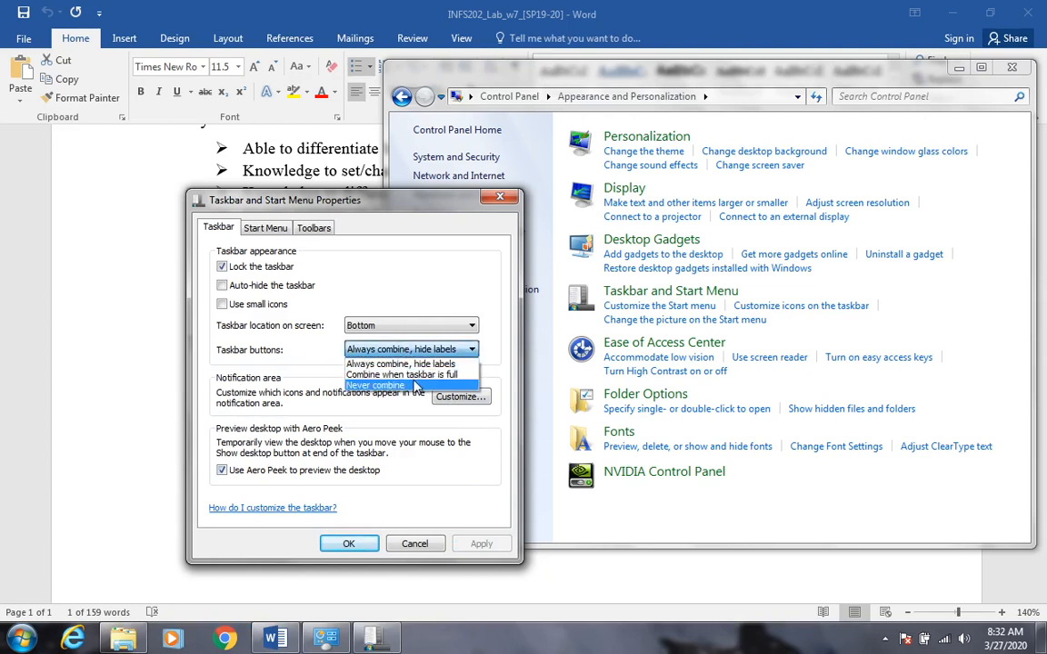
{"action": "left_click", "coordinate": [404, 375]}
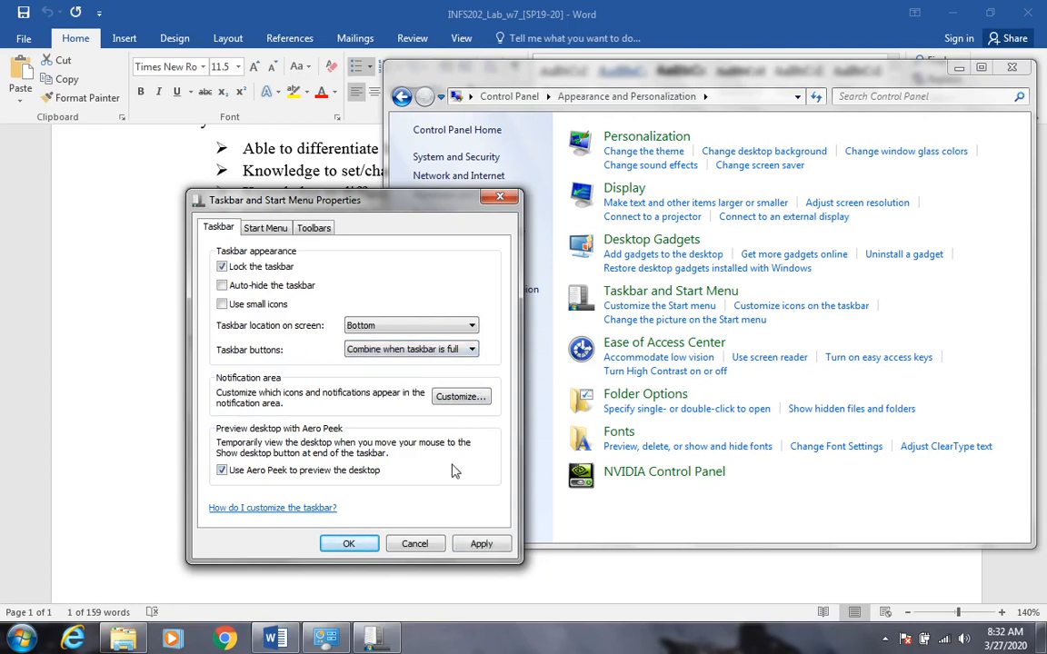
{"action": "left_click", "coordinate": [481, 545]}
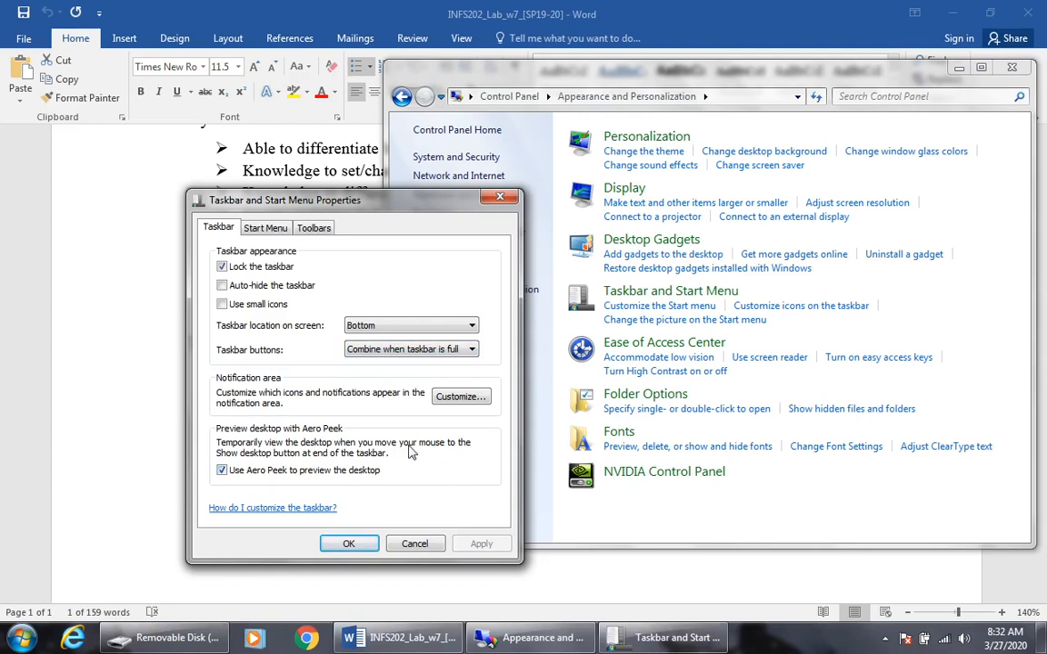
Examine the Start menu's power button action choices, return to the taskbar settings, and cancel the properties dialog
{"action": "left_click", "coordinate": [266, 229]}
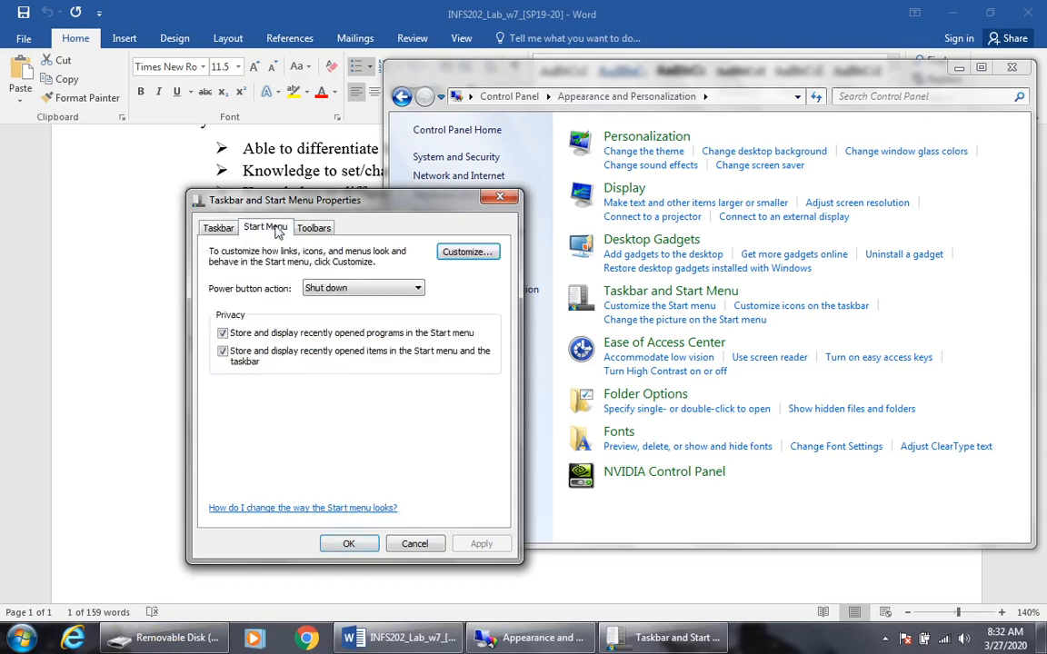
{"action": "left_click", "coordinate": [363, 289]}
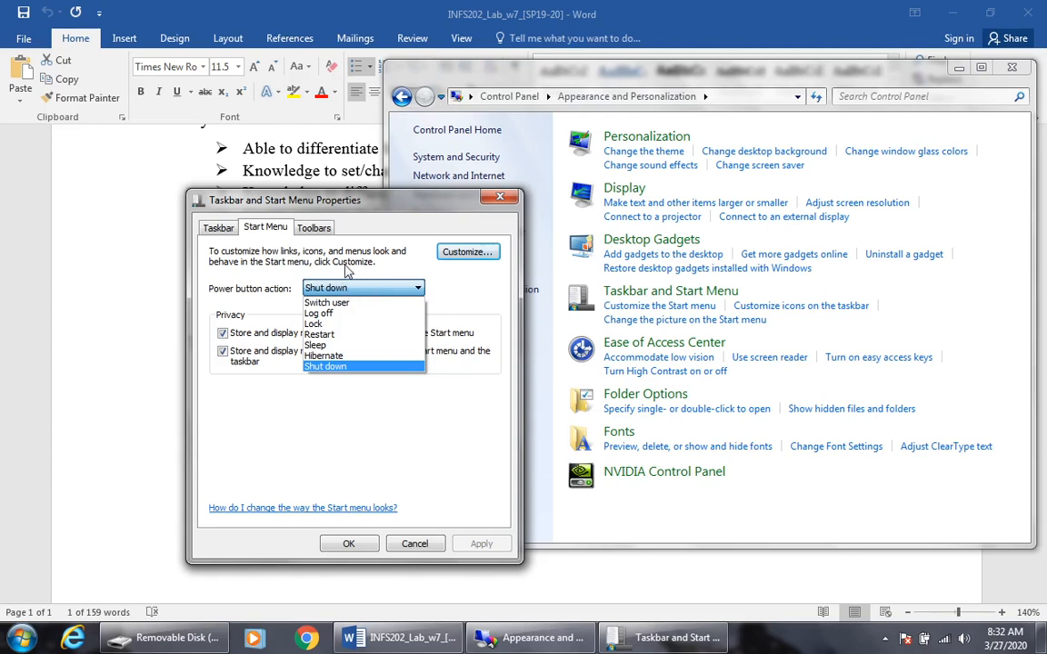
{"action": "left_click", "coordinate": [270, 280]}
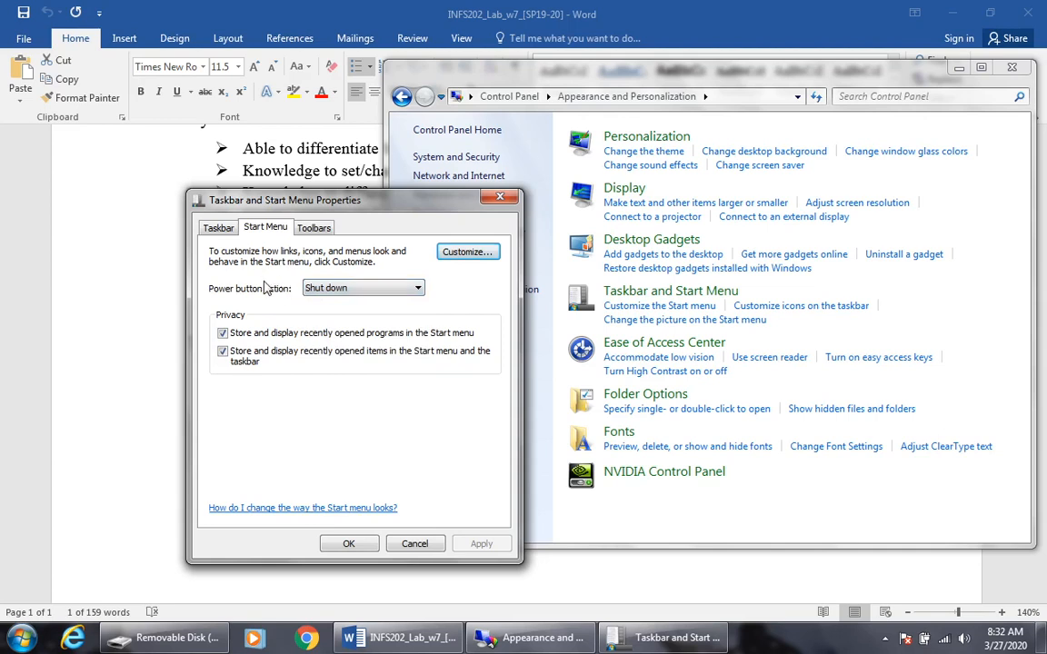
{"action": "left_click", "coordinate": [340, 286]}
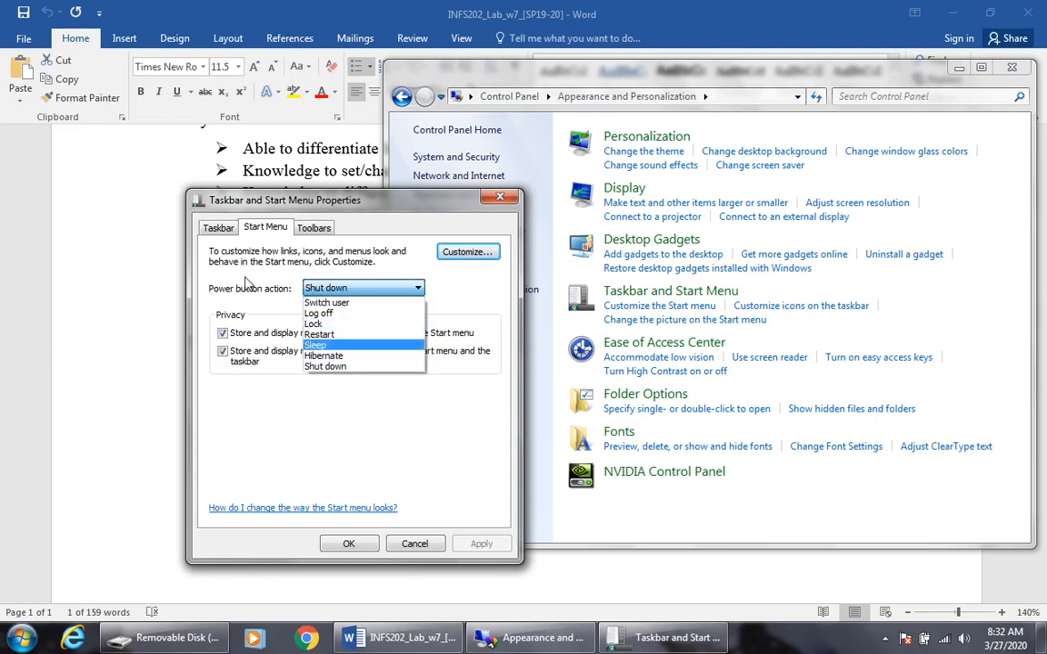
{"action": "left_click", "coordinate": [245, 283]}
{"action": "left_click", "coordinate": [314, 288]}
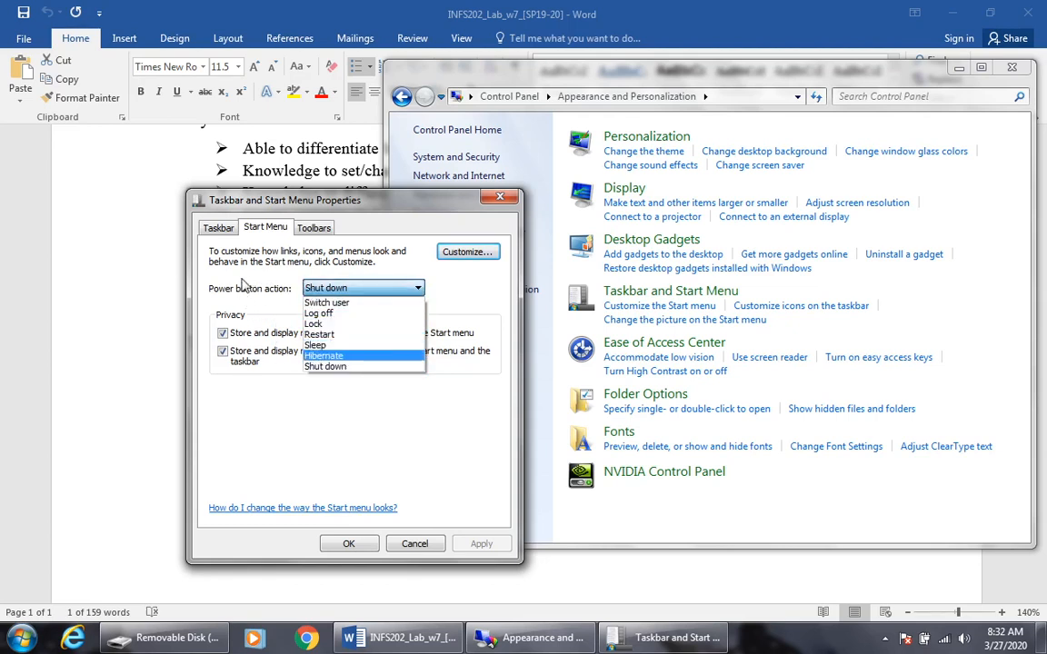
{"action": "left_click", "coordinate": [283, 299]}
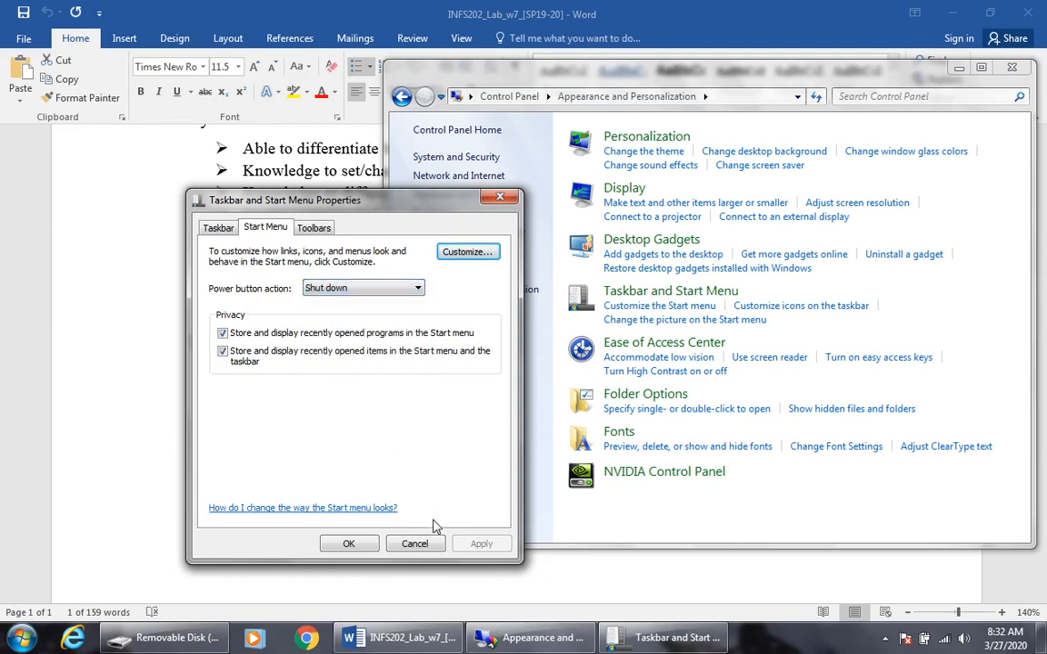
{"action": "left_click", "coordinate": [229, 227]}
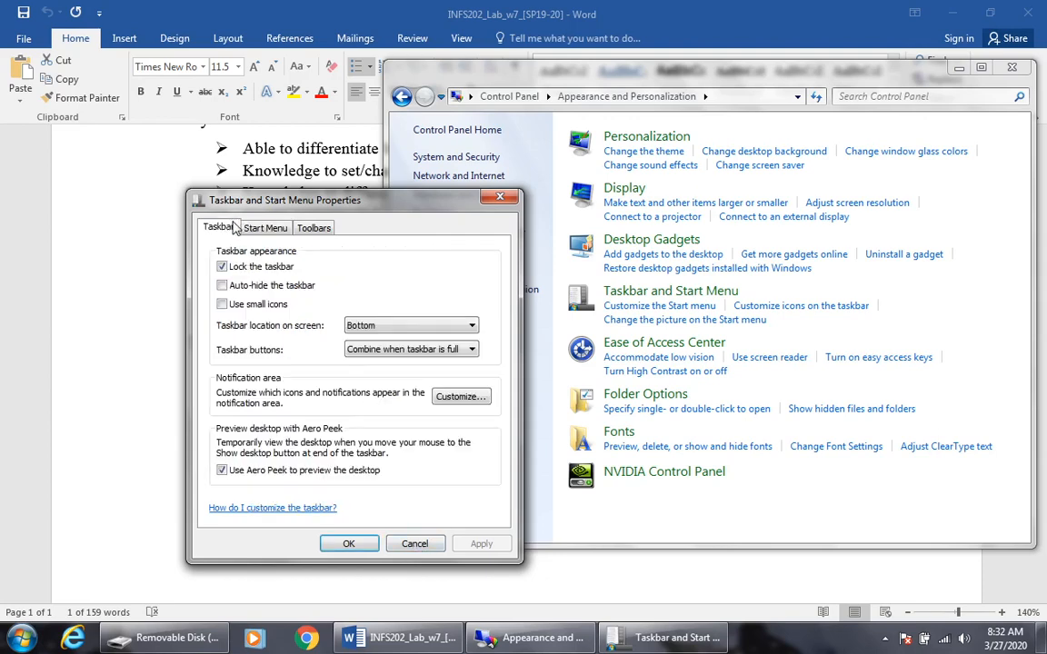
{"action": "left_click", "coordinate": [411, 542]}
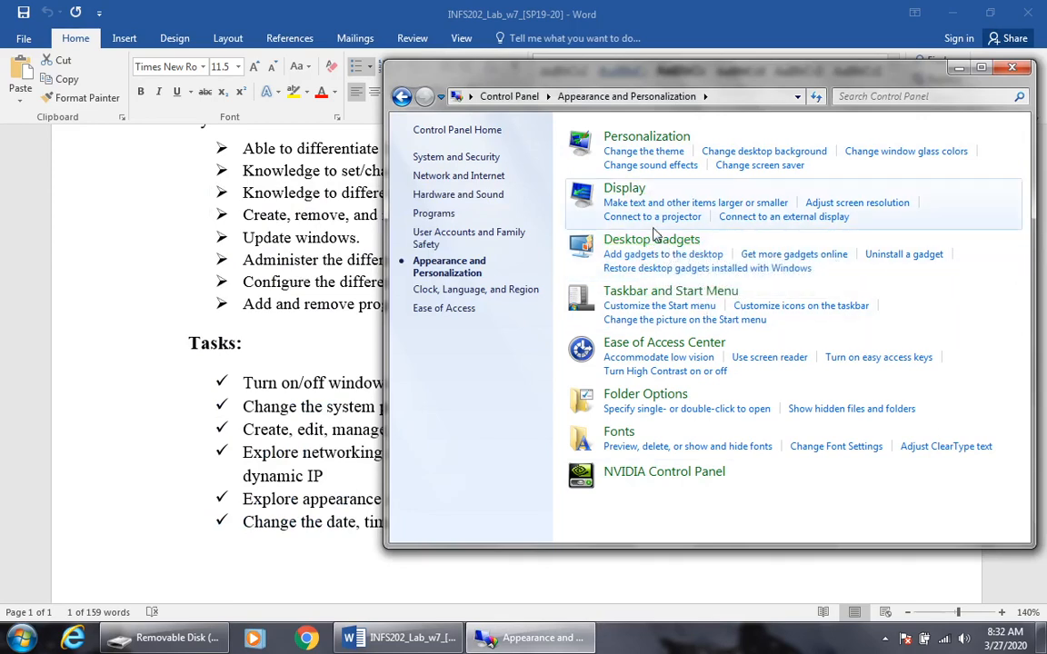
Open the Desktop Gadgets gallery and minimize the Word and Control Panel windows to reveal the desktop
{"action": "left_click", "coordinate": [677, 239]}
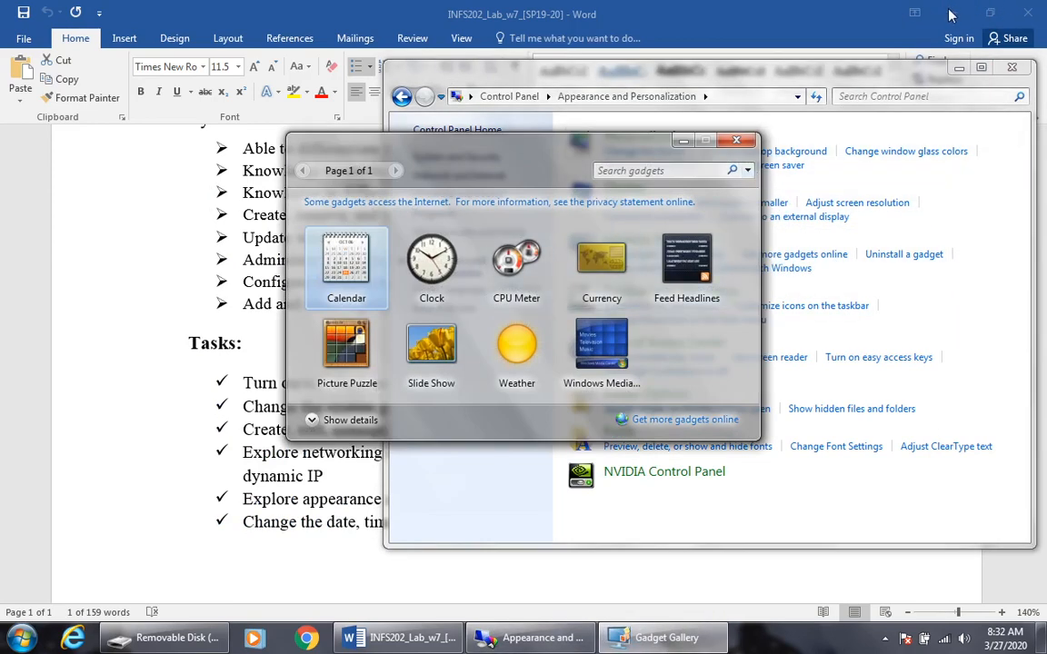
{"action": "left_click", "coordinate": [952, 14]}
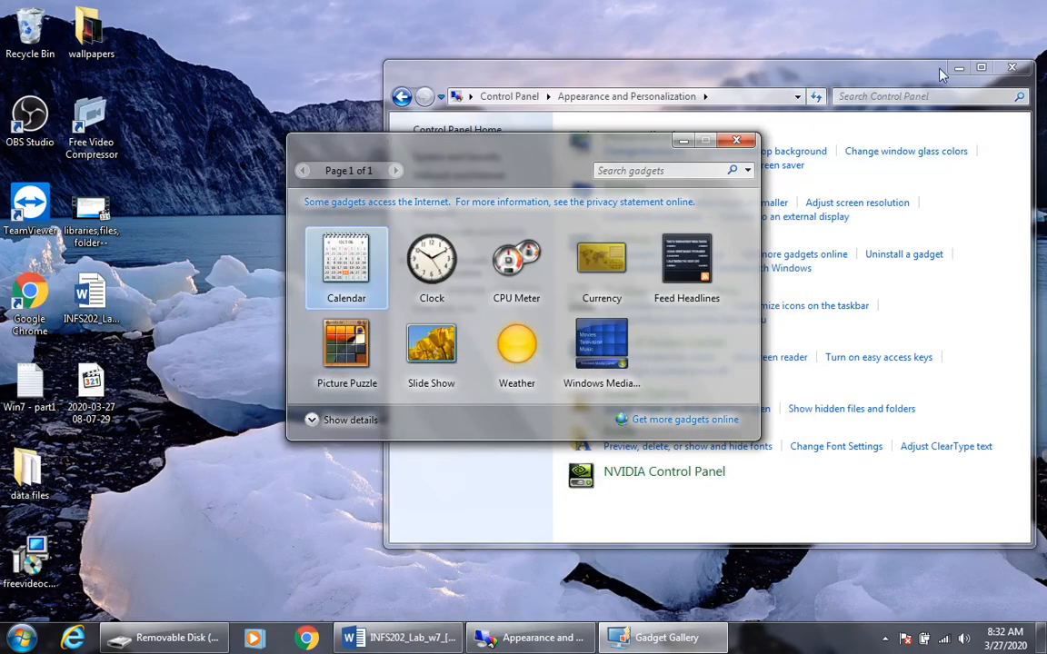
{"action": "left_click", "coordinate": [952, 73]}
{"action": "left_click", "coordinate": [954, 70]}
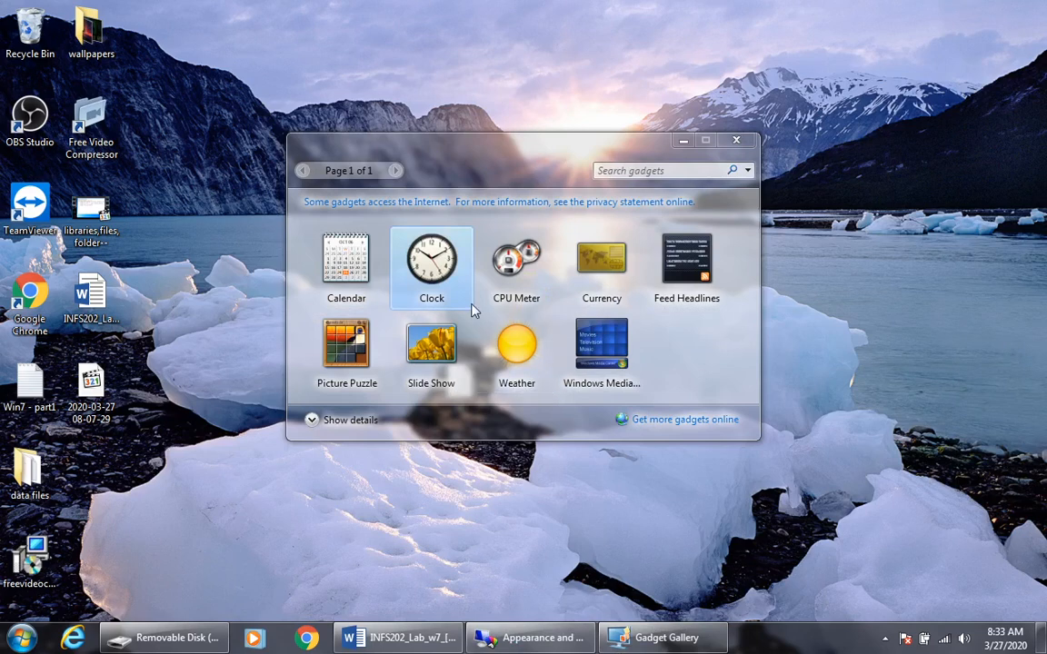
Add the Clock gadget to the desktop and select the Weather gadget in the gallery
{"action": "double_click", "coordinate": [434, 273]}
{"action": "mouse_move", "coordinate": [1004, 50]}
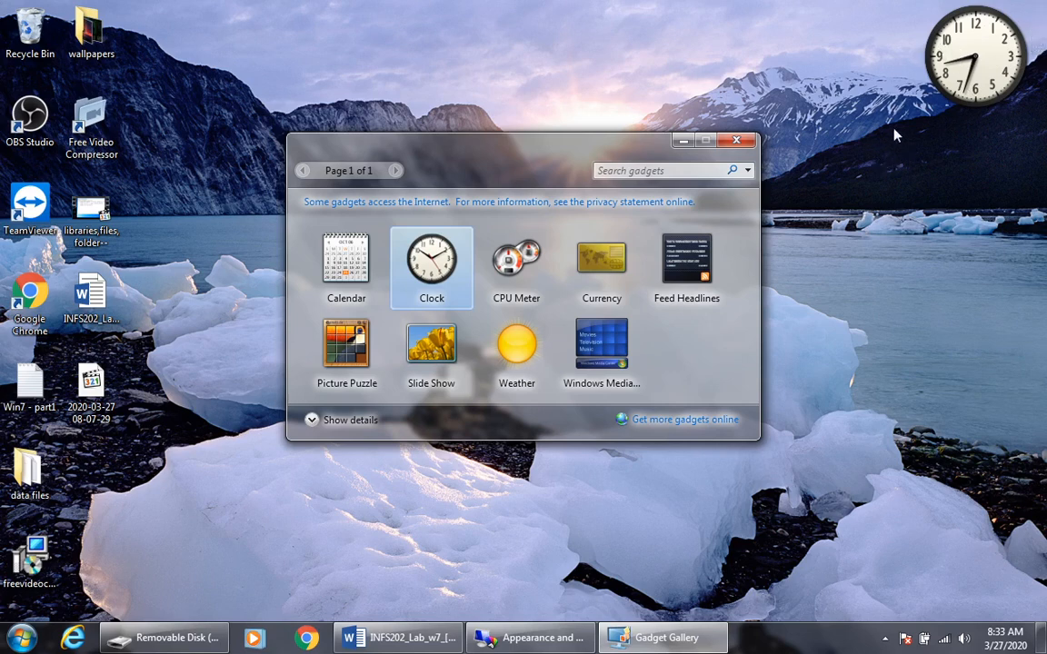
{"action": "mouse_move", "coordinate": [957, 82]}
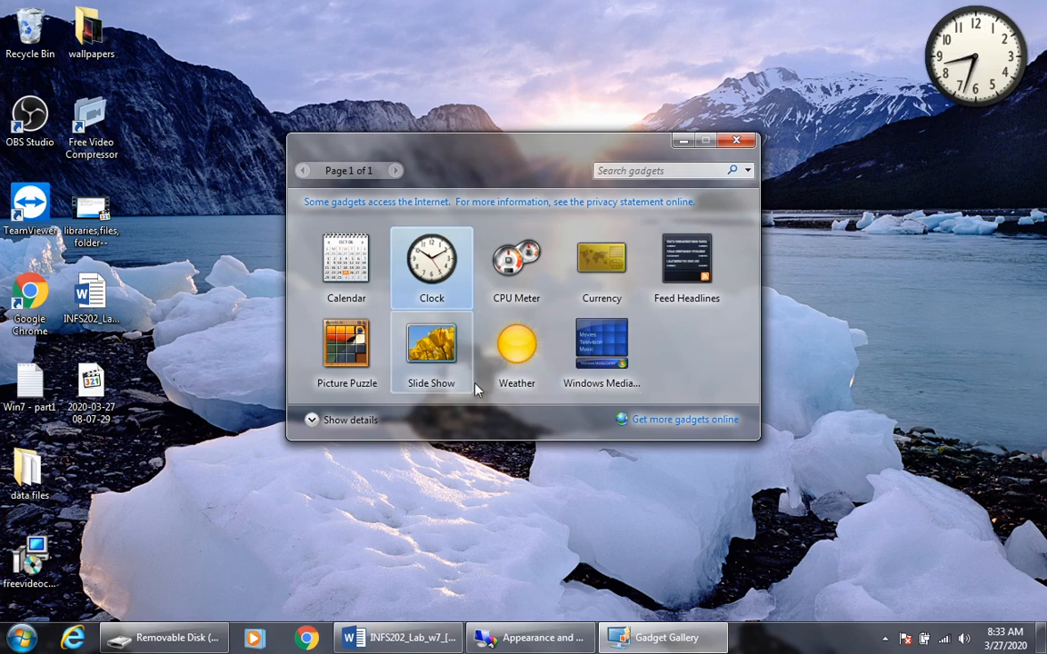
{"action": "left_click", "coordinate": [525, 359]}
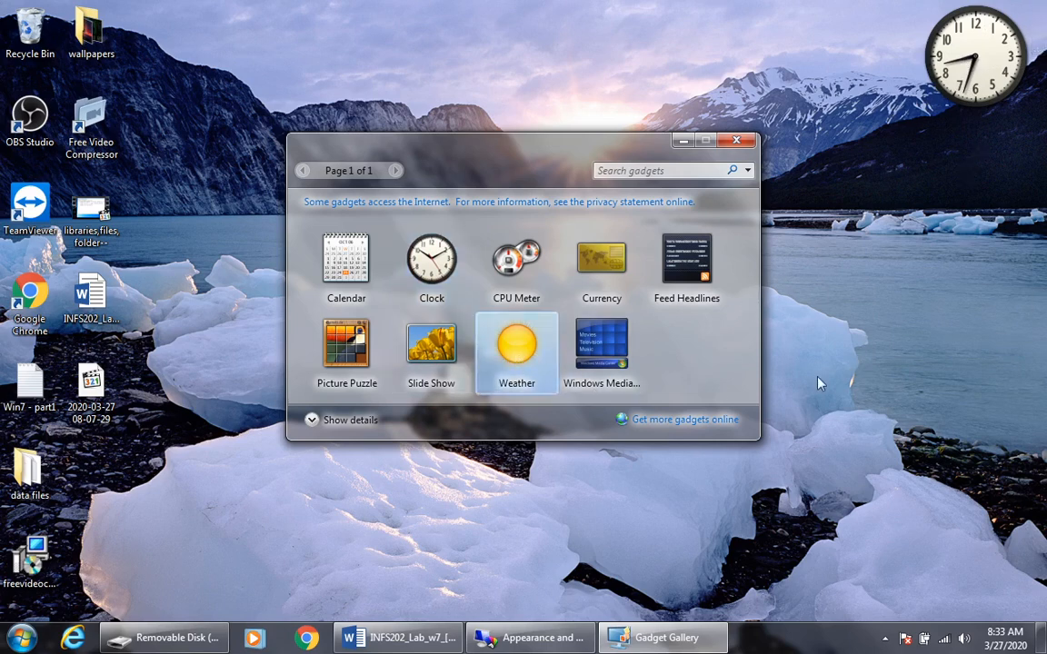
Add the Weather and Picture Puzzle gadgets to the desktop and slide a few of the puzzle's tiles
{"action": "double_click", "coordinate": [520, 356]}
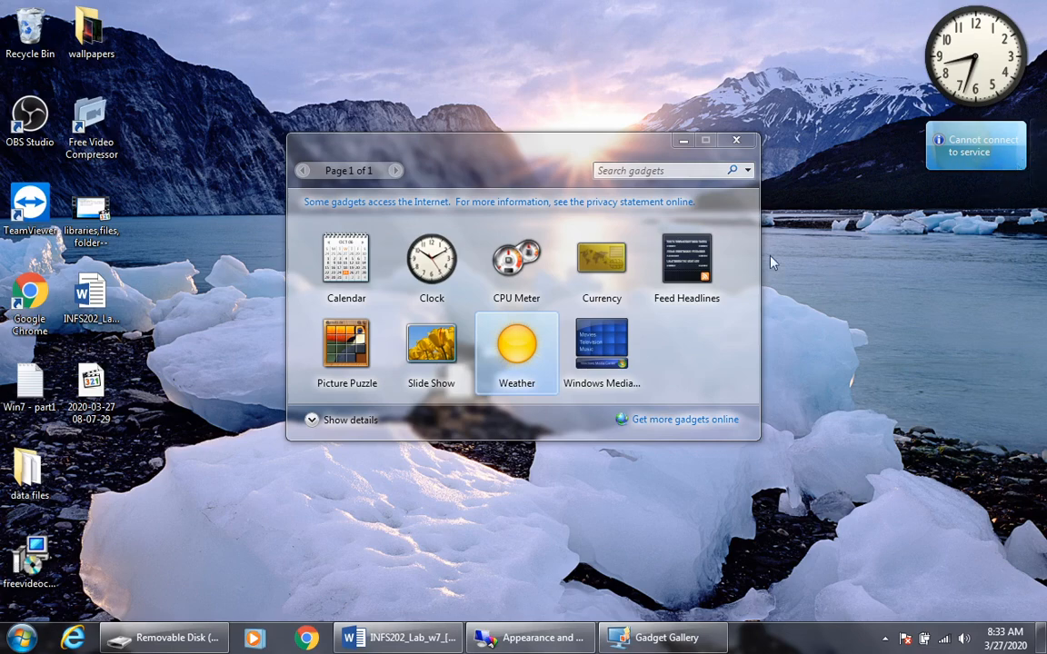
{"action": "double_click", "coordinate": [355, 361]}
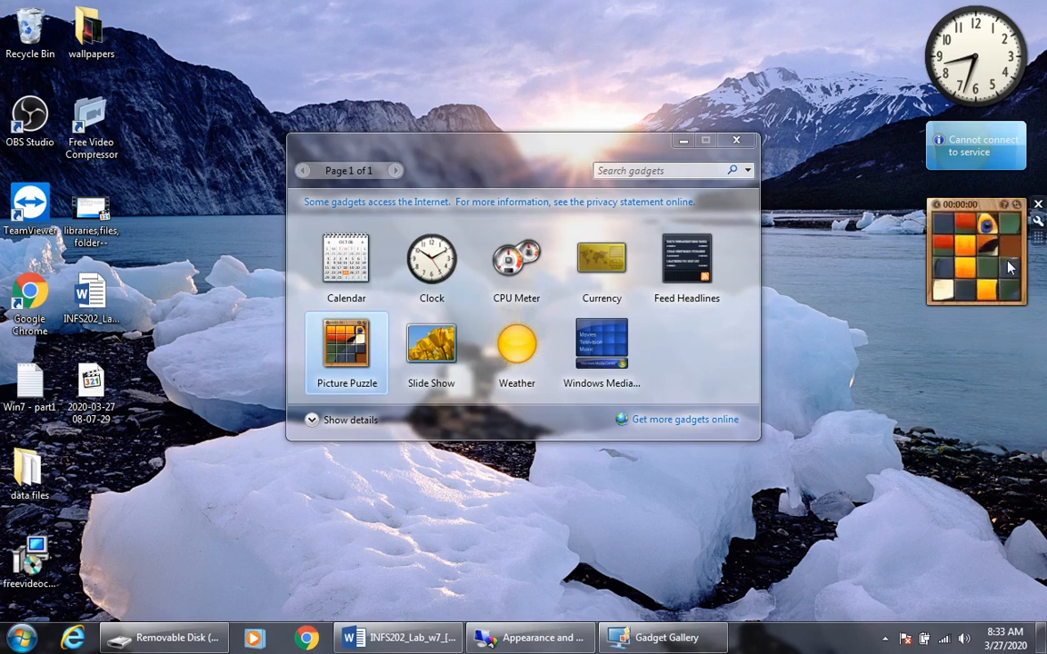
{"action": "left_click", "coordinate": [1006, 264]}
{"action": "left_click", "coordinate": [974, 265]}
{"action": "left_click", "coordinate": [963, 247]}
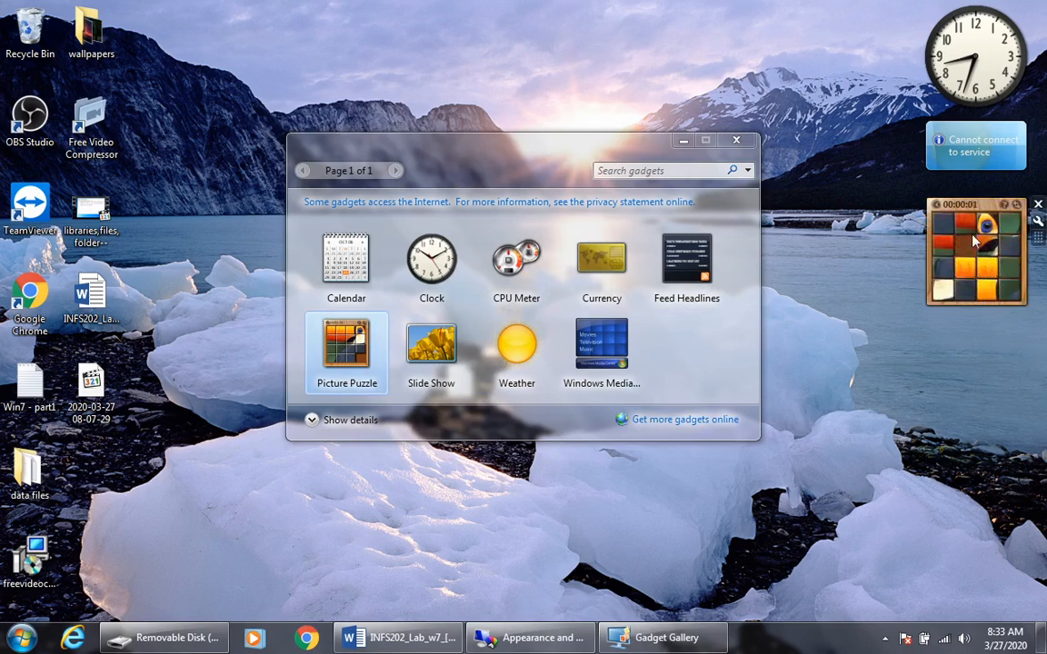
{"action": "left_click", "coordinate": [970, 226]}
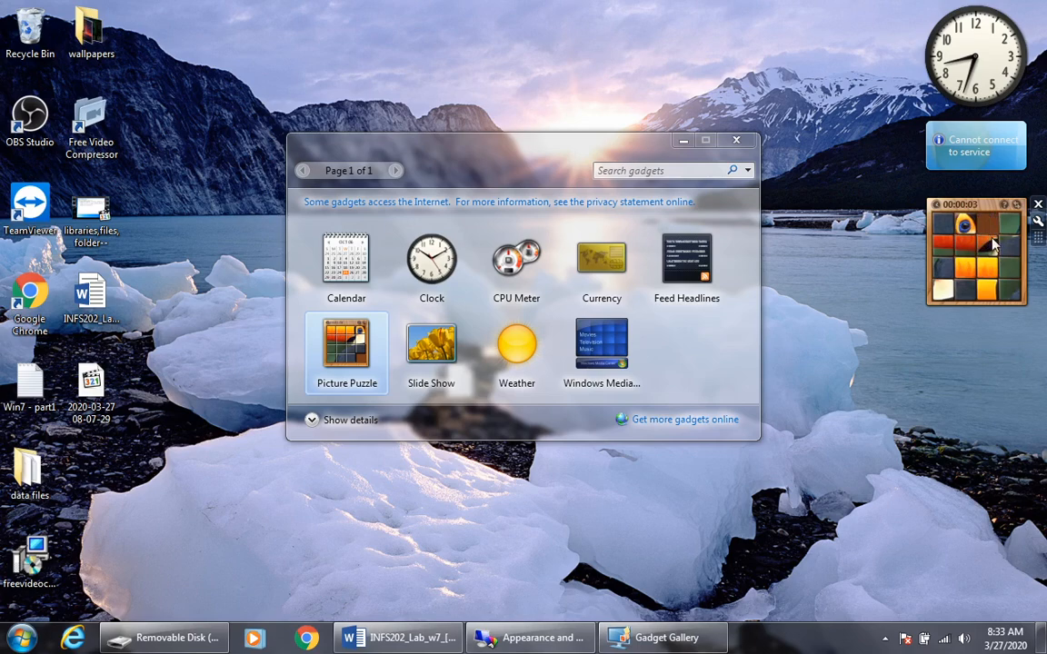
Close the gadget gallery and remove the Picture Puzzle, Weather and Clock gadgets from the desktop
{"action": "left_click", "coordinate": [735, 141]}
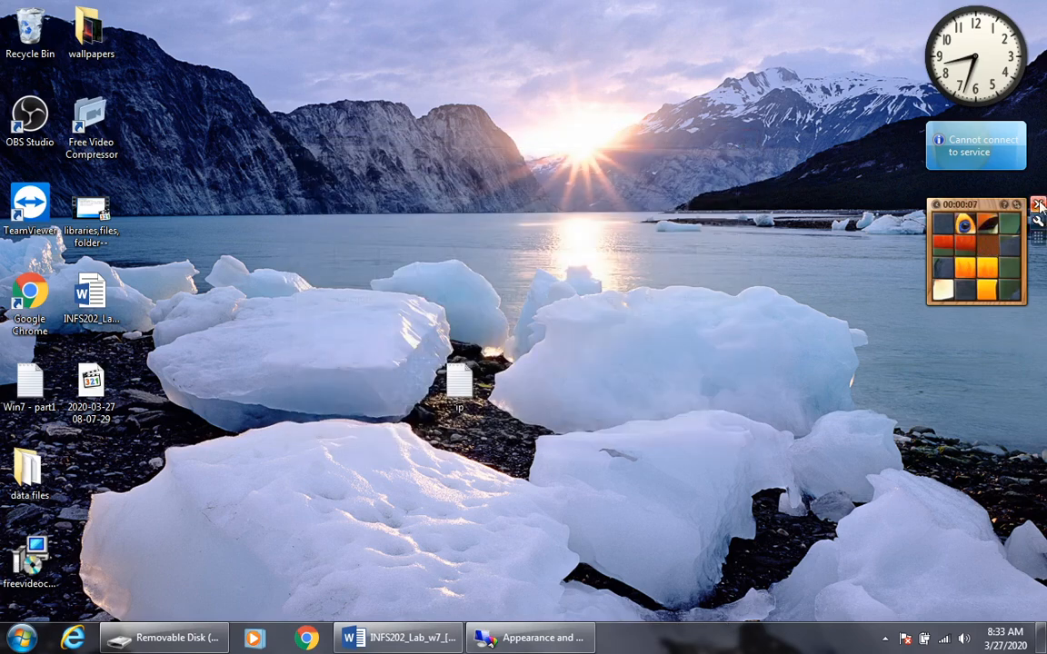
{"action": "left_click", "coordinate": [1039, 204]}
{"action": "left_click", "coordinate": [1037, 129]}
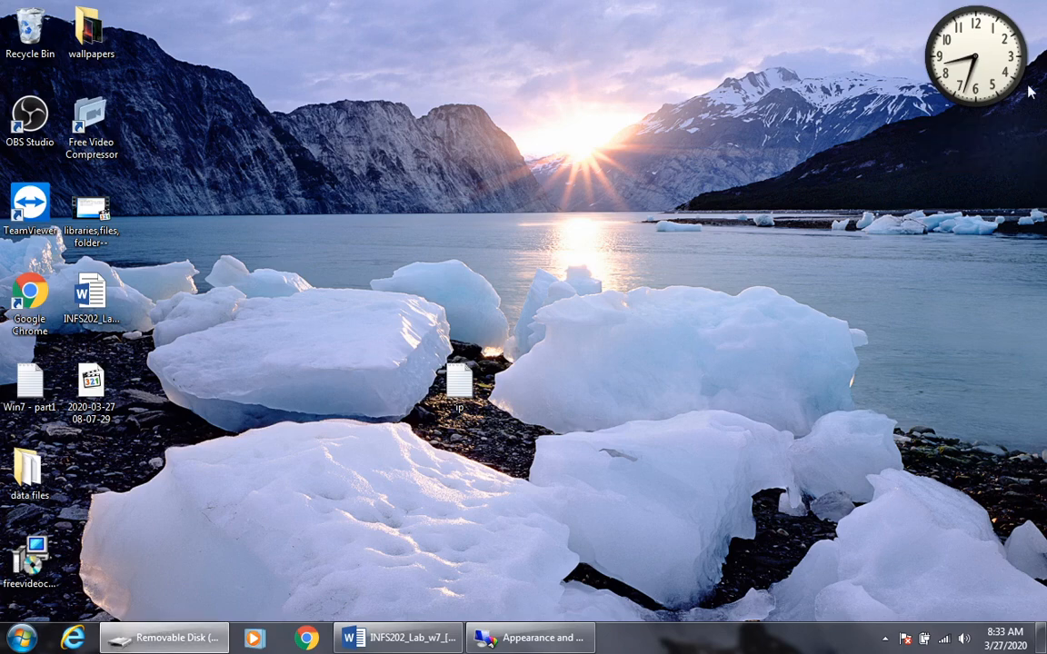
{"action": "mouse_move", "coordinate": [1041, 15]}
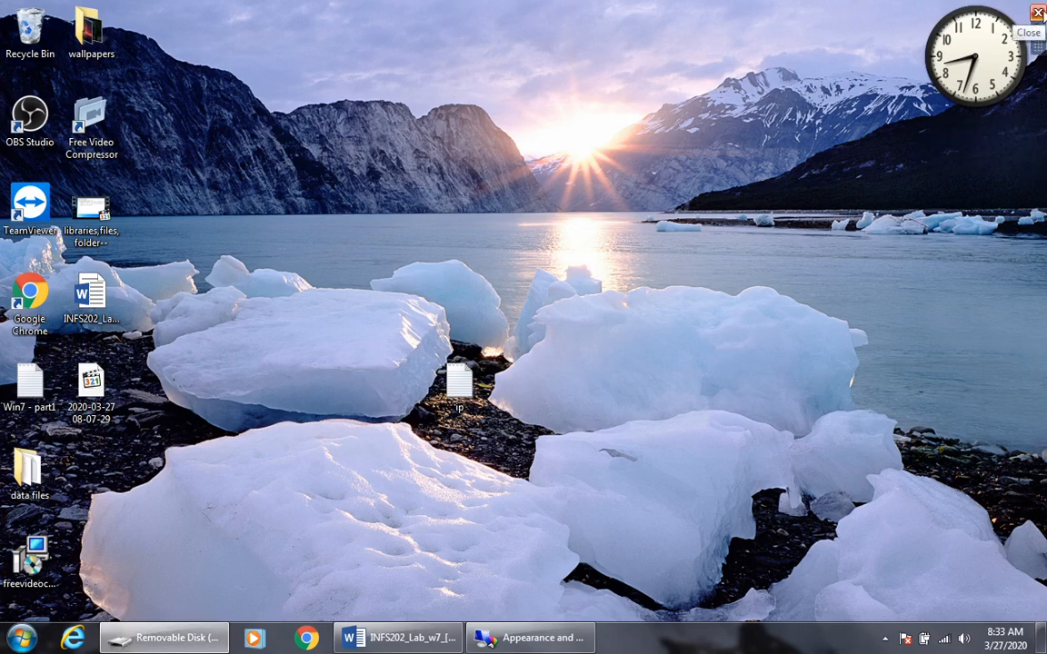
{"action": "left_click", "coordinate": [1037, 13]}
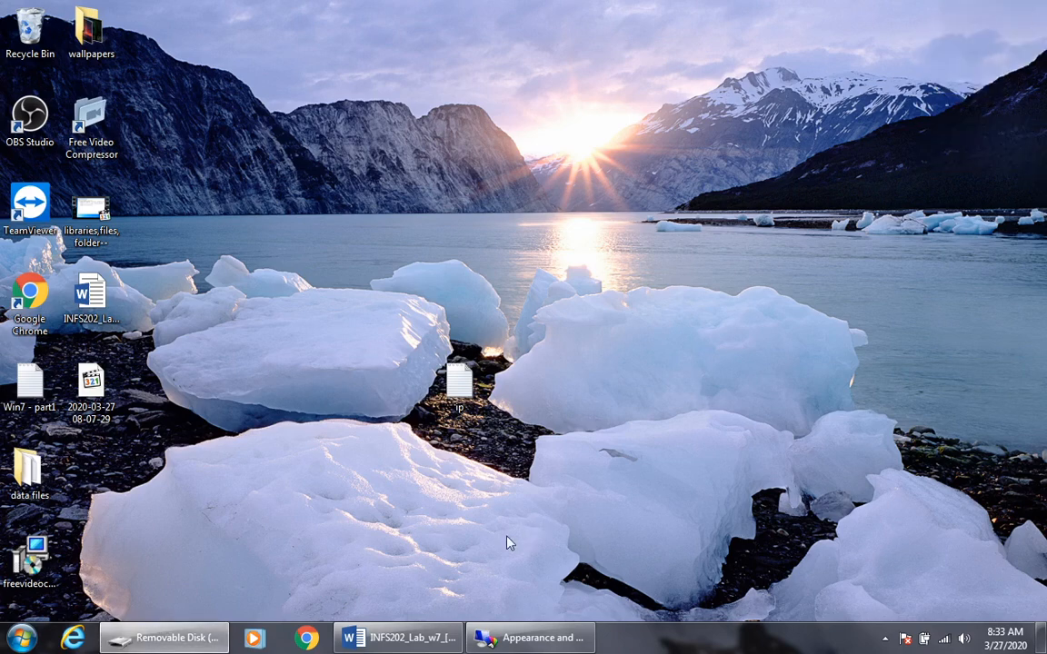
Restore the Appearance and Personalization window, examine the advanced view settings in Folder Options, and close the dialog
{"action": "left_click", "coordinate": [531, 637]}
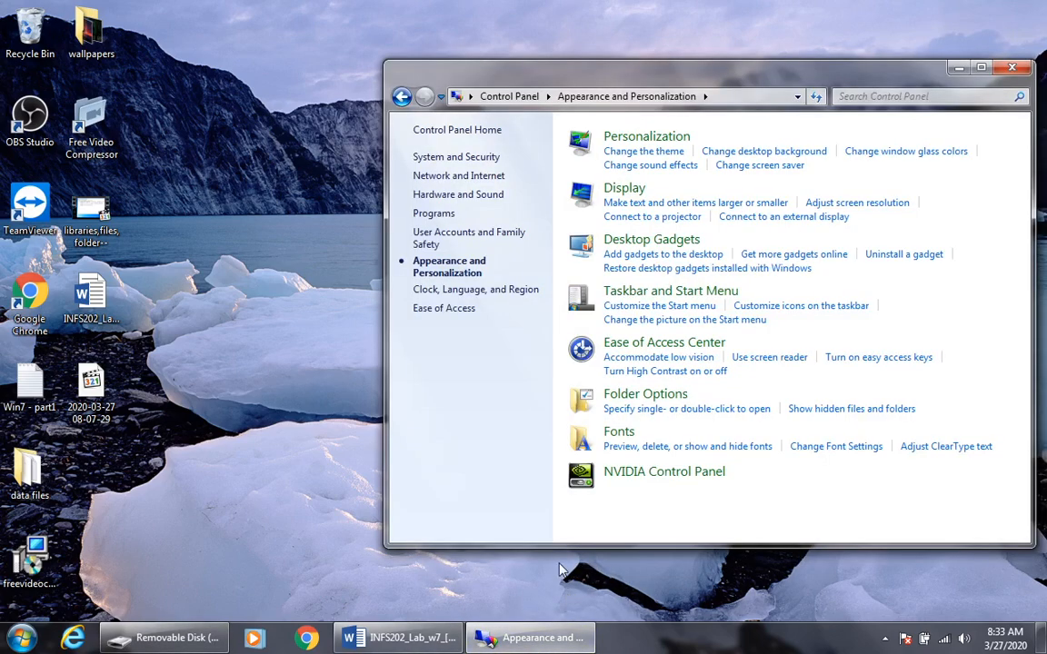
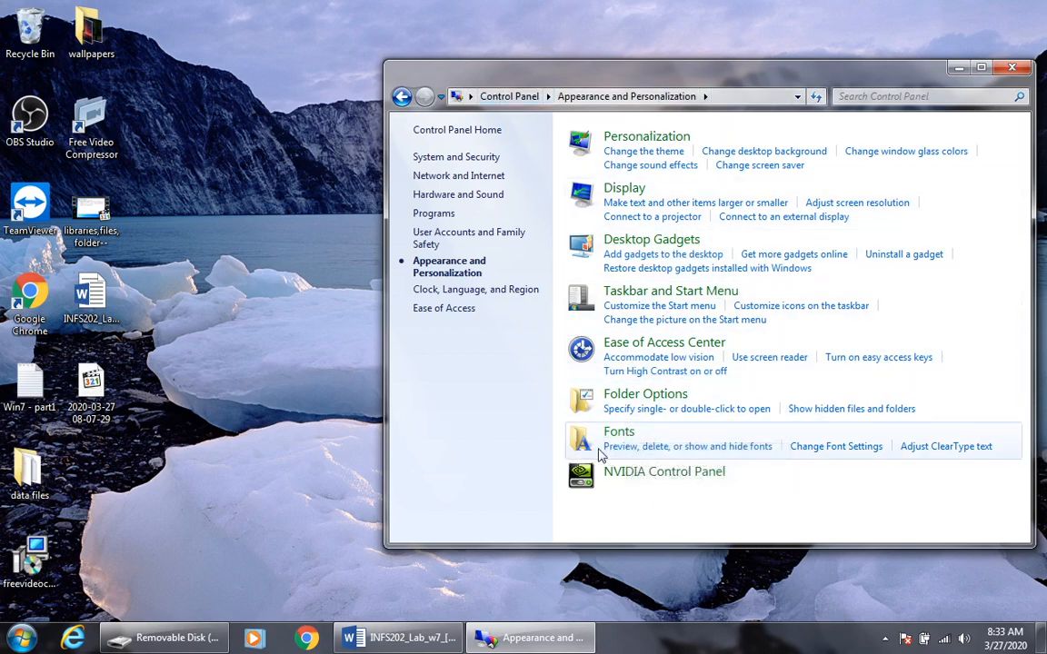
{"action": "left_click", "coordinate": [628, 397]}
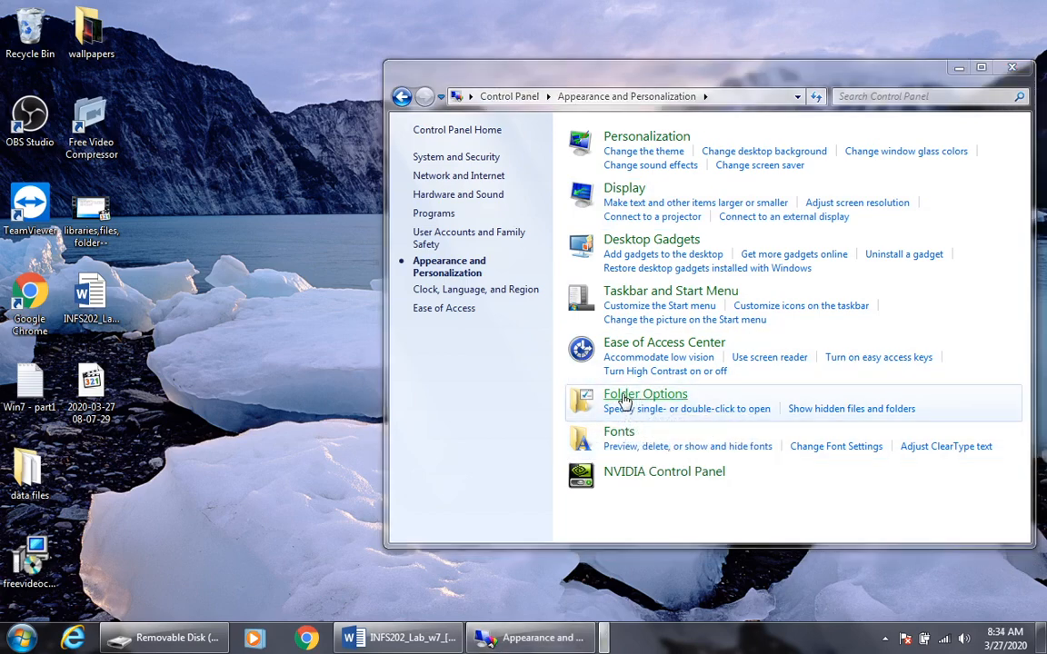
{"action": "left_click", "coordinate": [107, 80]}
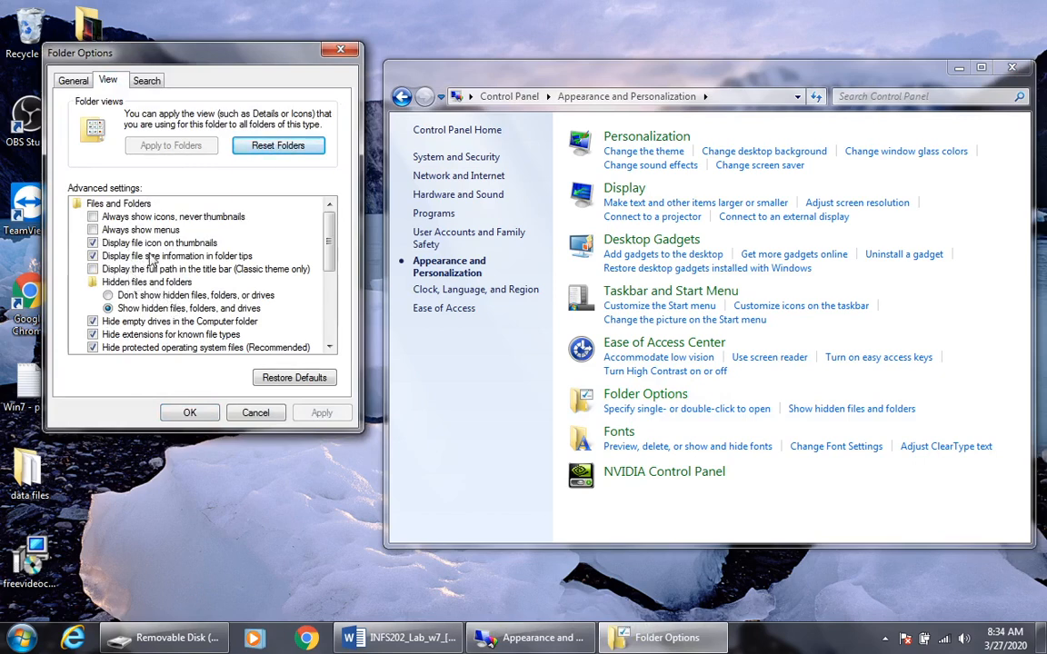
{"action": "left_click", "coordinate": [339, 47]}
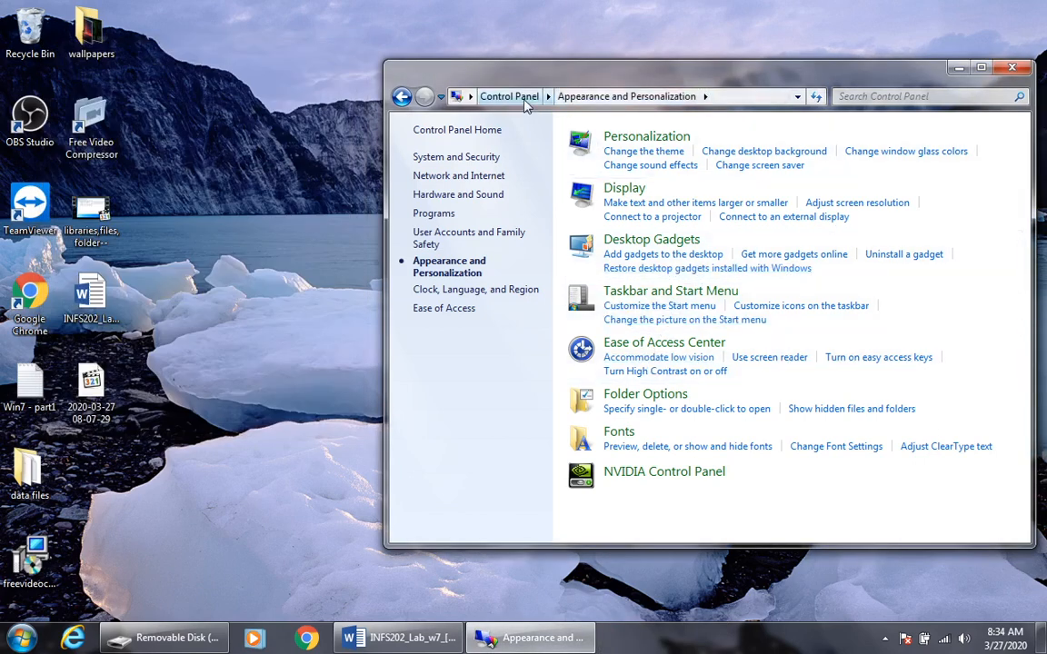
Return to the Control Panel home page, check the task list in the Word lab document, and glance at the hidden notification icons
{"action": "left_click", "coordinate": [481, 96]}
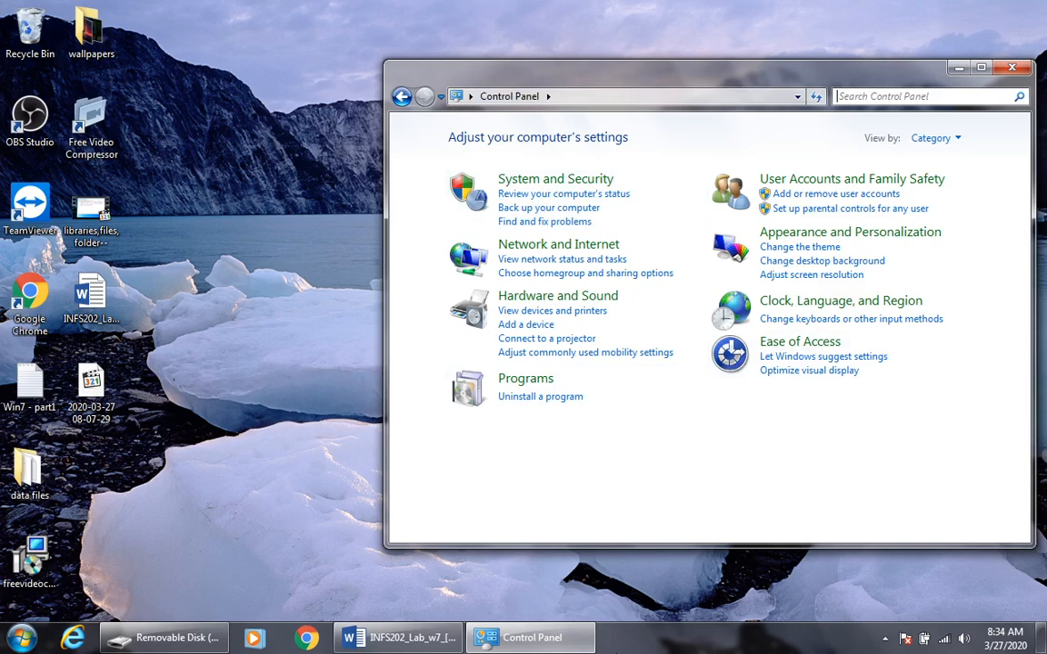
{"action": "left_click", "coordinate": [400, 637]}
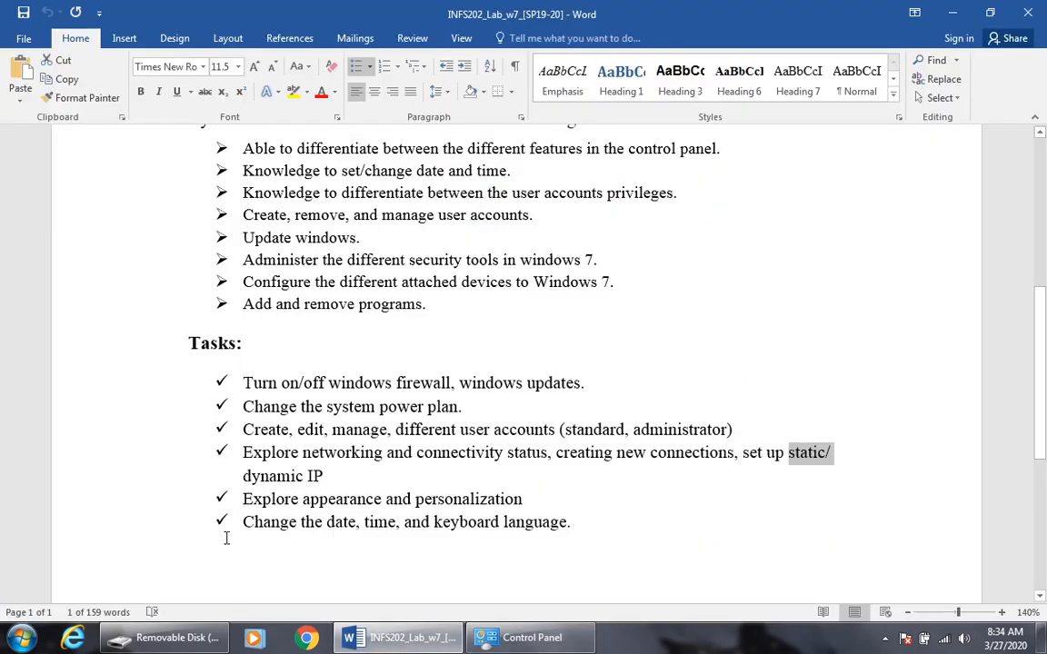
{"action": "left_click", "coordinate": [405, 637]}
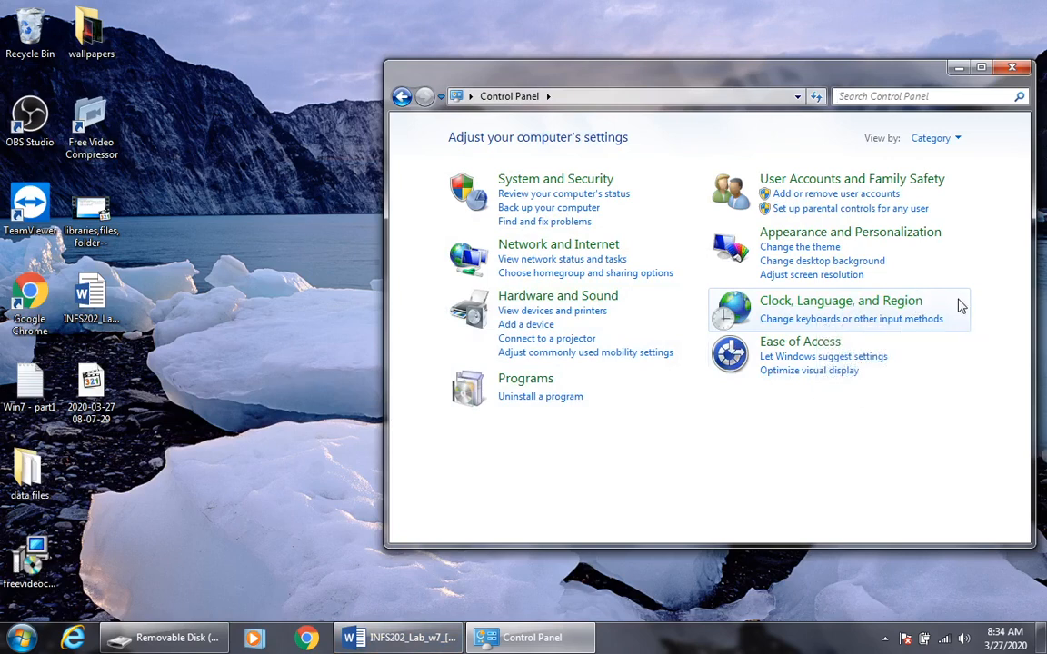
{"action": "left_click", "coordinate": [885, 640]}
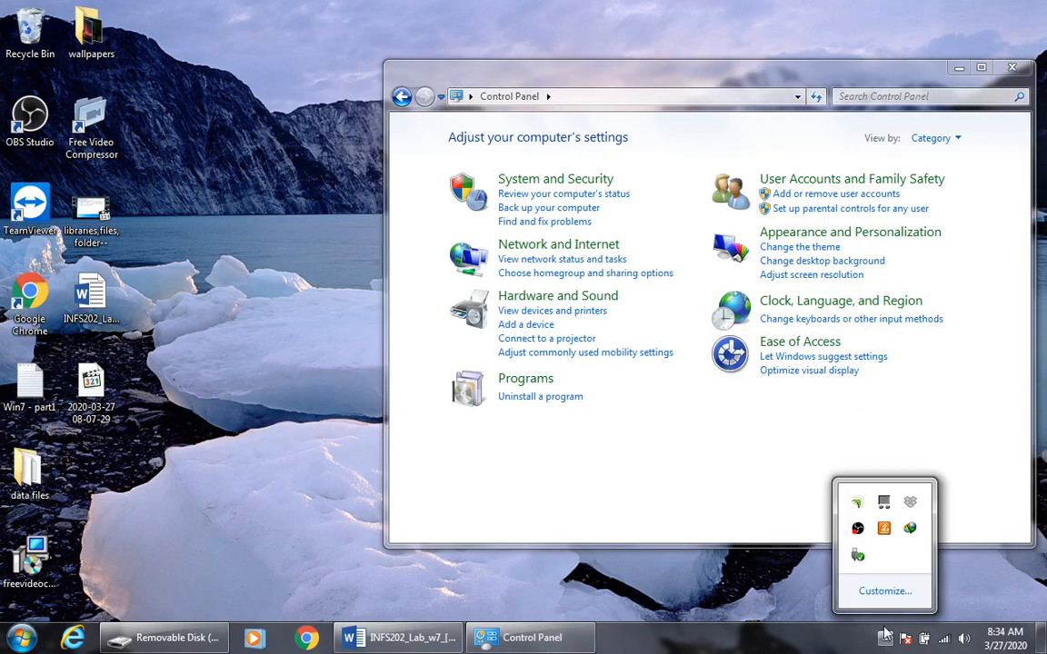
{"action": "left_click", "coordinate": [800, 576]}
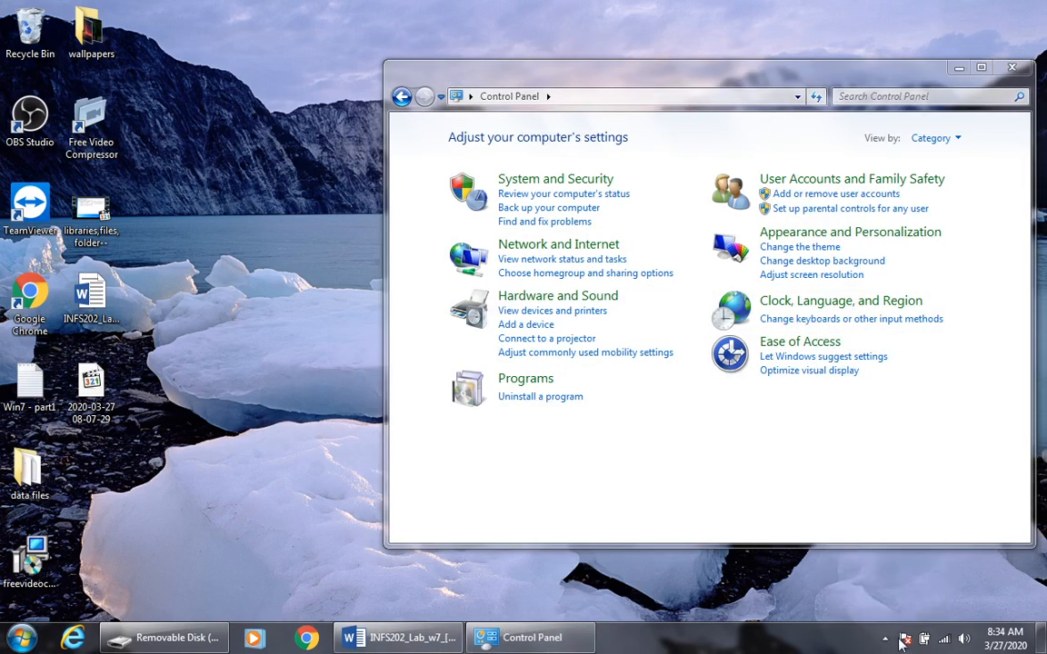
Open Date and Time under Clock, Language, and Region and look over its additional clocks settings
{"action": "left_click", "coordinate": [791, 303]}
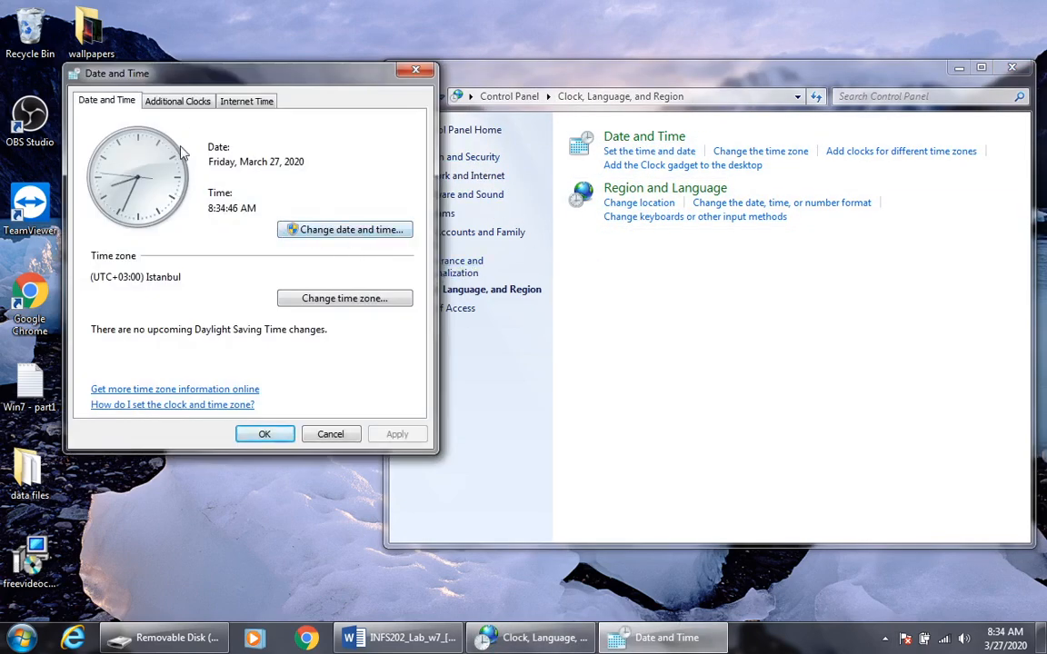
{"action": "left_click", "coordinate": [175, 102]}
{"action": "left_click", "coordinate": [106, 102]}
Examine the available time zones in the Time Zone Settings and accept the dialog with (UTC+03:00) Istanbul selected
{"action": "left_click", "coordinate": [362, 301]}
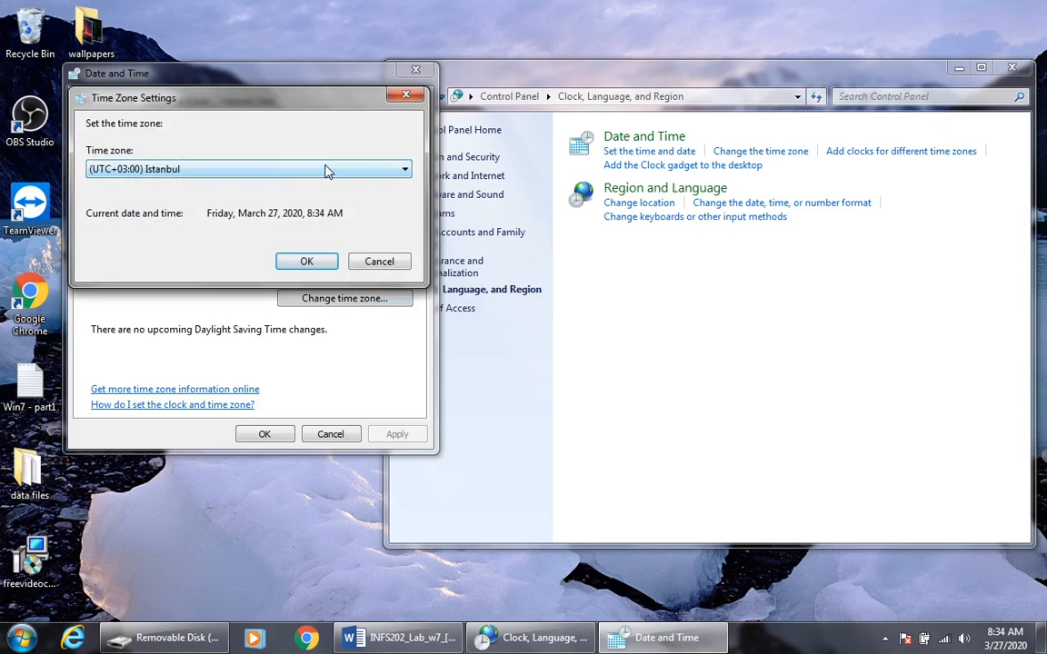
{"action": "left_click", "coordinate": [268, 182]}
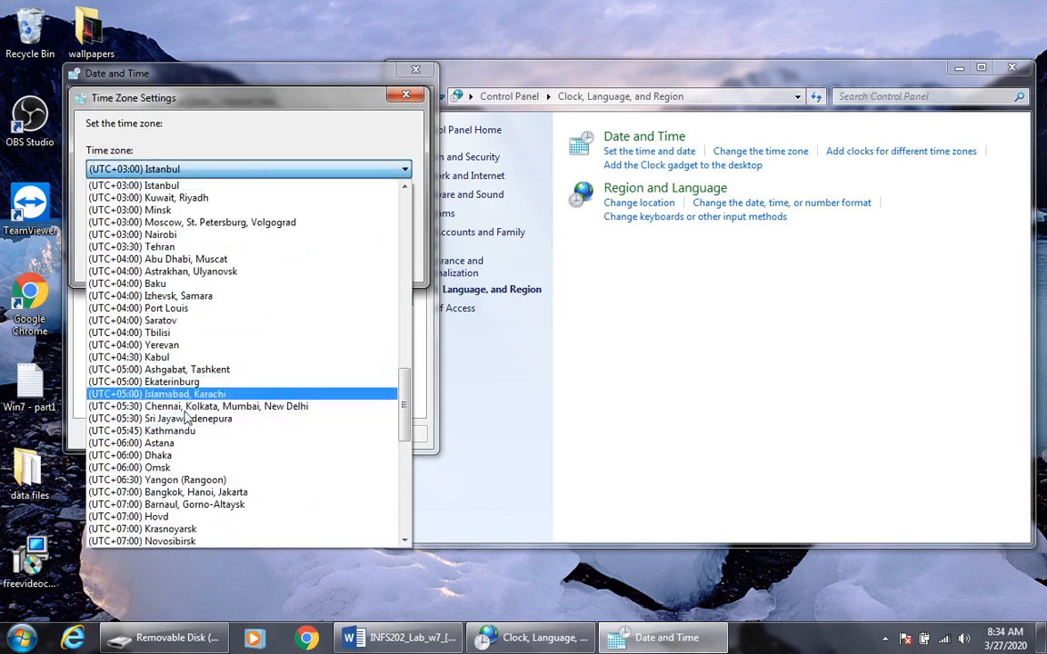
{"action": "left_click", "coordinate": [234, 136]}
{"action": "left_click", "coordinate": [251, 175]}
{"action": "left_click", "coordinate": [206, 171]}
{"action": "left_click", "coordinate": [215, 170]}
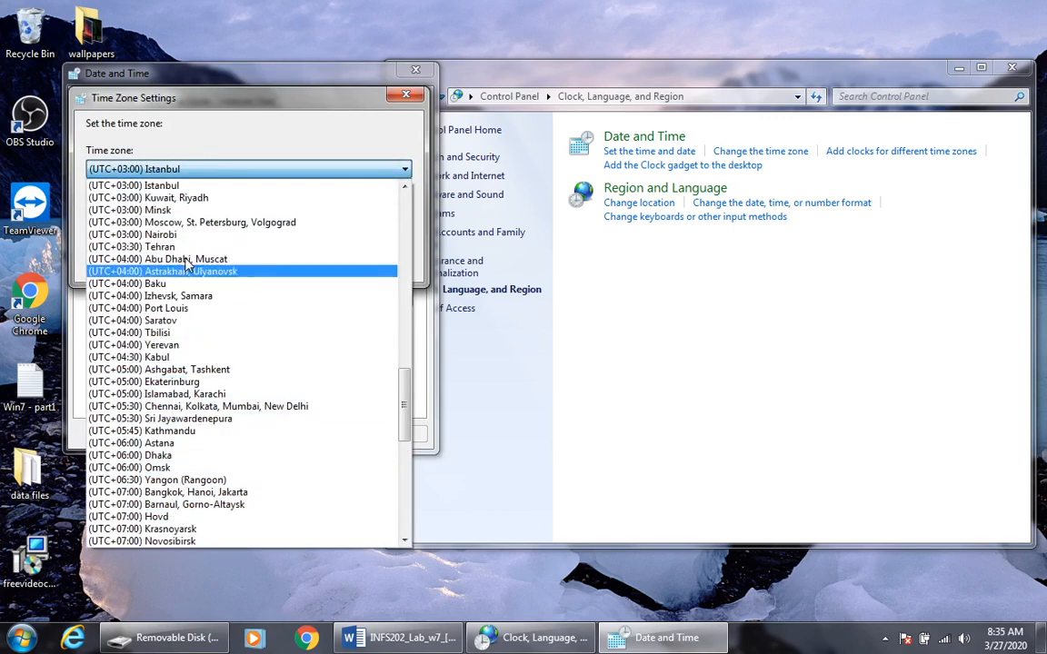
{"action": "left_click", "coordinate": [251, 145]}
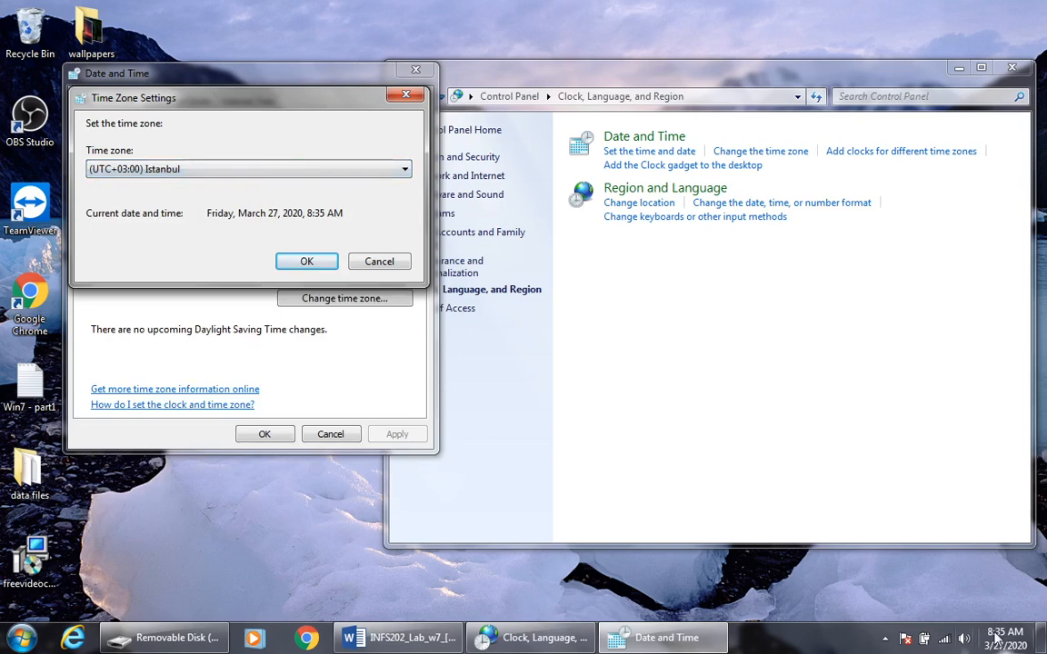
{"action": "mouse_move", "coordinate": [1006, 646]}
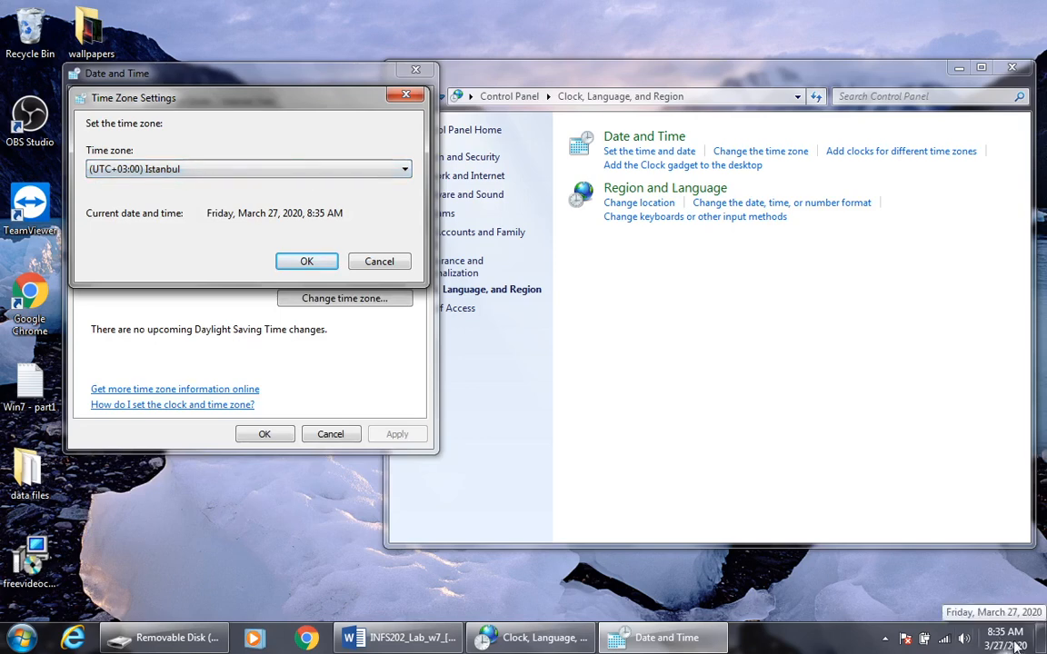
{"action": "left_click", "coordinate": [309, 261]}
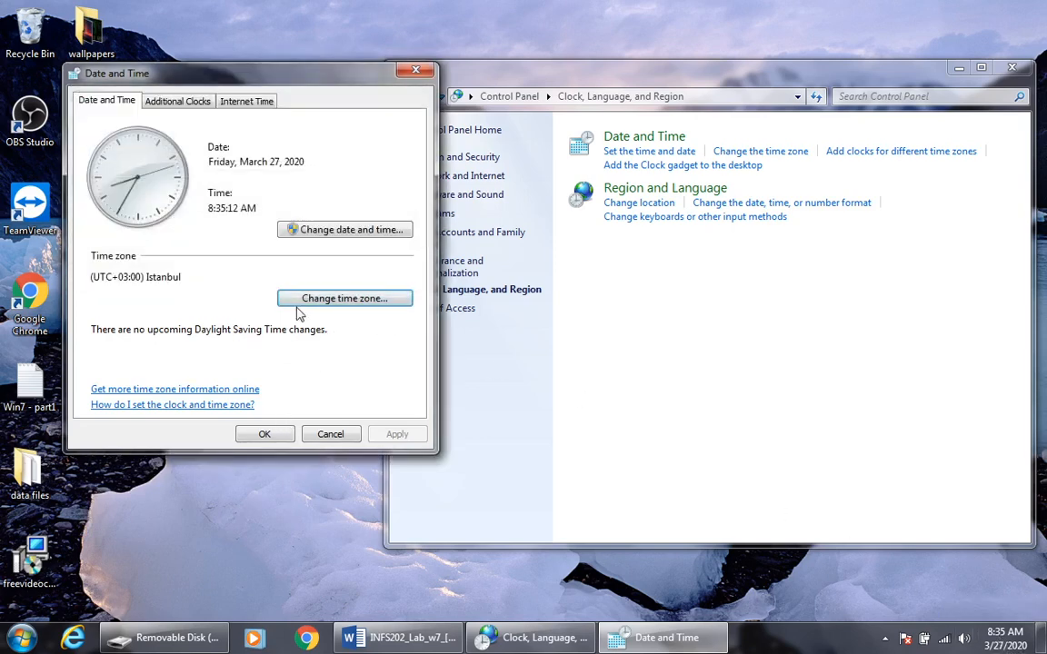
Examine the calendar and AM/PM time field in Date and Time Settings beside the parent dialog, then cancel
{"action": "left_click", "coordinate": [345, 230]}
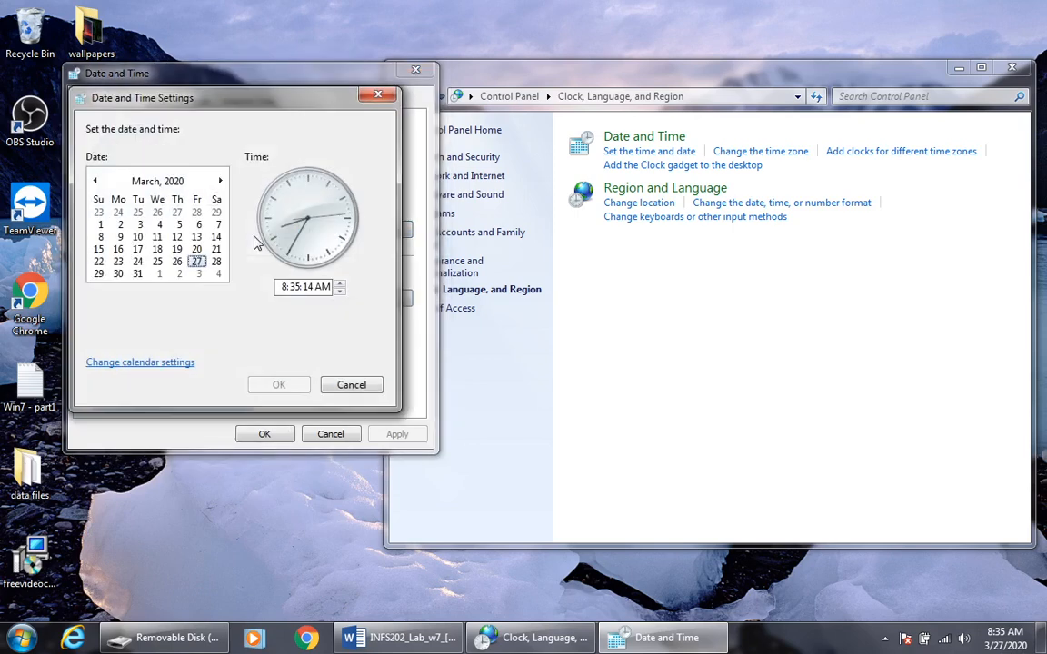
{"action": "left_click_drag", "start_coordinate": [288, 106], "coordinate": [549, 121]}
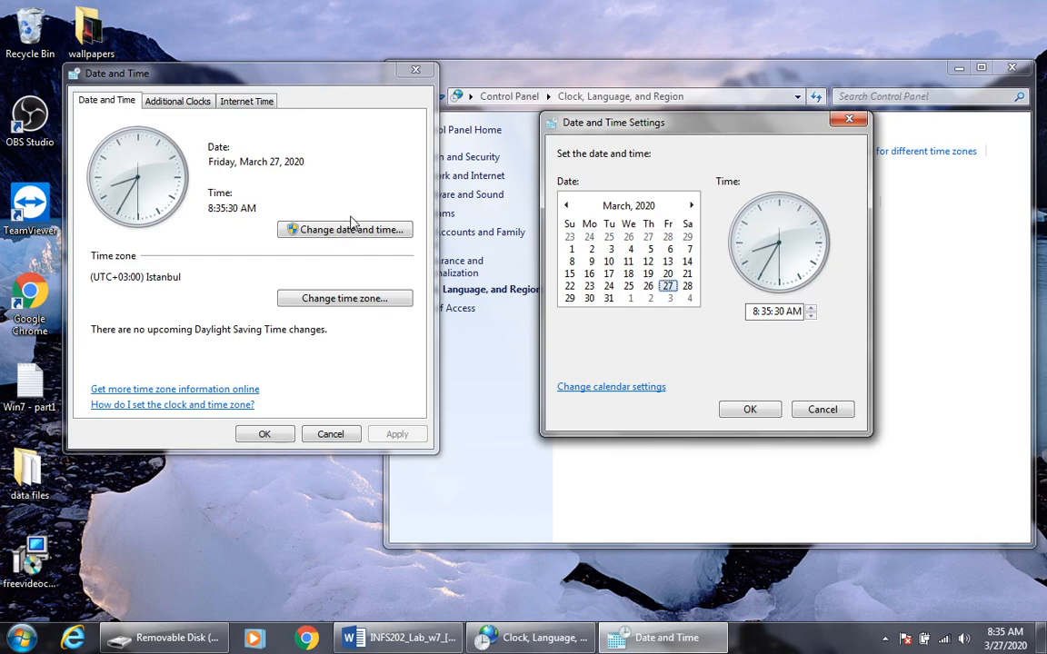
{"action": "left_click", "coordinate": [790, 312]}
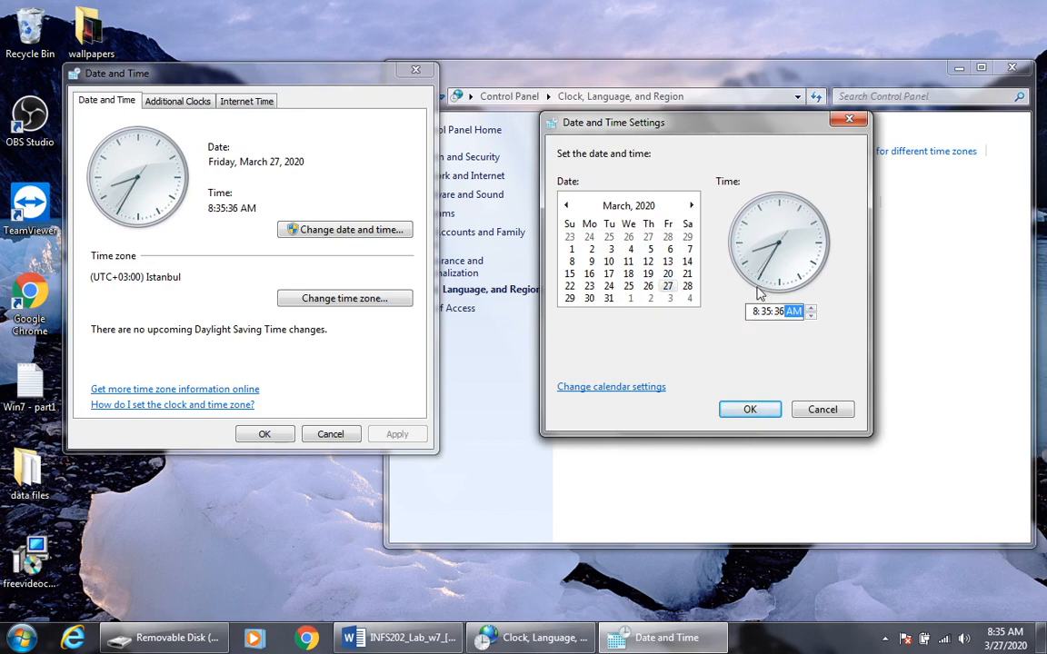
{"action": "left_click", "coordinate": [821, 409]}
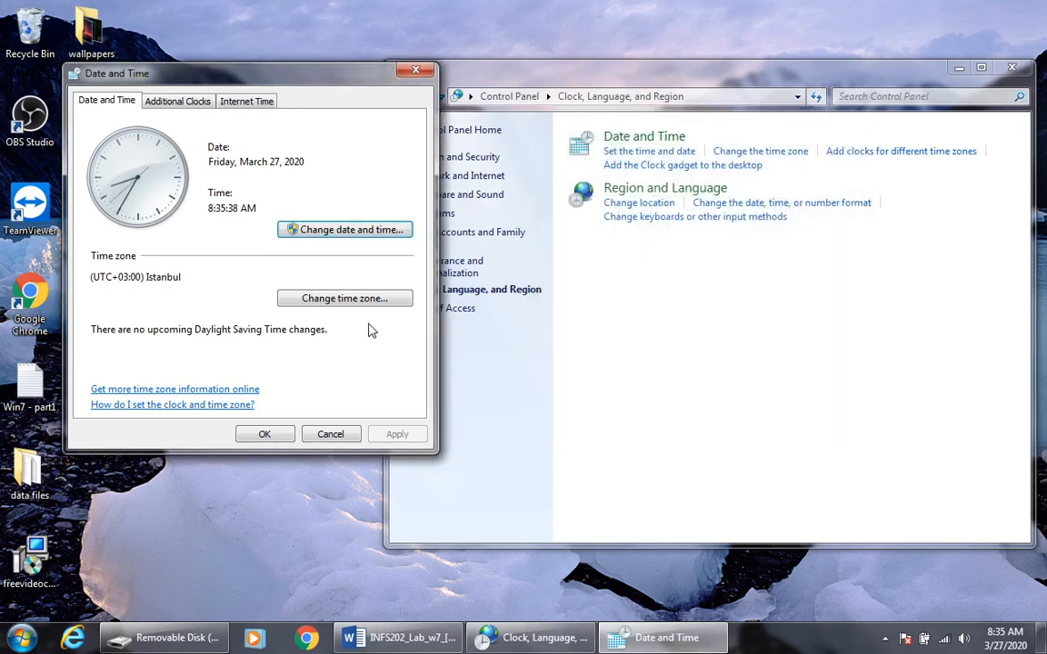
Review the additional clocks and Internet time synchronization settings, then close the Date and Time dialog
{"action": "left_click", "coordinate": [196, 104]}
{"action": "left_click", "coordinate": [257, 102]}
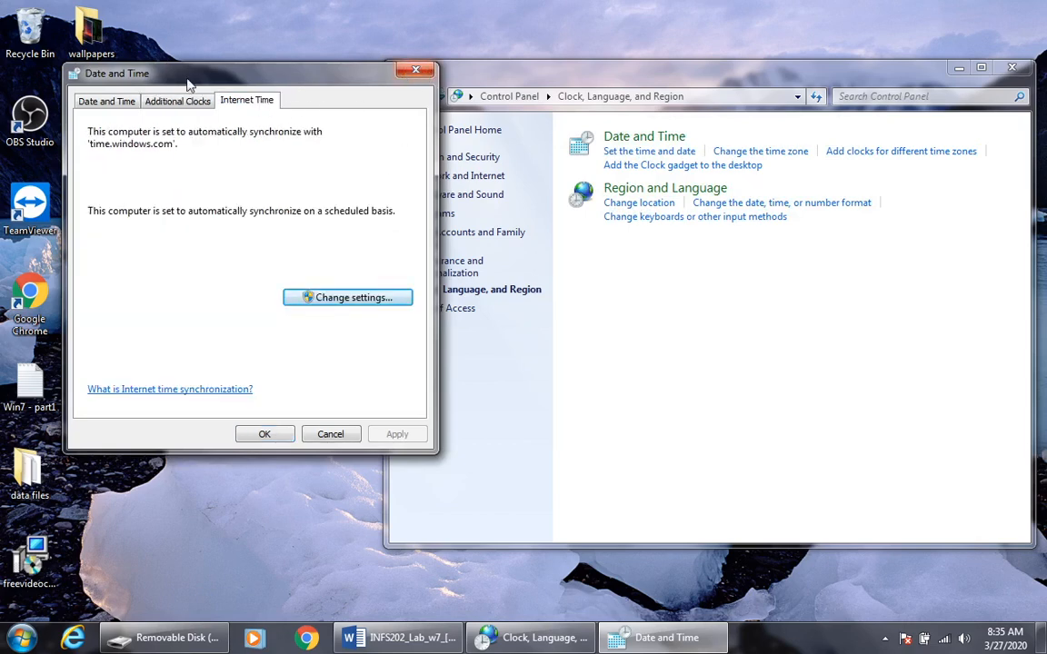
{"action": "left_click", "coordinate": [106, 100]}
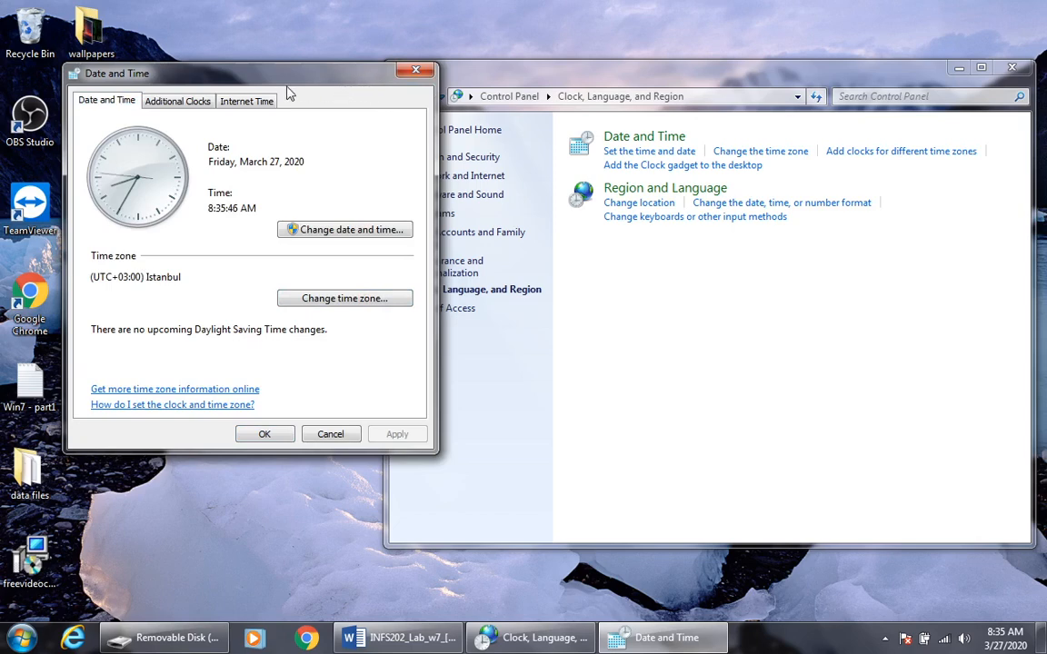
{"action": "left_click", "coordinate": [415, 71]}
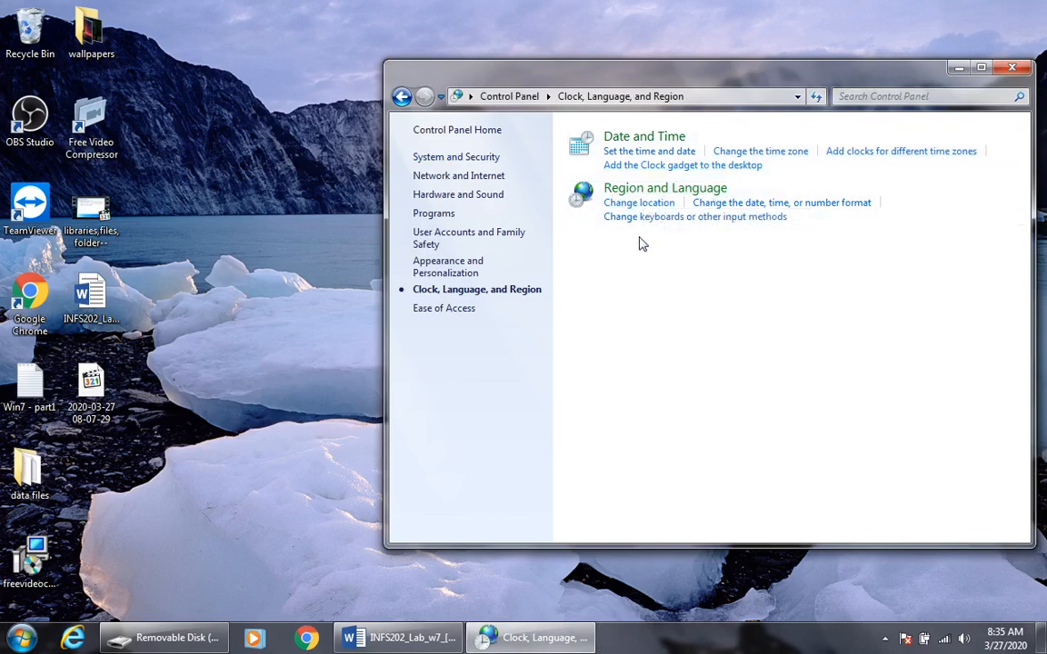
Open Region and Language and examine the available regional formats, leaving English (United States) selected
{"action": "left_click", "coordinate": [669, 188]}
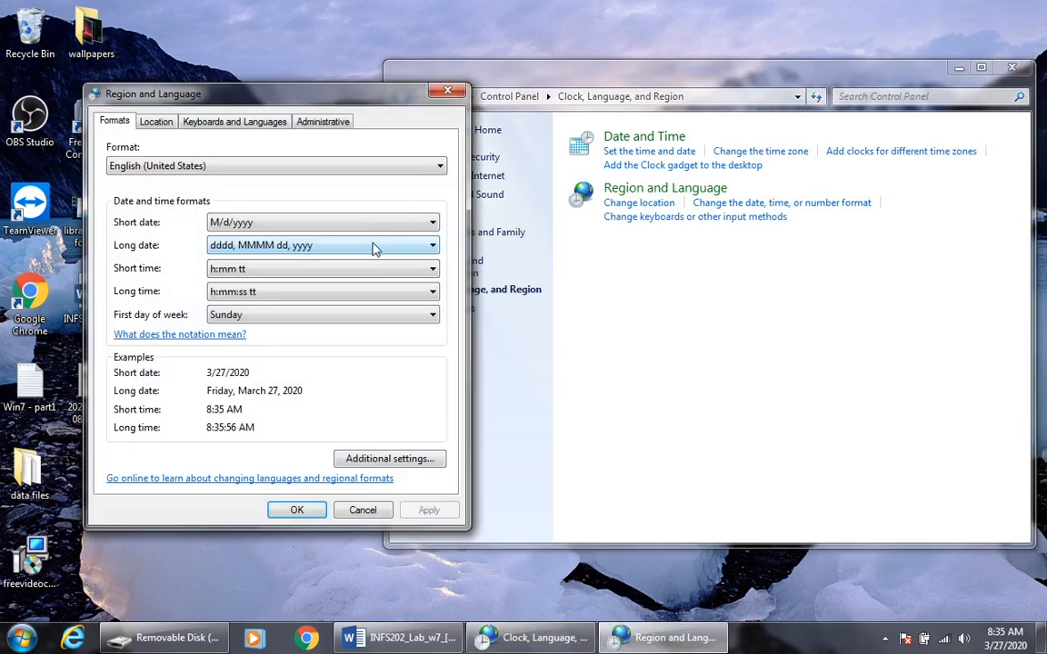
{"action": "mouse_move", "coordinate": [241, 103]}
{"action": "left_mouse_down"}
{"action": "mouse_move", "coordinate": [413, 93]}
{"action": "mouse_move", "coordinate": [353, 99]}
{"action": "mouse_move", "coordinate": [295, 82]}
{"action": "mouse_move", "coordinate": [259, 103]}
{"action": "left_mouse_up"}
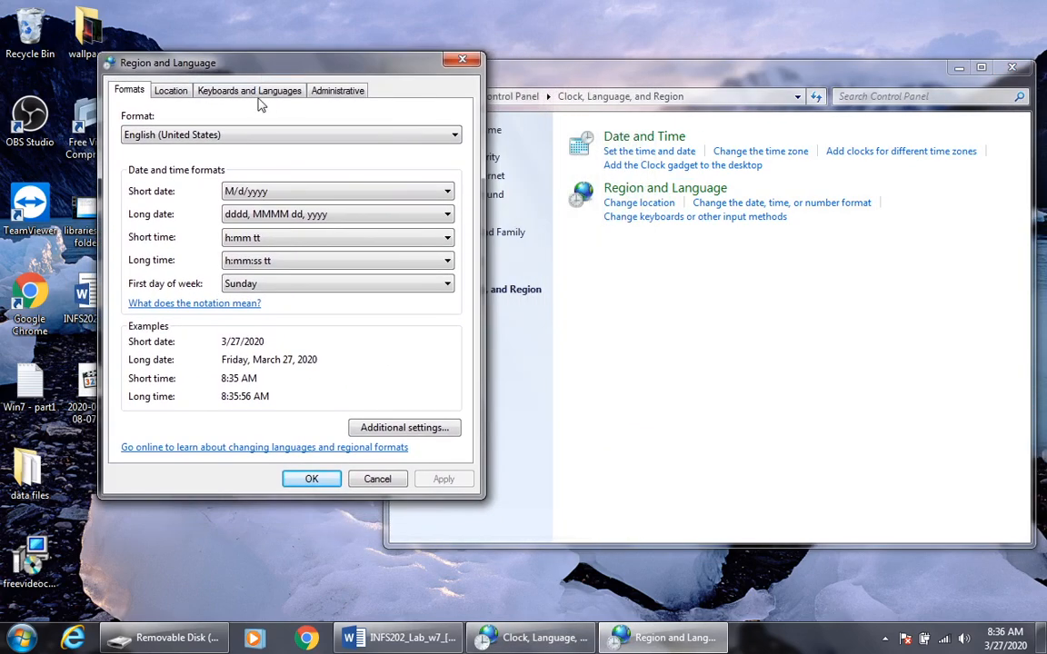
{"action": "left_click", "coordinate": [282, 136]}
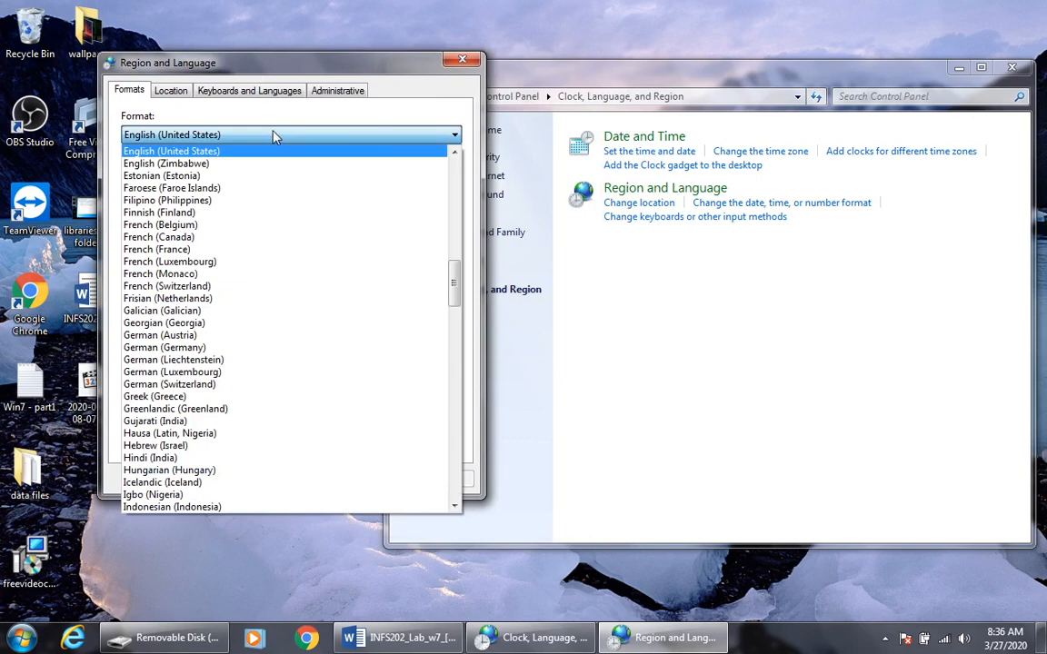
{"action": "left_click", "coordinate": [275, 134]}
{"action": "left_click", "coordinate": [274, 135]}
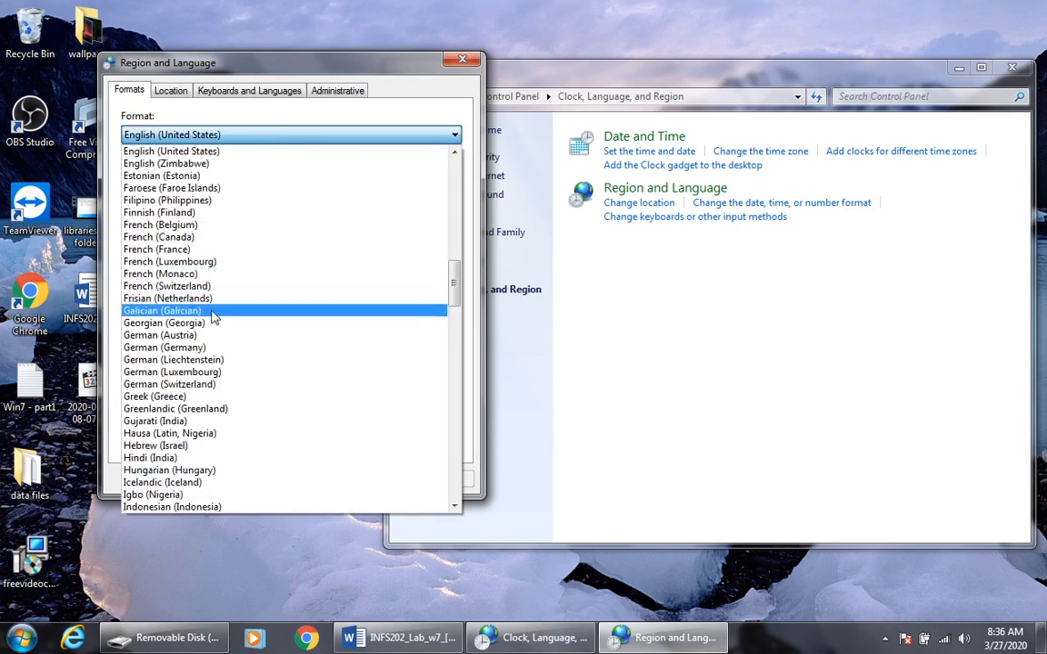
{"action": "left_click", "coordinate": [269, 123]}
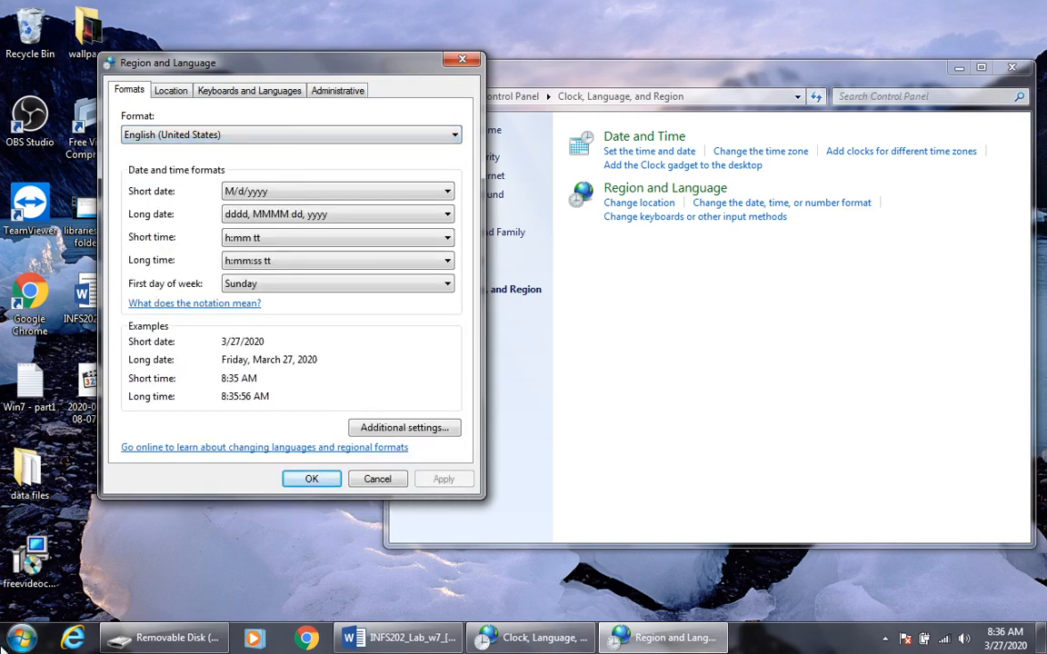
{"action": "left_click", "coordinate": [34, 647]}
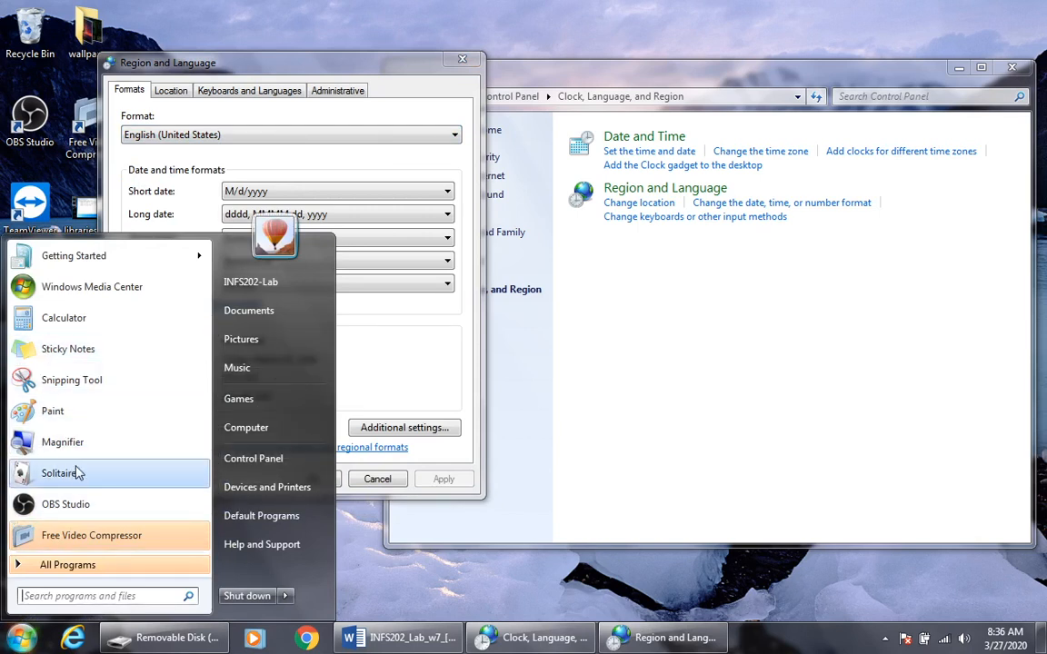
{"action": "left_click", "coordinate": [438, 114]}
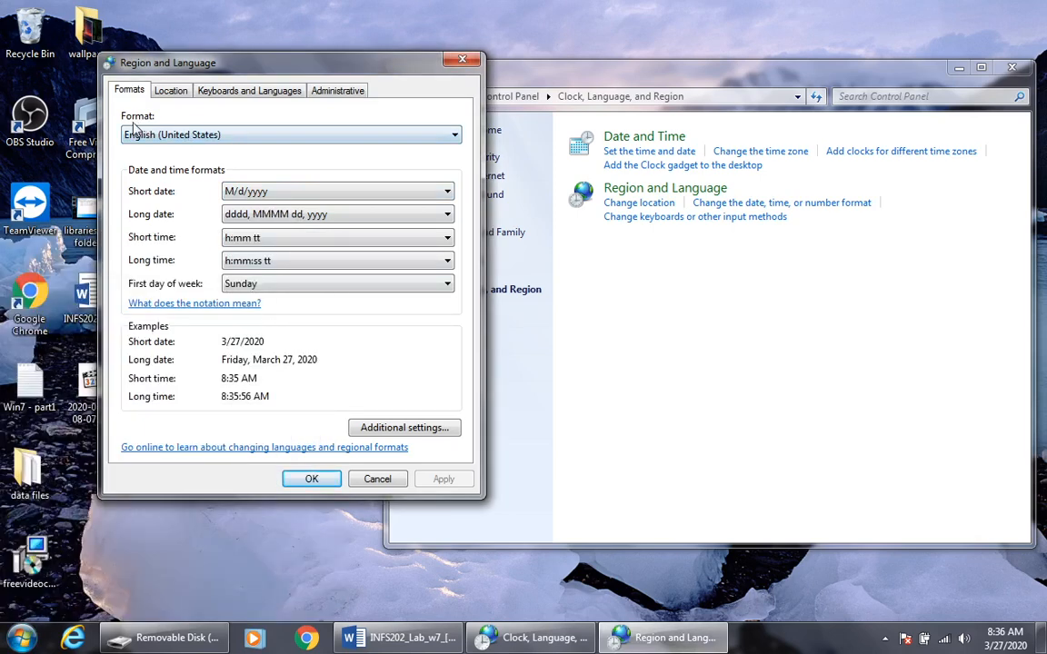
Examine the list of countries available as the current location in Region and Language, without changing it
{"action": "left_click", "coordinate": [172, 94]}
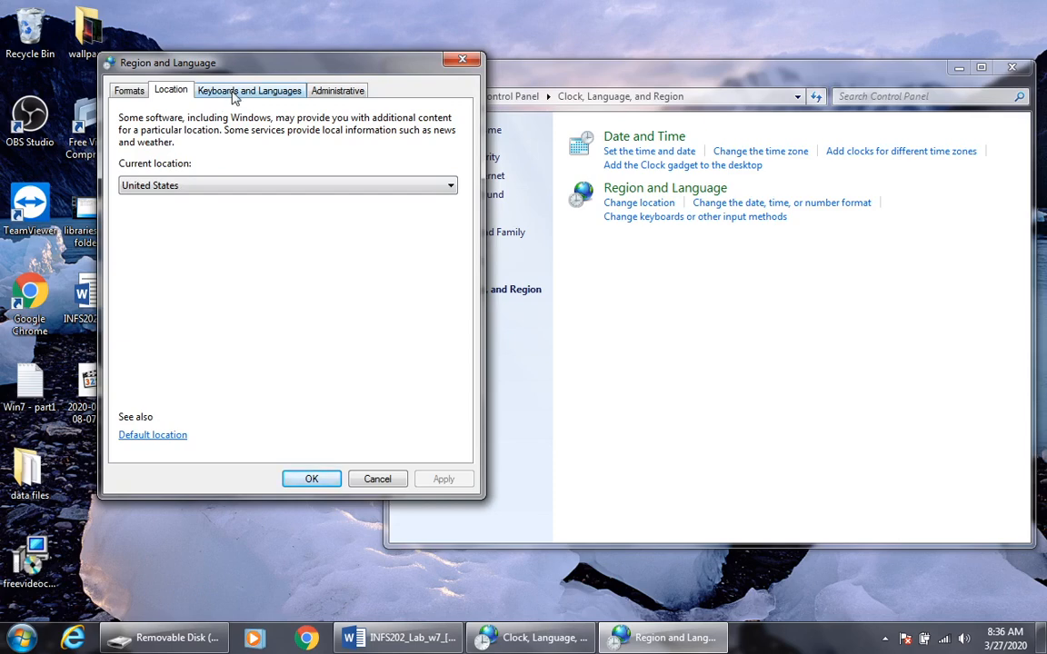
{"action": "left_click", "coordinate": [233, 186]}
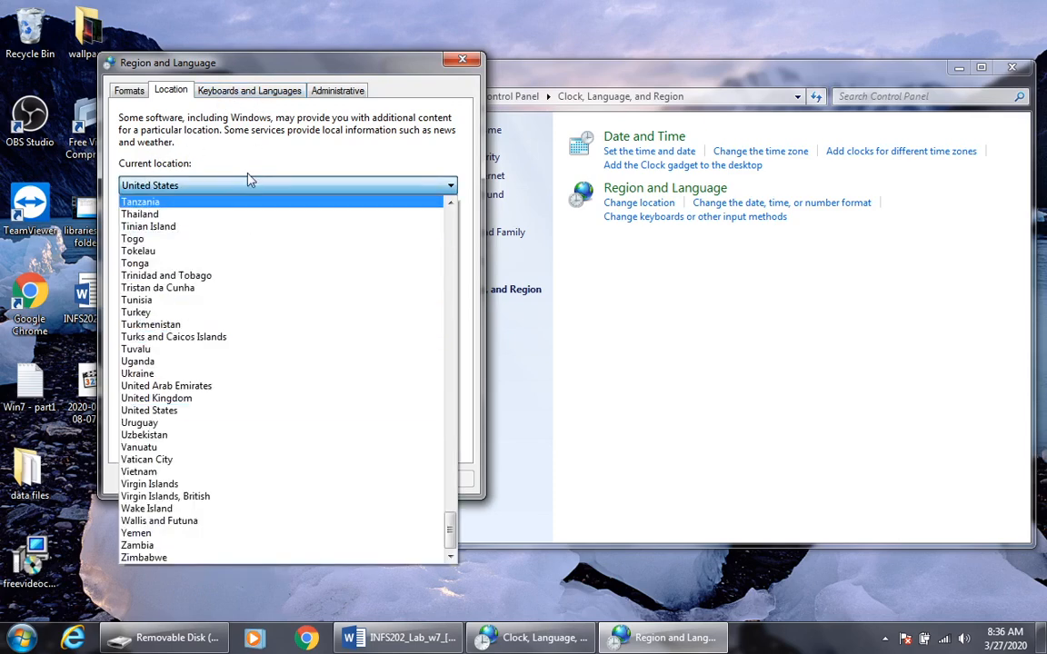
{"action": "left_click", "coordinate": [234, 142]}
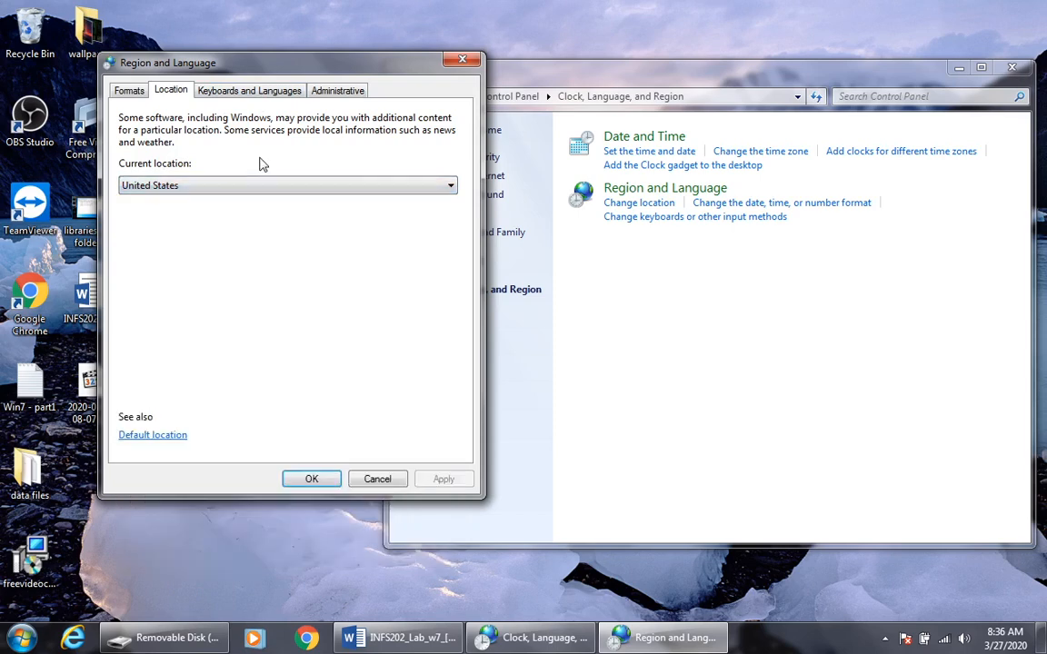
Add the Arabic (101) keyboard under Arabic (Saudi Arabia) to the installed input languages in Text Services and Input Languages
{"action": "left_click", "coordinate": [260, 91]}
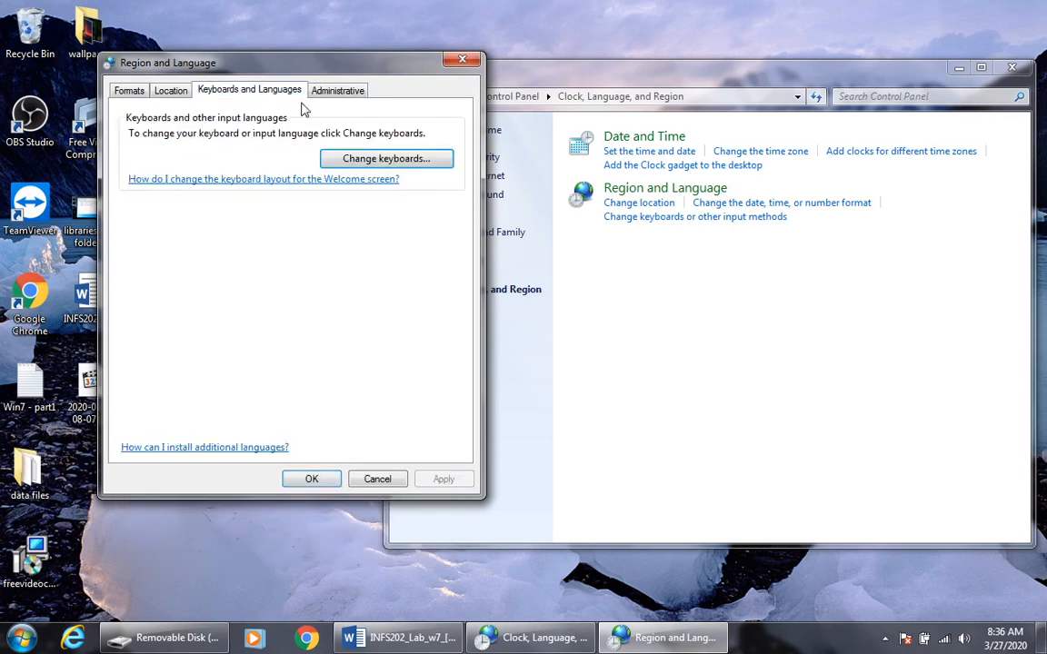
{"action": "left_click", "coordinate": [368, 162]}
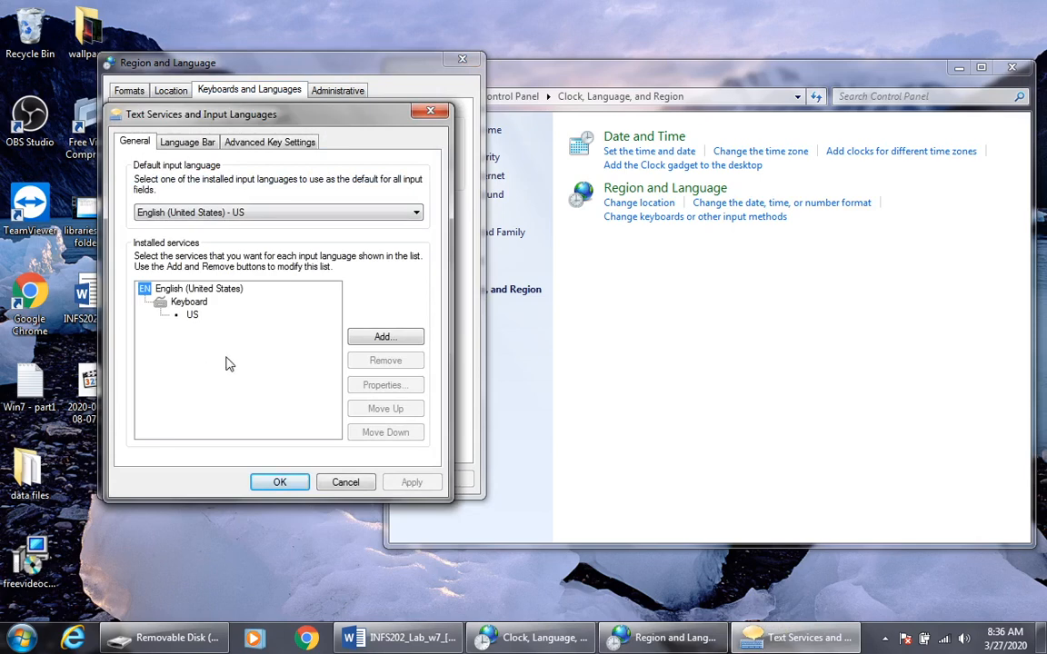
{"action": "left_click_drag", "start_coordinate": [294, 107], "coordinate": [527, 69]}
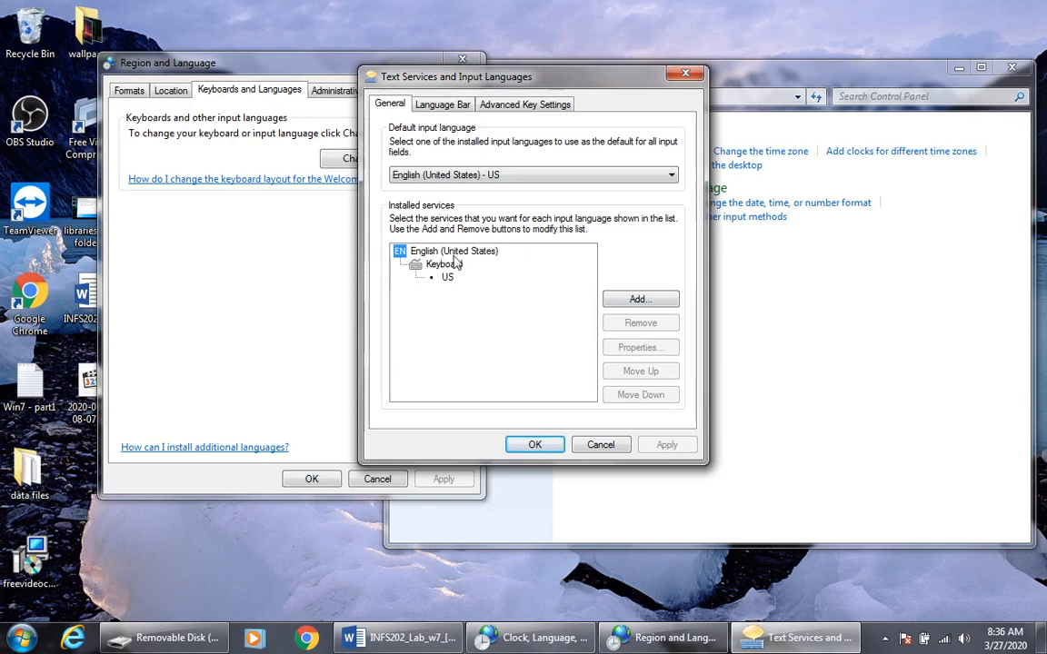
{"action": "left_click", "coordinate": [654, 305]}
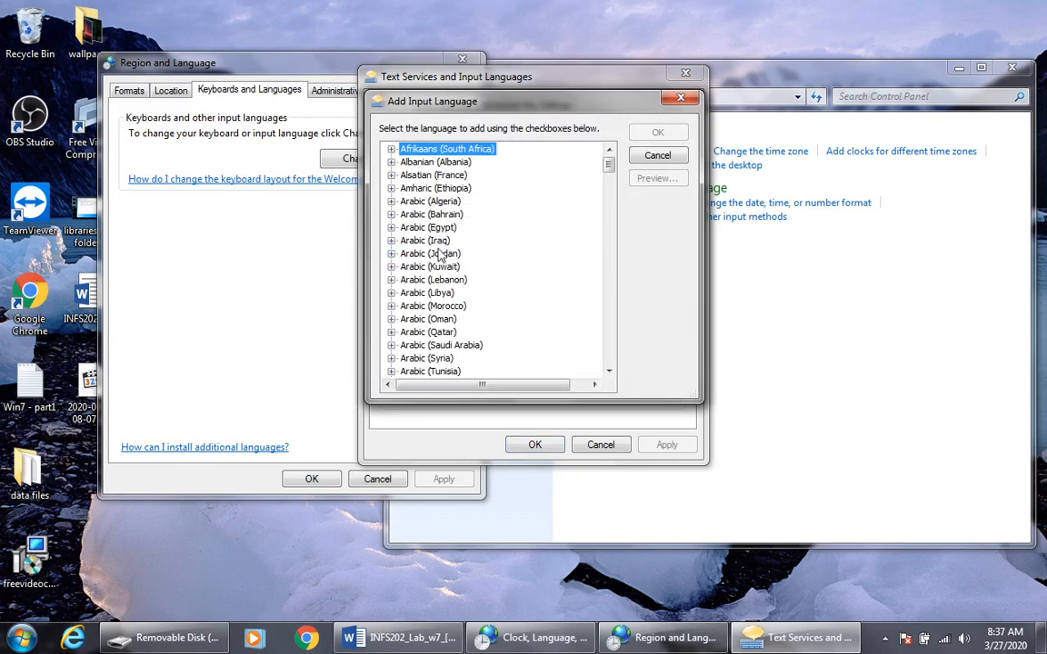
{"action": "left_click", "coordinate": [391, 227]}
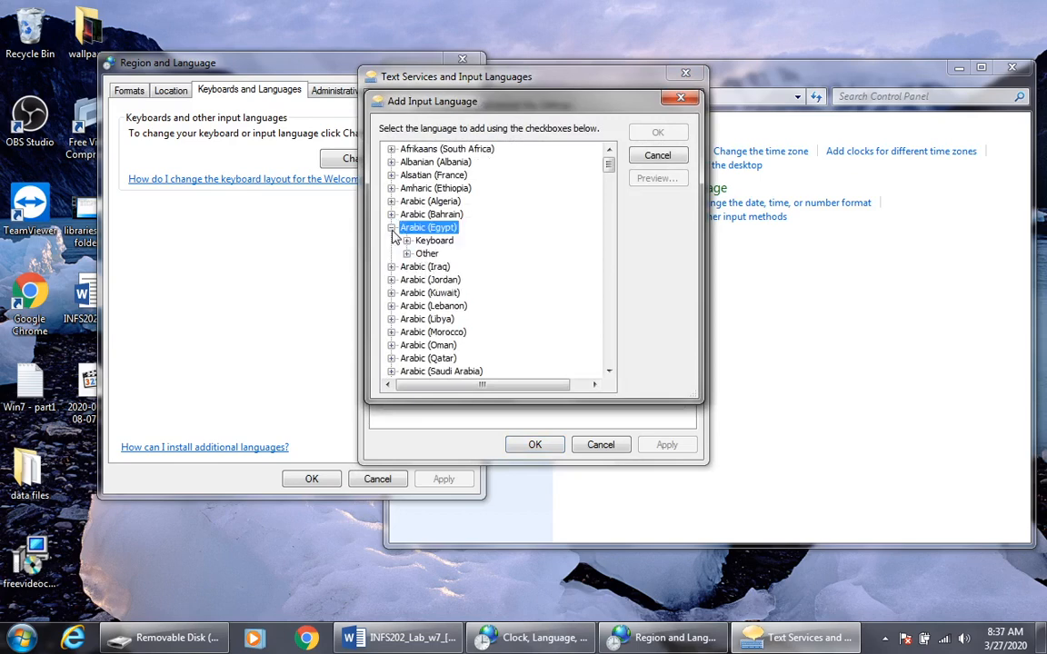
{"action": "left_click", "coordinate": [391, 227]}
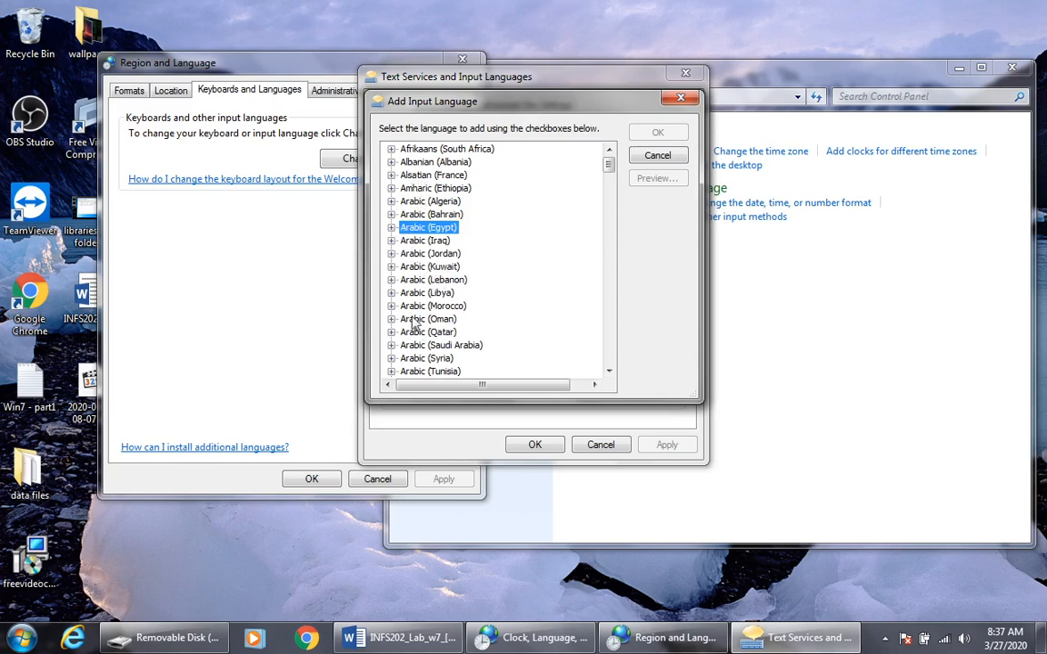
{"action": "scroll", "coordinate": [413, 322], "scroll_direction": "down", "scroll_amount": 1}
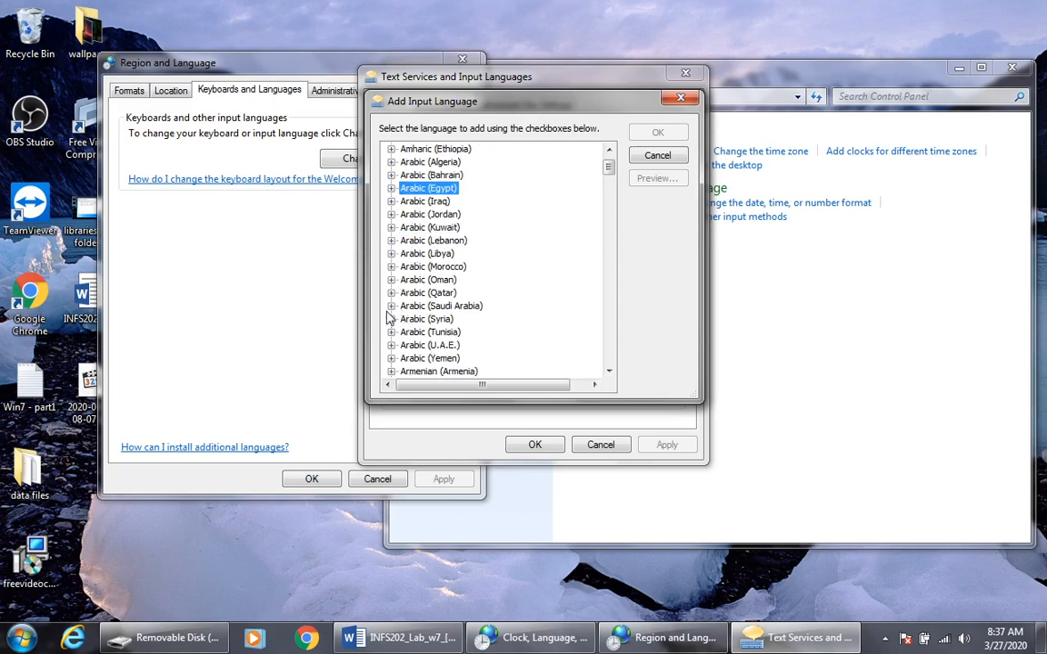
{"action": "left_click", "coordinate": [391, 305]}
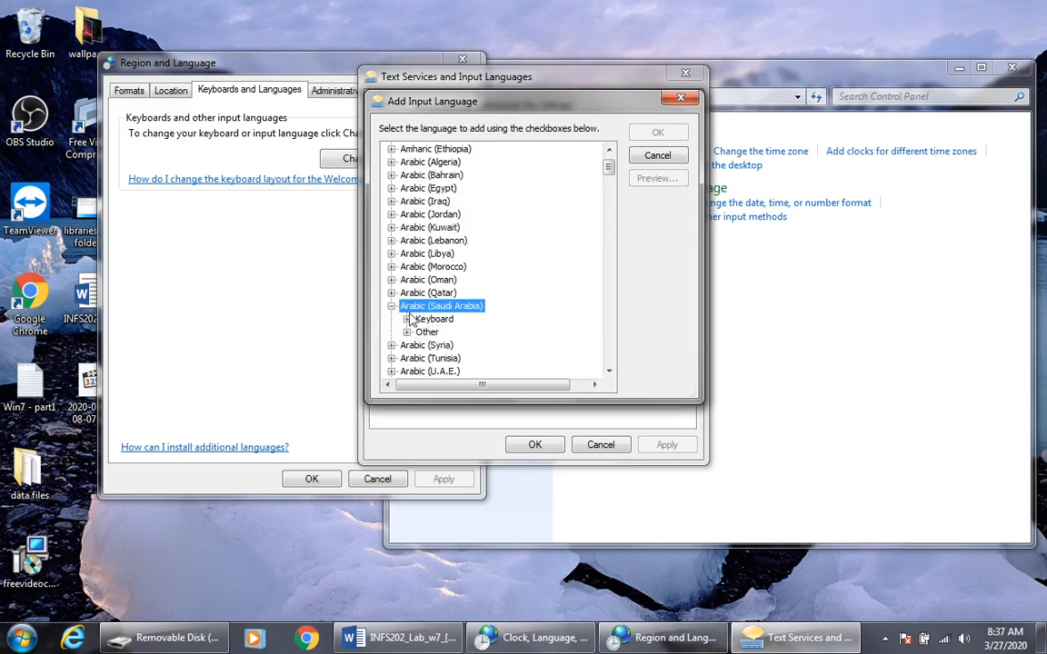
{"action": "left_click", "coordinate": [407, 319]}
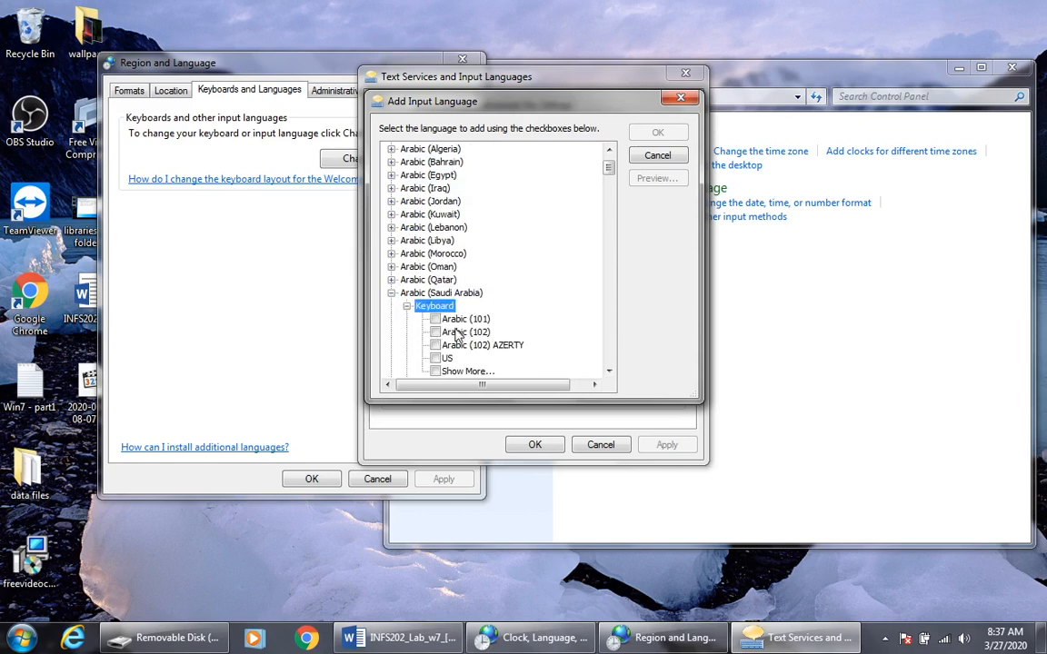
{"action": "left_click", "coordinate": [435, 319]}
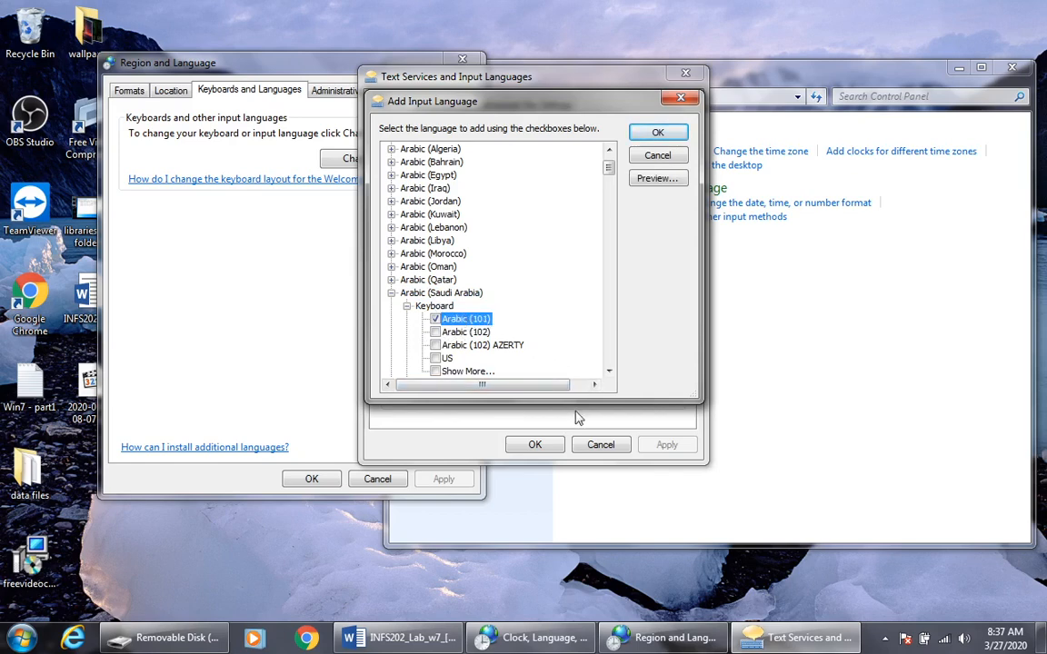
{"action": "left_click", "coordinate": [656, 136]}
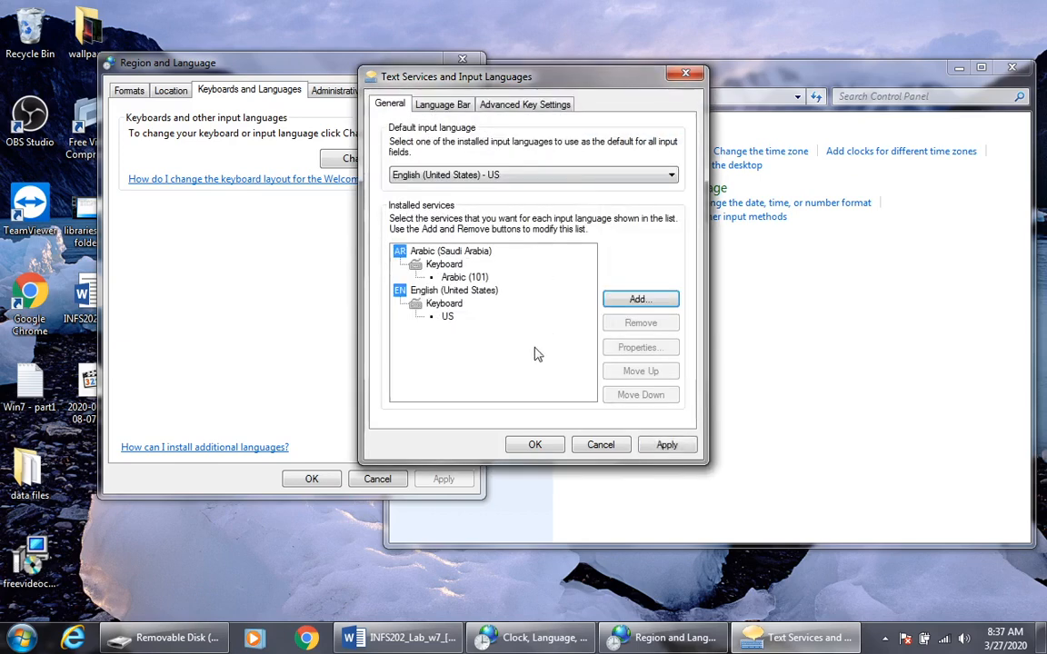
Move English (United States) above Arabic (Saudi Arabia) in the installed services, then apply and accept the input language settings
{"action": "left_click", "coordinate": [442, 252]}
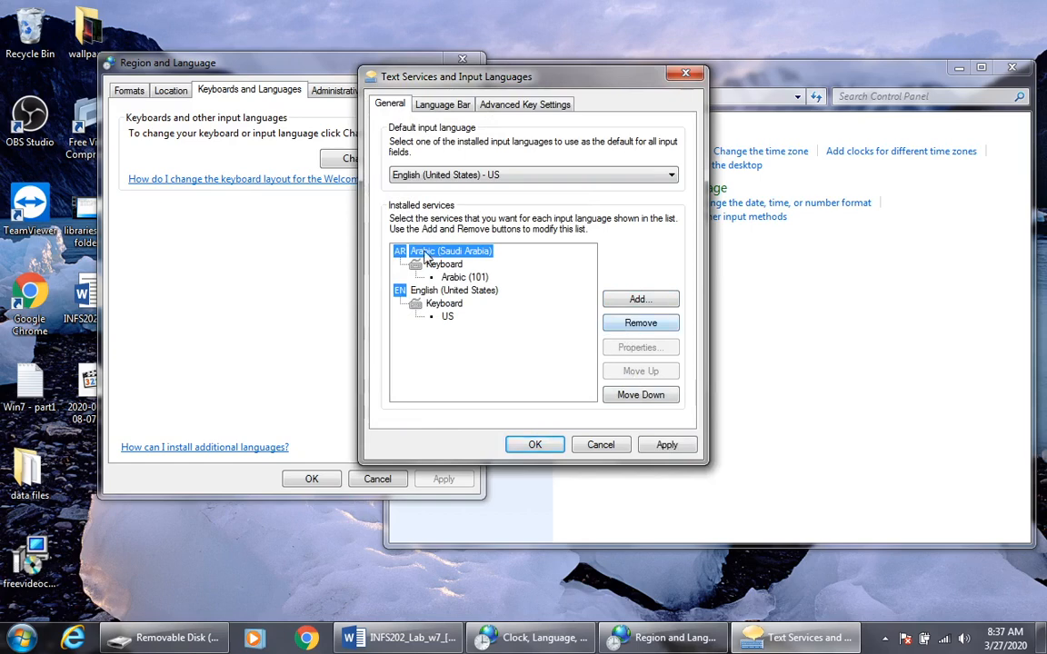
{"action": "left_click", "coordinate": [454, 290]}
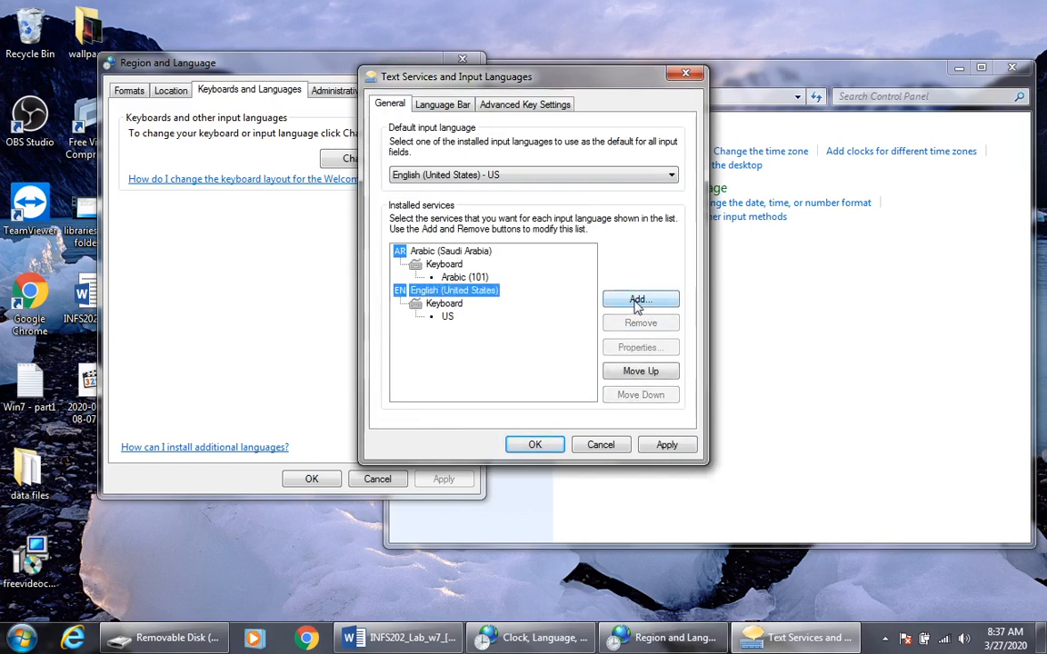
{"action": "left_click", "coordinate": [636, 369]}
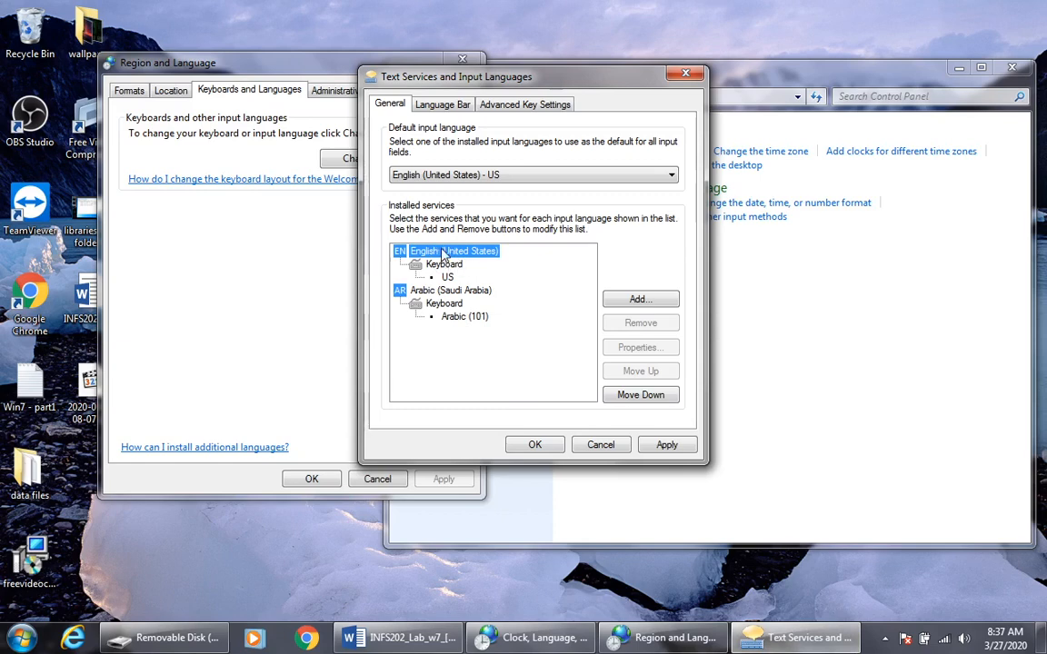
{"action": "left_click", "coordinate": [655, 449]}
{"action": "left_click", "coordinate": [527, 448]}
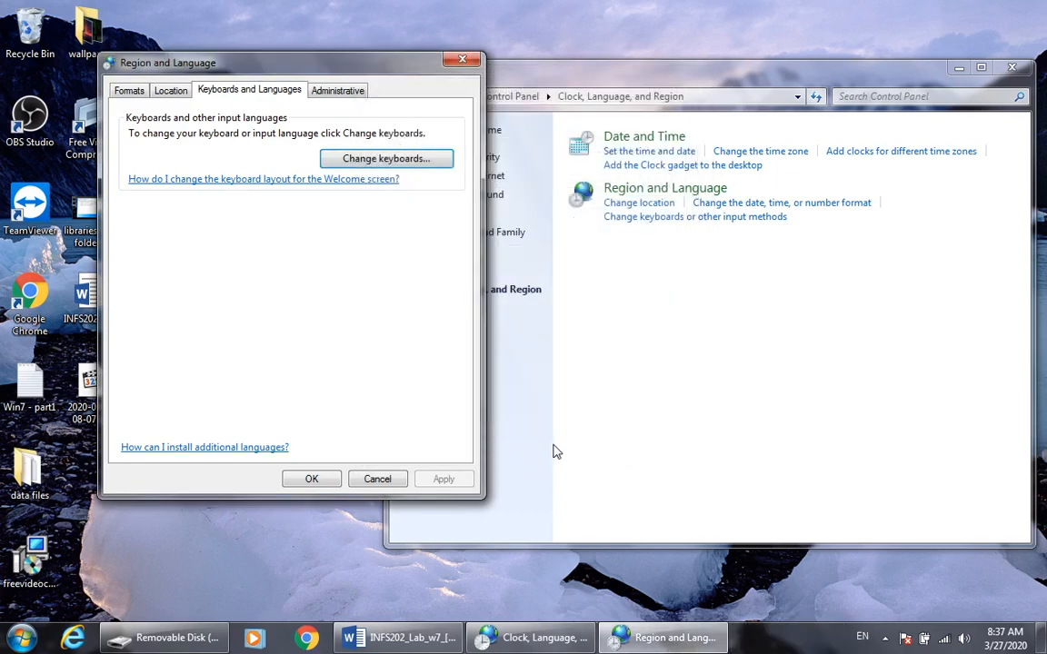
Look over the input languages offered by the taskbar language indicator, then accept and close Region and Language
{"action": "left_click", "coordinate": [863, 637]}
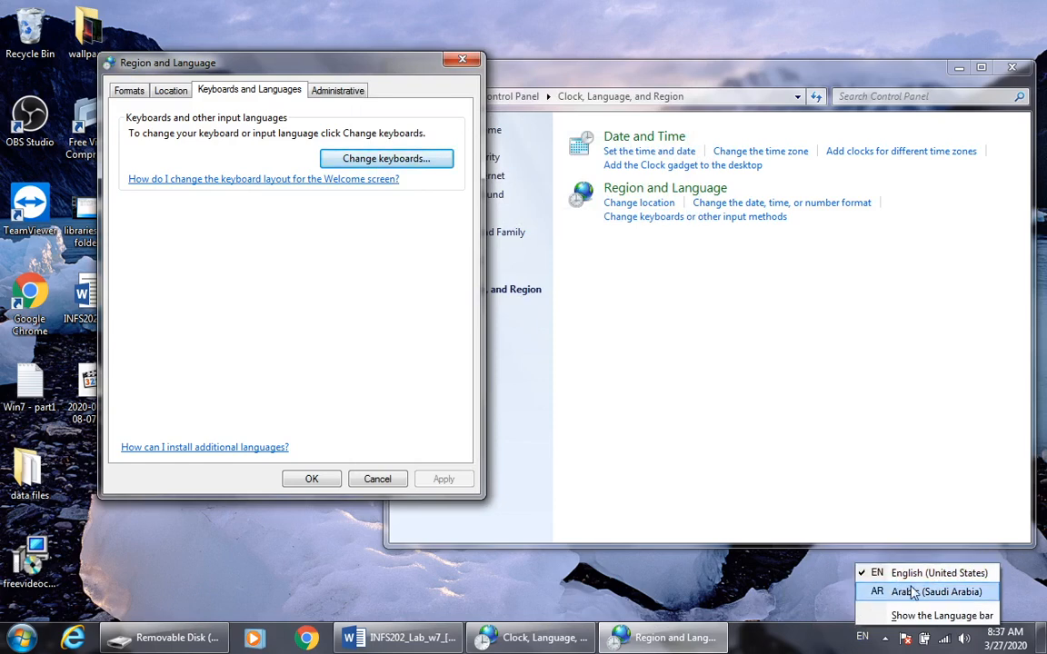
{"action": "left_click", "coordinate": [351, 443]}
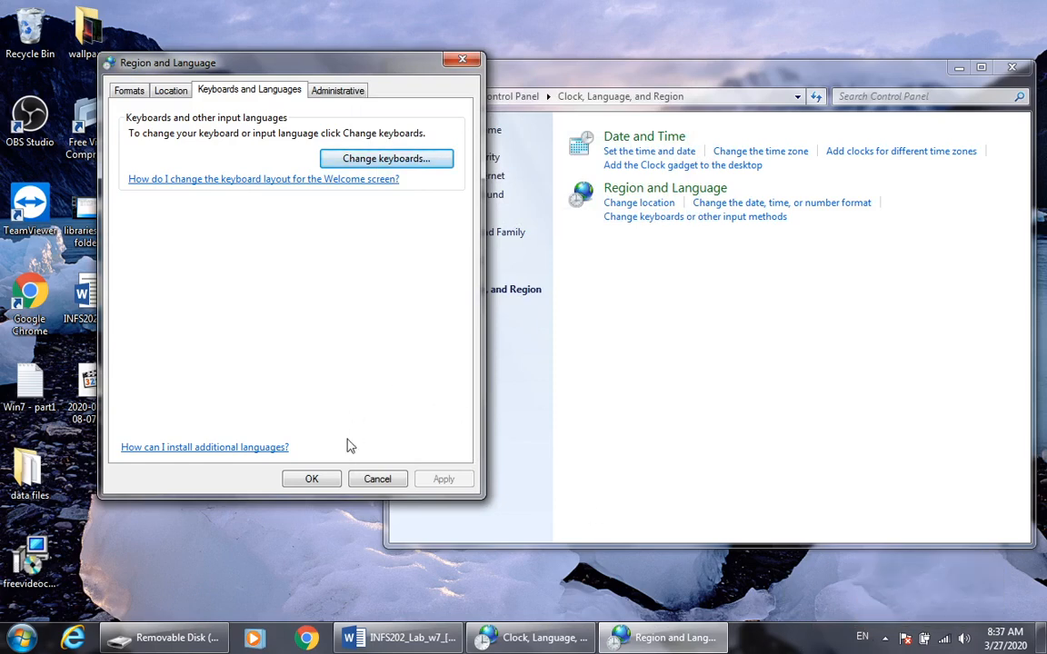
{"action": "left_click", "coordinate": [312, 479]}
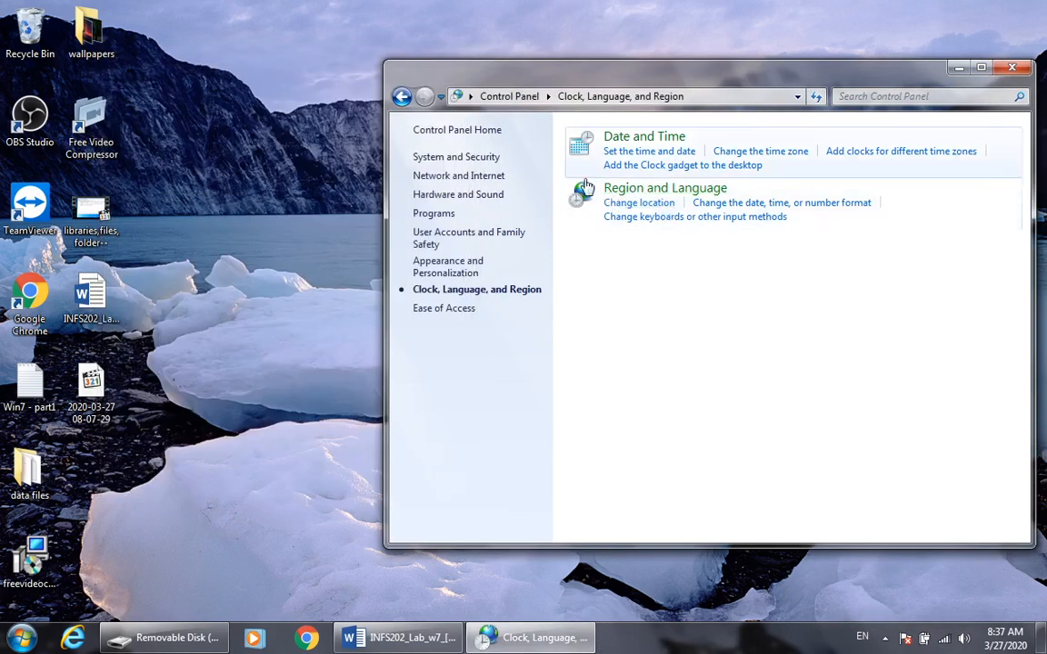
Check the task list in the INFS202 lab document in Word, then return to the Control Panel home page
{"action": "left_click", "coordinate": [400, 637]}
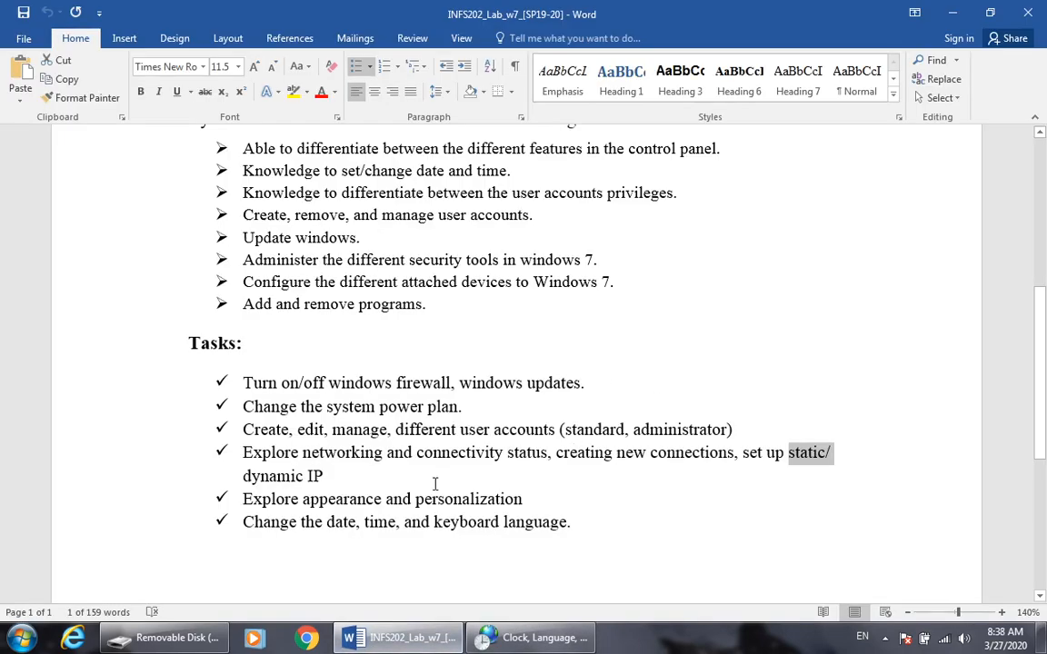
{"action": "left_click", "coordinate": [427, 636]}
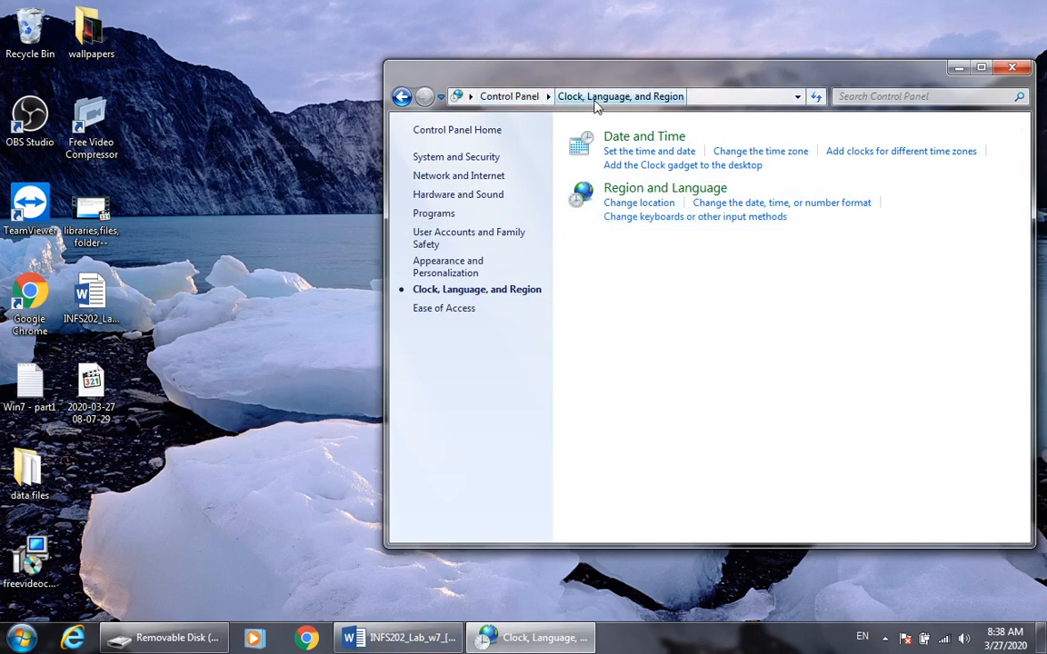
{"action": "left_click", "coordinate": [511, 98]}
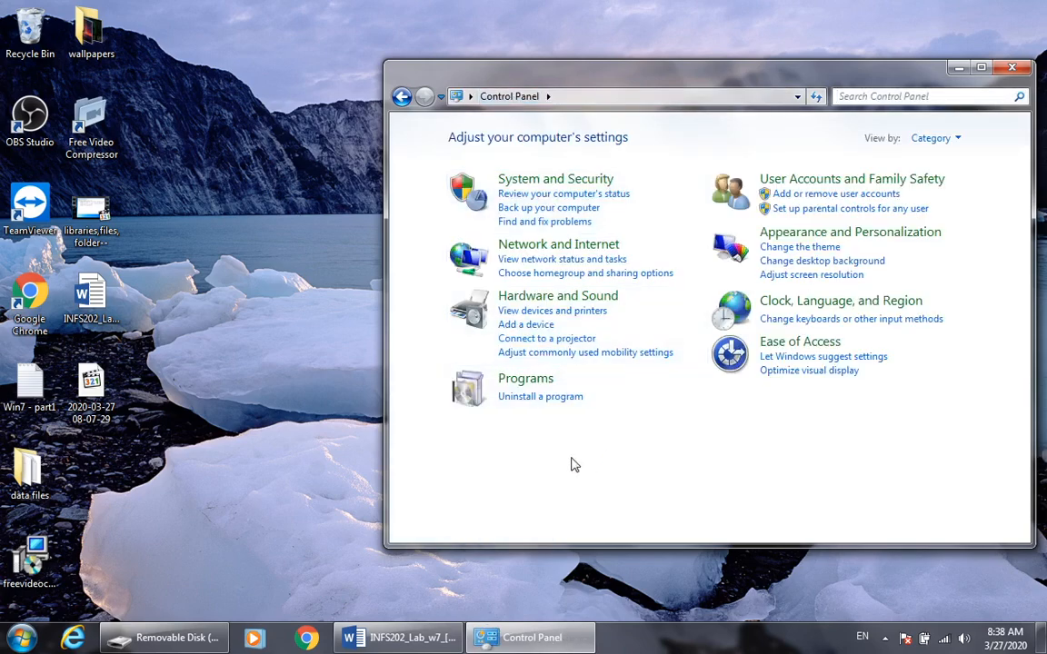
Review the lab objectives in Word again, then open Programs and Features under Programs in Control Panel
{"action": "left_click", "coordinate": [404, 636]}
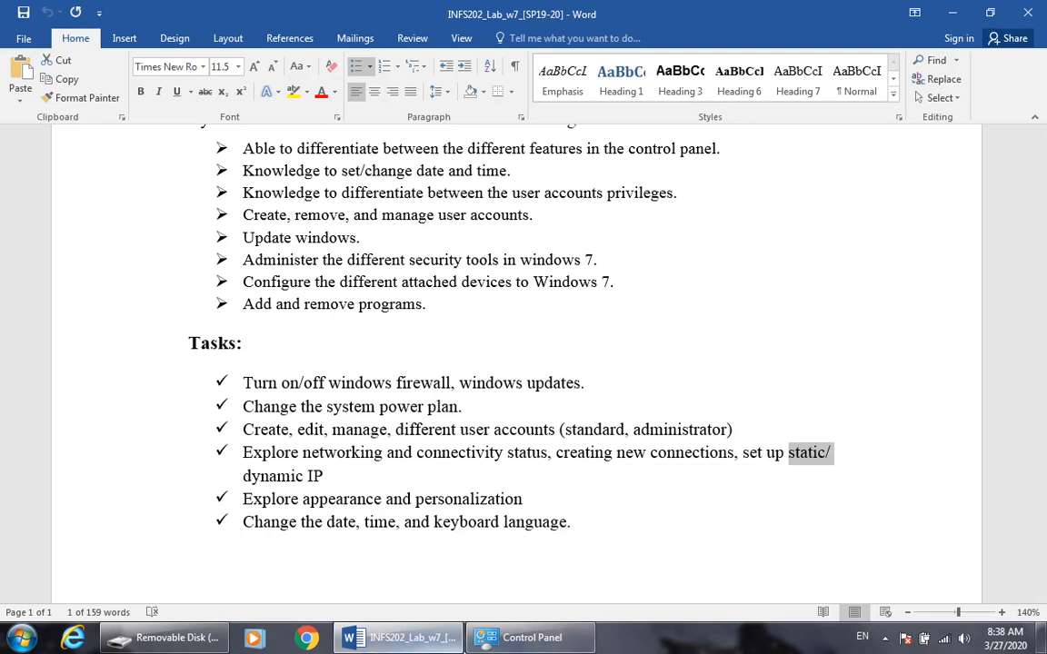
{"action": "left_click", "coordinate": [532, 637]}
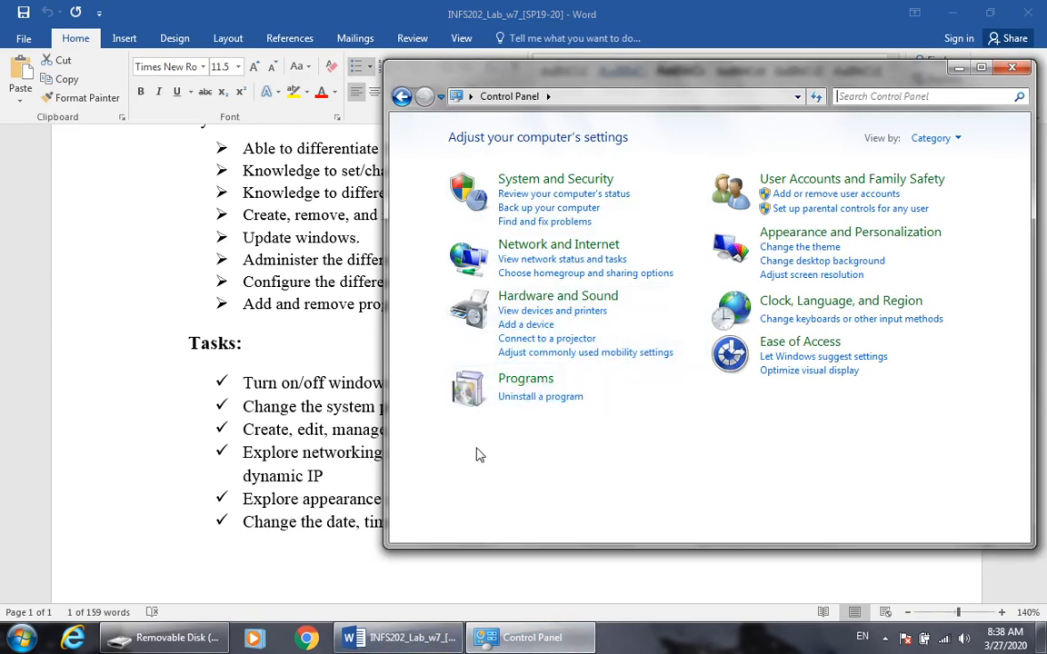
{"action": "left_click", "coordinate": [527, 380]}
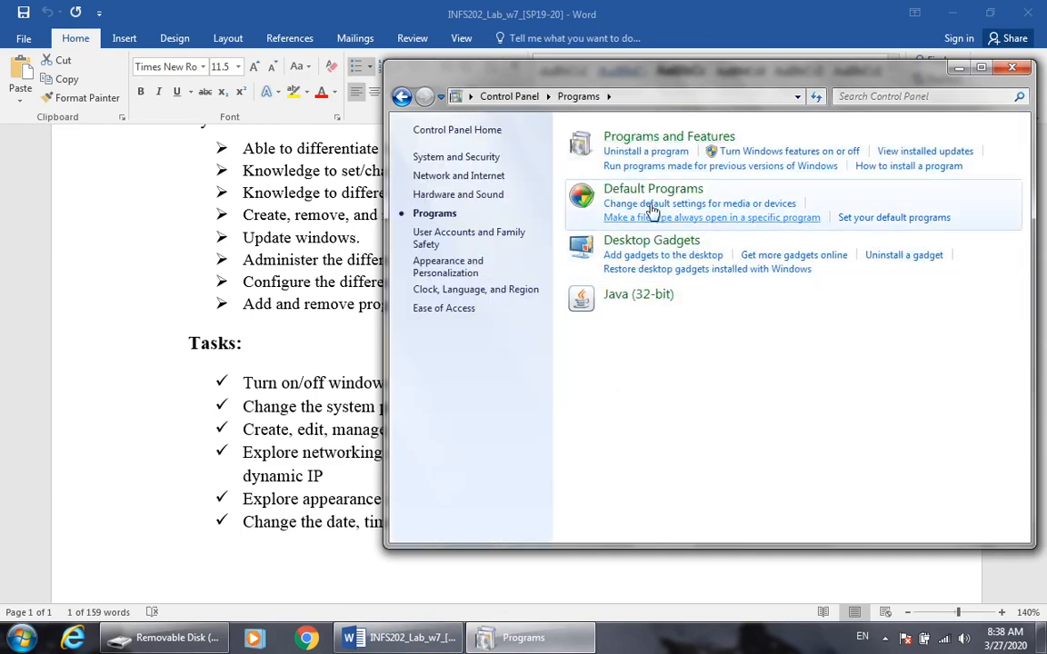
{"action": "left_click", "coordinate": [634, 142]}
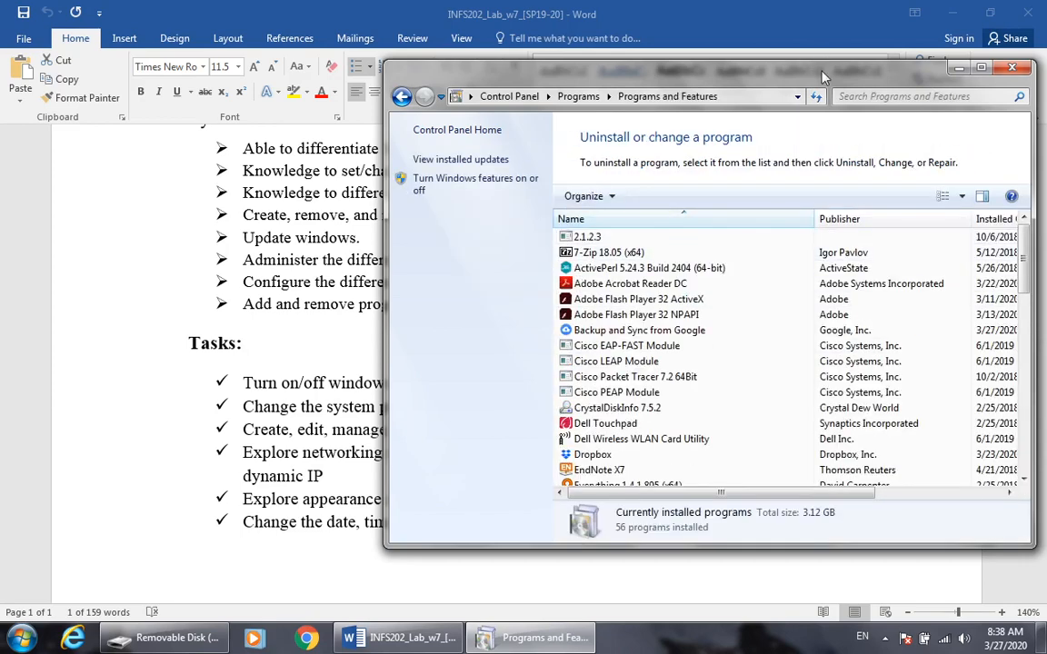
Maximize the Programs and Features window and look through the full list of installed programs
{"action": "double_click", "coordinate": [821, 73]}
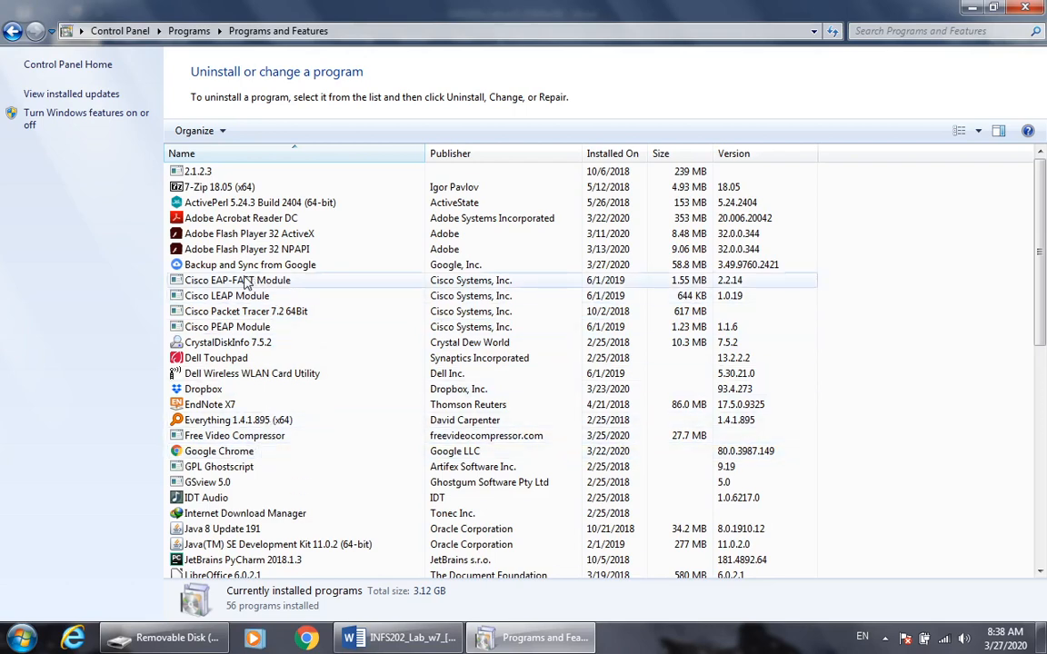
{"action": "scroll", "coordinate": [254, 318], "scroll_direction": "down", "scroll_amount": 10}
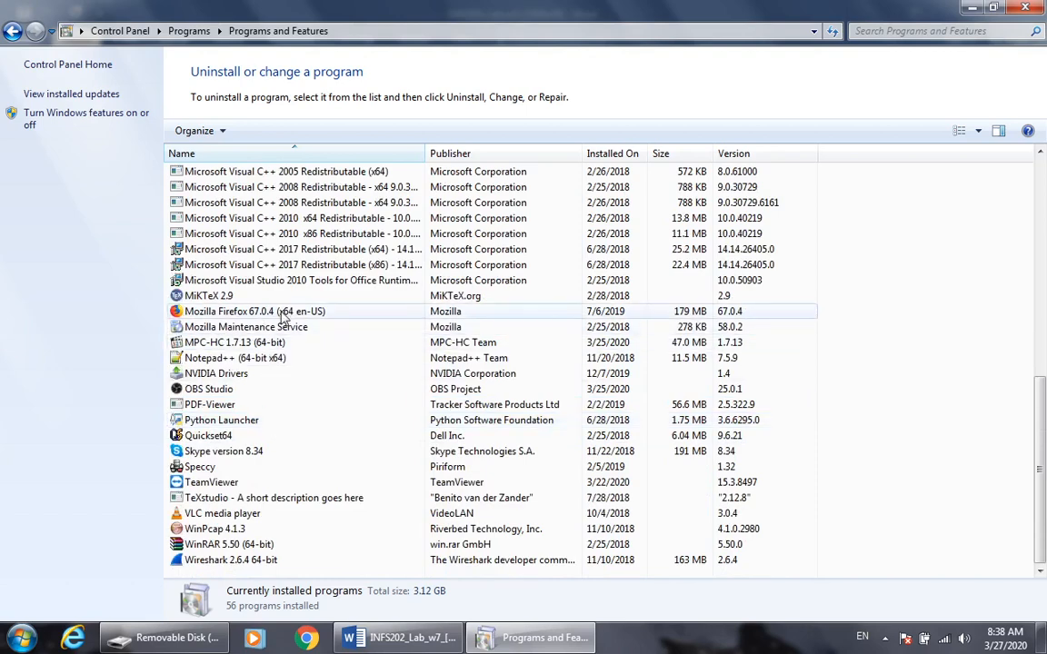
{"action": "scroll", "coordinate": [283, 315], "scroll_direction": "up", "scroll_amount": 10}
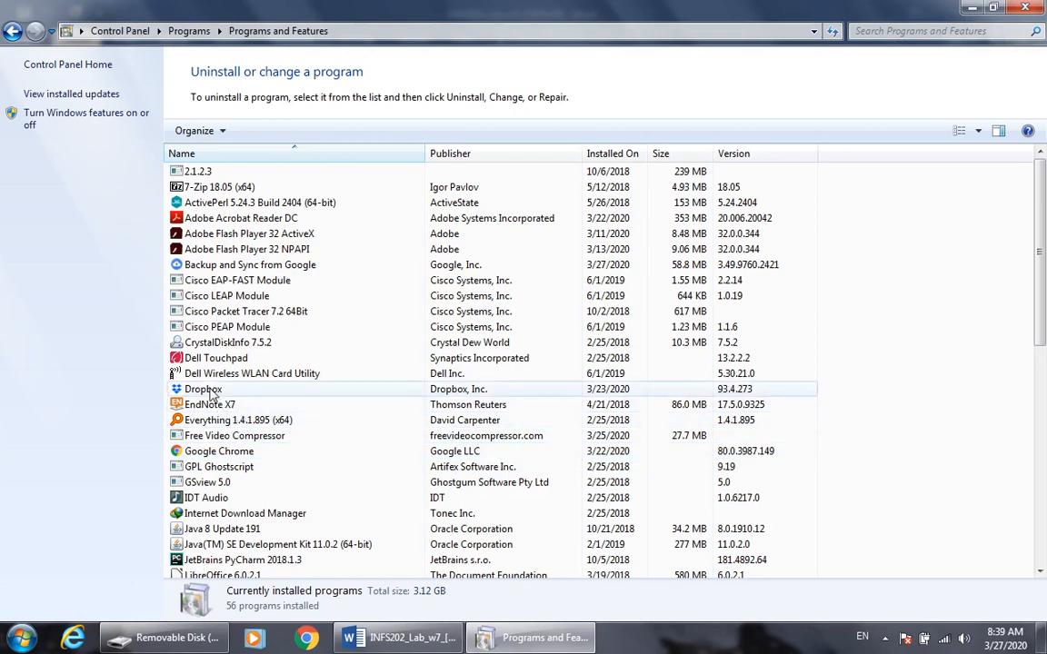
Start the uninstaller for Everything 1.4.1.895 (x64), then cancel it at the installer language selection
{"action": "left_click", "coordinate": [231, 420]}
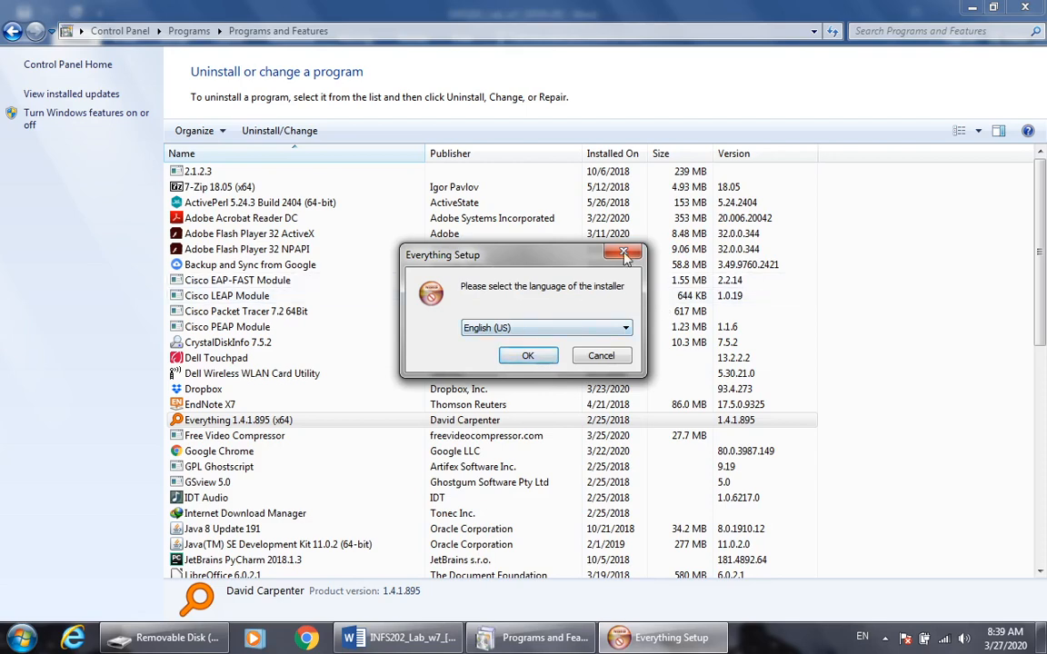
{"action": "left_click", "coordinate": [623, 254]}
{"action": "scroll", "coordinate": [268, 400], "scroll_direction": "down", "scroll_amount": 1}
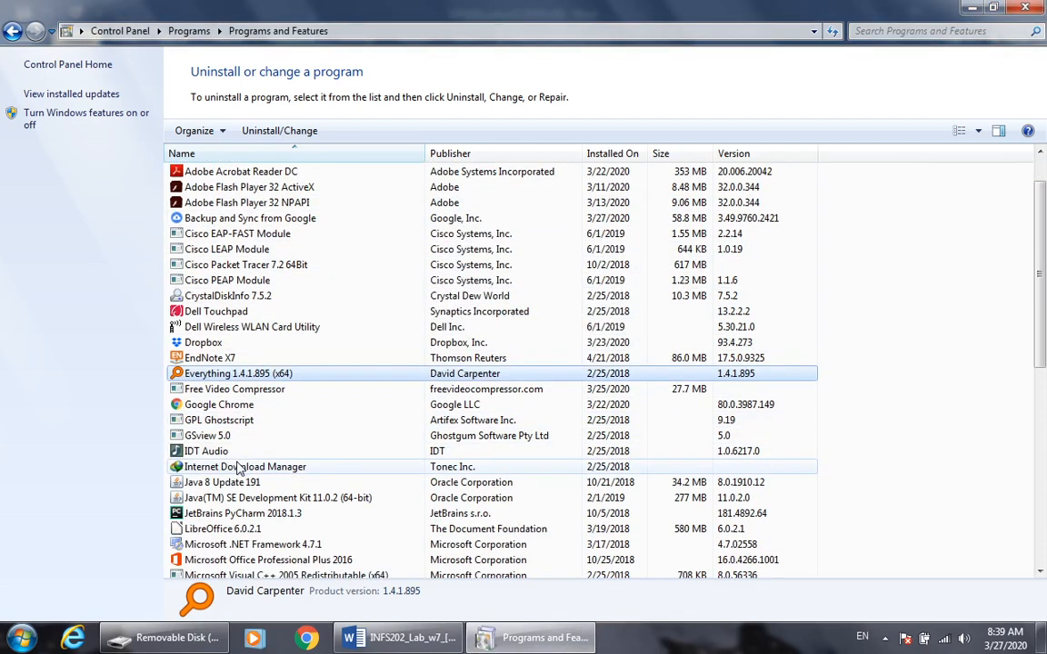
{"action": "scroll", "coordinate": [238, 467], "scroll_direction": "down", "scroll_amount": 2}
Browse to the Everything folder in Program Files on Local Disk (C:) and select all the files in it
{"action": "left_click", "coordinate": [20, 637]}
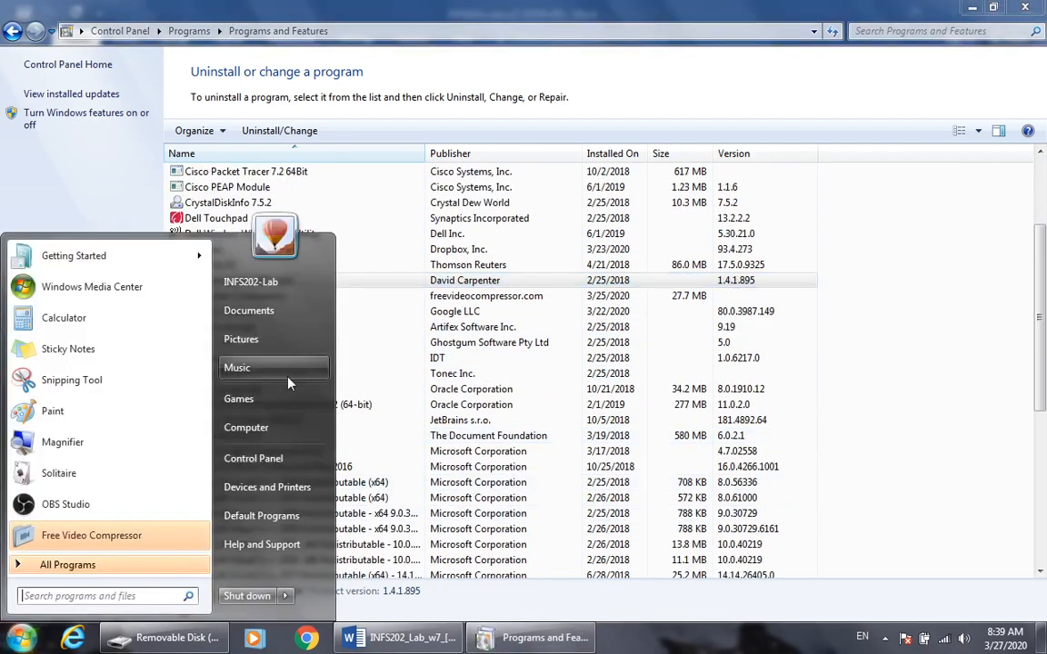
{"action": "left_click", "coordinate": [264, 429]}
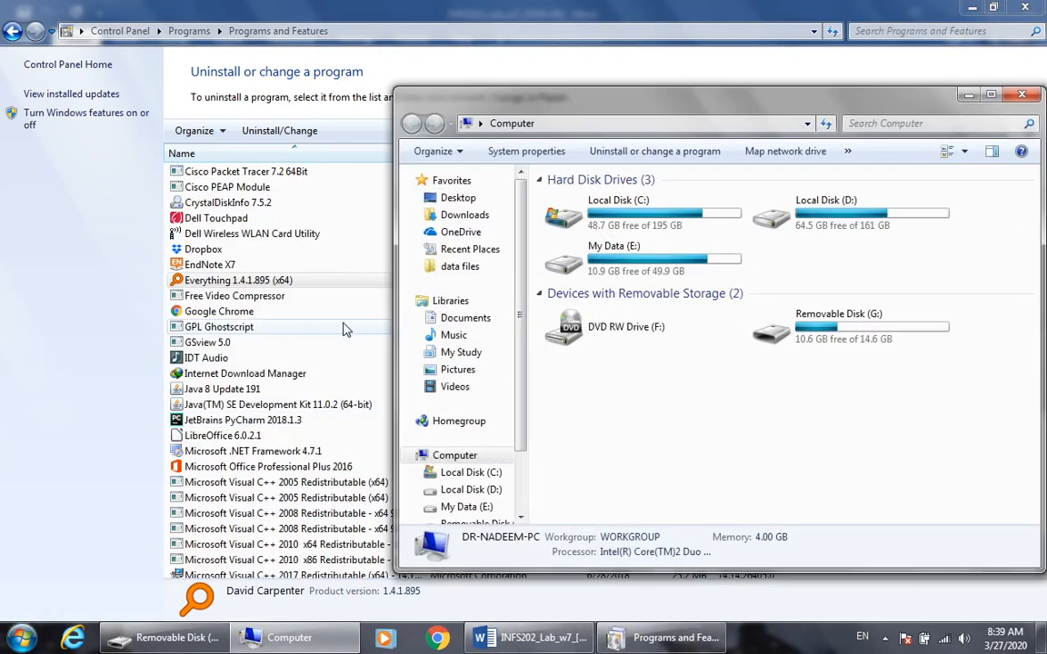
{"action": "left_click", "coordinate": [581, 257]}
{"action": "double_click", "coordinate": [577, 214]}
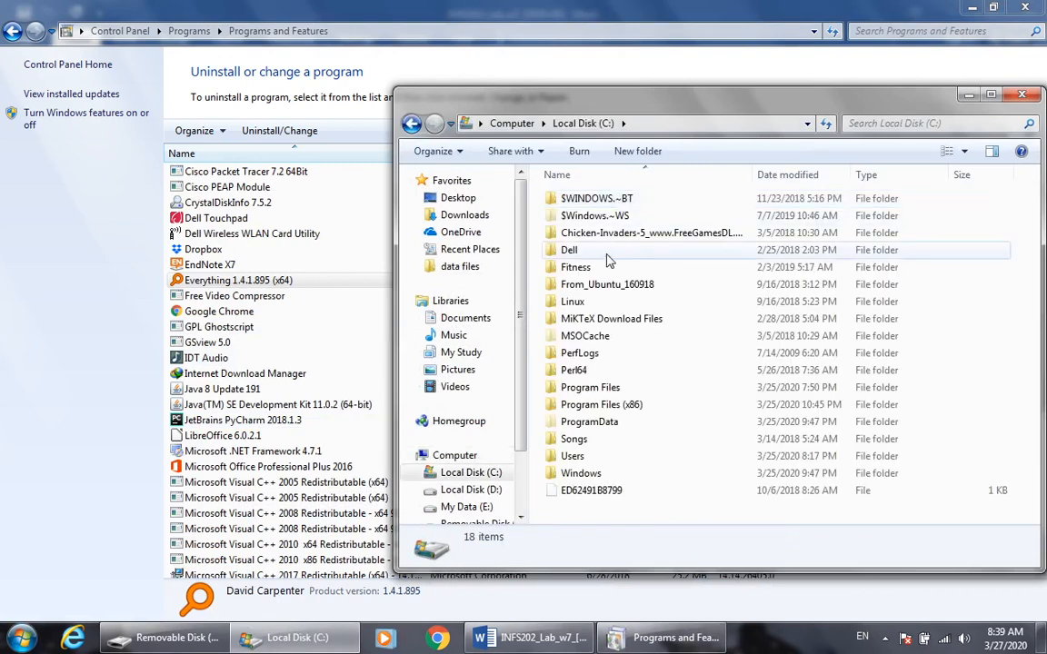
{"action": "double_click", "coordinate": [599, 388]}
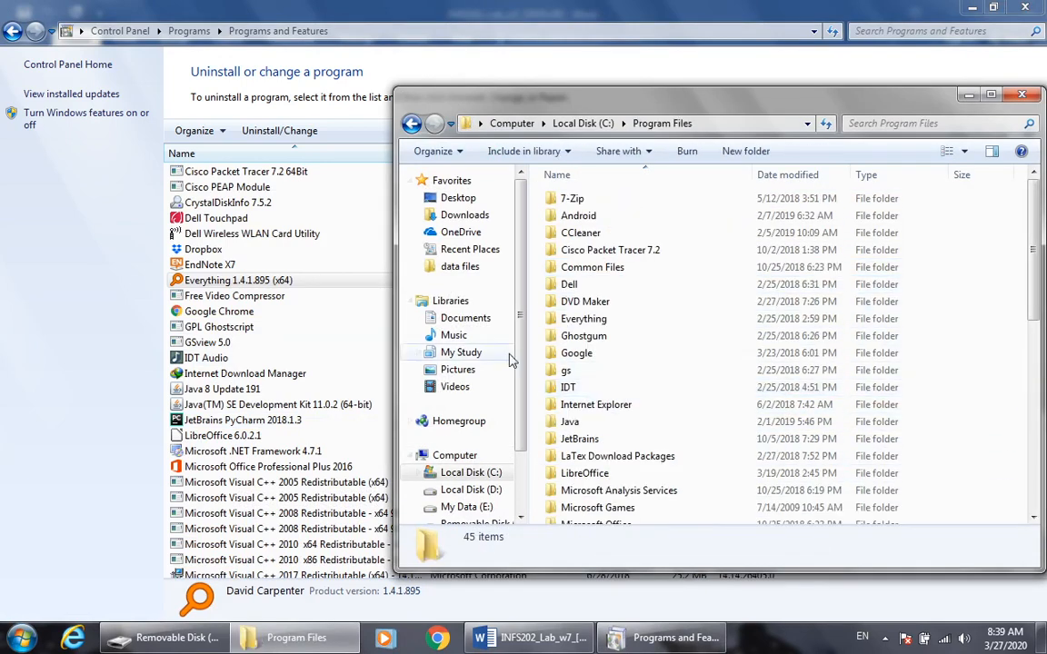
{"action": "left_click", "coordinate": [595, 369]}
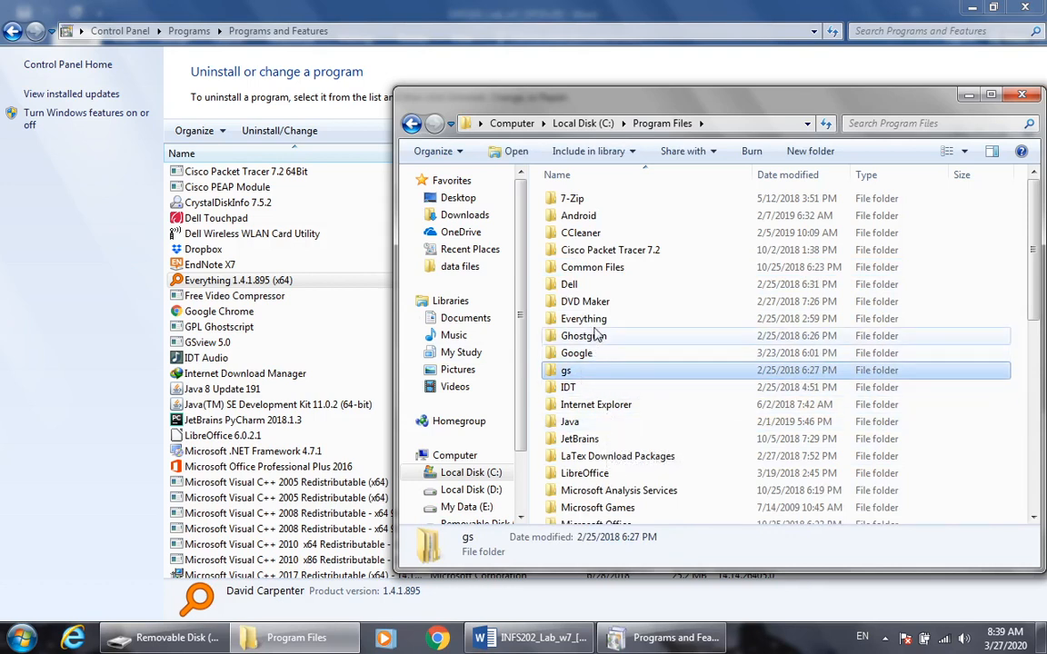
{"action": "double_click", "coordinate": [584, 319]}
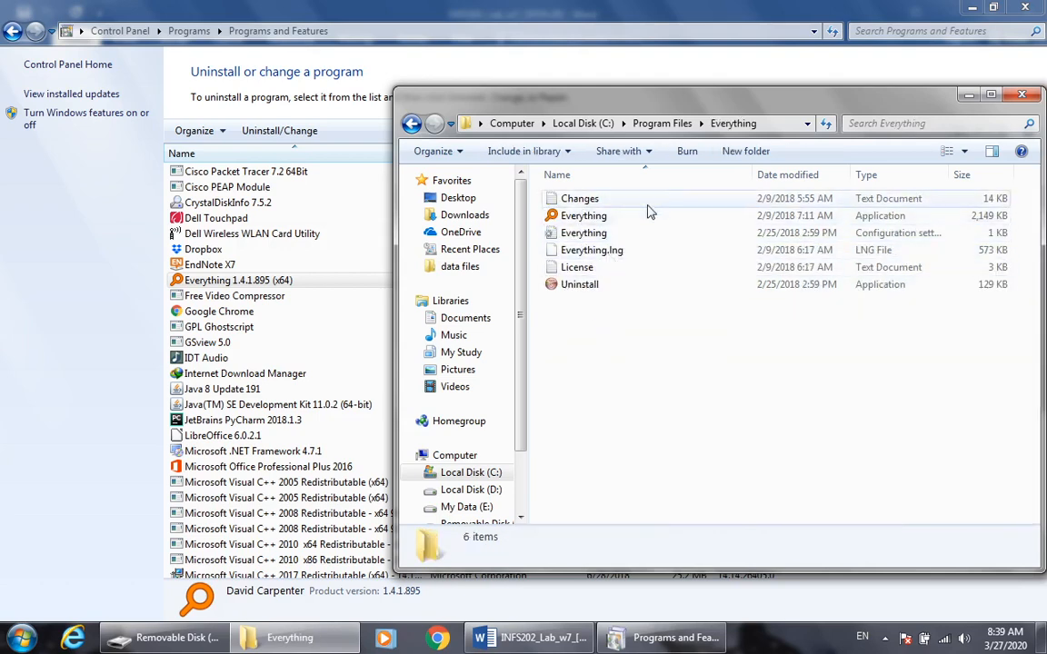
{"action": "left_click_drag", "start_coordinate": [538, 295], "coordinate": [575, 177]}
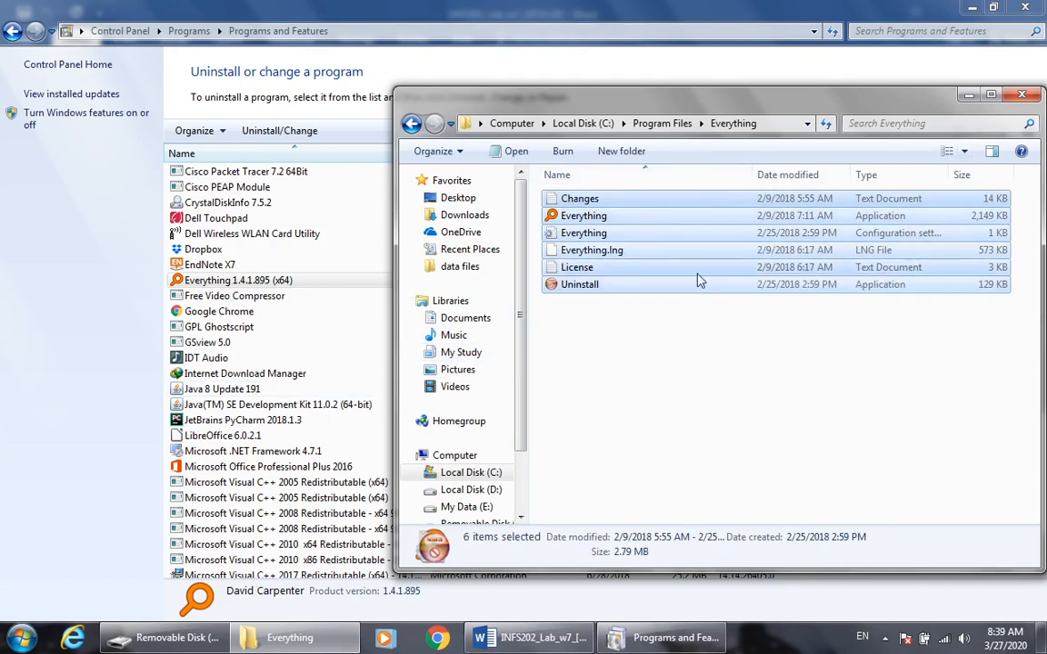
Close the Everything folder window and return from Programs and Features to the Control Panel home page
{"action": "left_click", "coordinate": [1021, 95]}
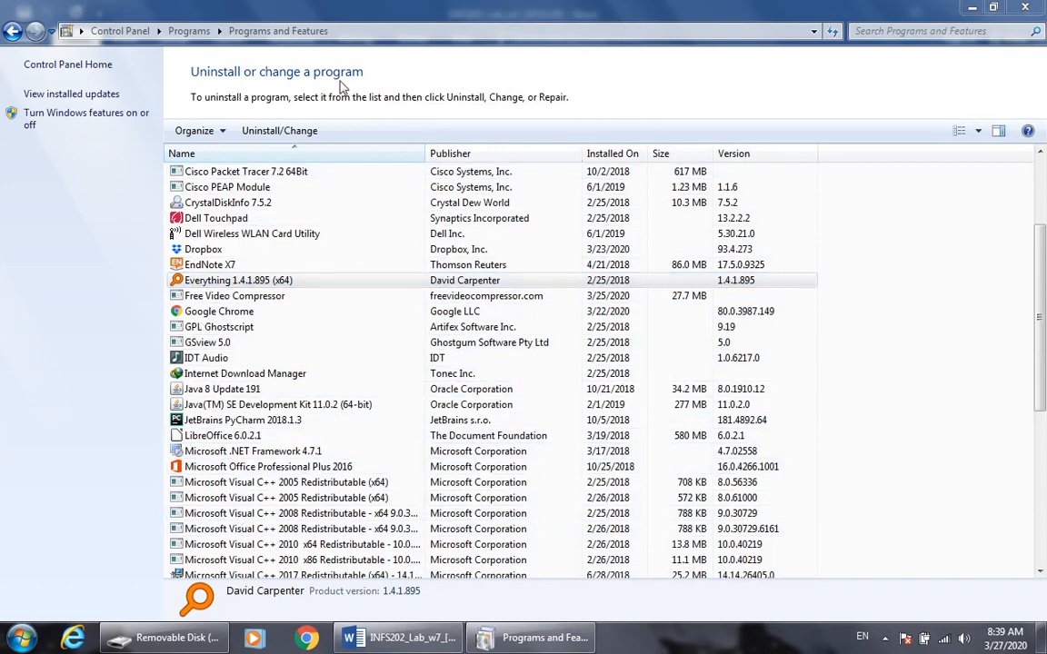
{"action": "left_click", "coordinate": [195, 31]}
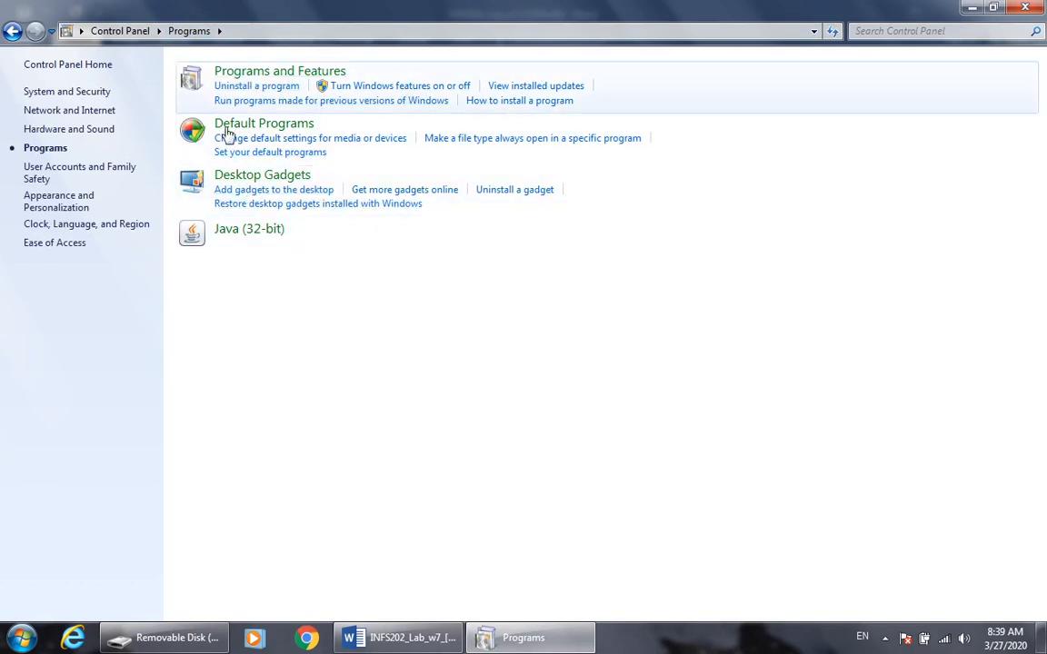
{"action": "left_click", "coordinate": [132, 30]}
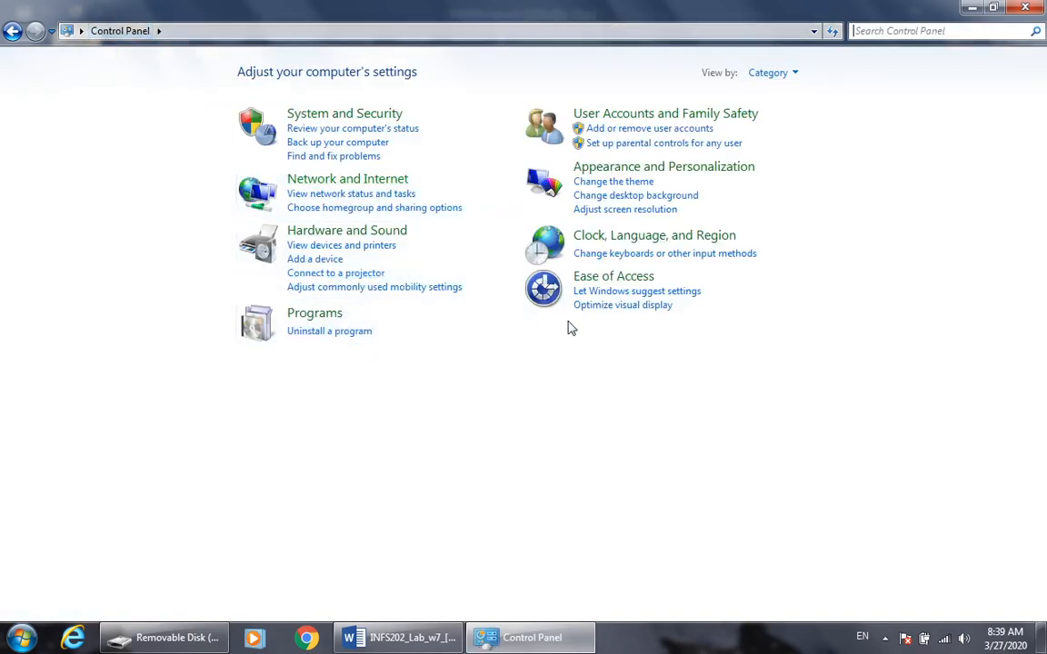
Switch to the INFS202 lab document in Word and review the Tasks list, highlighting all its items
{"action": "left_click", "coordinate": [414, 639]}
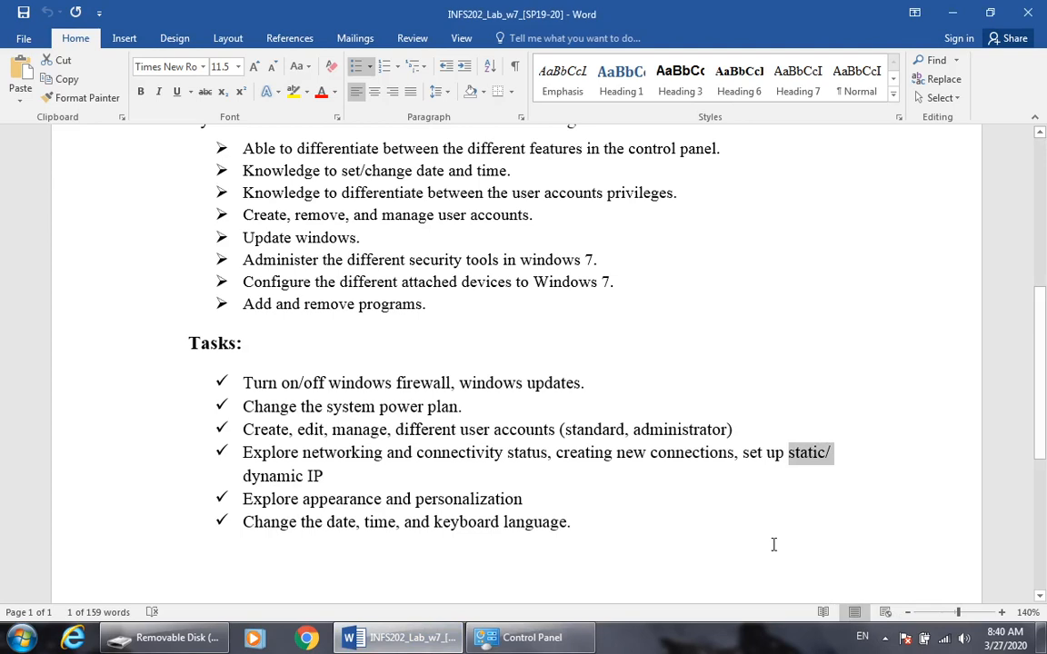
{"action": "left_click", "coordinate": [886, 640]}
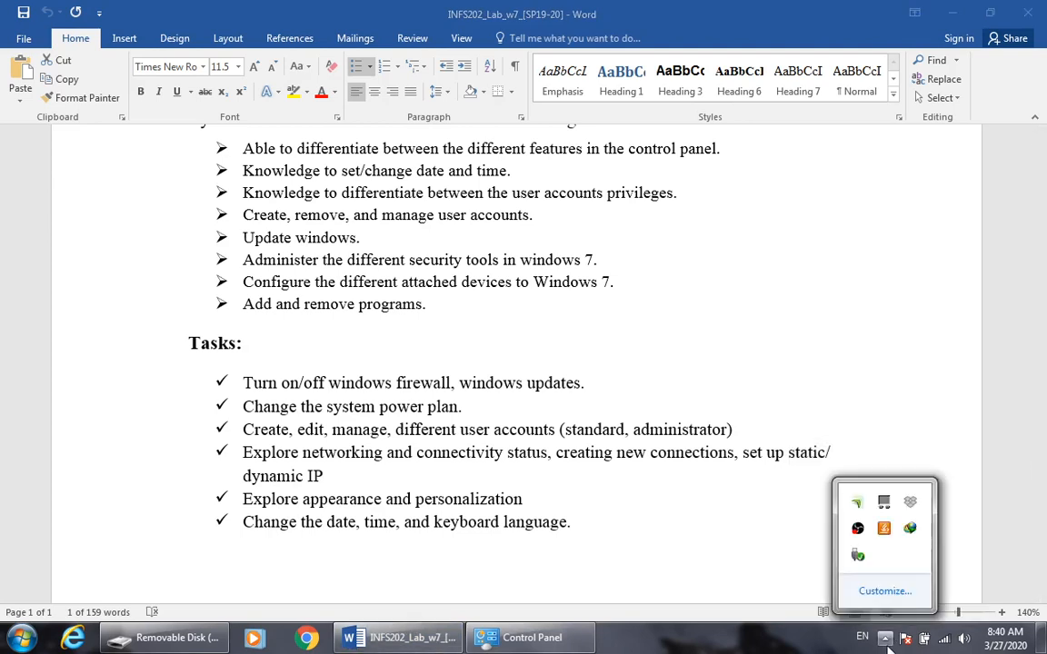
{"action": "left_click", "coordinate": [713, 559]}
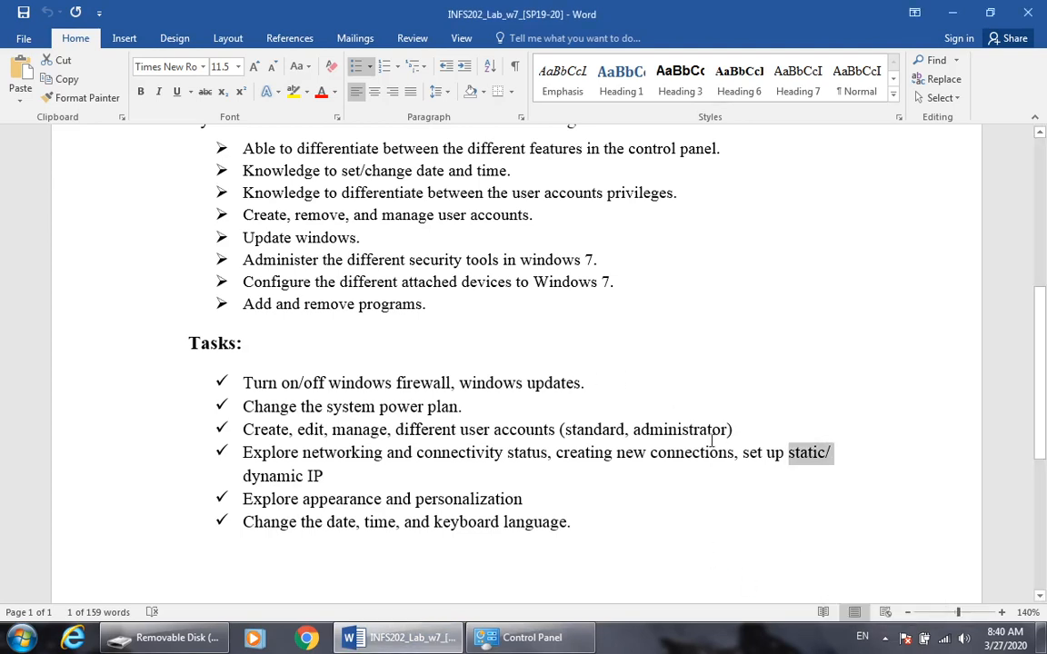
{"action": "left_click_drag", "start_coordinate": [245, 452], "coordinate": [577, 536]}
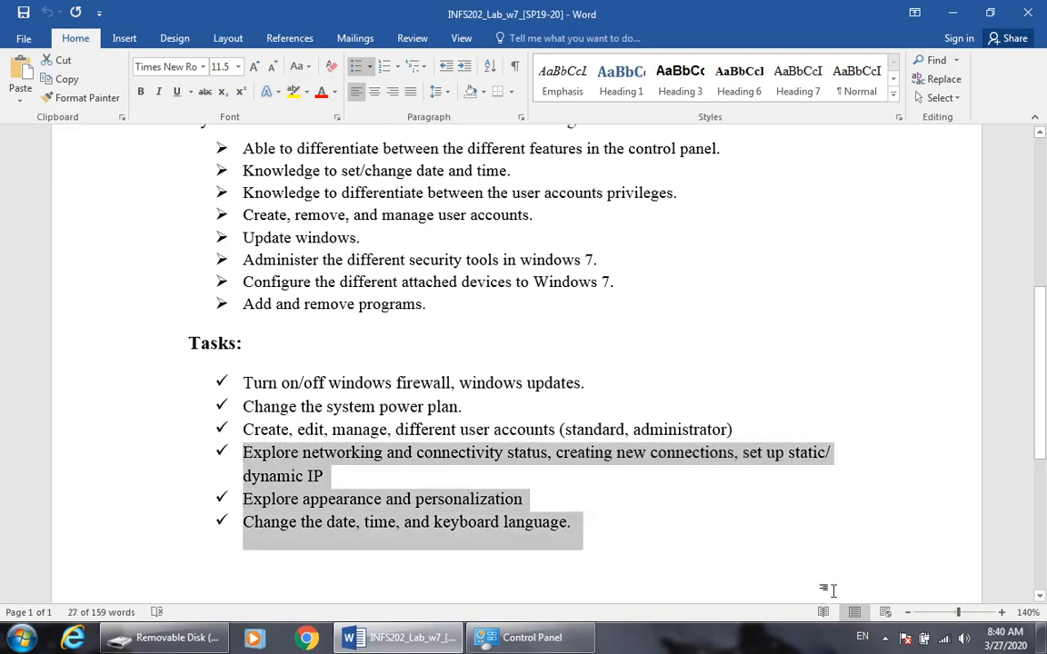
{"action": "left_click", "coordinate": [453, 382]}
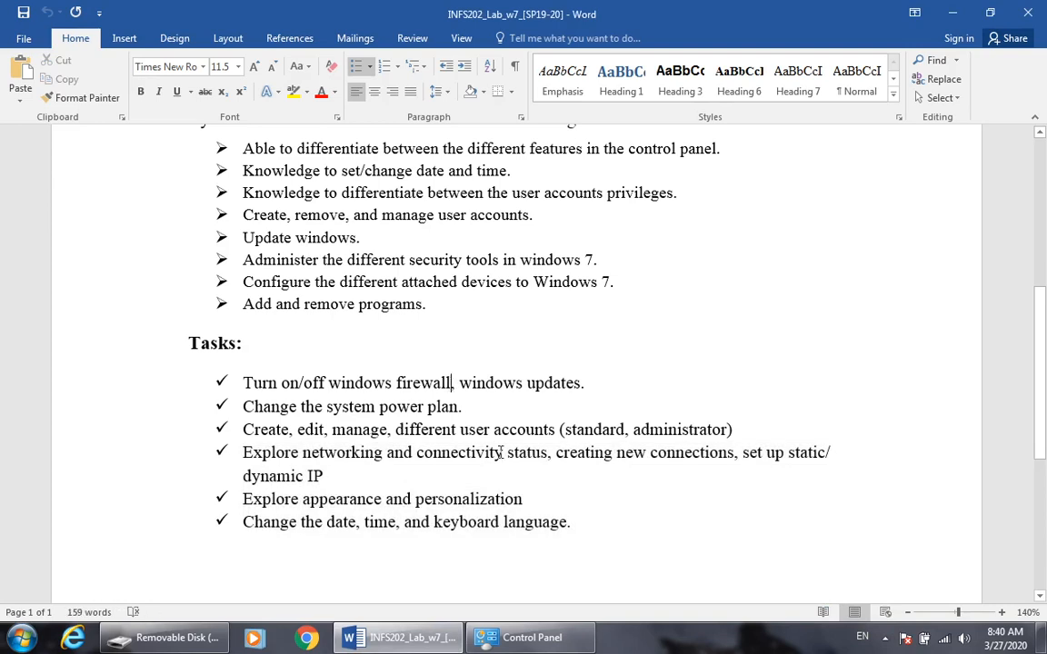
{"action": "left_click_drag", "start_coordinate": [545, 527], "coordinate": [281, 365]}
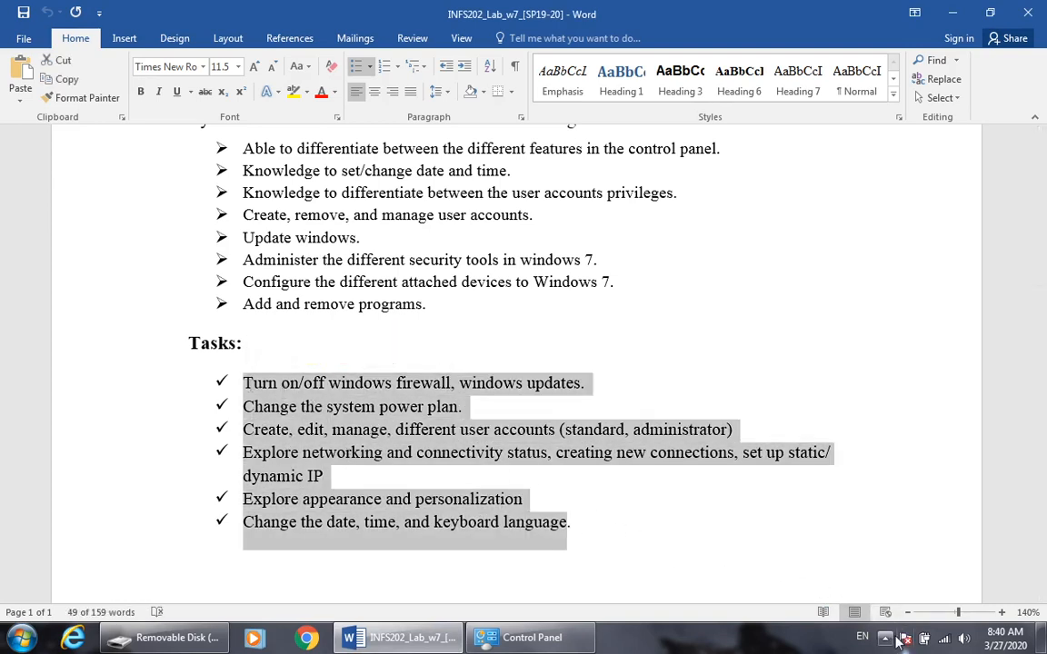
{"action": "left_click", "coordinate": [885, 639]}
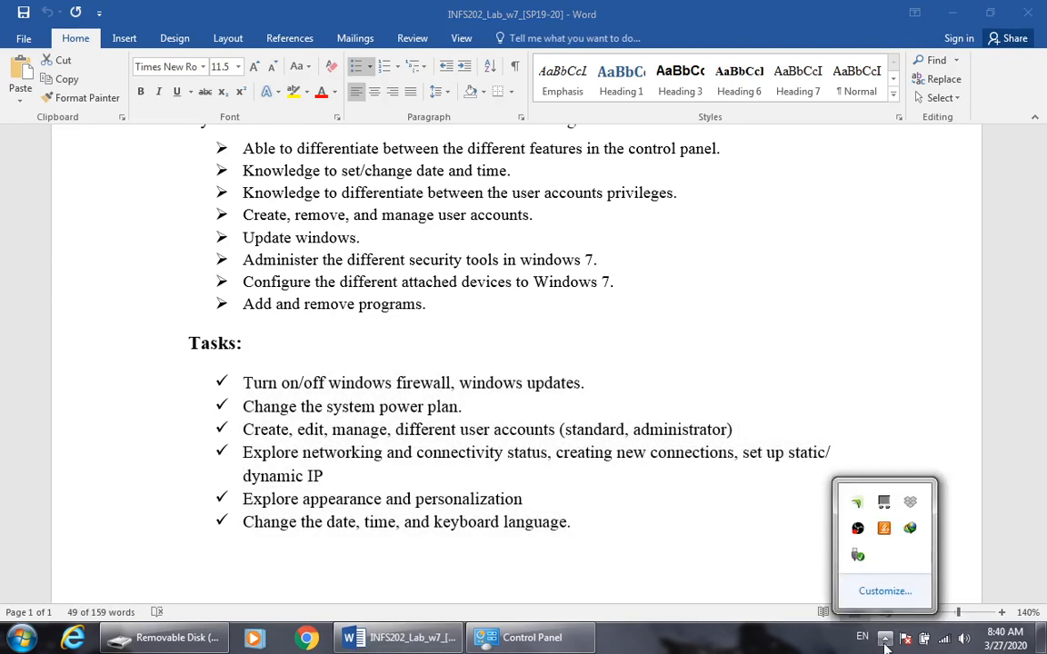
{"action": "right_click", "coordinate": [856, 531]}
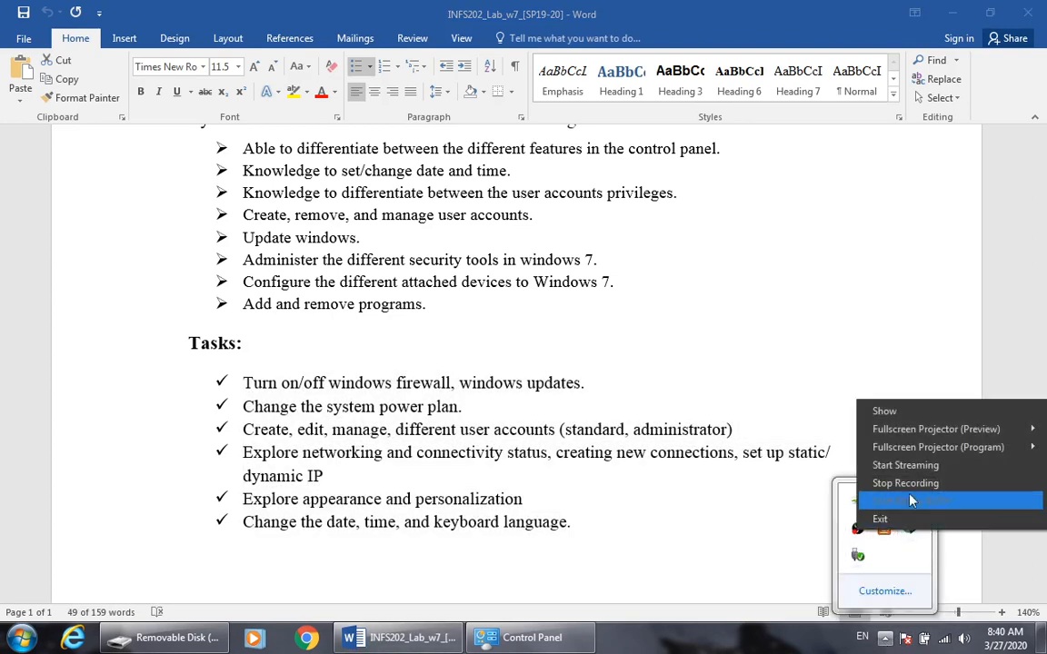